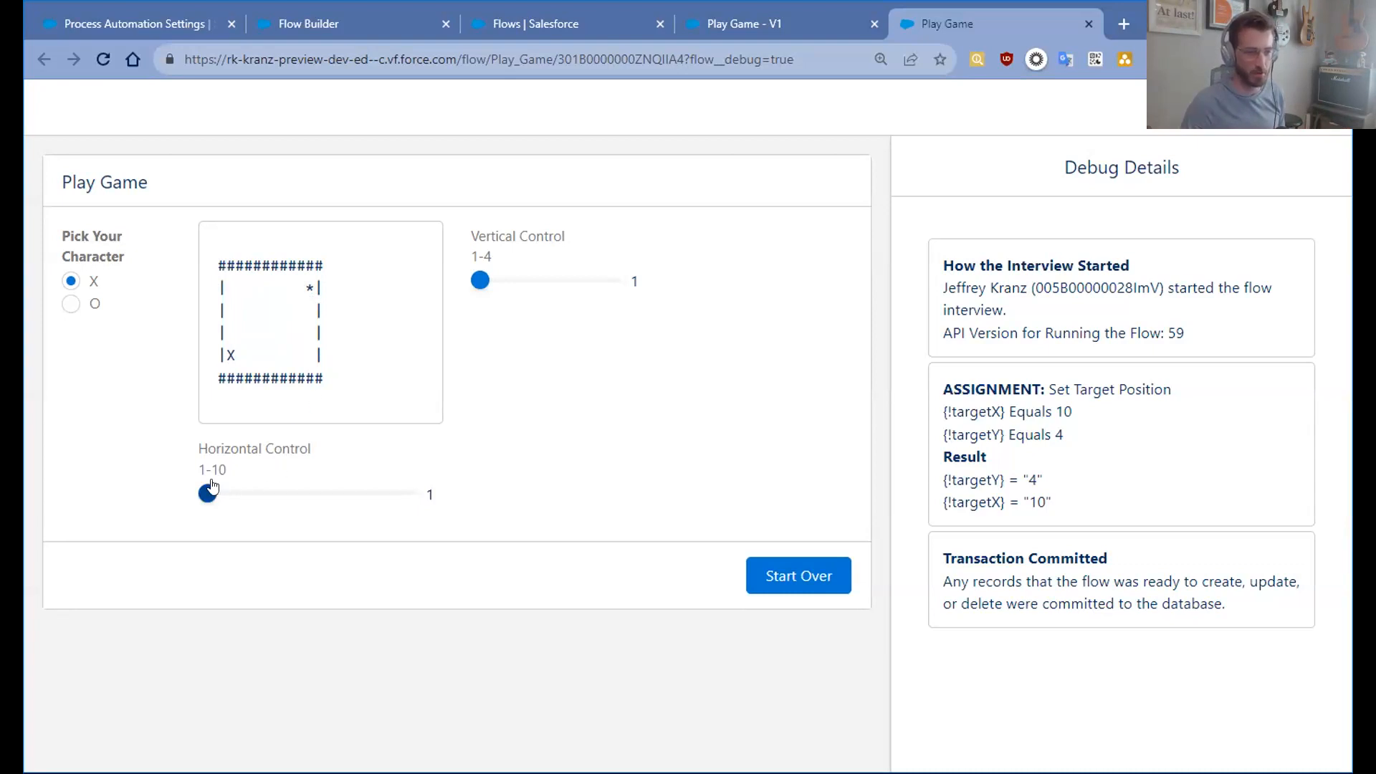
- Guide the X character onto the star by setting the vertical control to 4 and the horizontal control to 10
mouse_move(208, 497)
left_mouse_down()
mouse_move(402, 514)
mouse_move(208, 511)
left_mouse_up()
left_click_drag(479, 285, 549, 308)
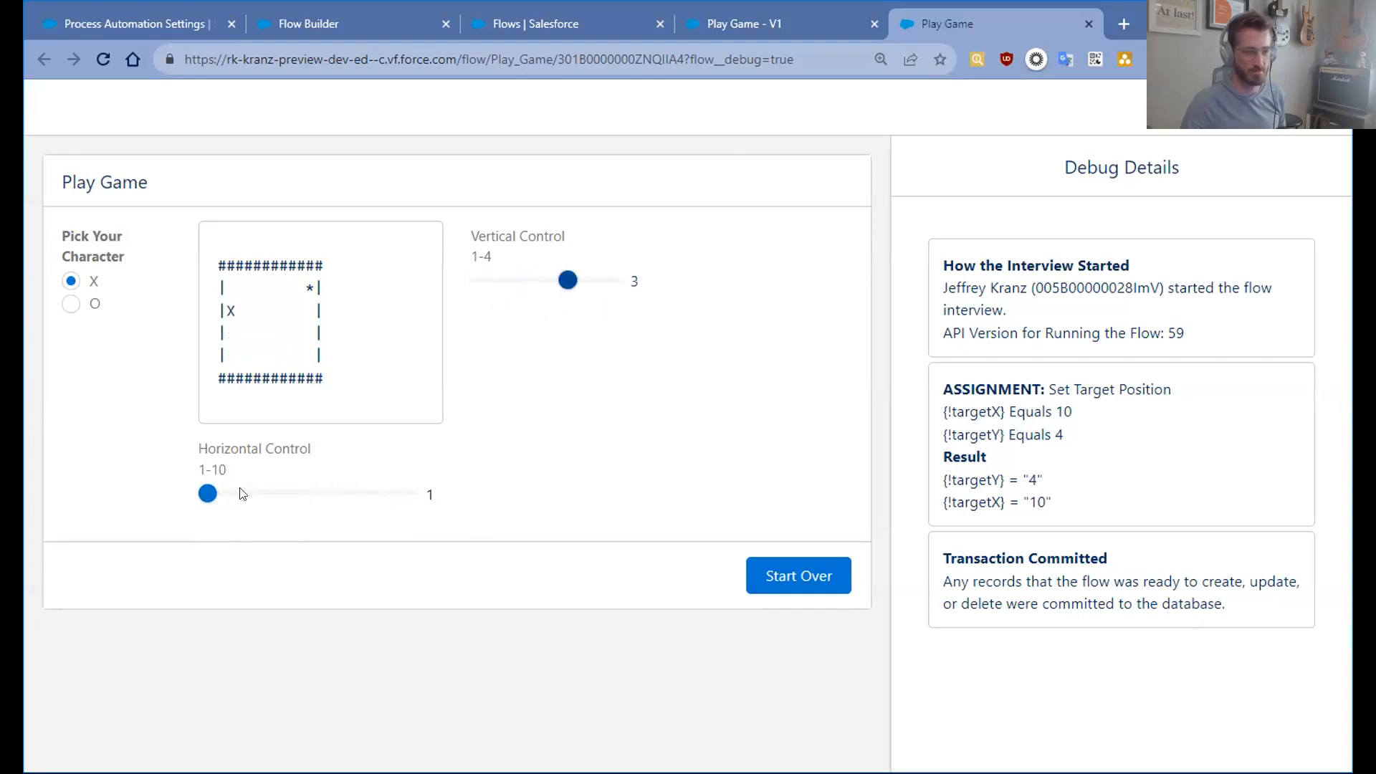
left_click_drag(208, 494, 317, 500)
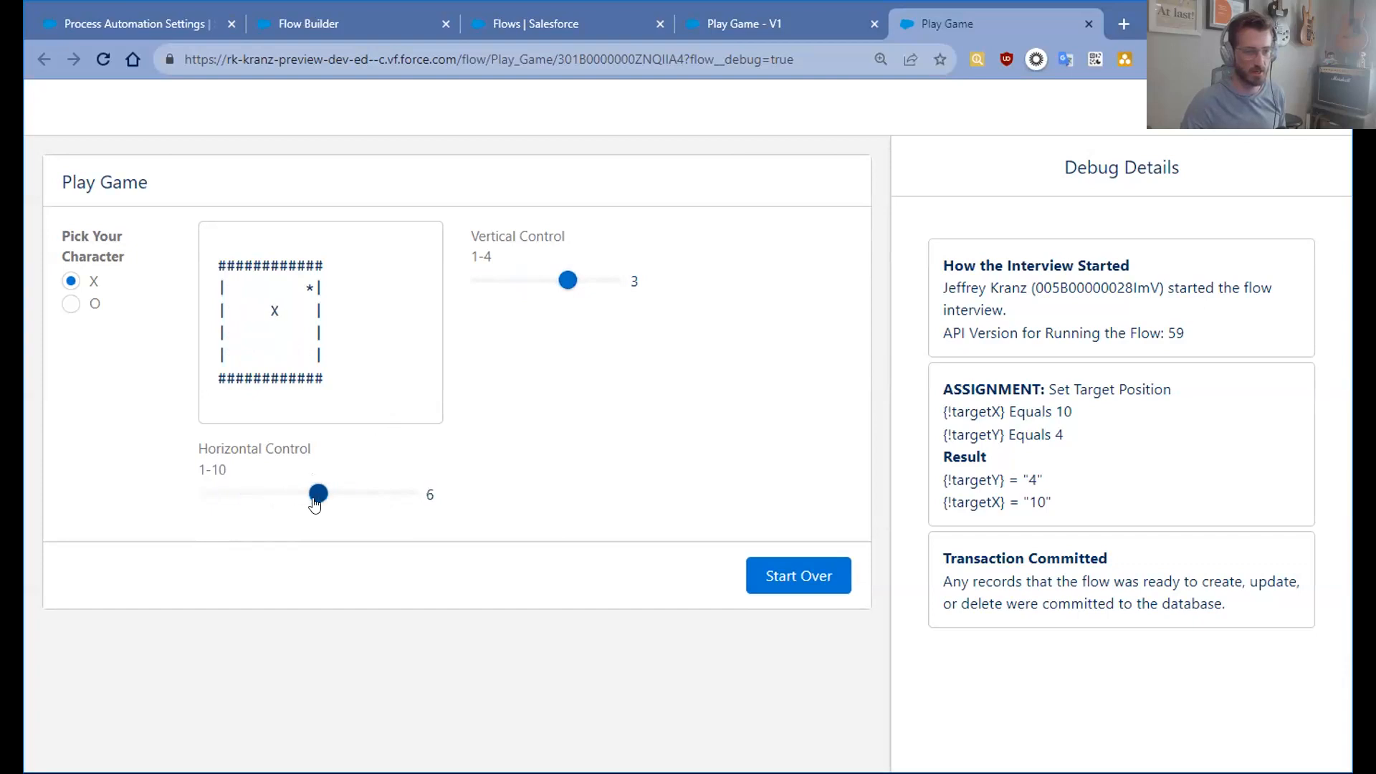
left_click_drag(568, 289, 611, 287)
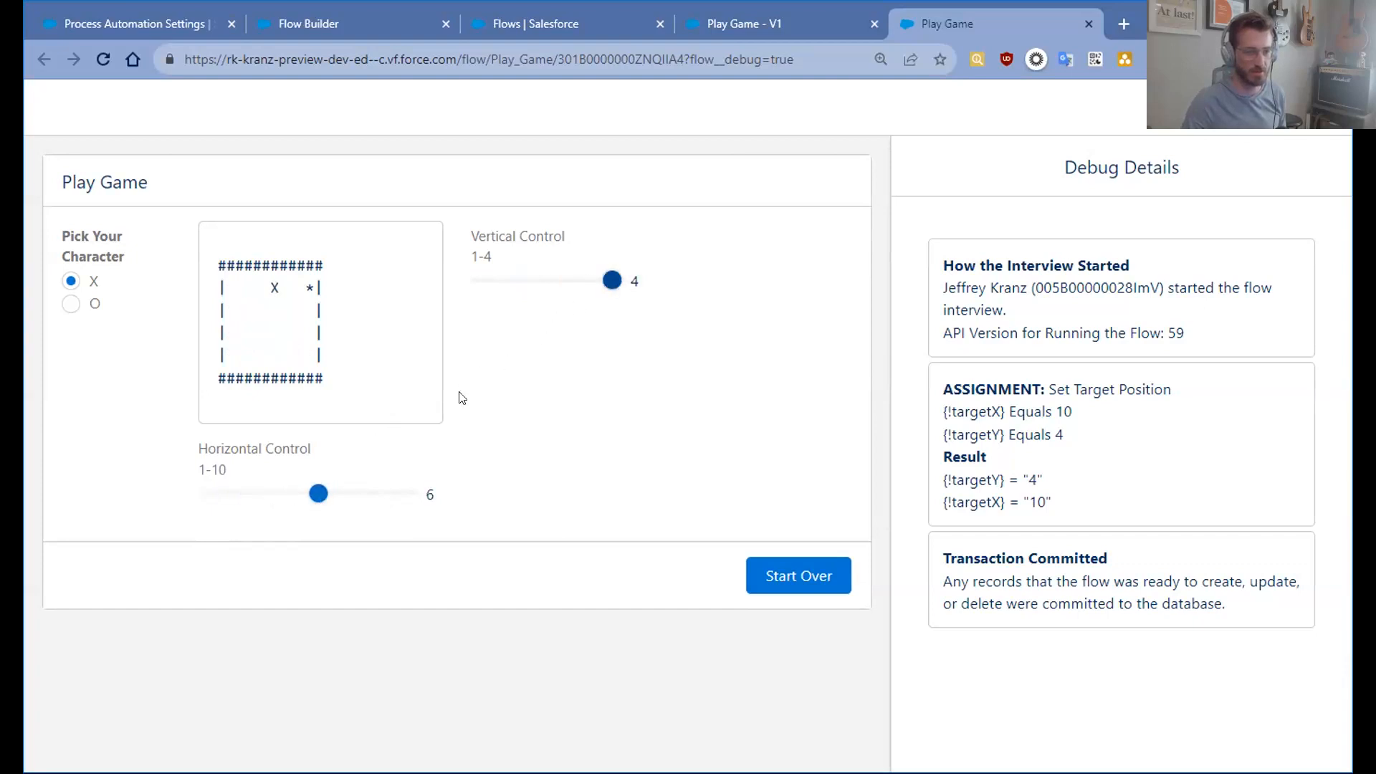
left_click_drag(318, 500, 392, 500)
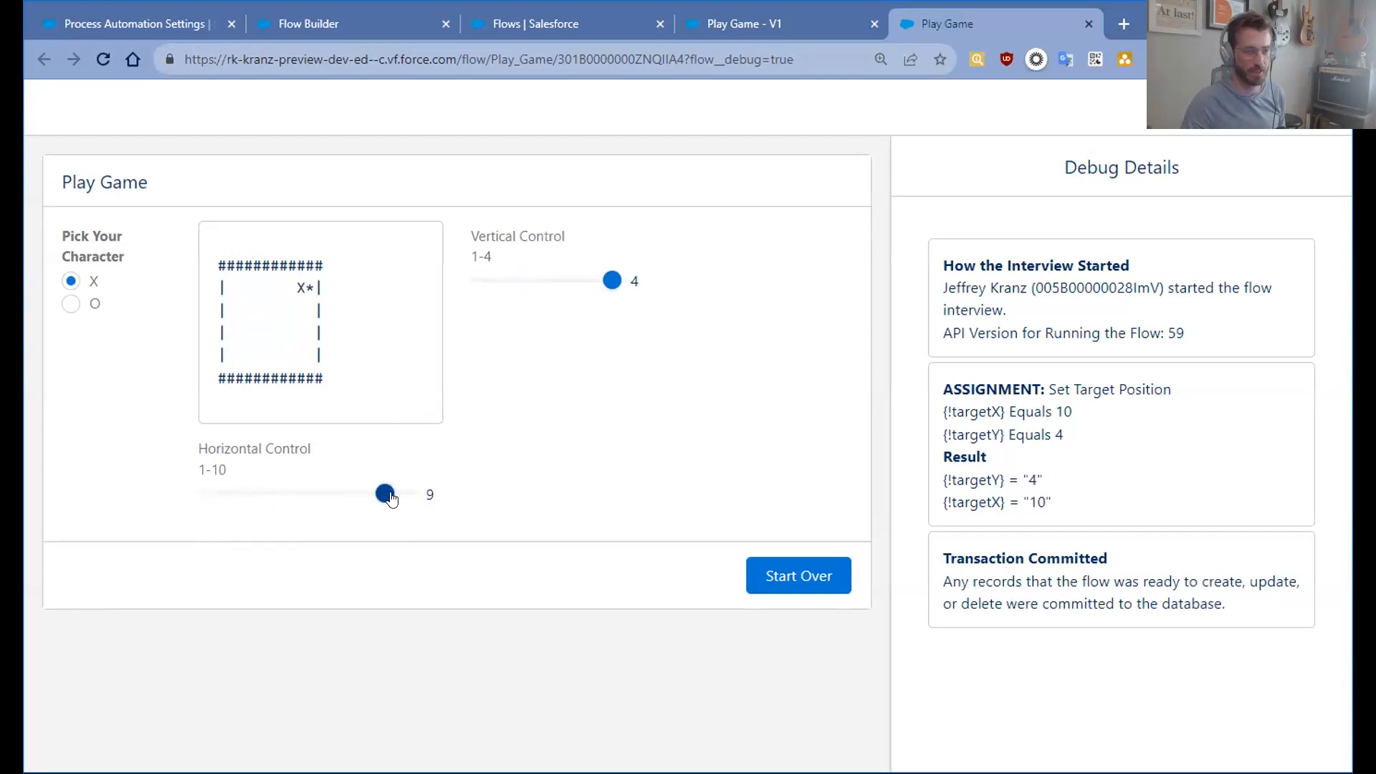
left_click_drag(391, 499, 421, 494)
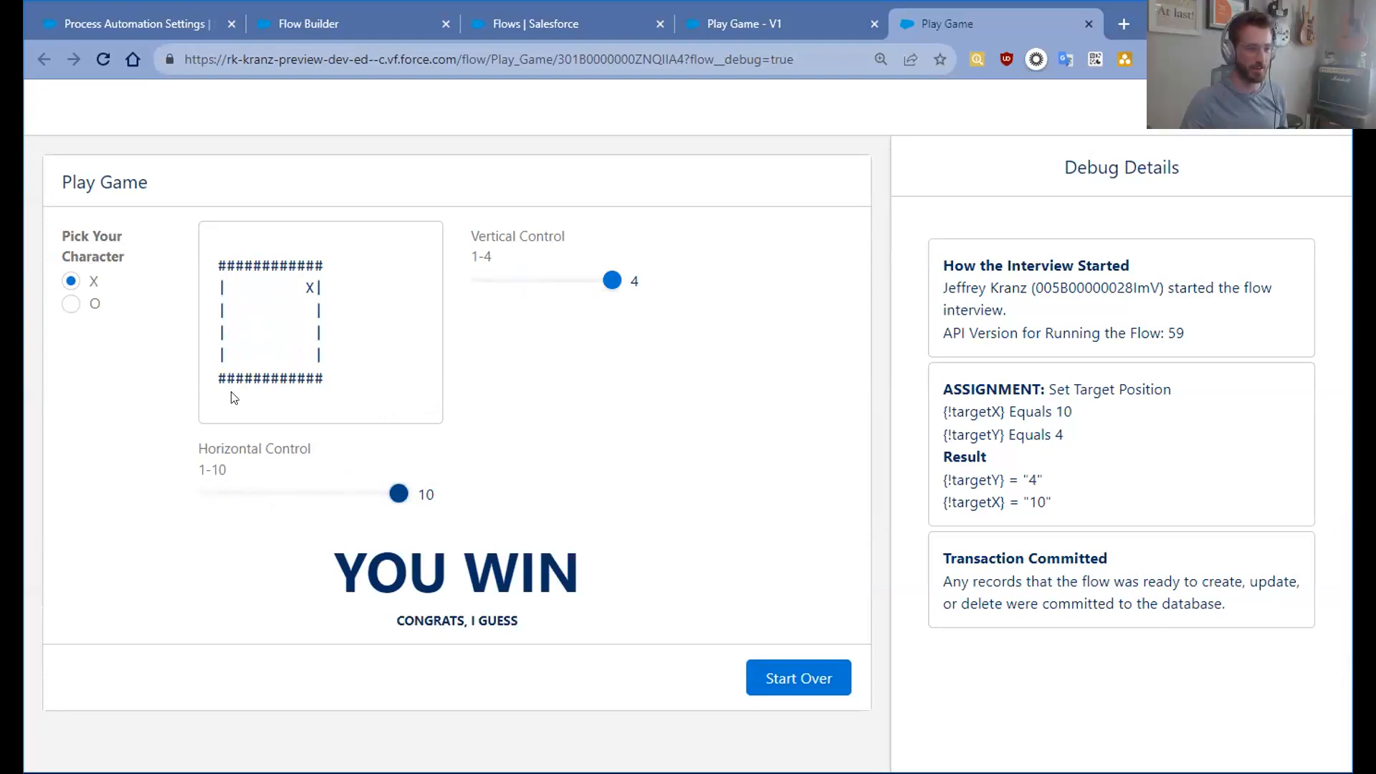
- Switch the game character to O and move it to horizontal position 7 and vertical position 2
left_click(71, 304)
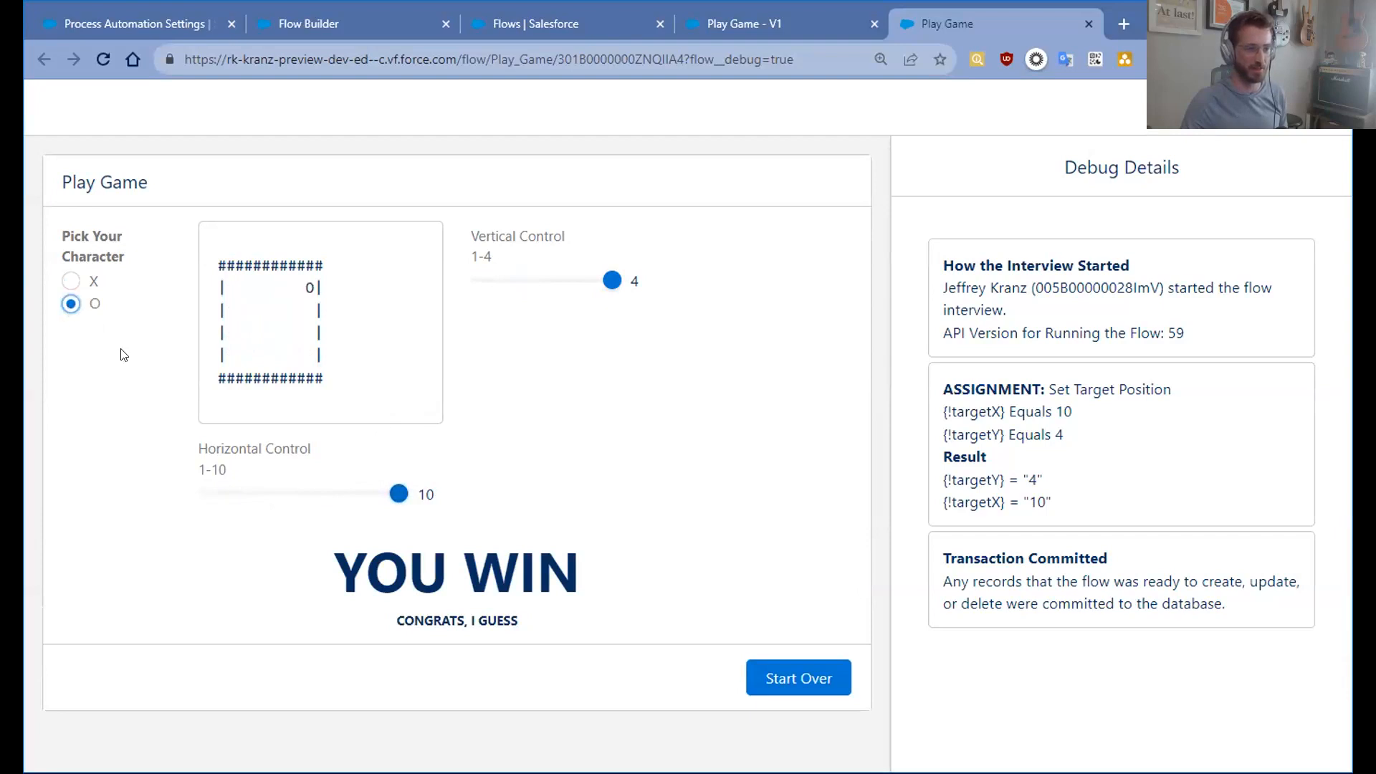
left_click_drag(399, 493, 280, 485)
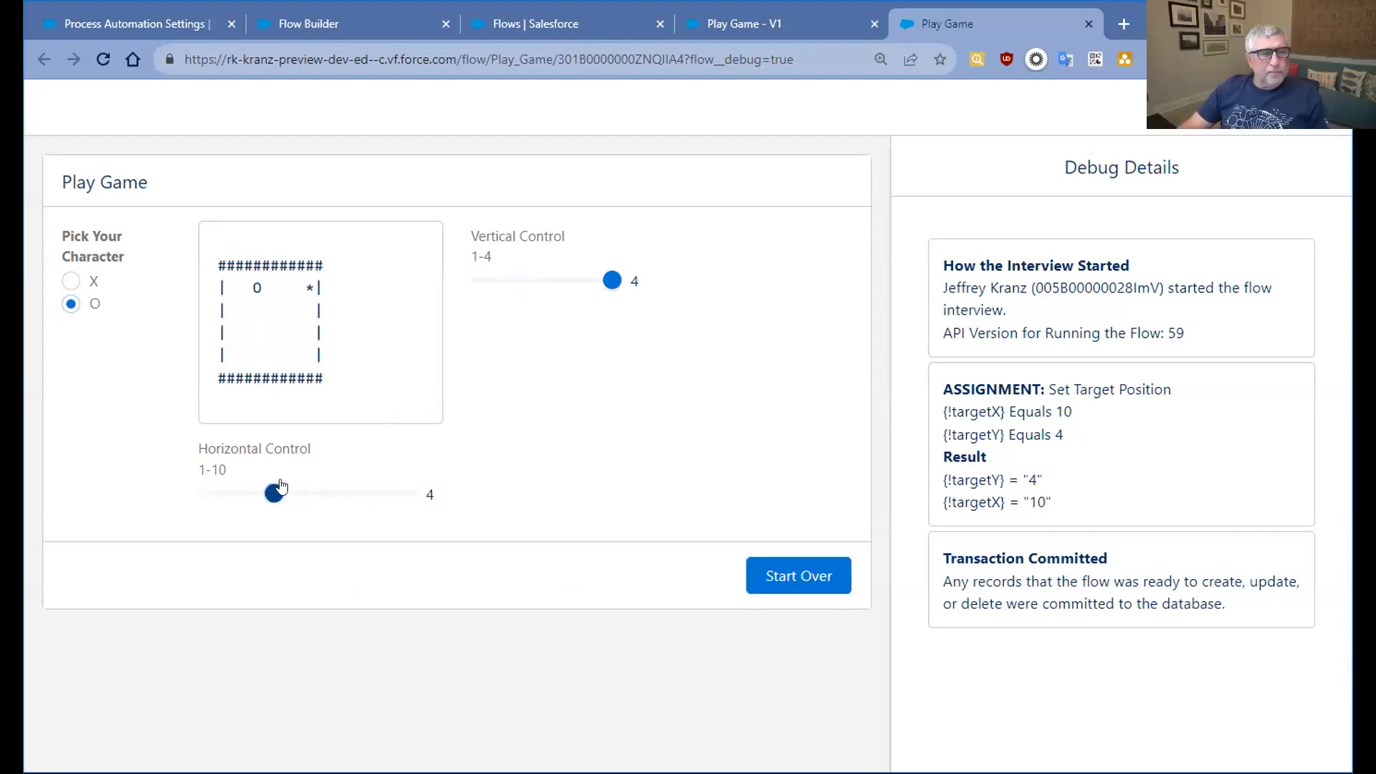
left_click_drag(611, 281, 529, 283)
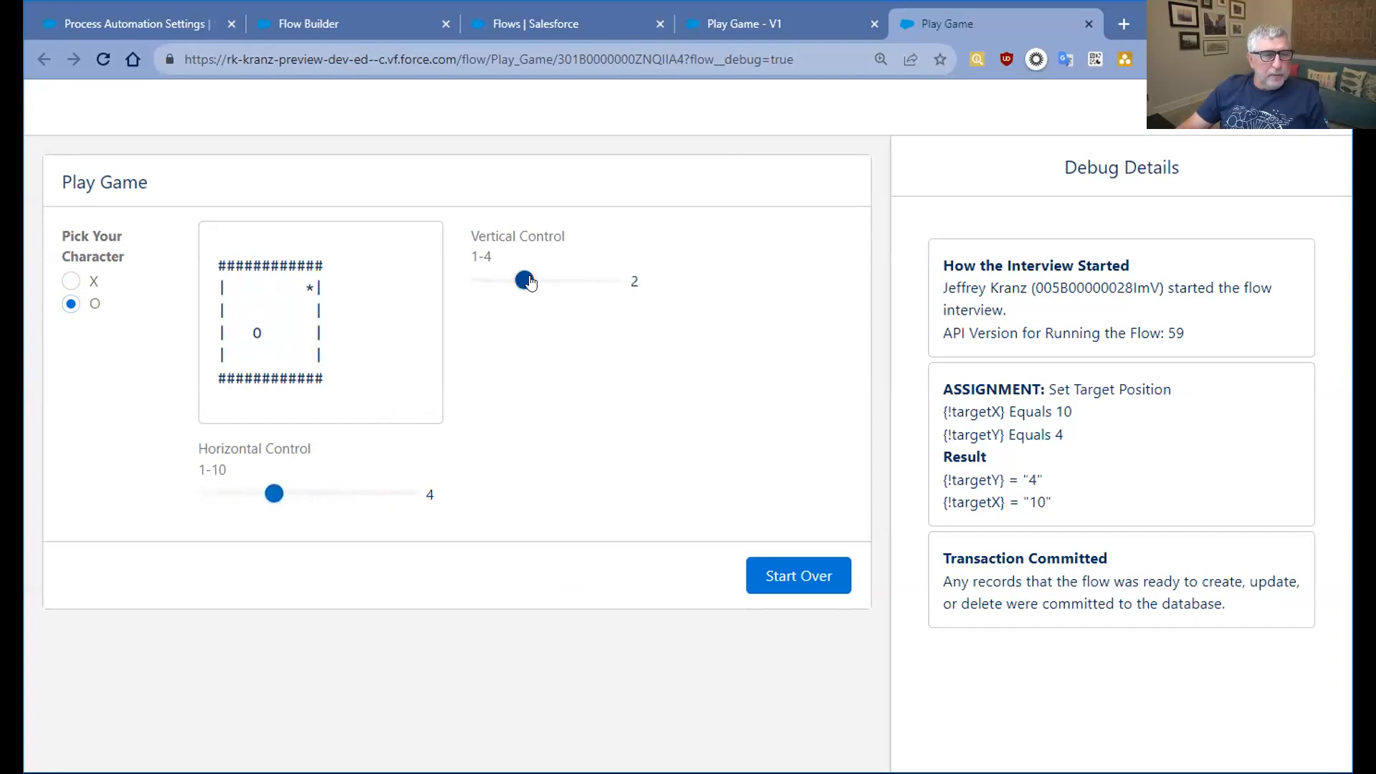
left_click_drag(275, 493, 344, 499)
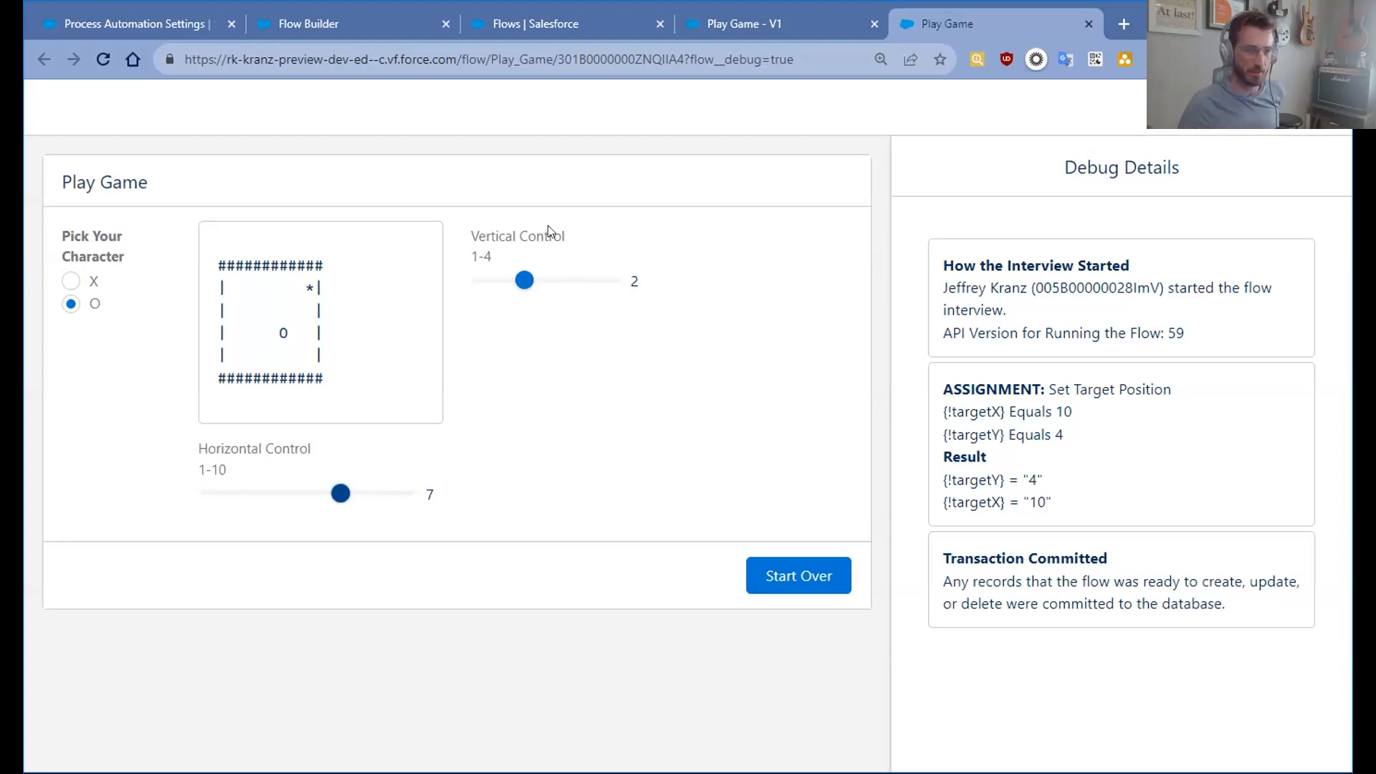
- In the Play Game flow's builder, open the Play Game screen element and review its layout and the {!gameScreen} display text component
left_click(748, 24)
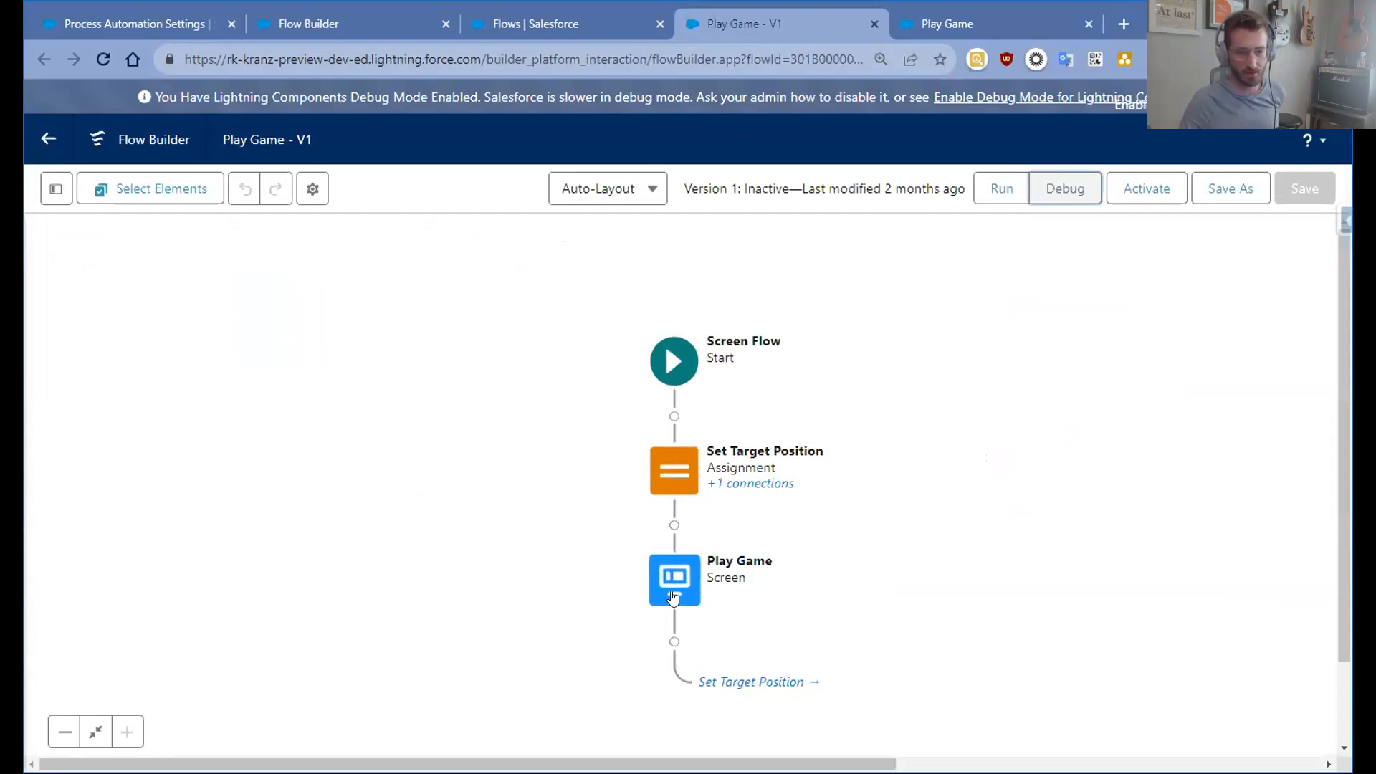
double_click(674, 597)
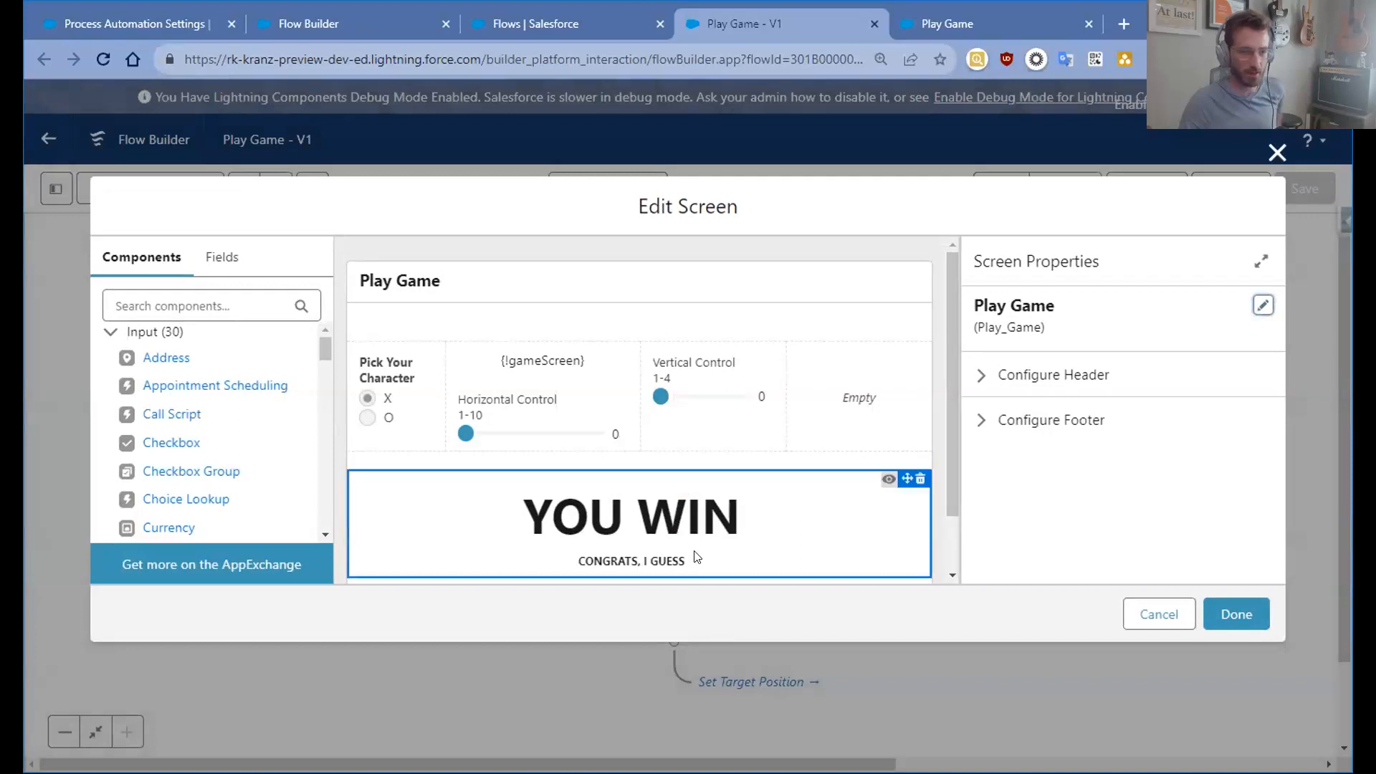
key("ctrl+minus")
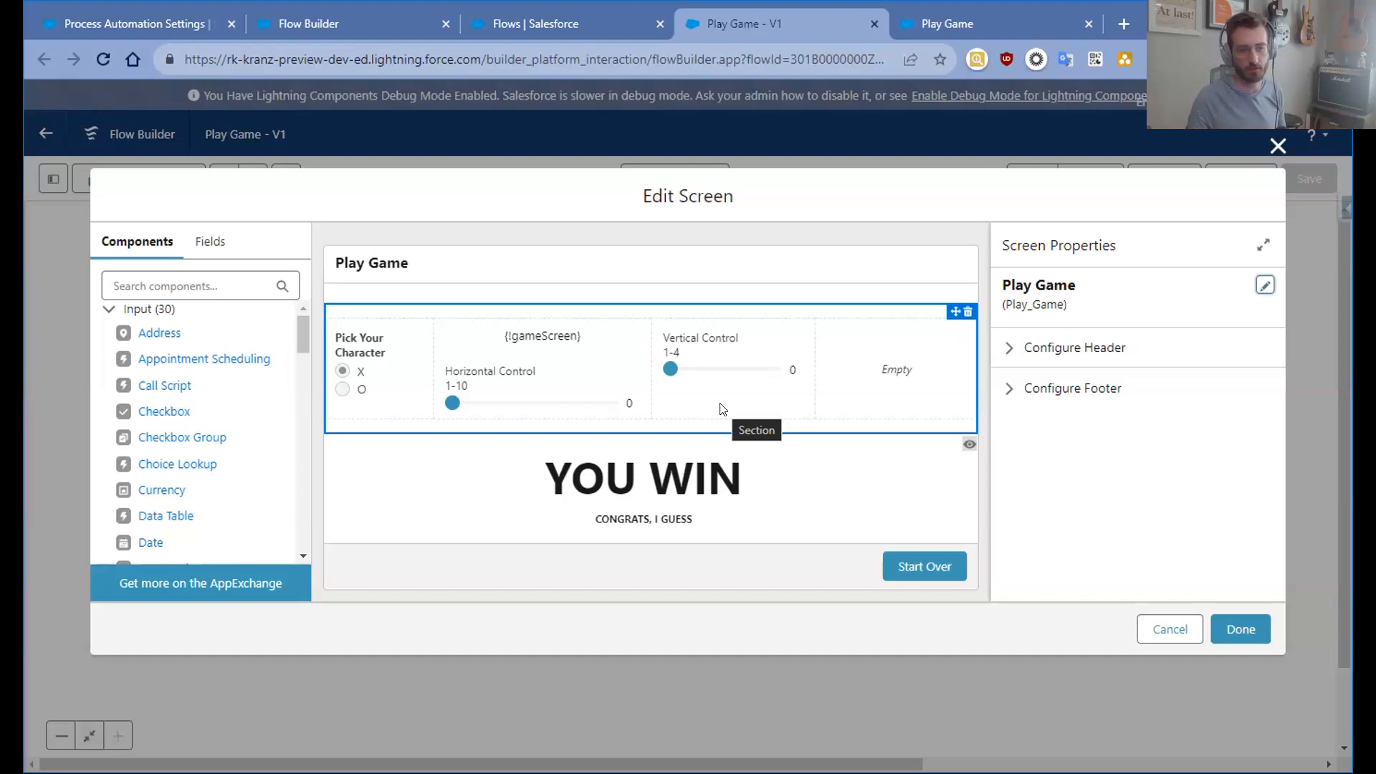
left_click(712, 381)
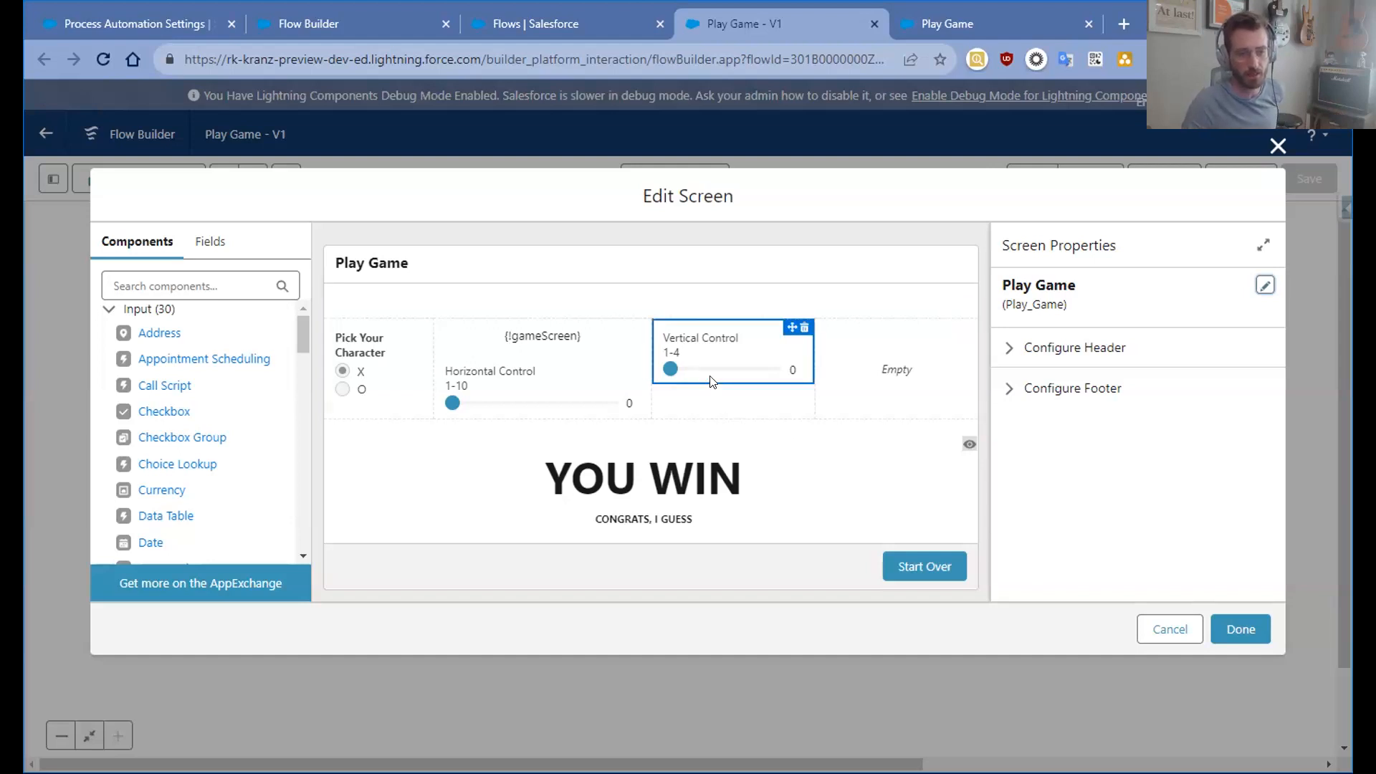
left_click(745, 423)
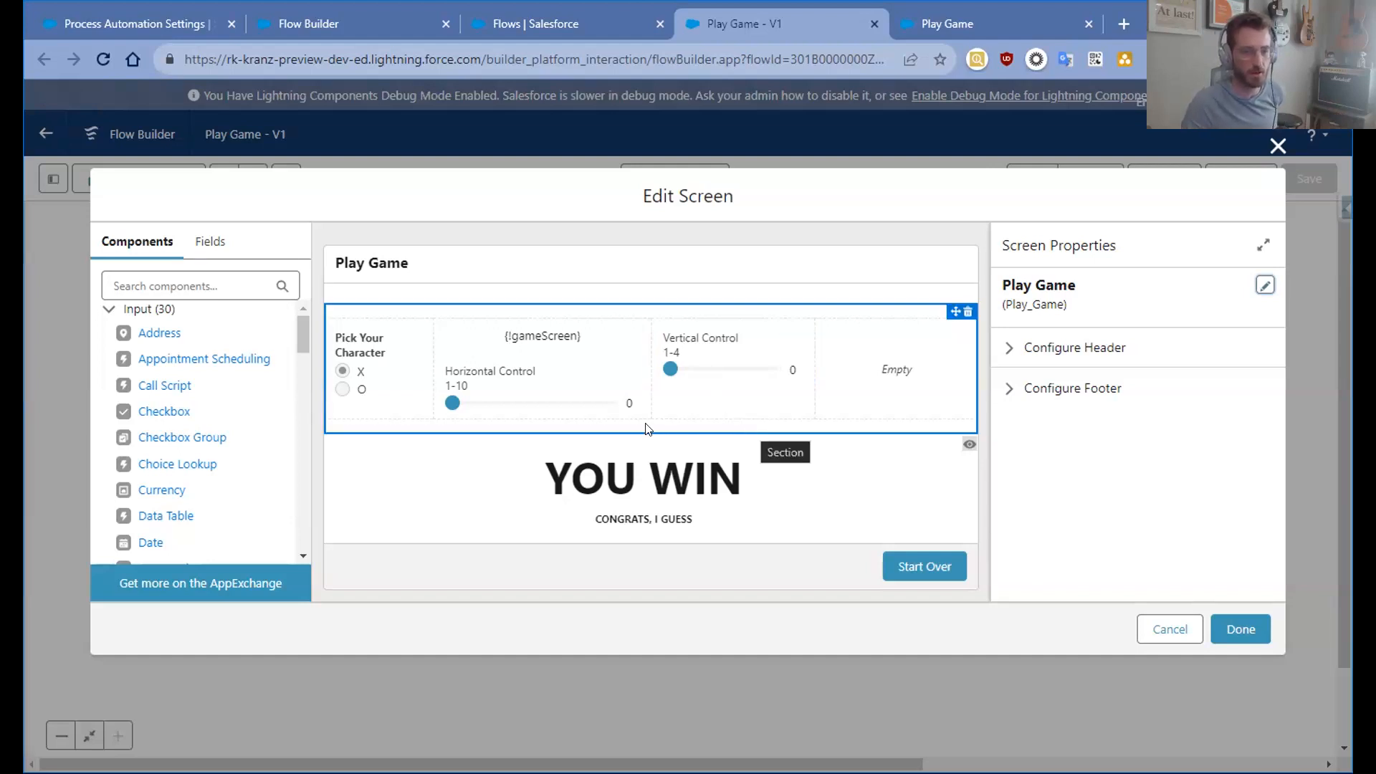
left_click(560, 345)
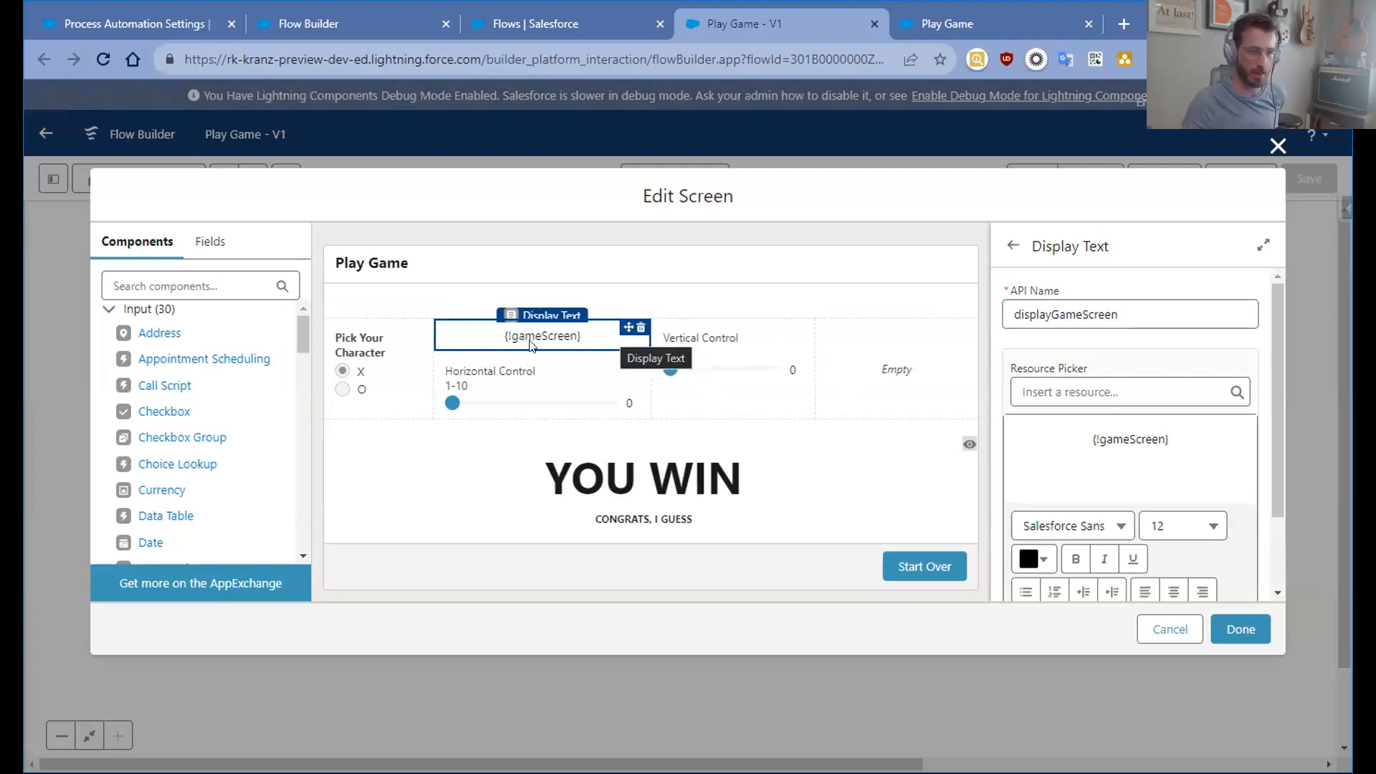
left_click(1239, 629)
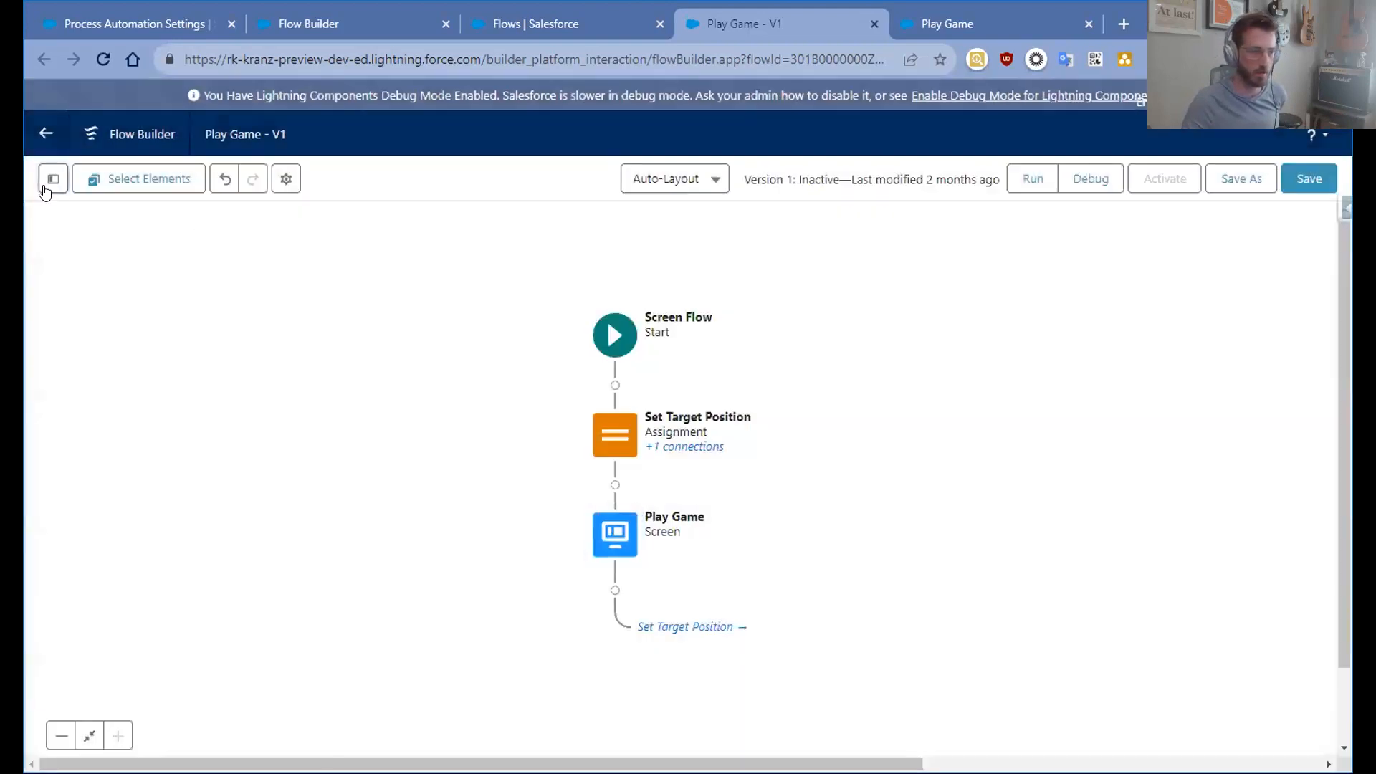
- Examine the gameScreen formula among the flow's resources in an enlarged editor, close it without changes, and return to the running game
left_click(53, 178)
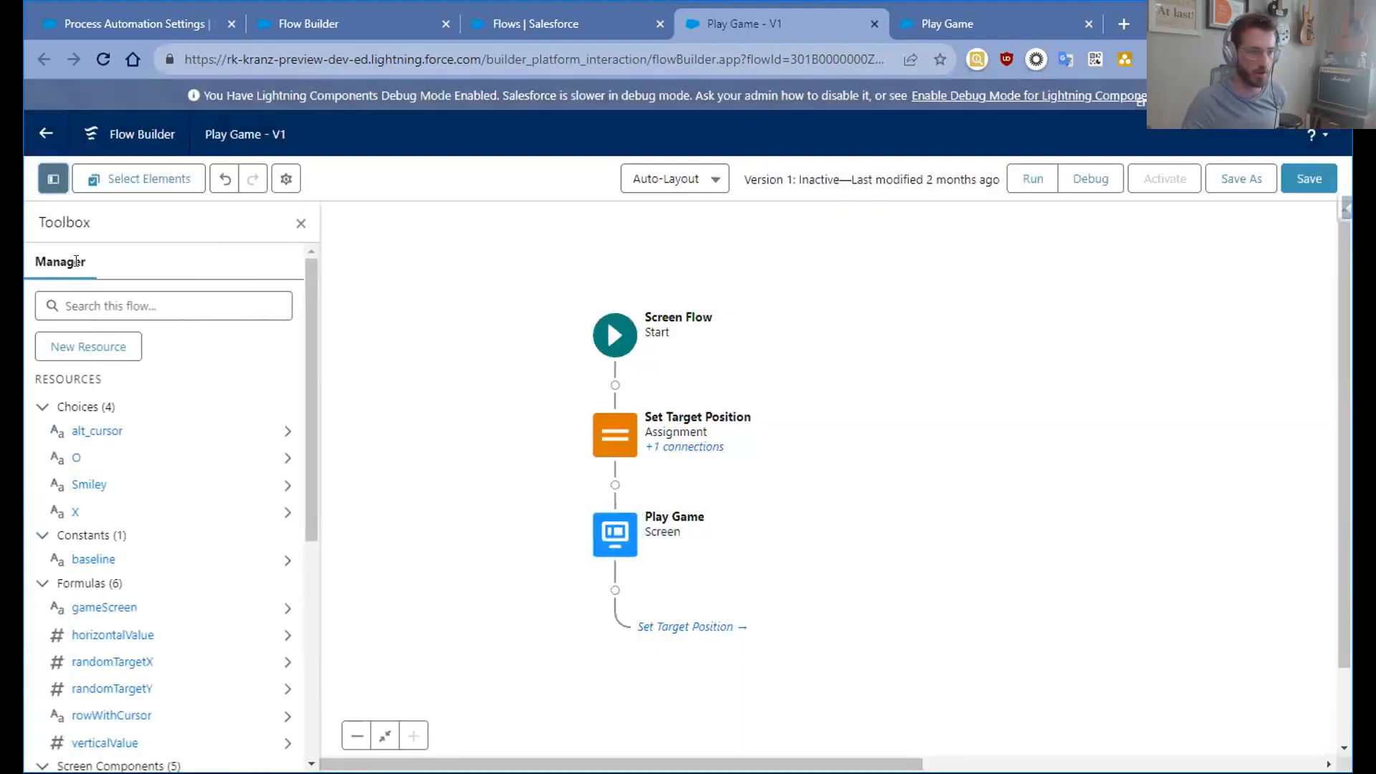
scroll(154, 599, "down", 1)
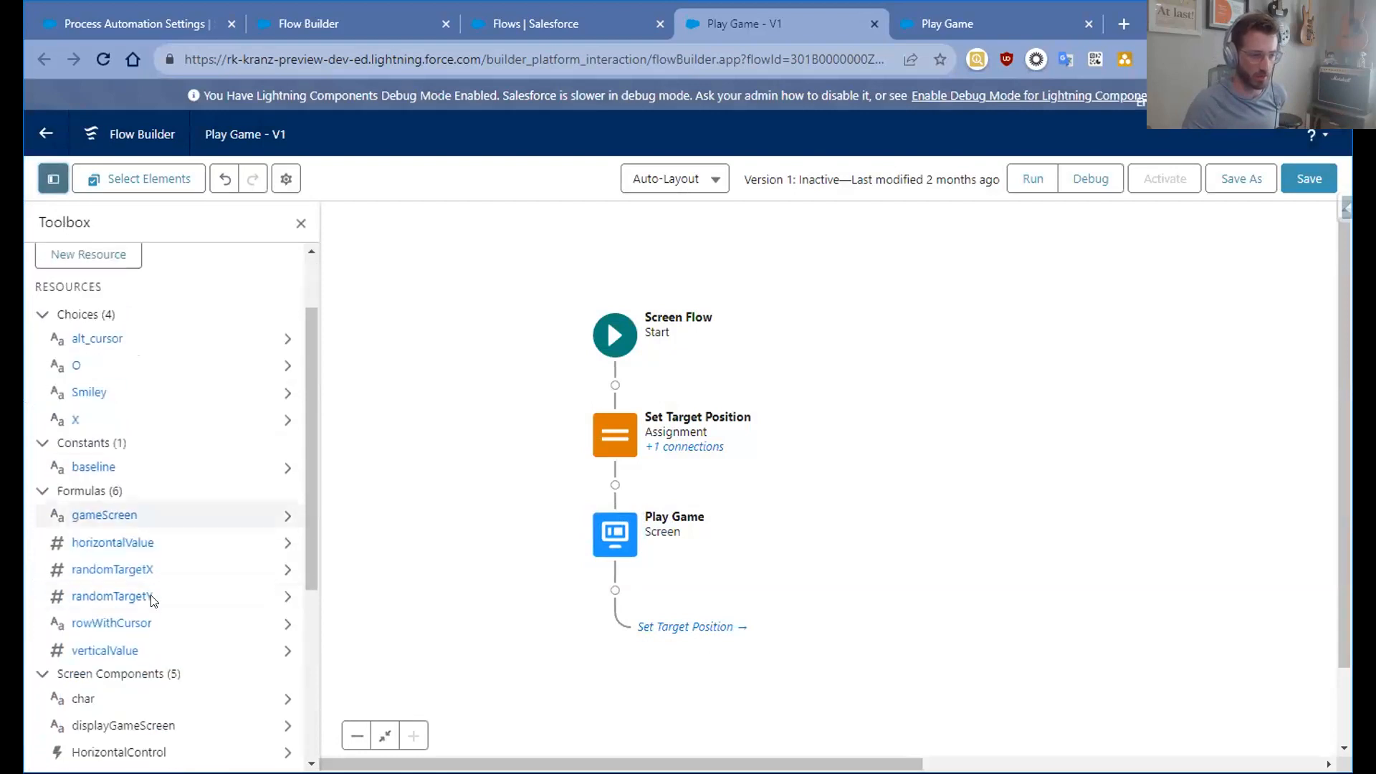
left_click(111, 519)
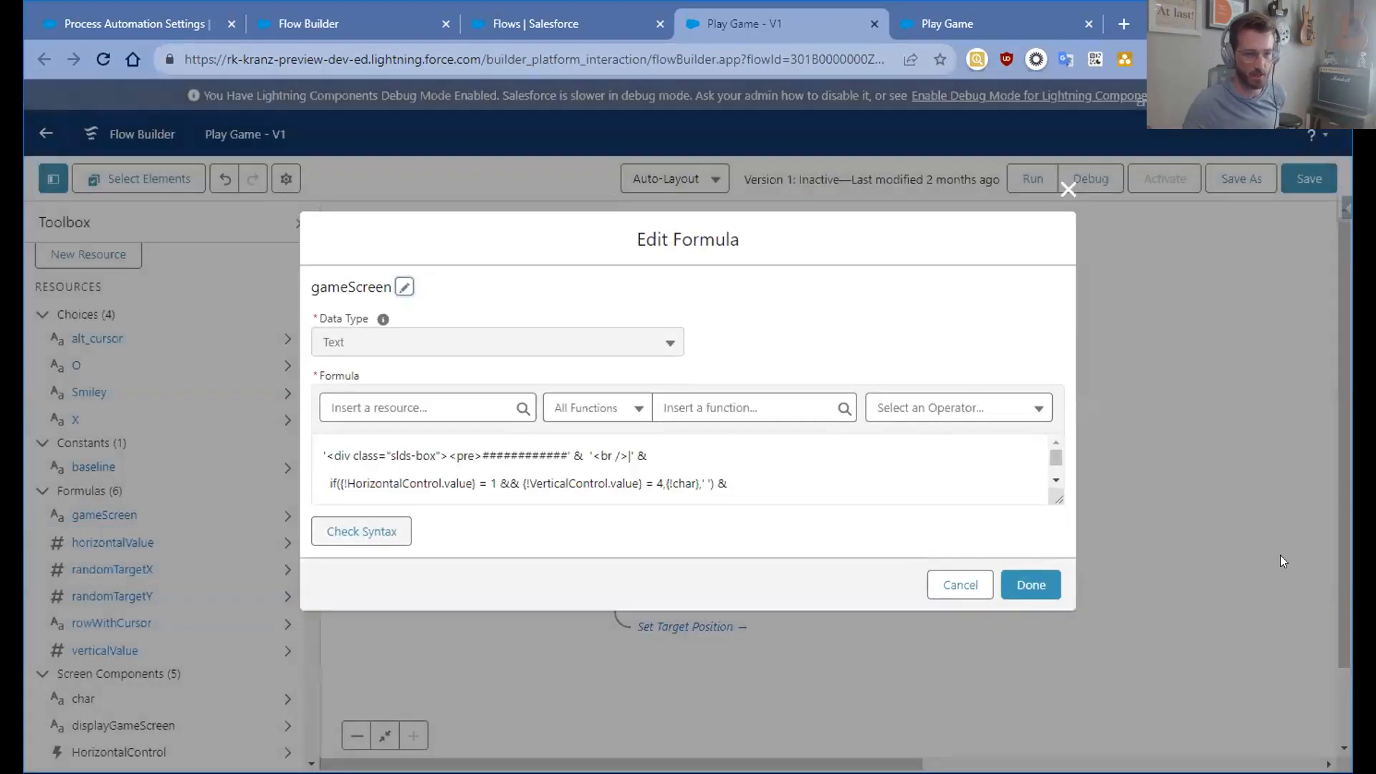
left_click_drag(1051, 498, 1044, 596)
scroll(941, 452, "down", 8)
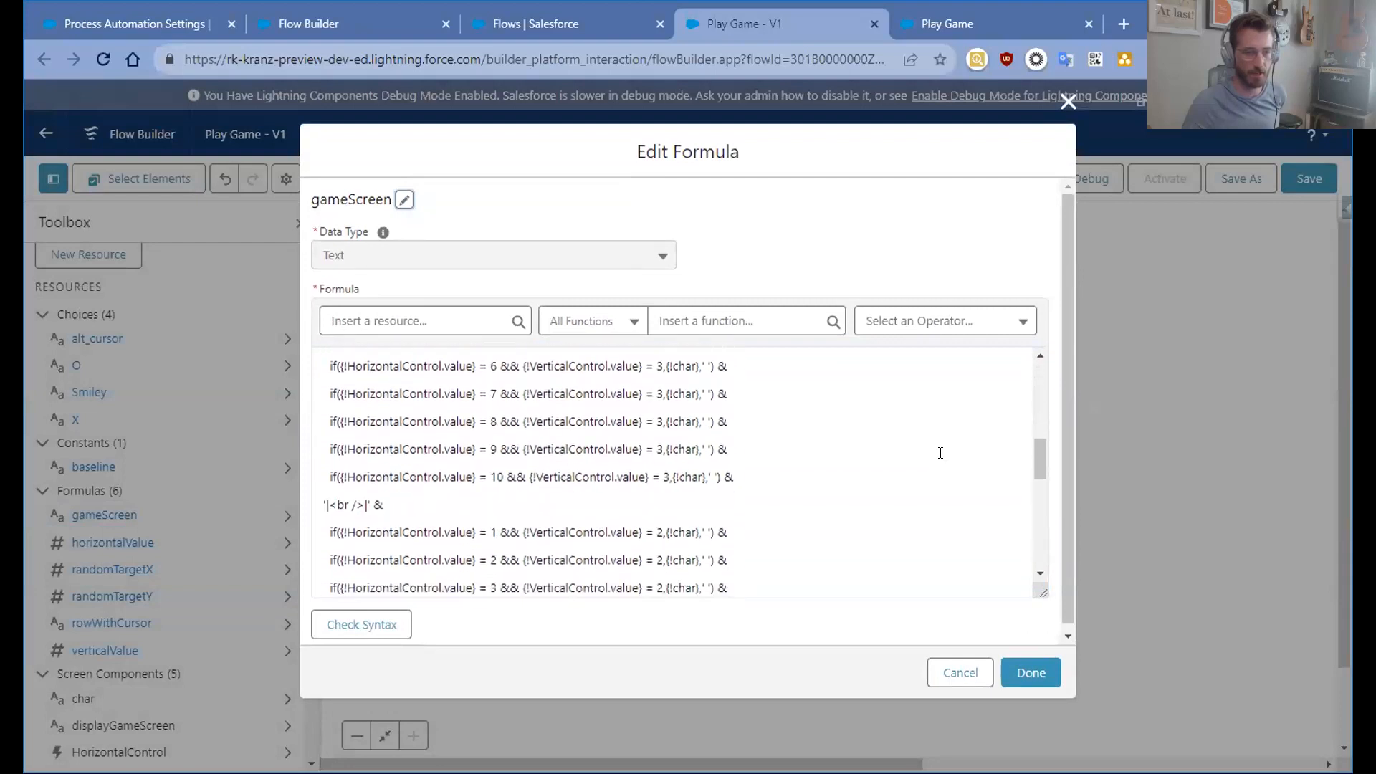
left_click(951, 675)
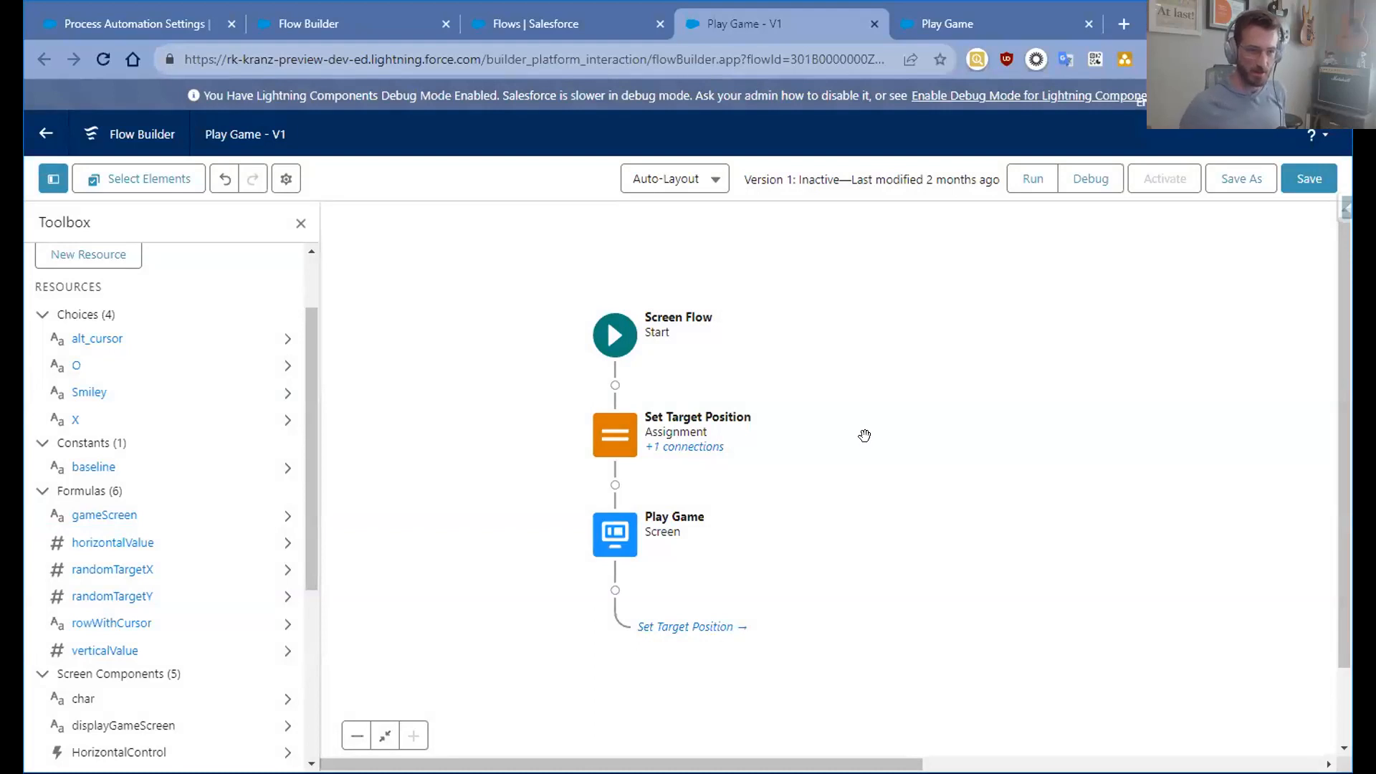
left_click(985, 23)
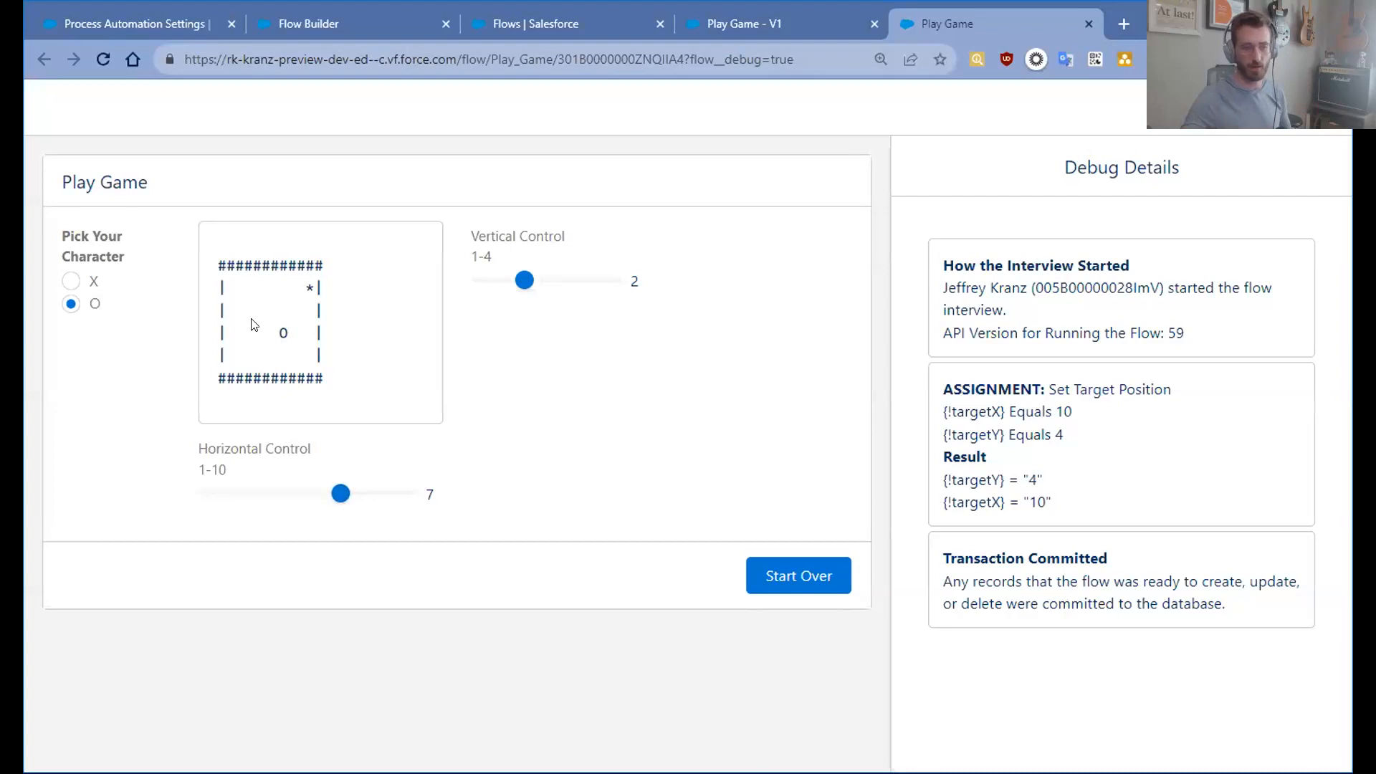
- Add a Screen element between Start and End in the empty, unsaved screen flow
left_click(290, 24)
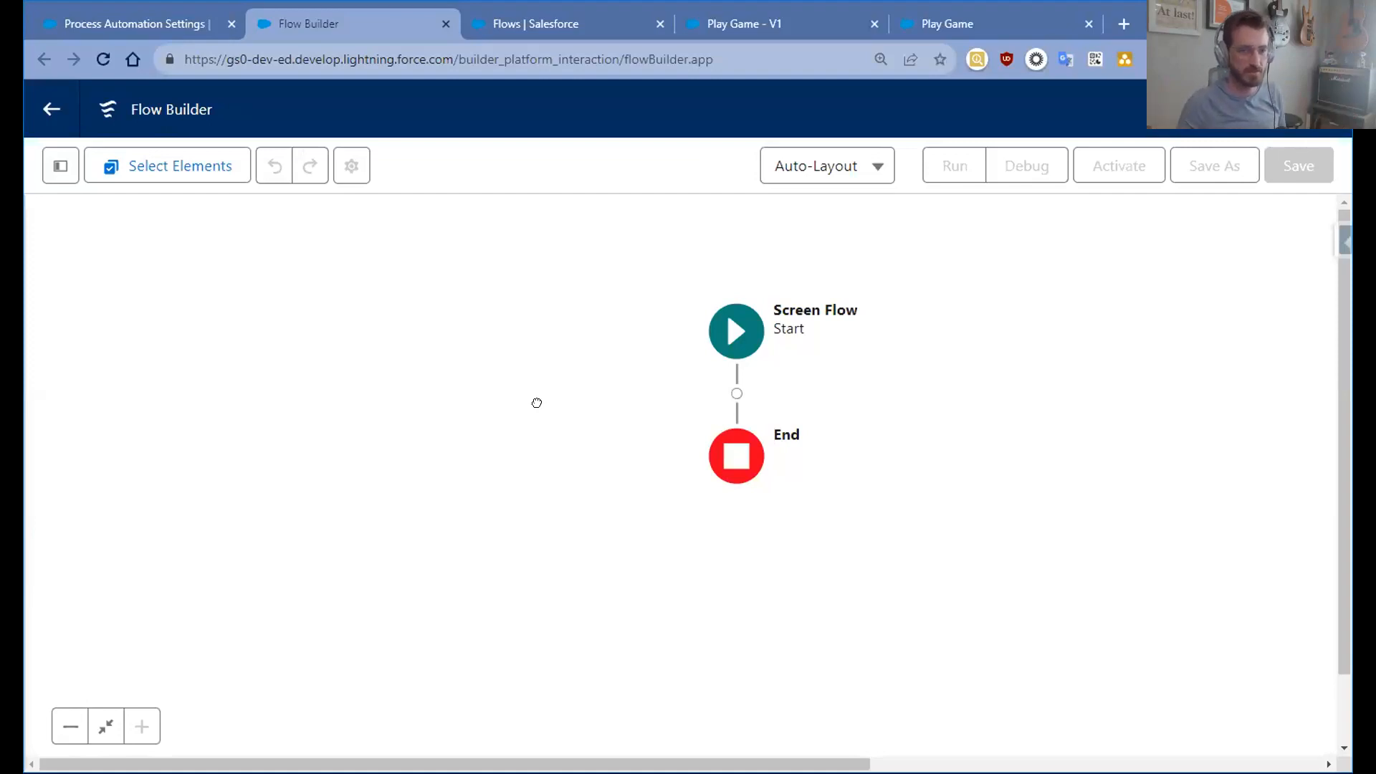
left_click_drag(581, 384, 523, 415)
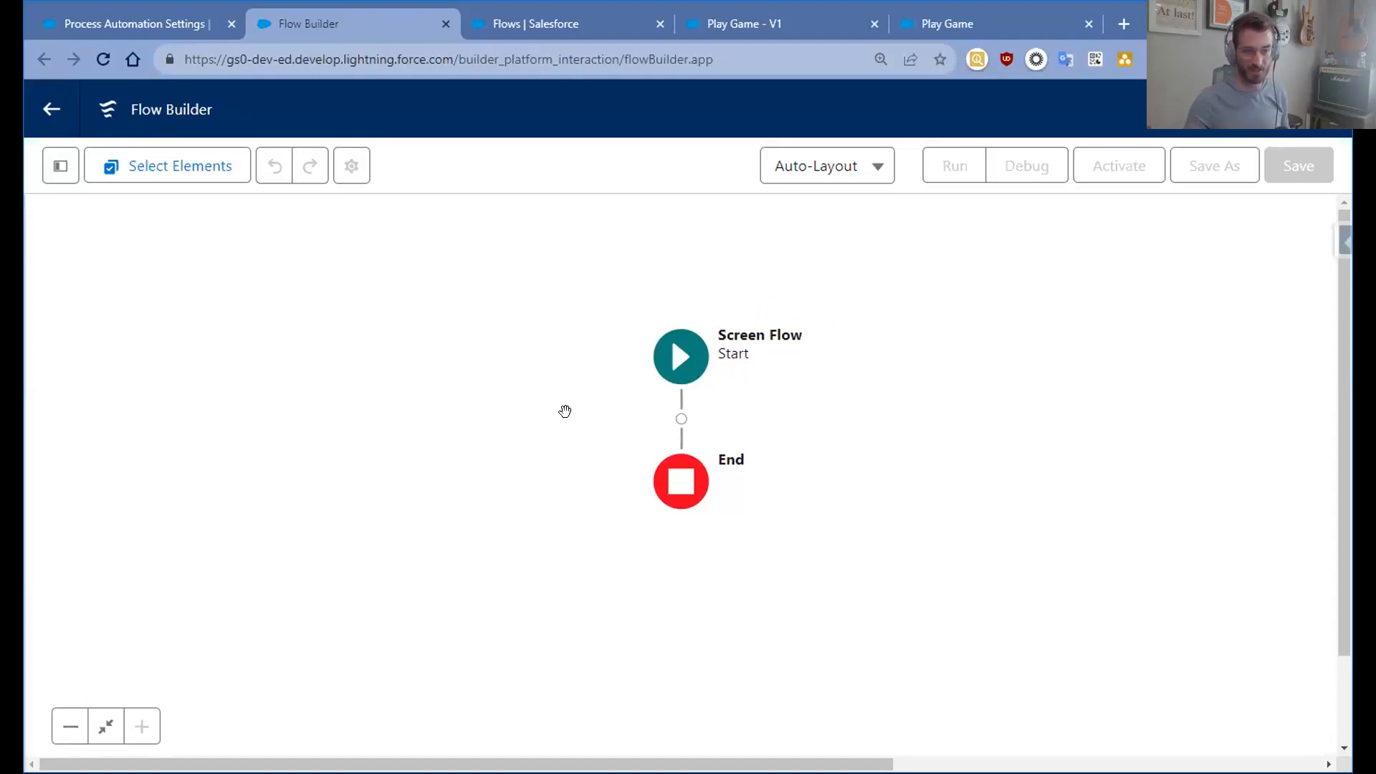
left_click(674, 420)
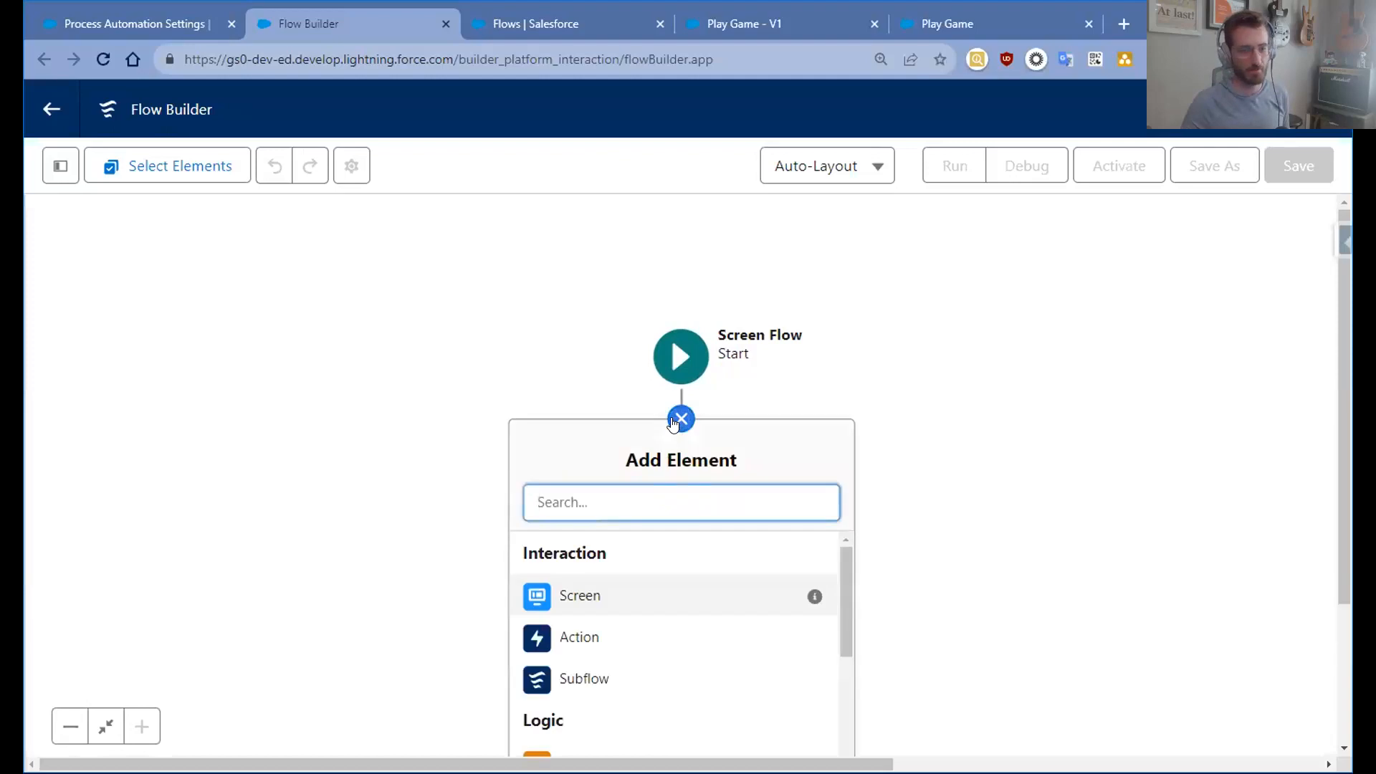
left_click(589, 601)
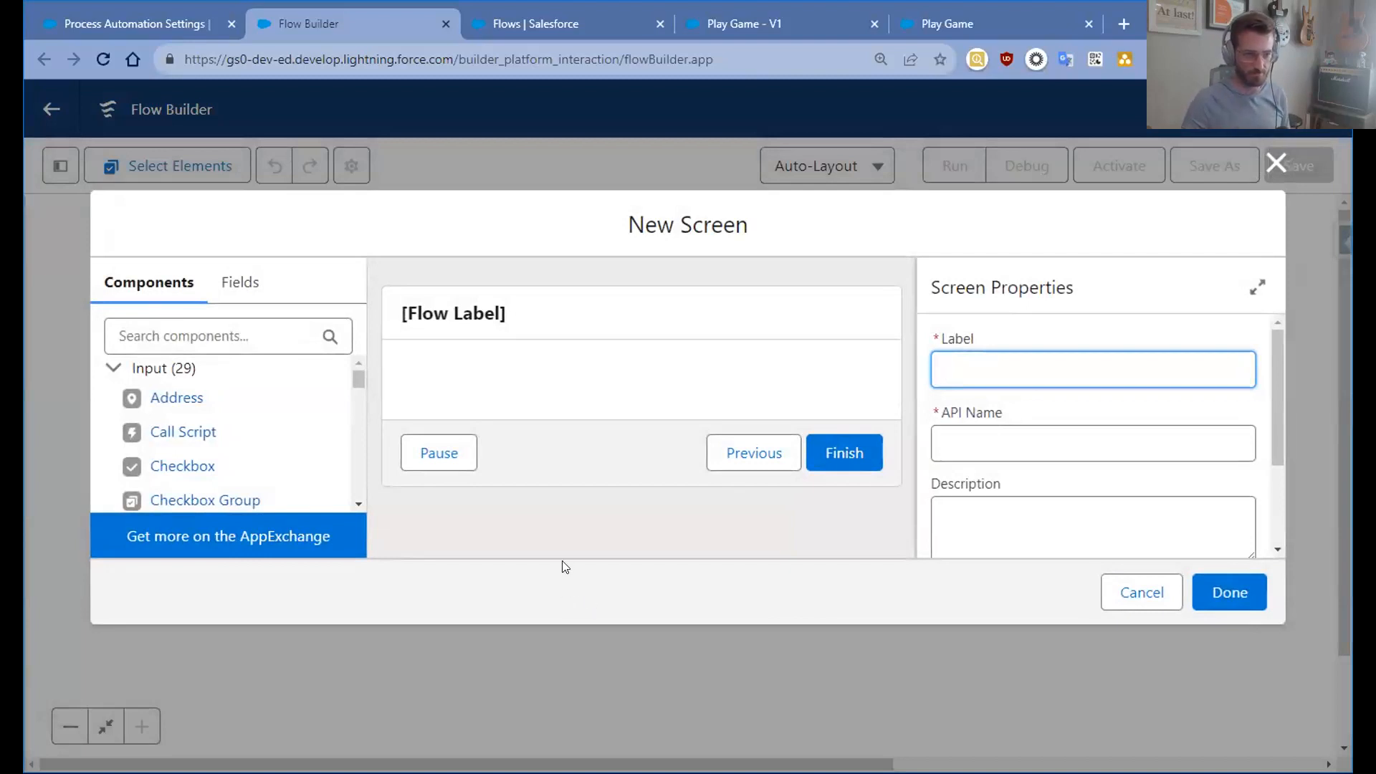
key("ctrl+minus")
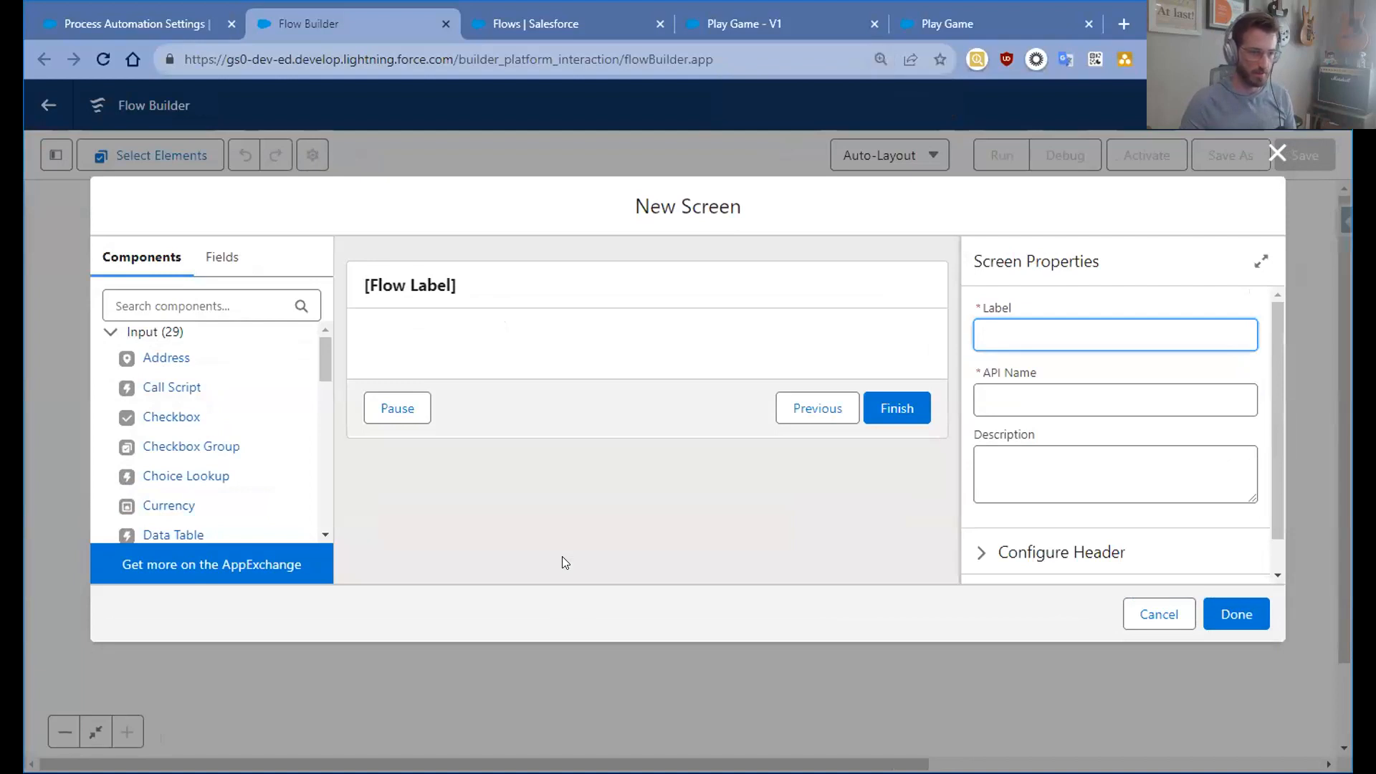
key("ctrl+minus")
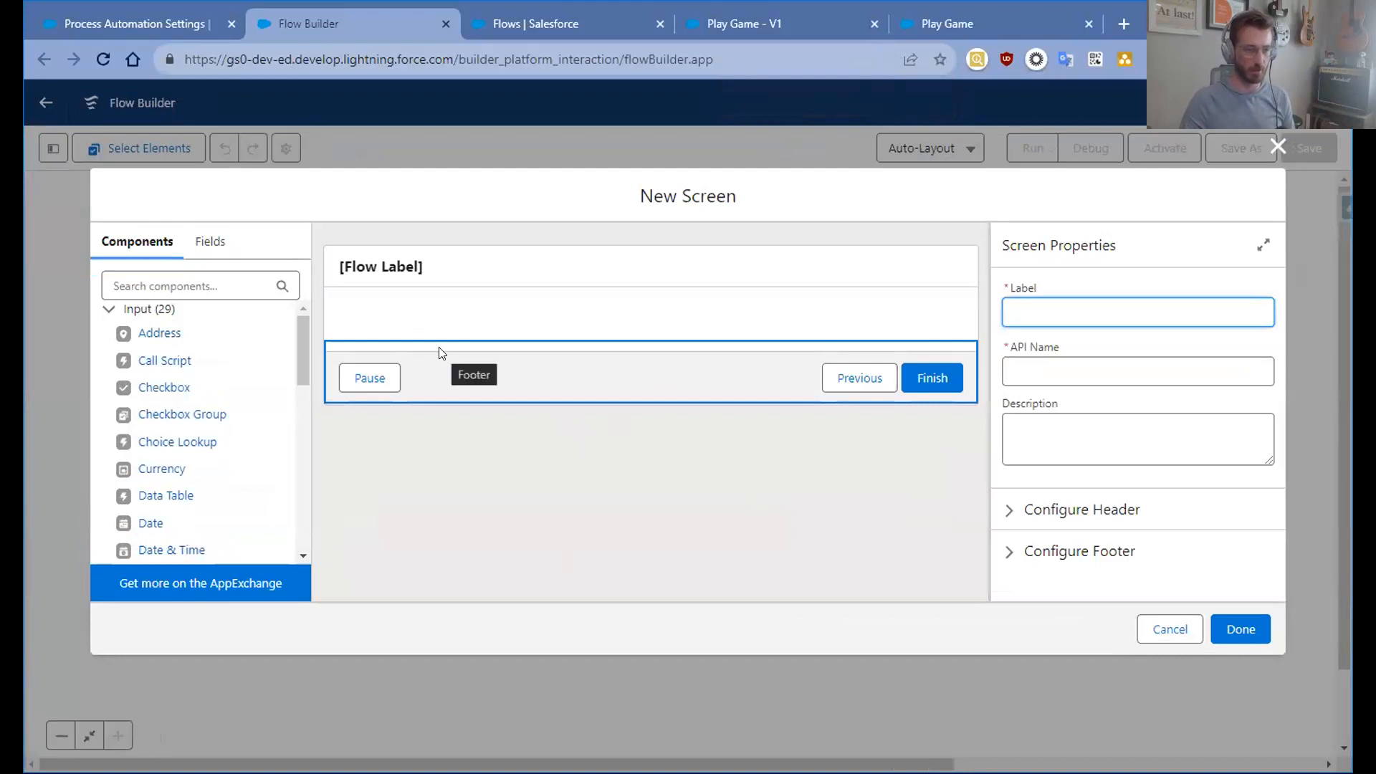
left_click(165, 284)
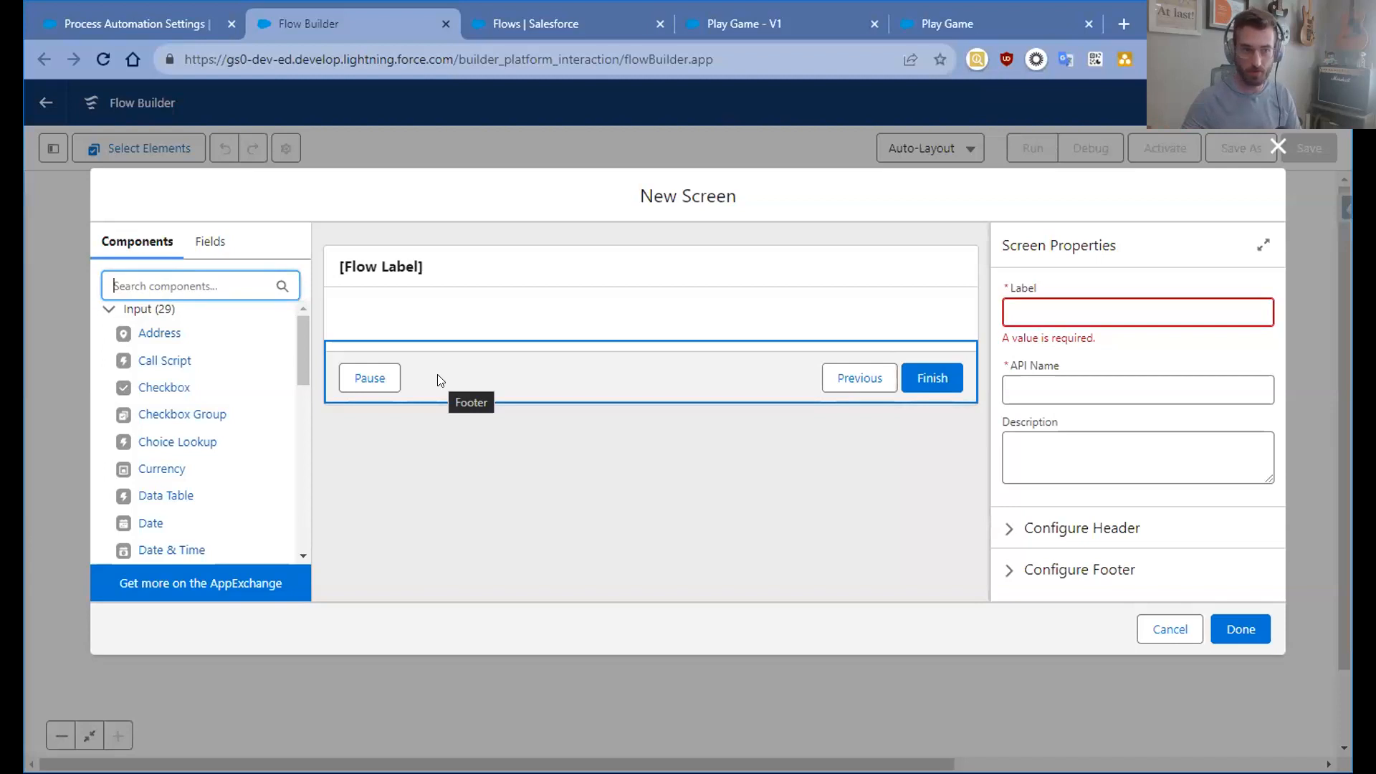
- Check the Opt in to Reactive Display Text Beta option in Process Automation Settings and return to the new screen
left_click(149, 29)
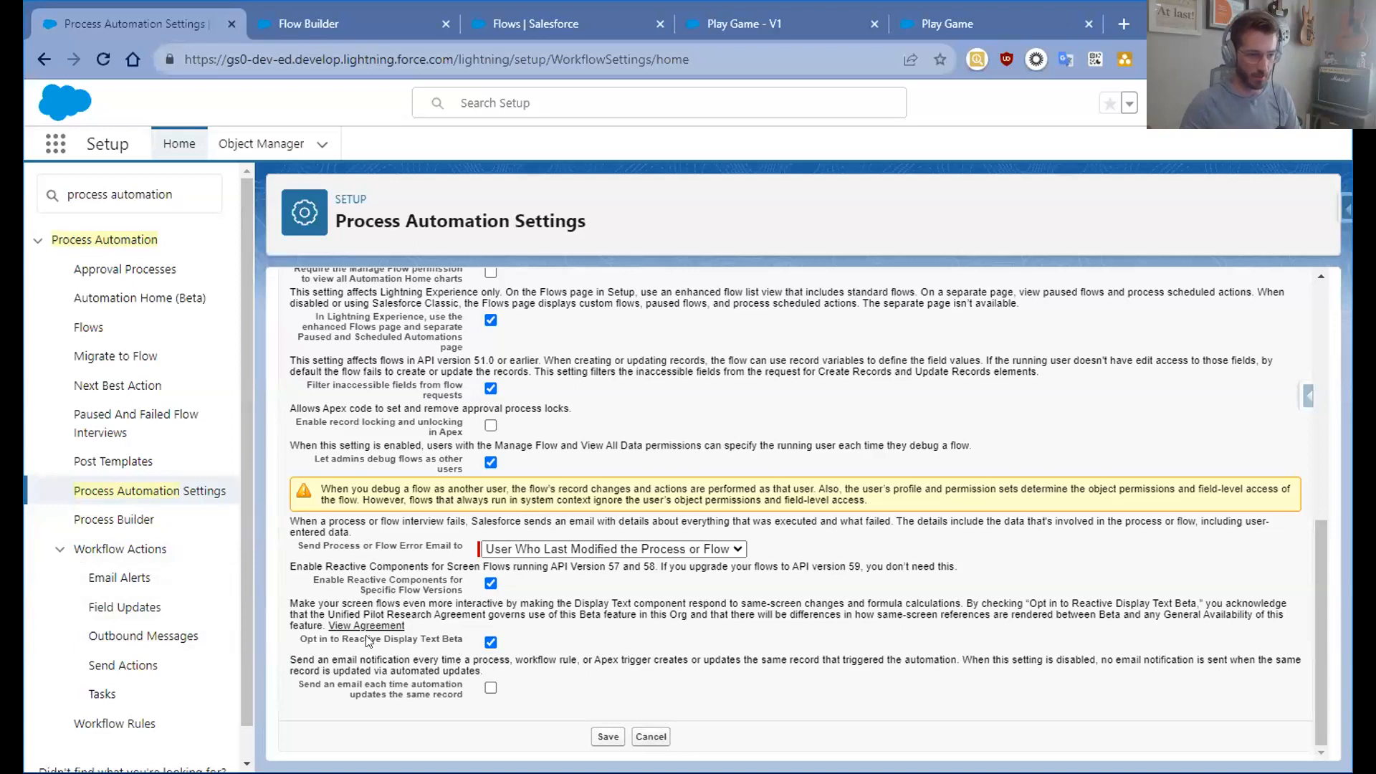
left_click_drag(299, 639, 470, 650)
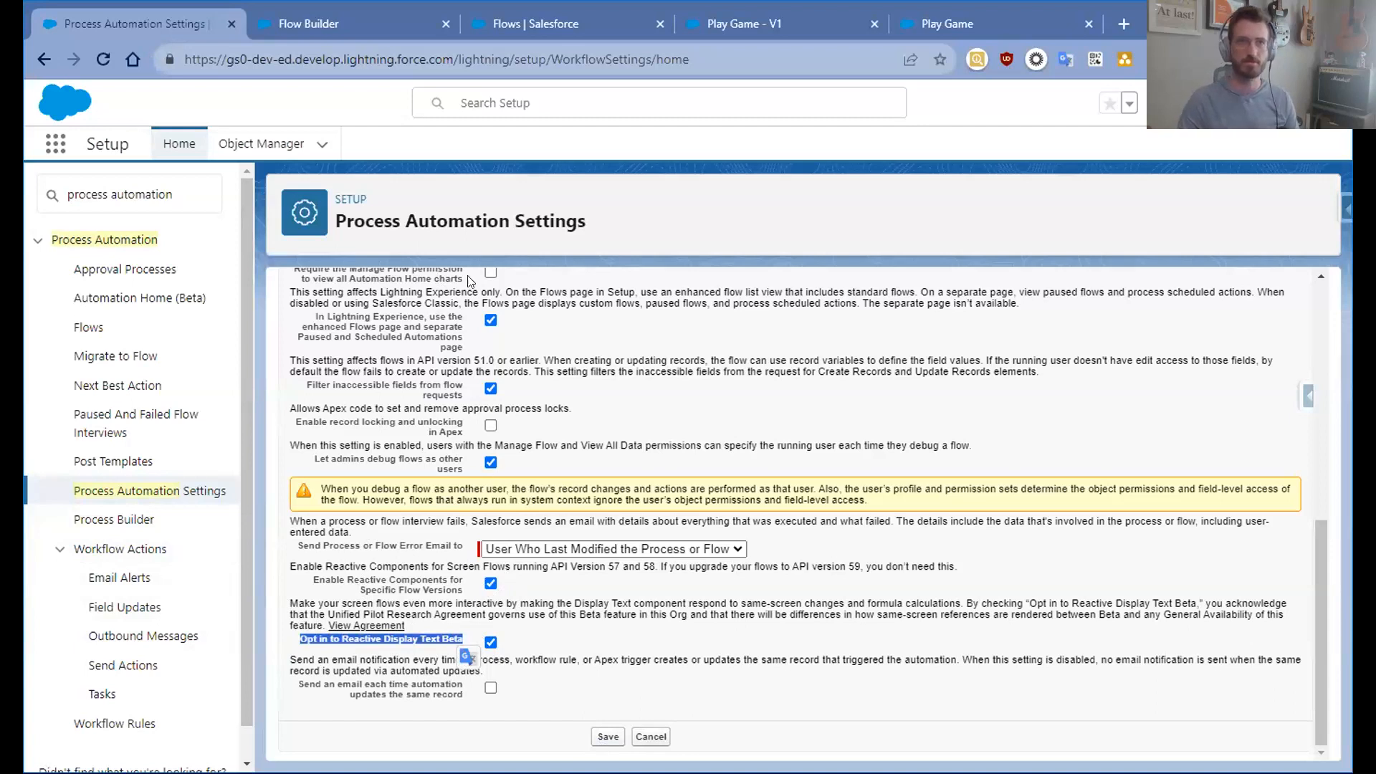
left_click(313, 24)
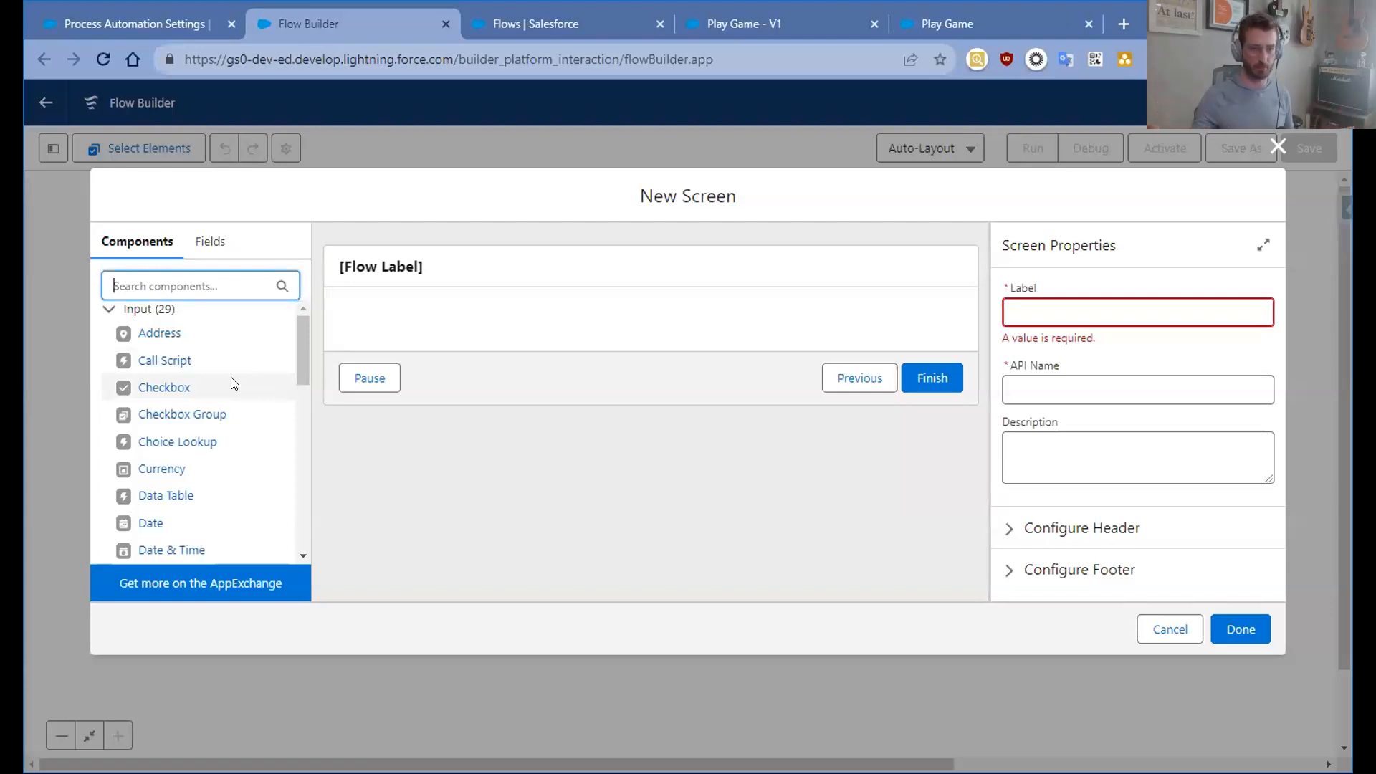
- Place a Display Text component in the body of the new screen
scroll(189, 430, "down", 3)
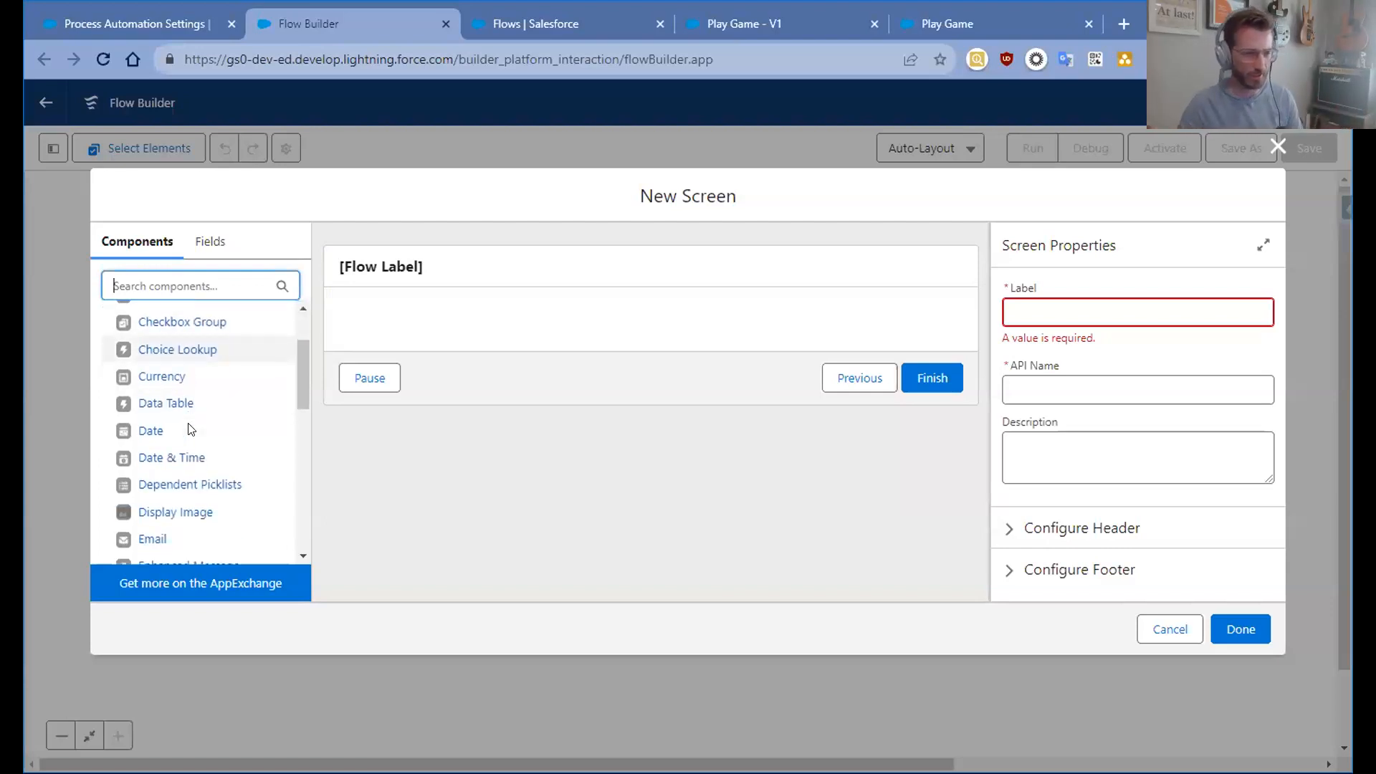
scroll(190, 429, "down", 6)
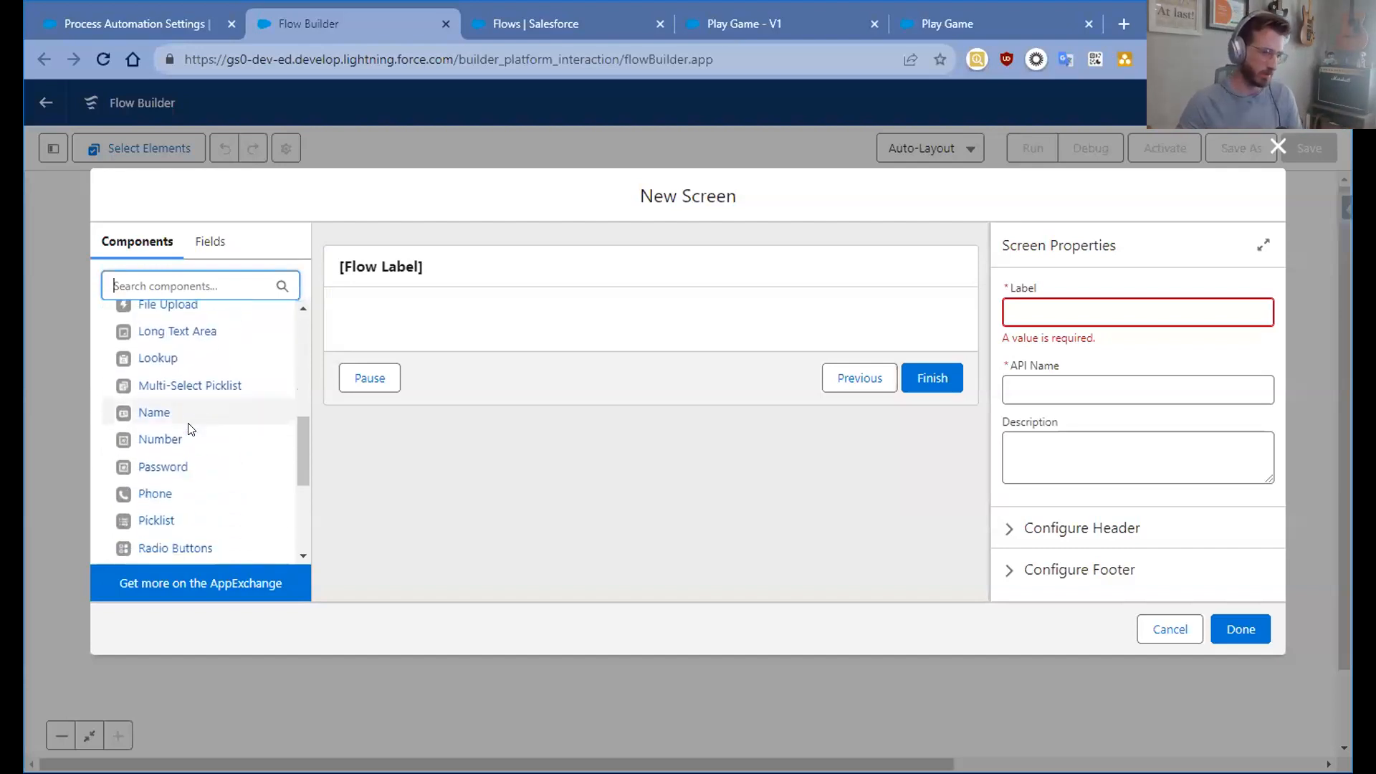
left_click_drag(166, 523, 502, 330)
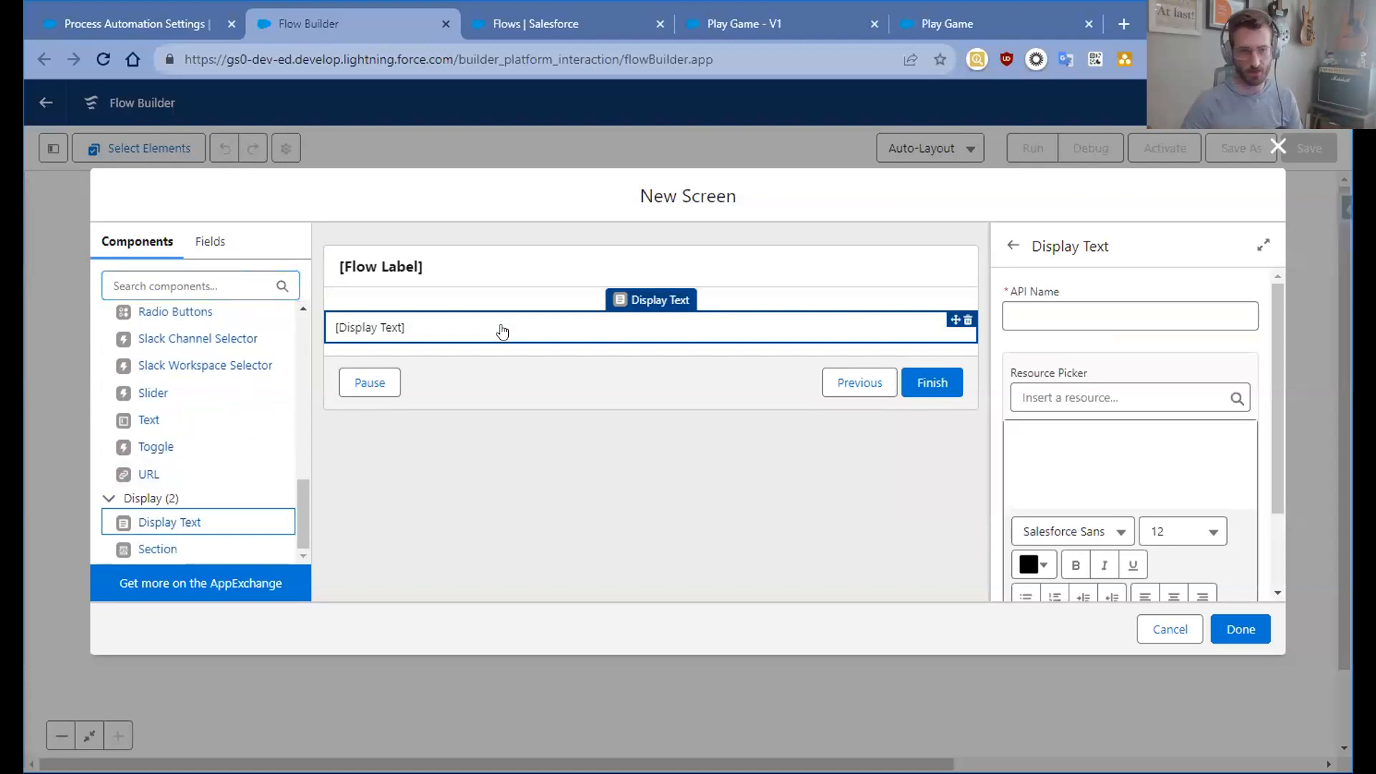
- Name the Display Text component displayGameScreen and begin its text with a border line of five equals signs (=====)
left_click(1023, 308)
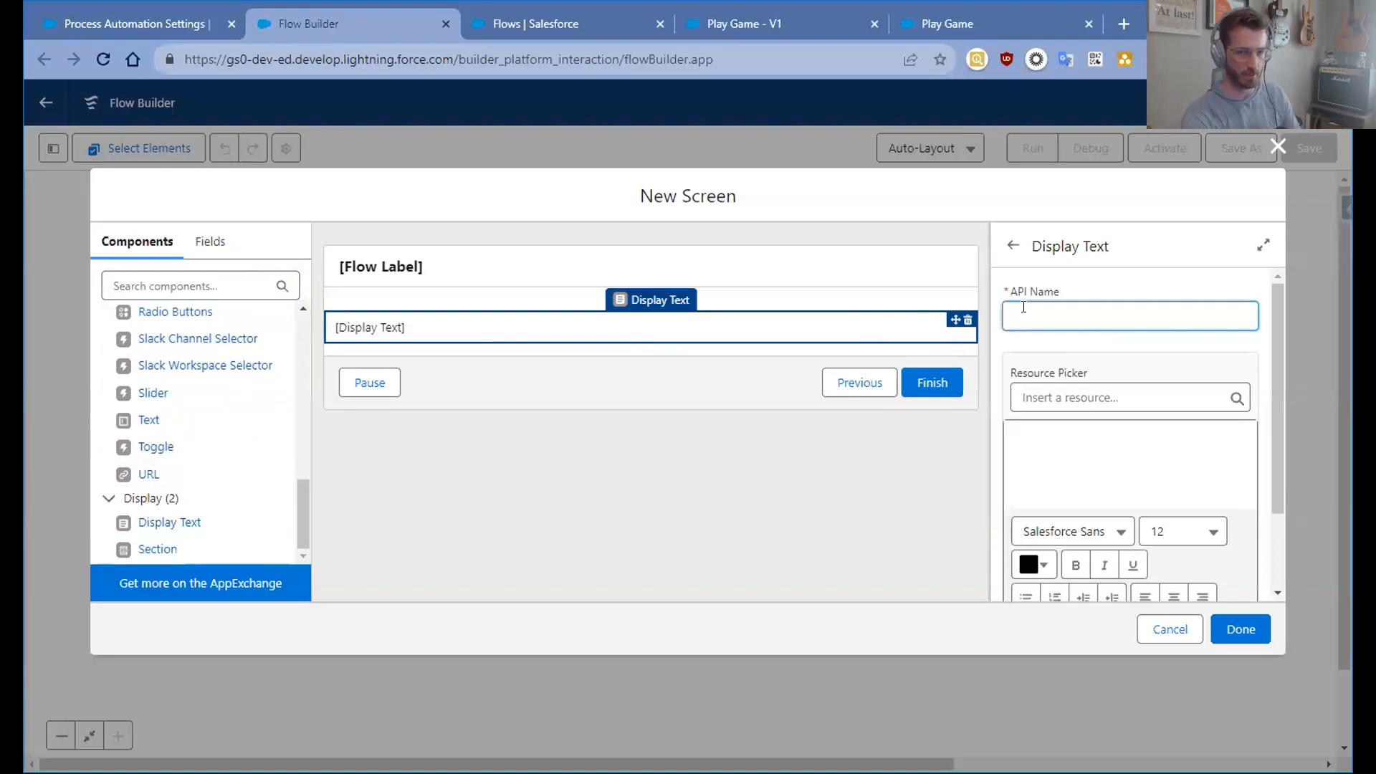
type("displayGameScreen")
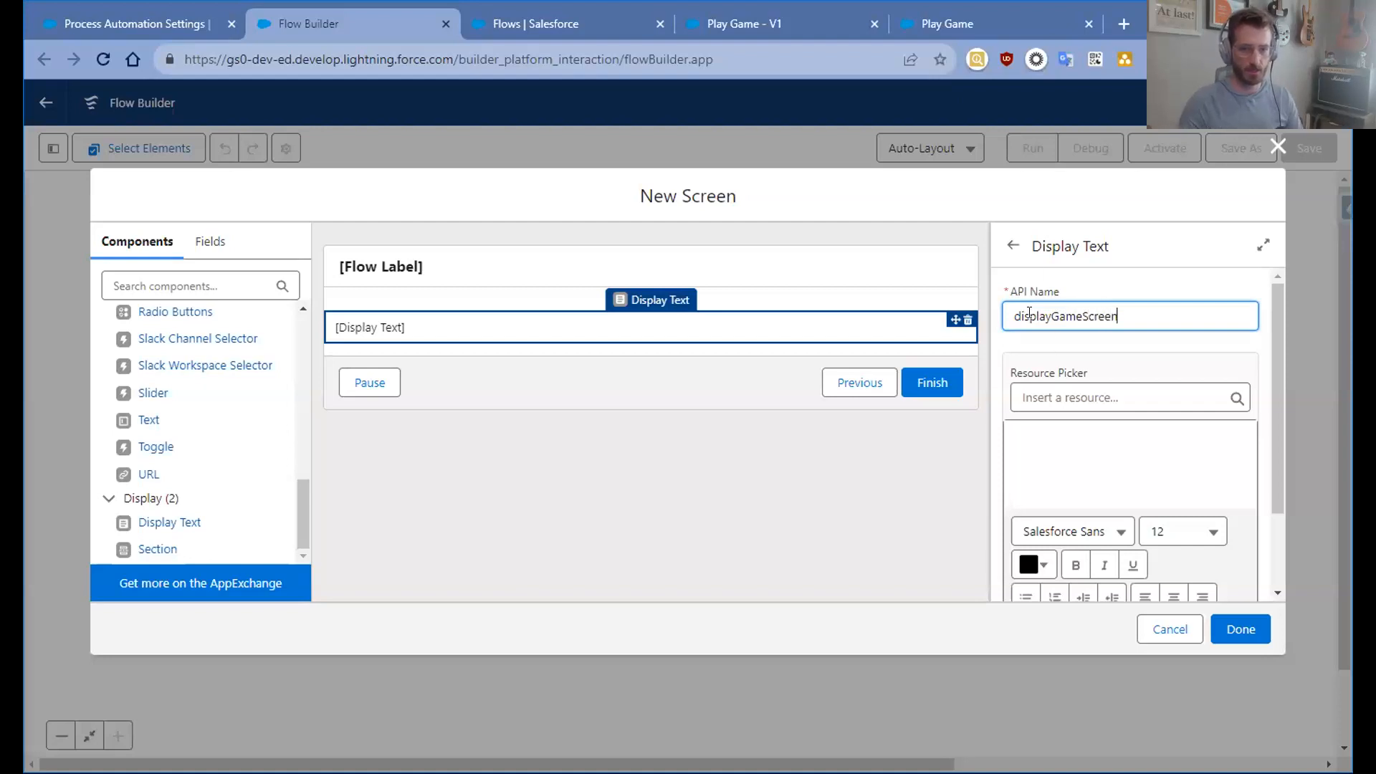
left_click(1077, 467)
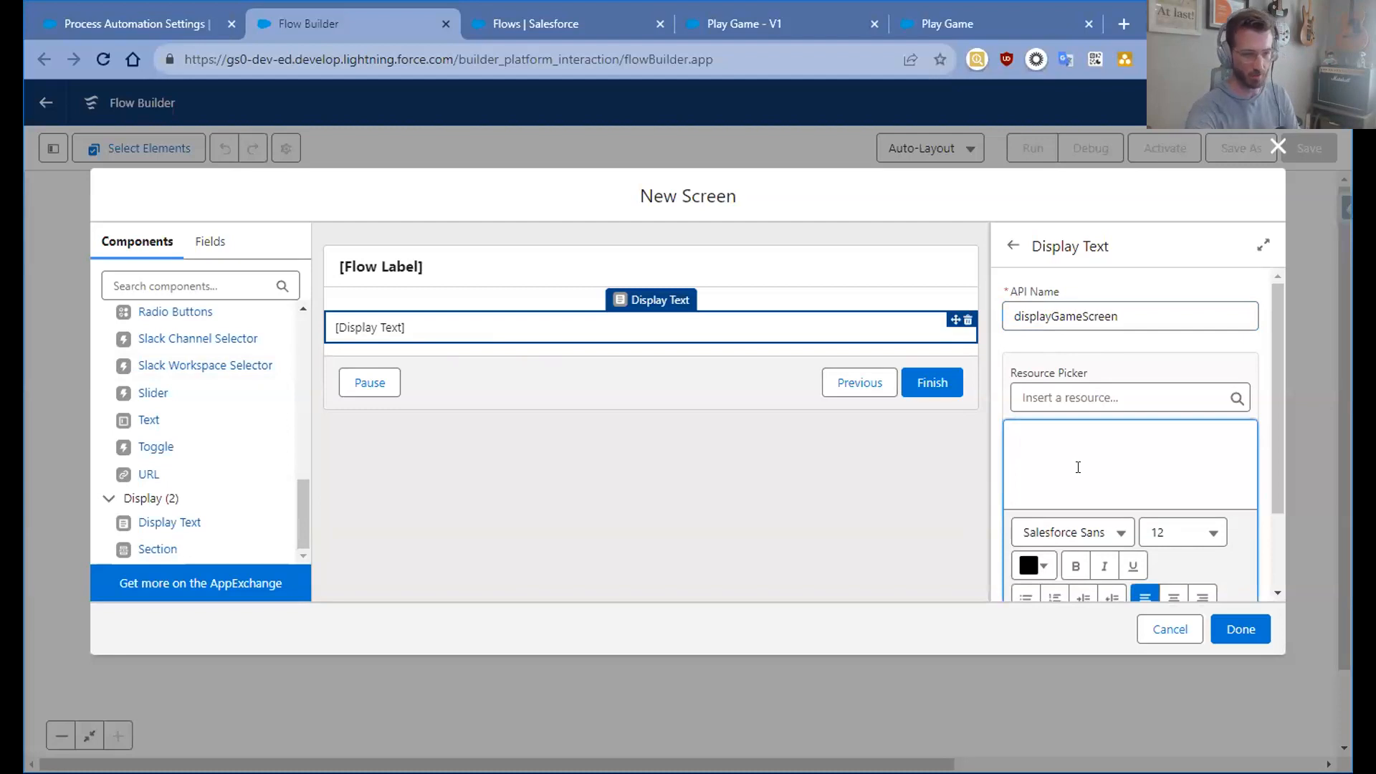
type("====")
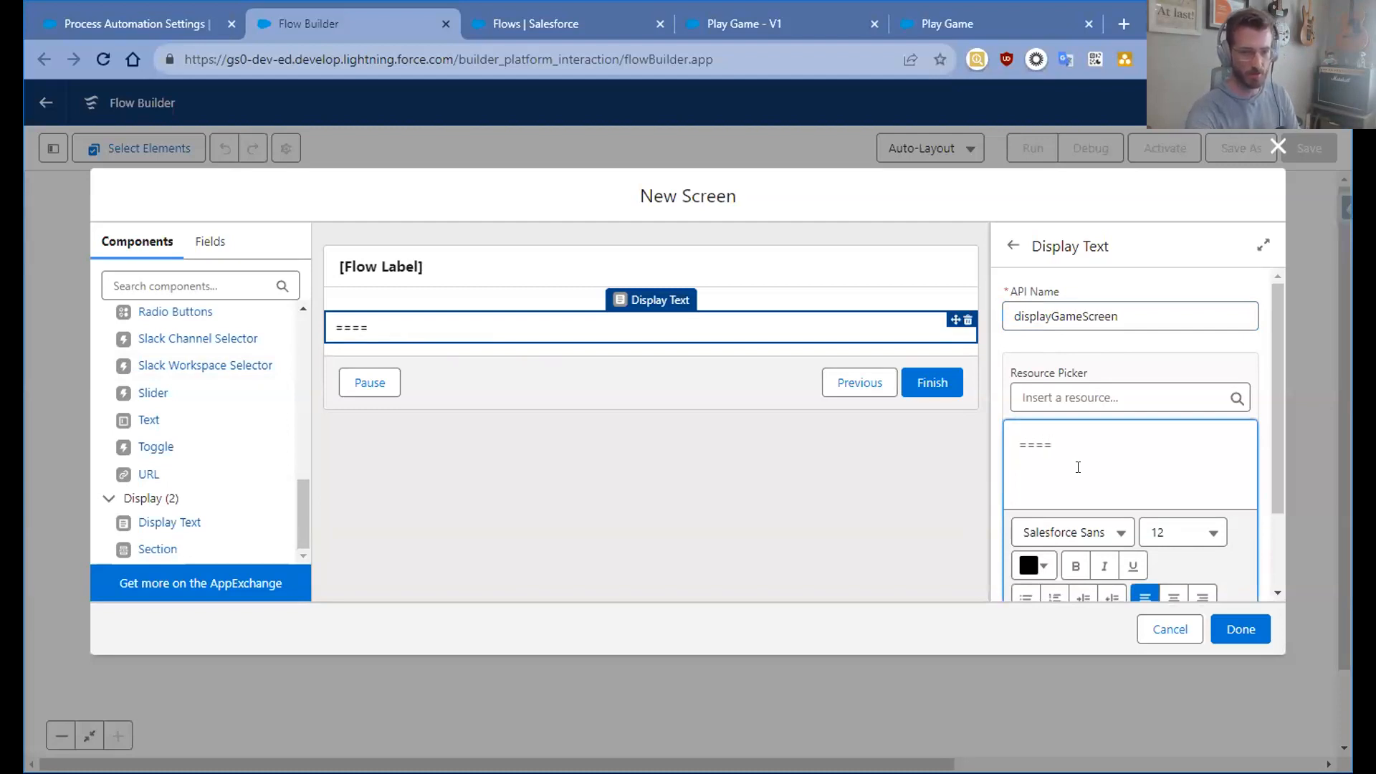
type("=")
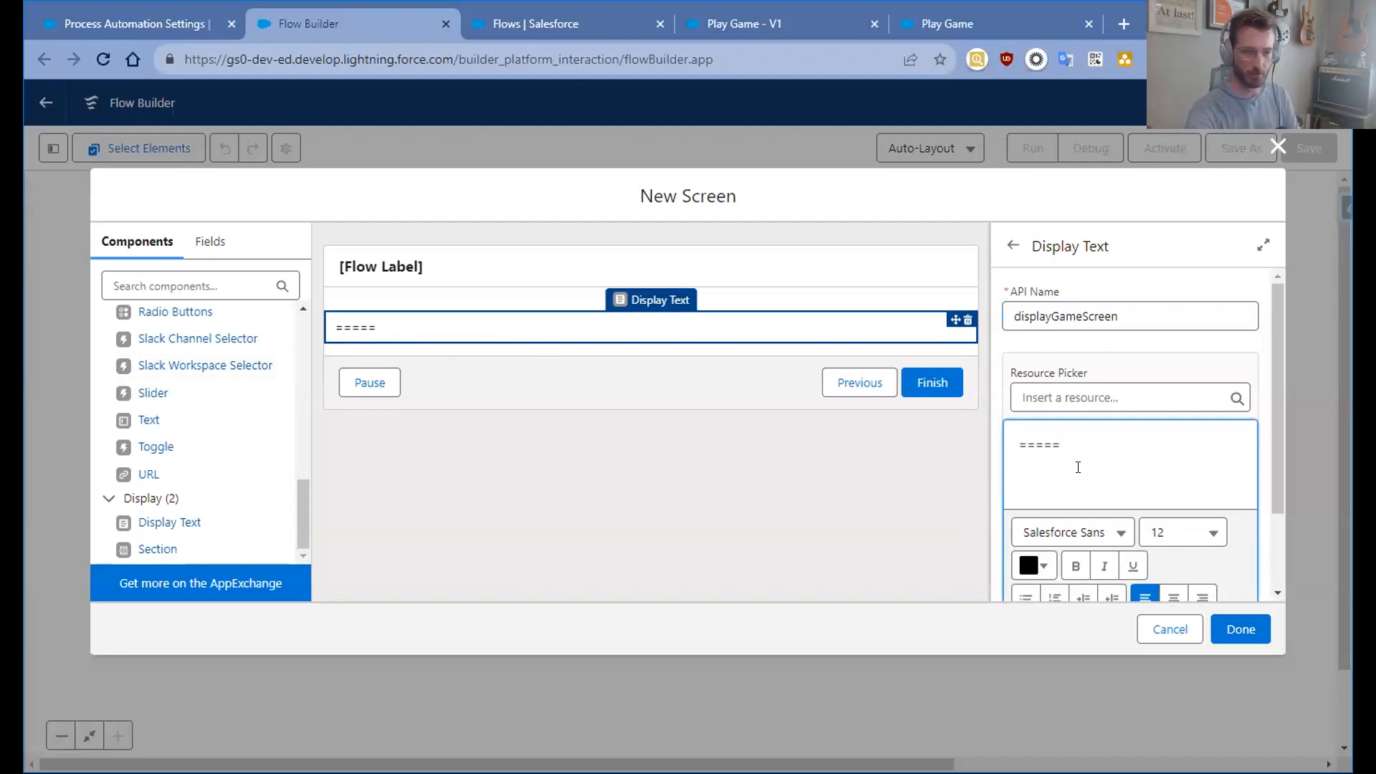
key("Return")
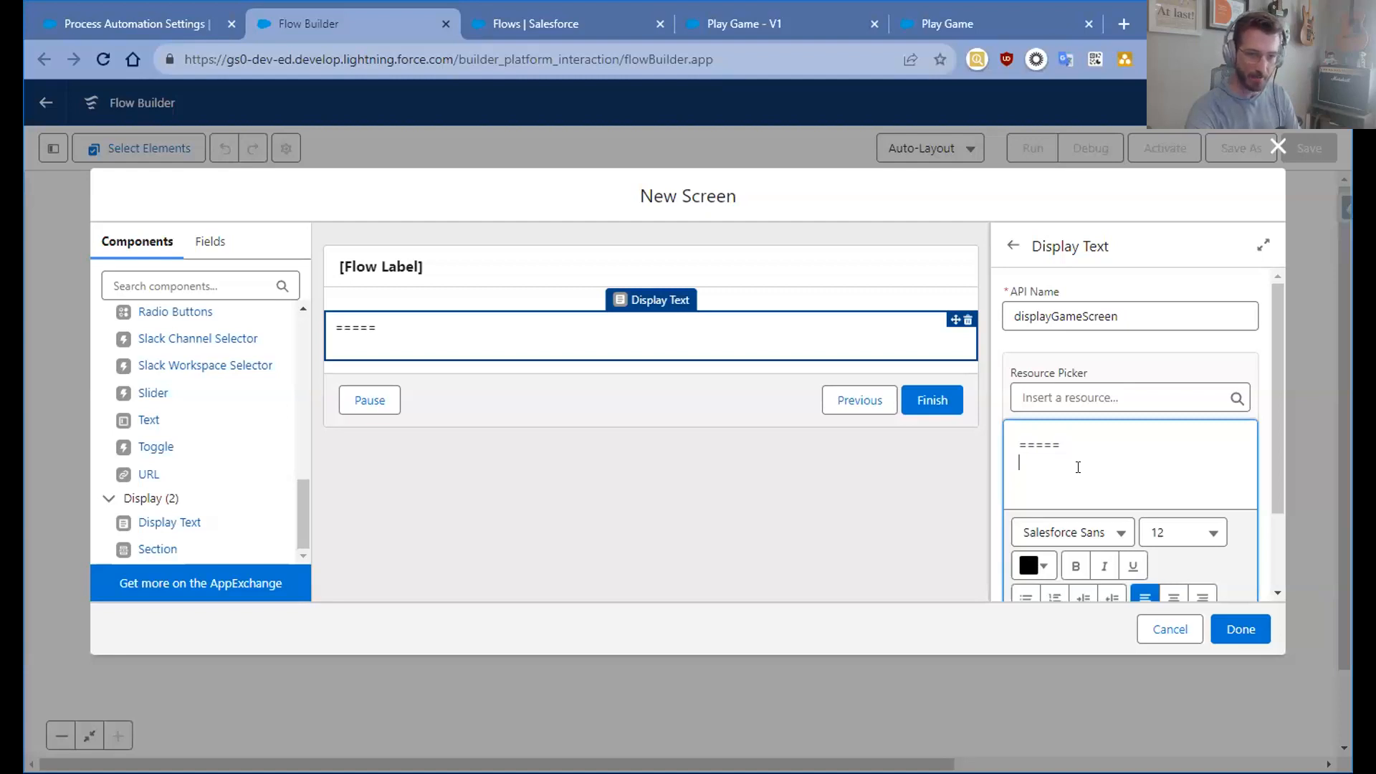
- Add three identical rows below the border line, each made of two vertical bars separated by spaces
type("|")
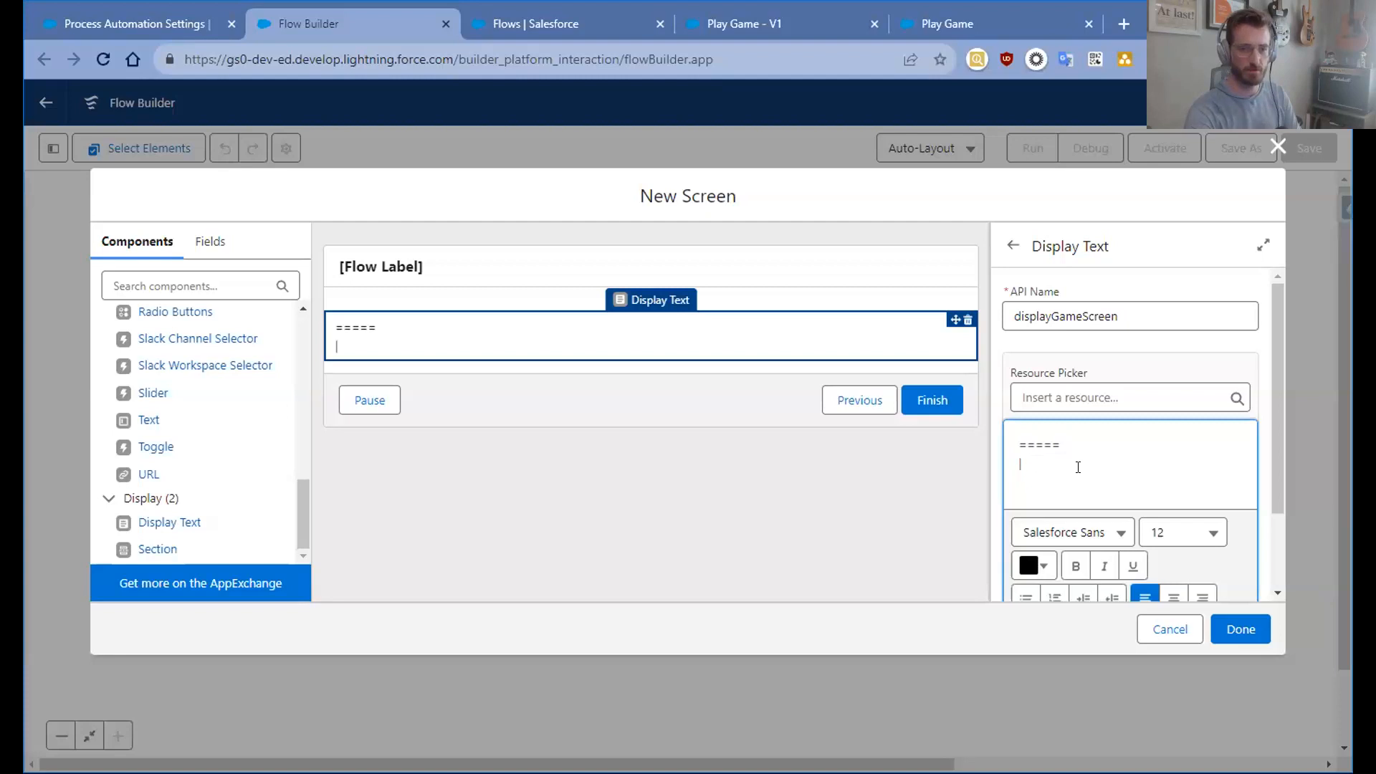
type(" |")
key("Return")
left_click_drag(1078, 467, 1093, 438)
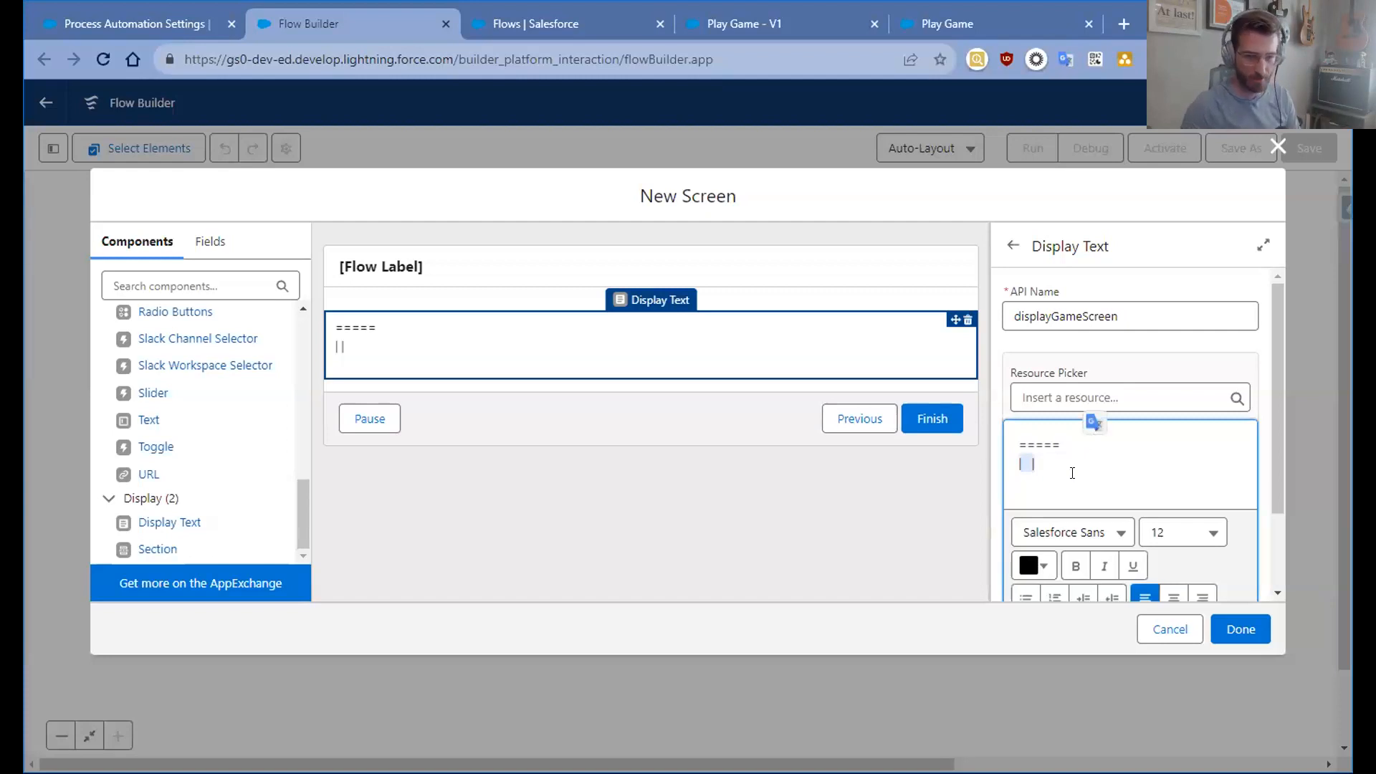
left_click(1078, 465)
key("ctrl+v")
key("ctrl+v")
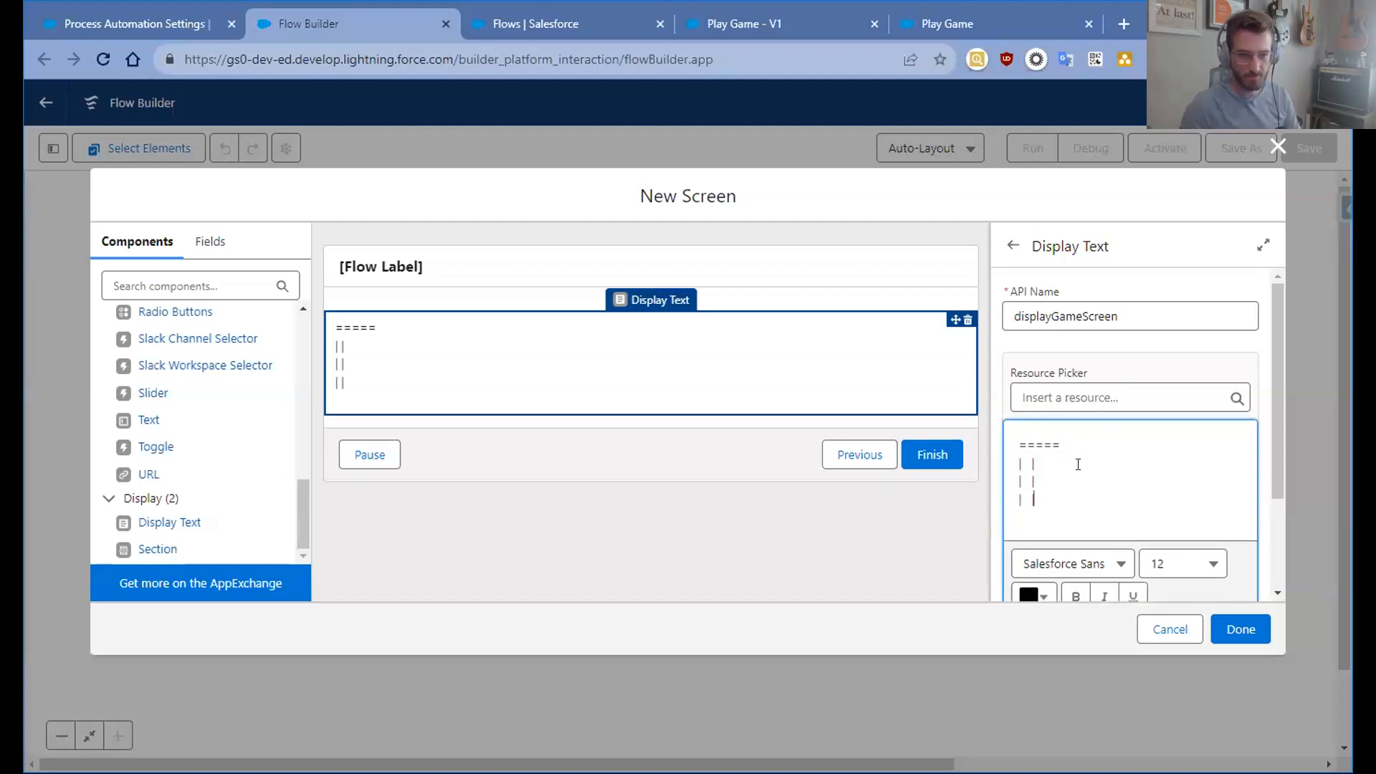
- Copy the ===== border line and paste it below the three bar rows to close the frame
left_click_drag(1084, 442, 1005, 442)
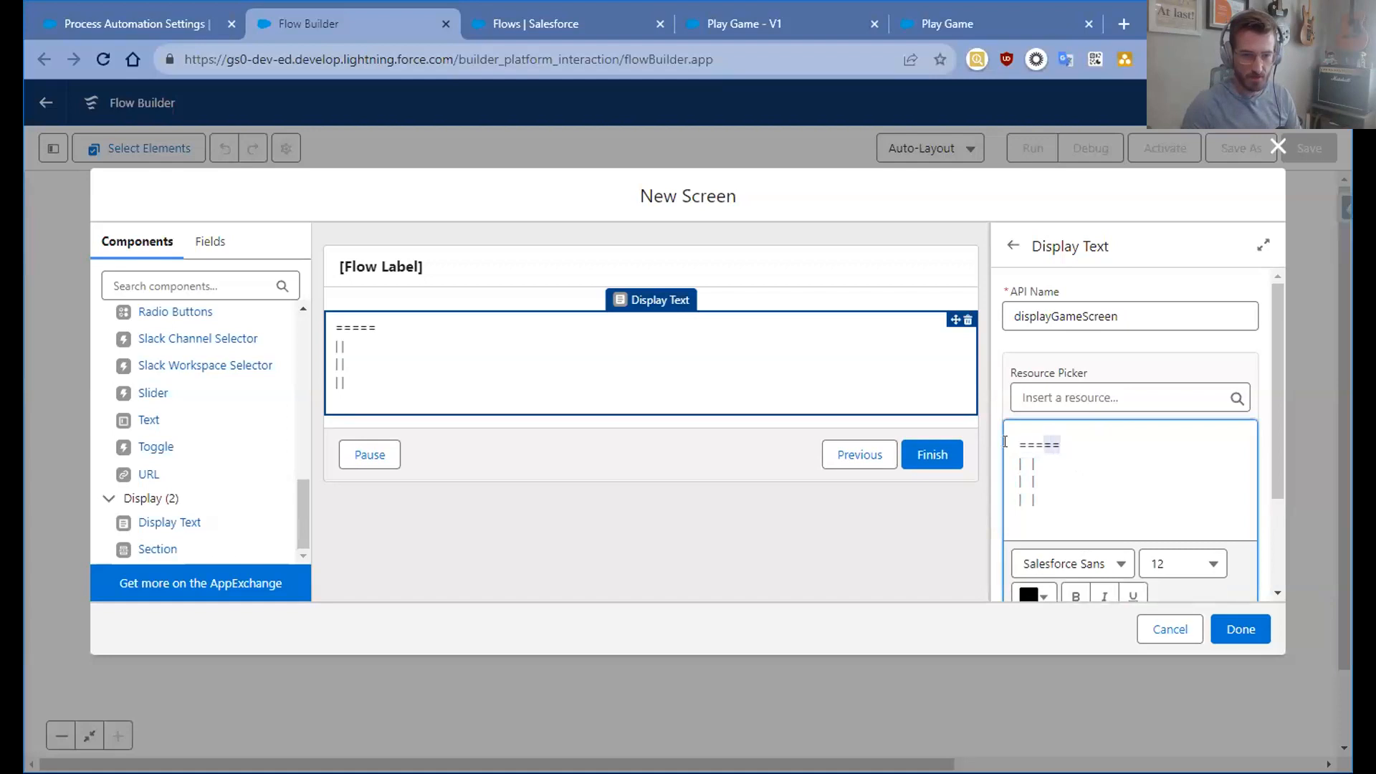
key("ctrl+c")
left_click(1082, 502)
key("Return")
key("ctrl+v")
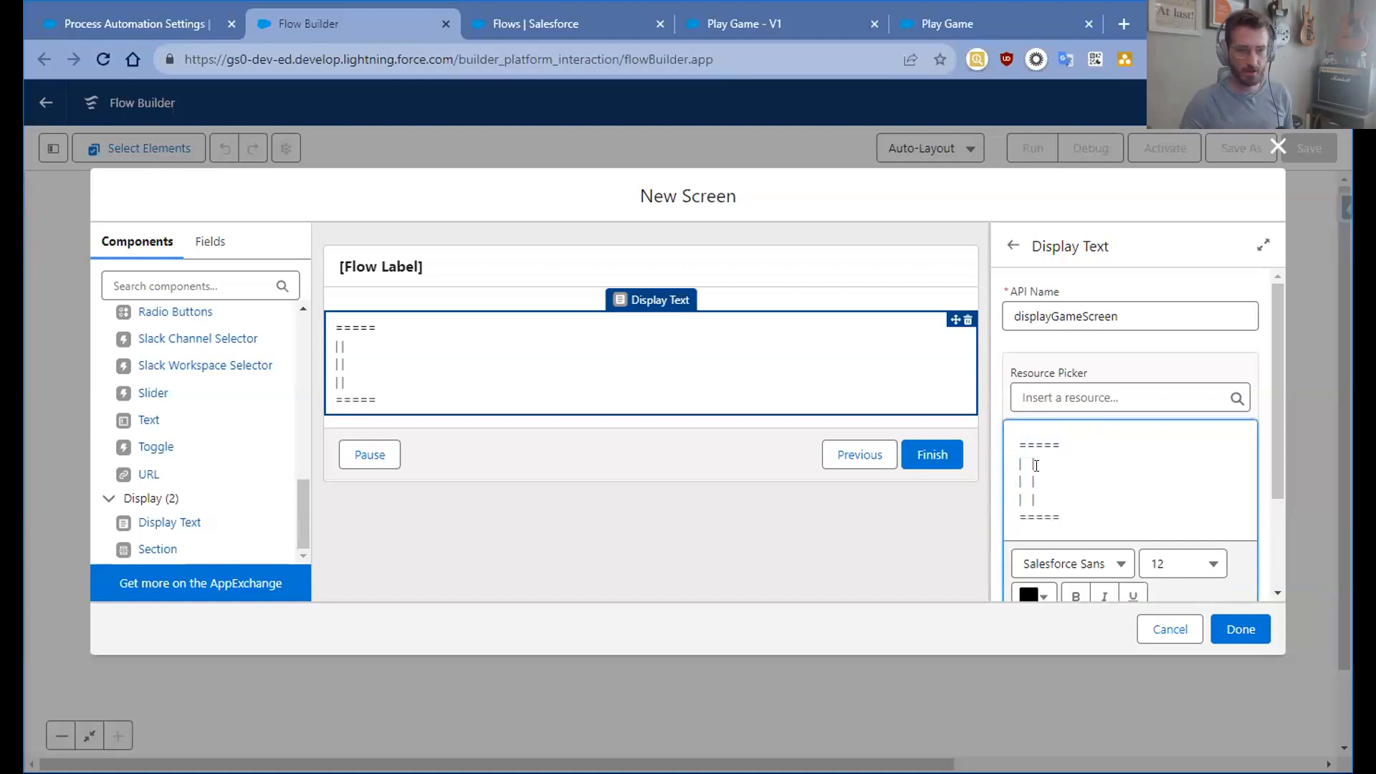
- Set the font of the entire text frame to Courier
scroll(1036, 465, "down", 1)
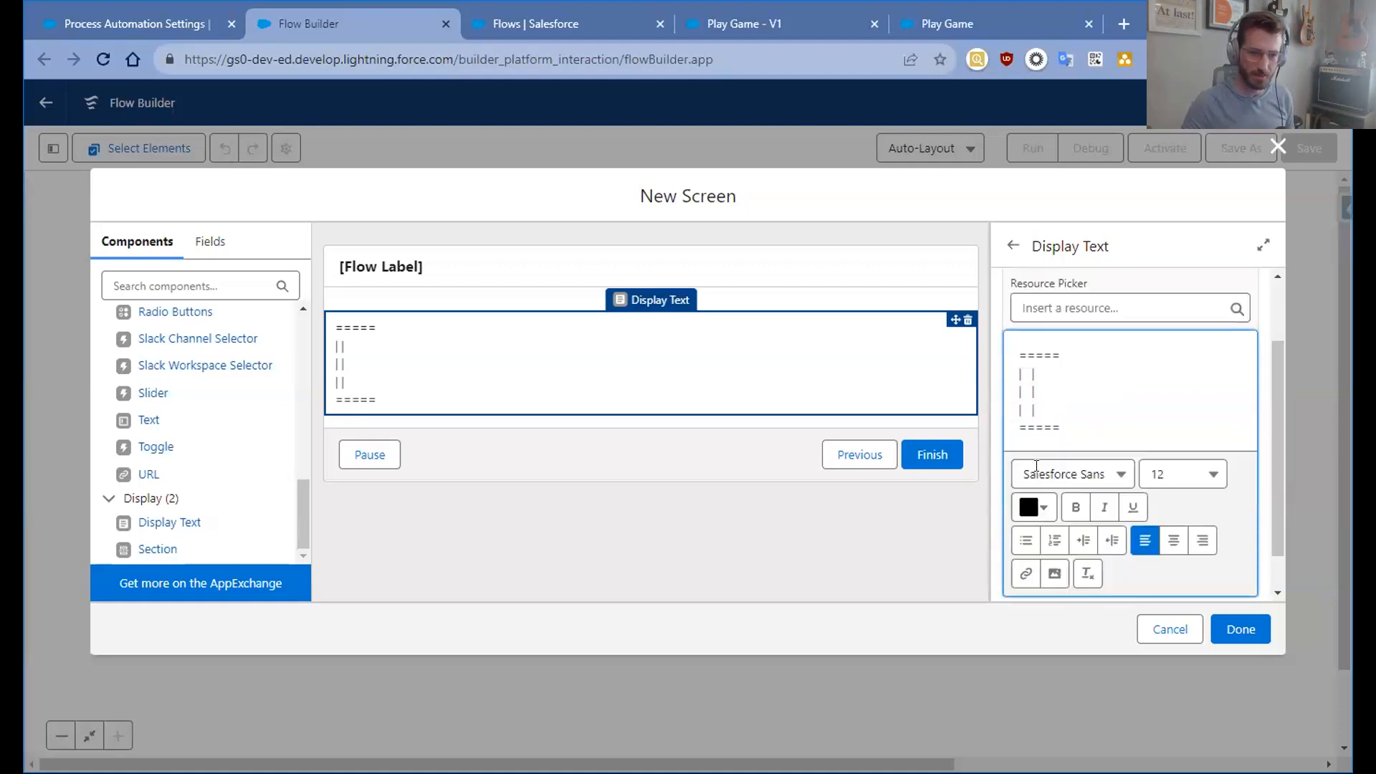
scroll(1036, 466, "up", 1)
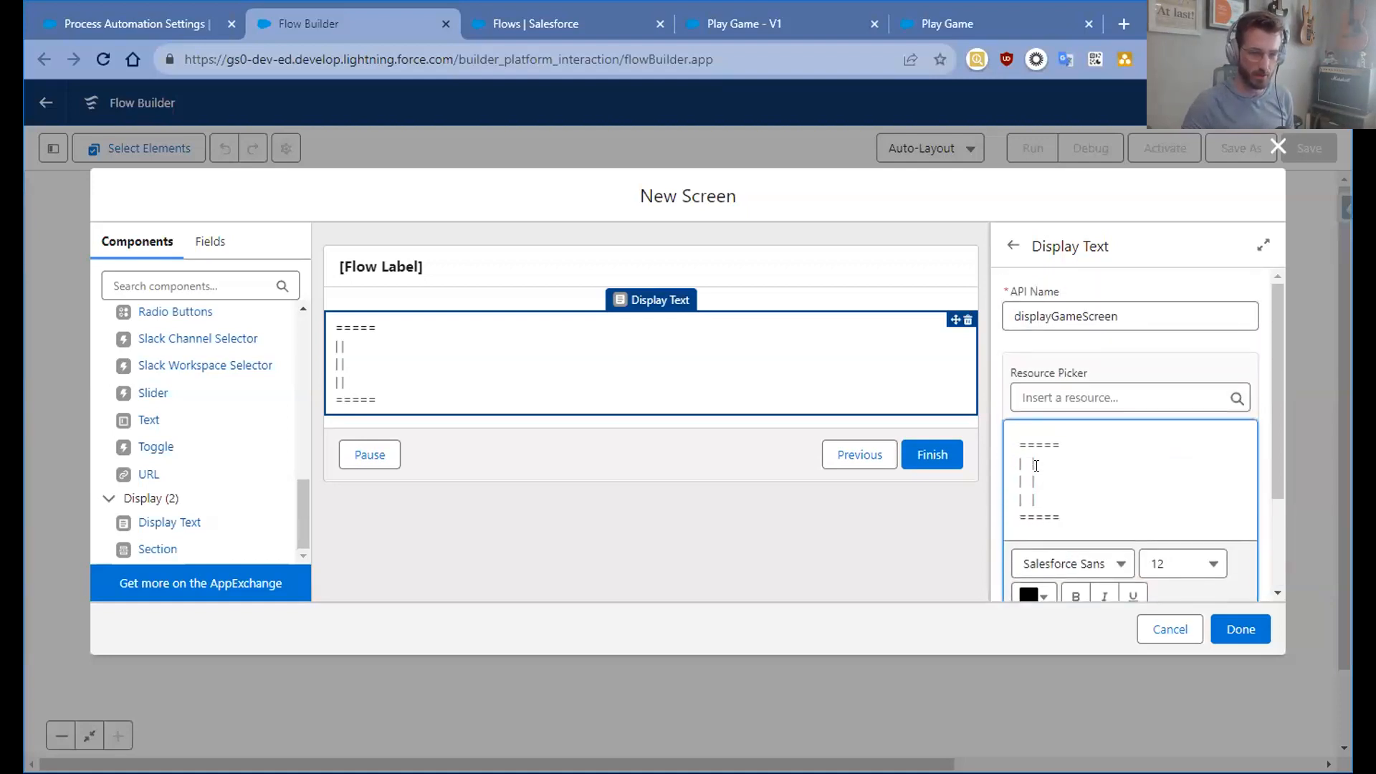
left_click(1022, 462)
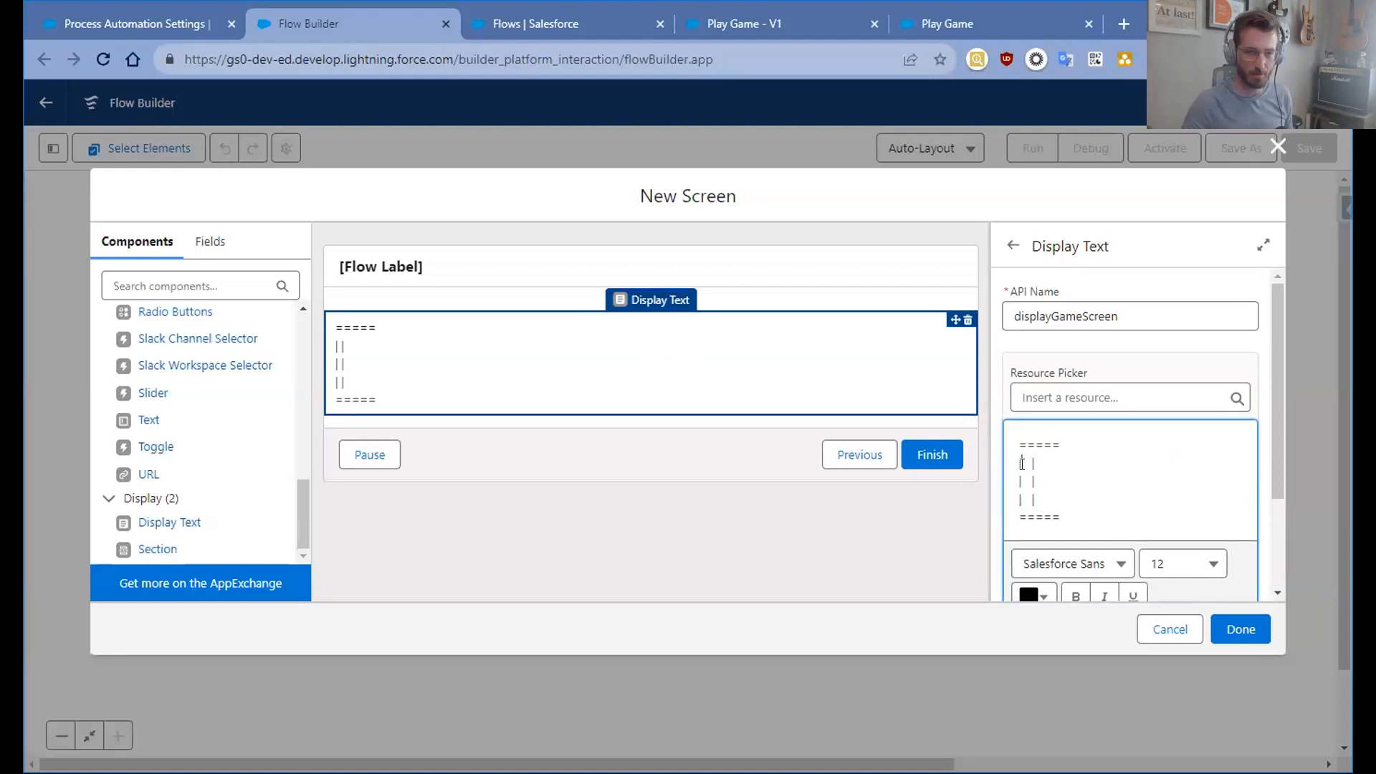
left_click(1072, 460)
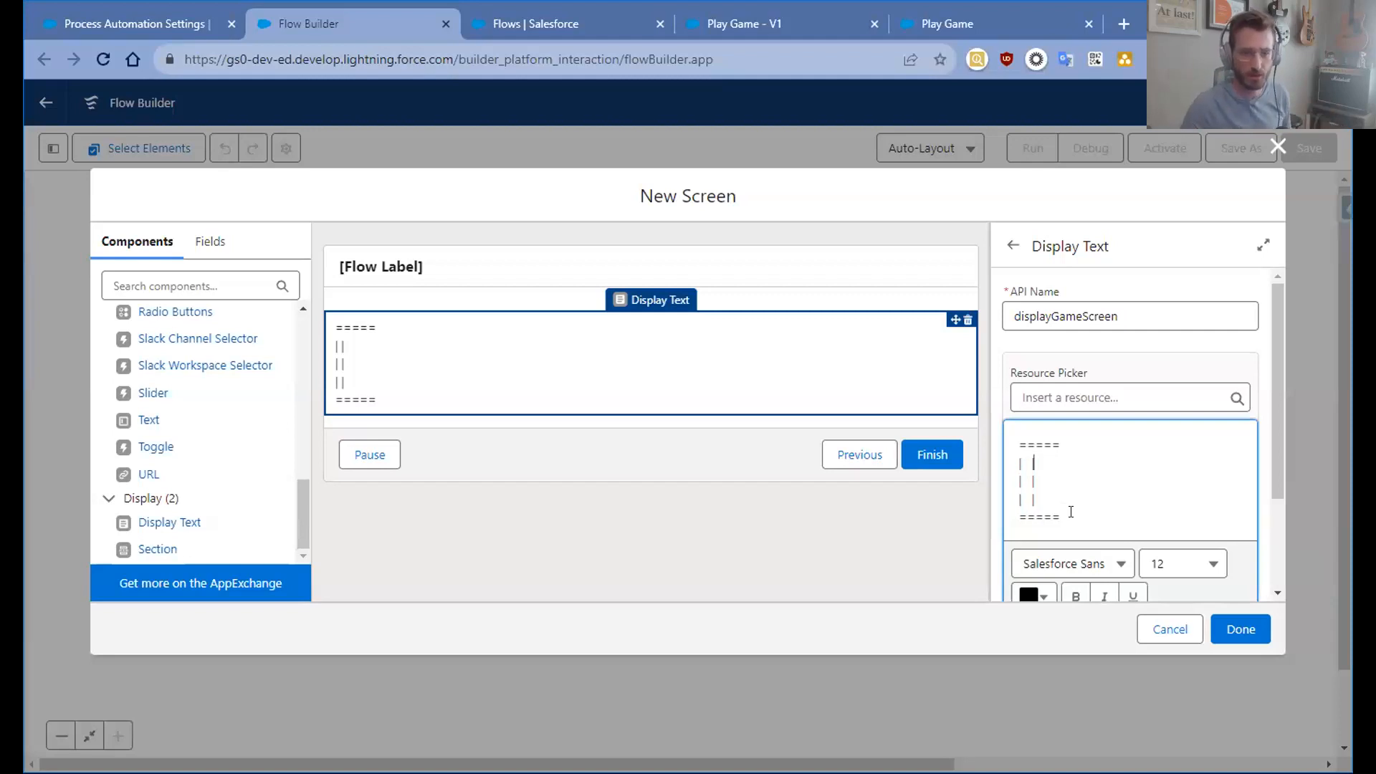
scroll(1075, 482, "down", 2)
scroll(1075, 482, "up", 2)
left_click_drag(1091, 510, 989, 436)
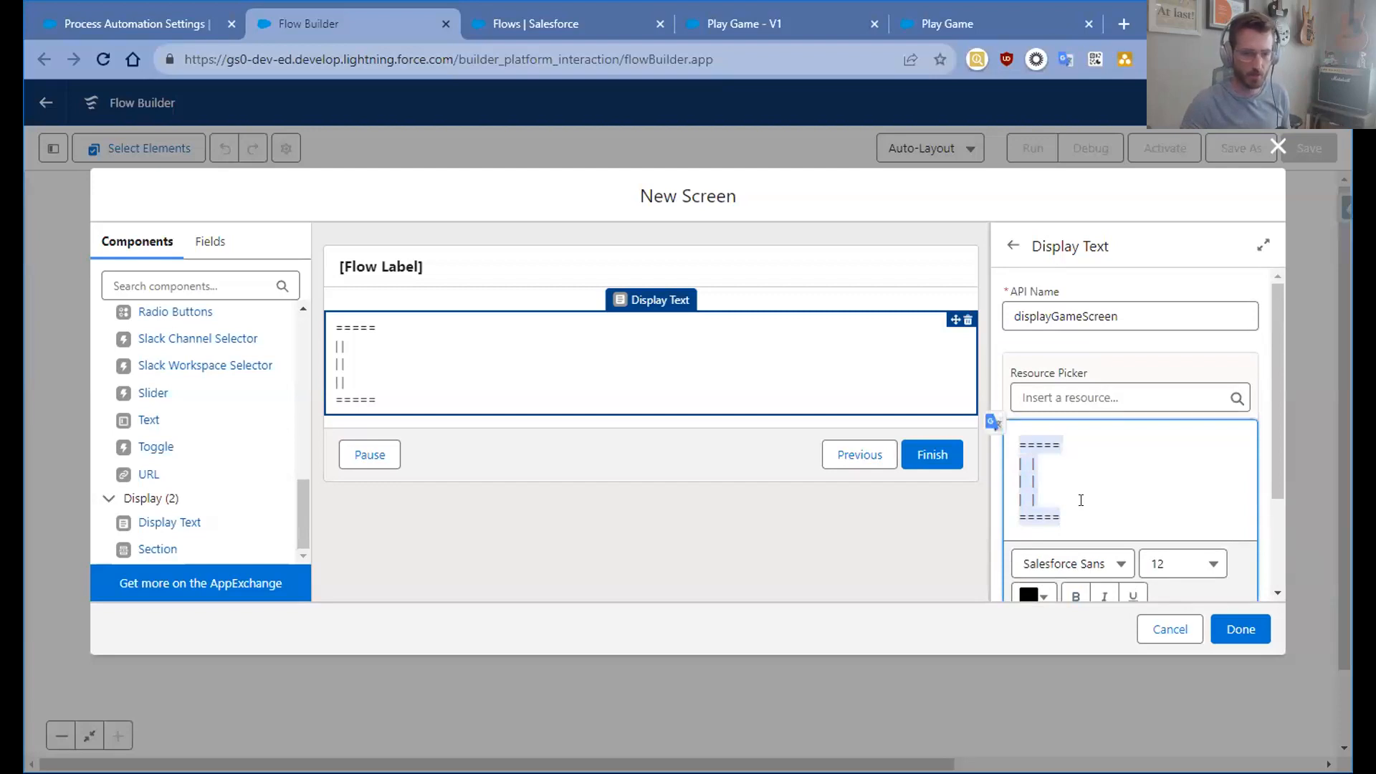
left_click(1086, 567)
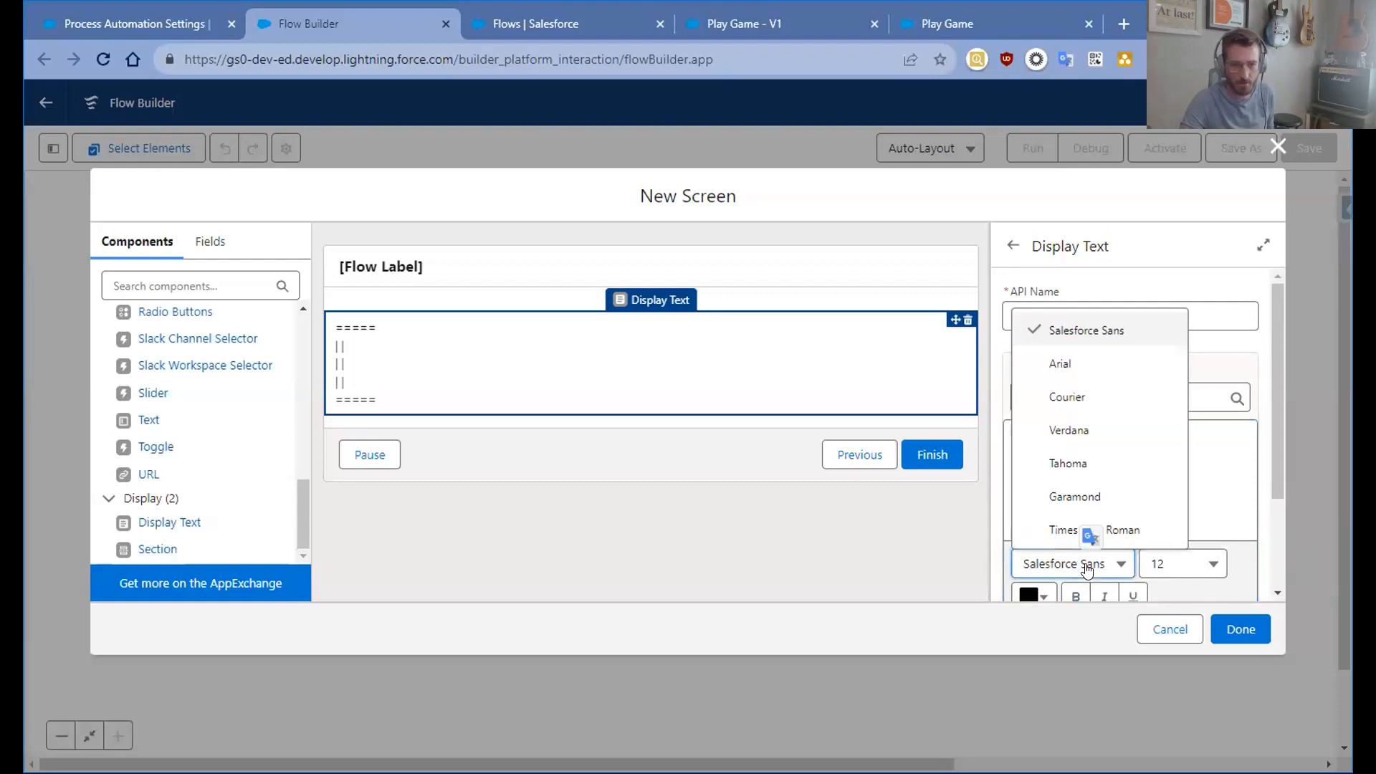
left_click(1068, 398)
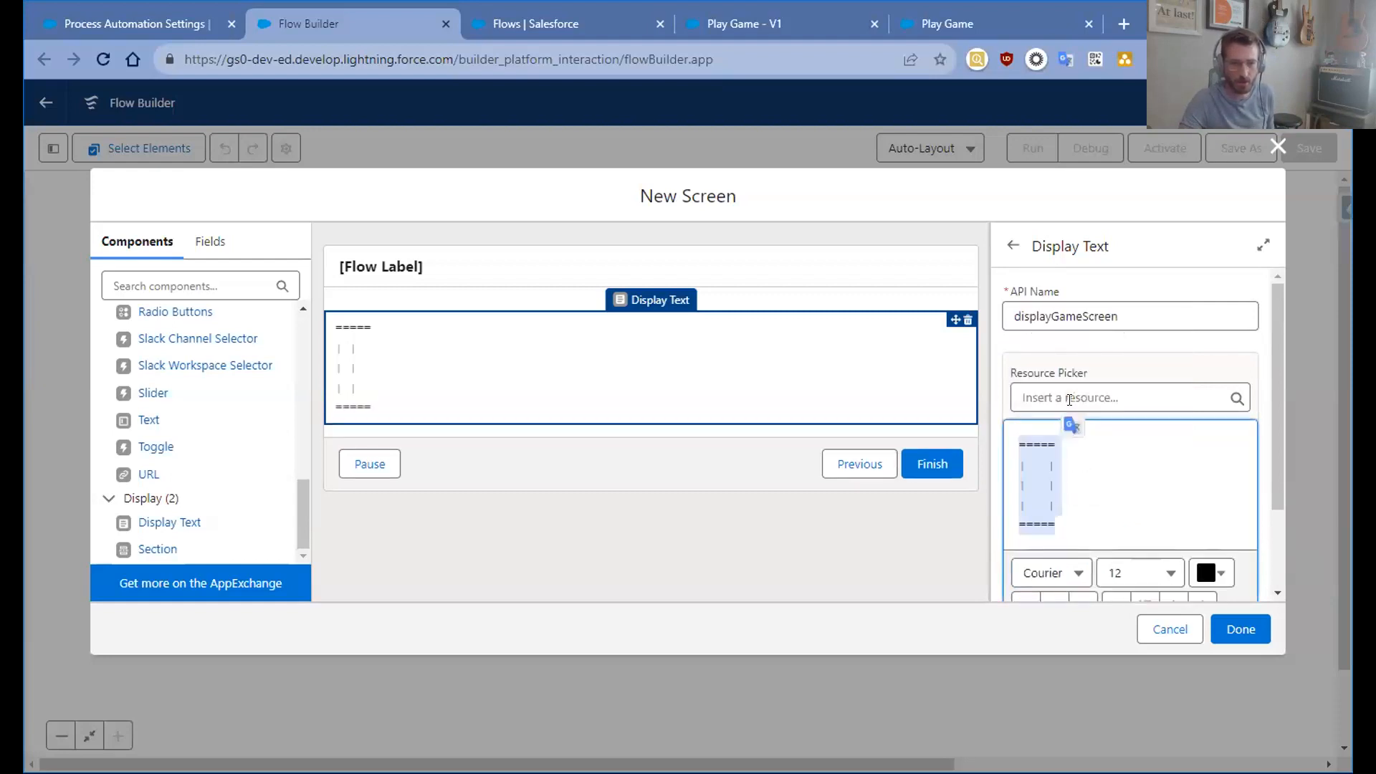
left_click(1130, 486)
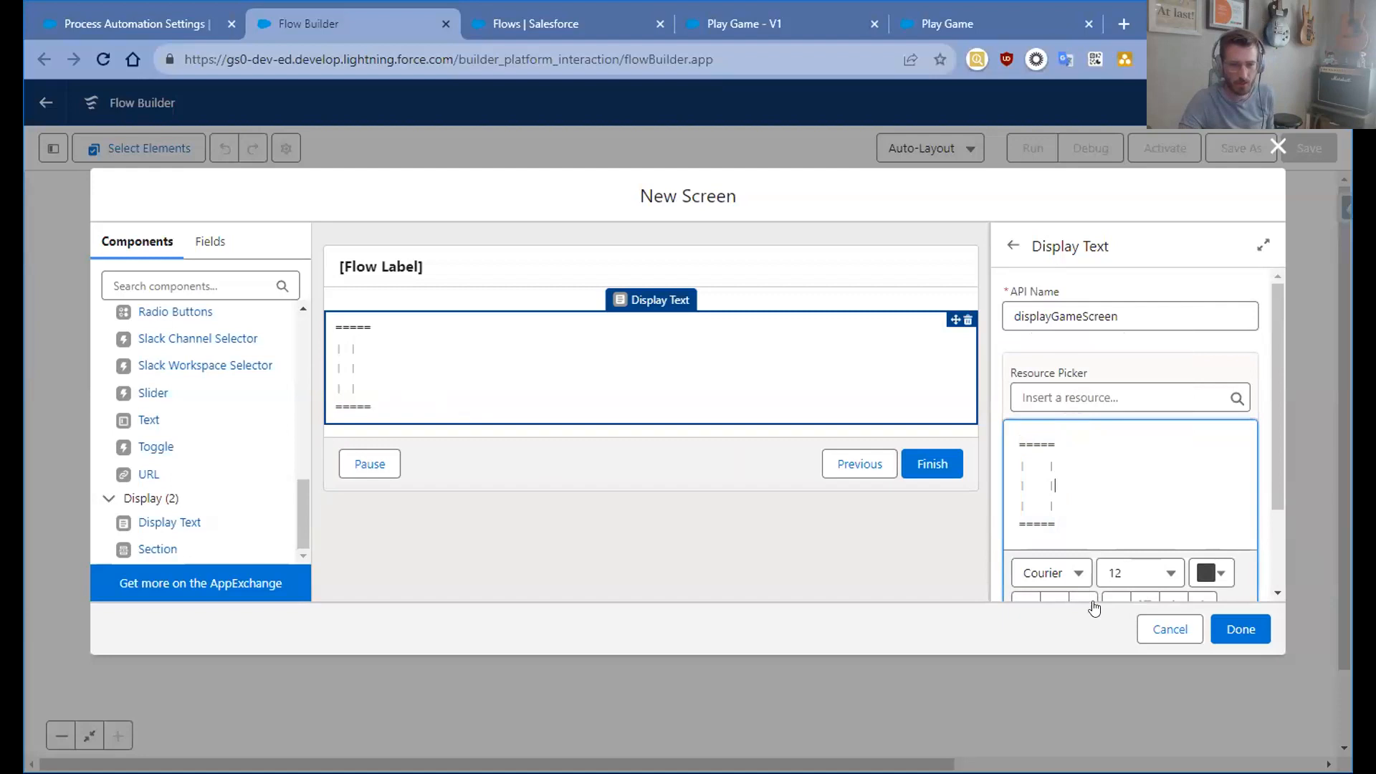
- Label the screen Lets Play this Game in its properties, with Lets_Play_this_Game as the API name
left_click(1240, 630)
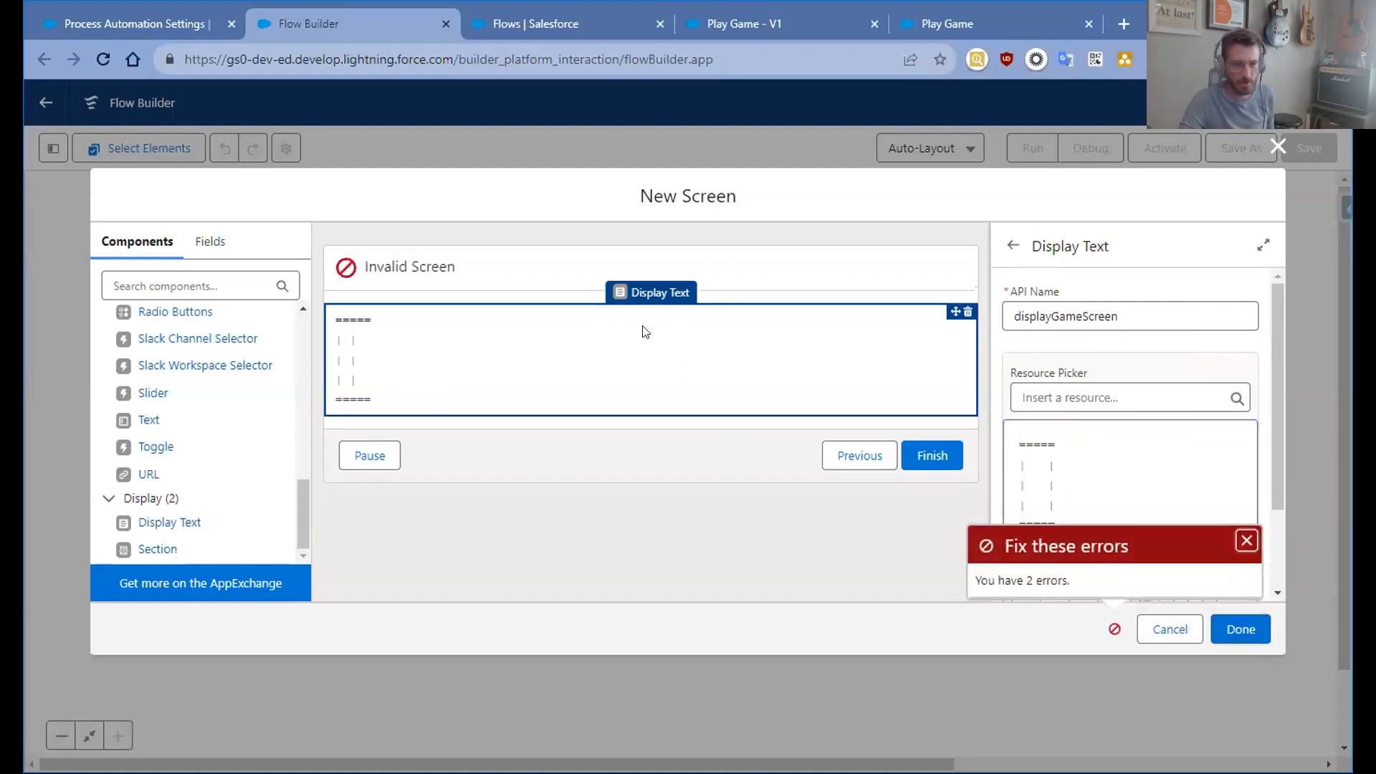
left_click(528, 277)
left_click(1108, 308)
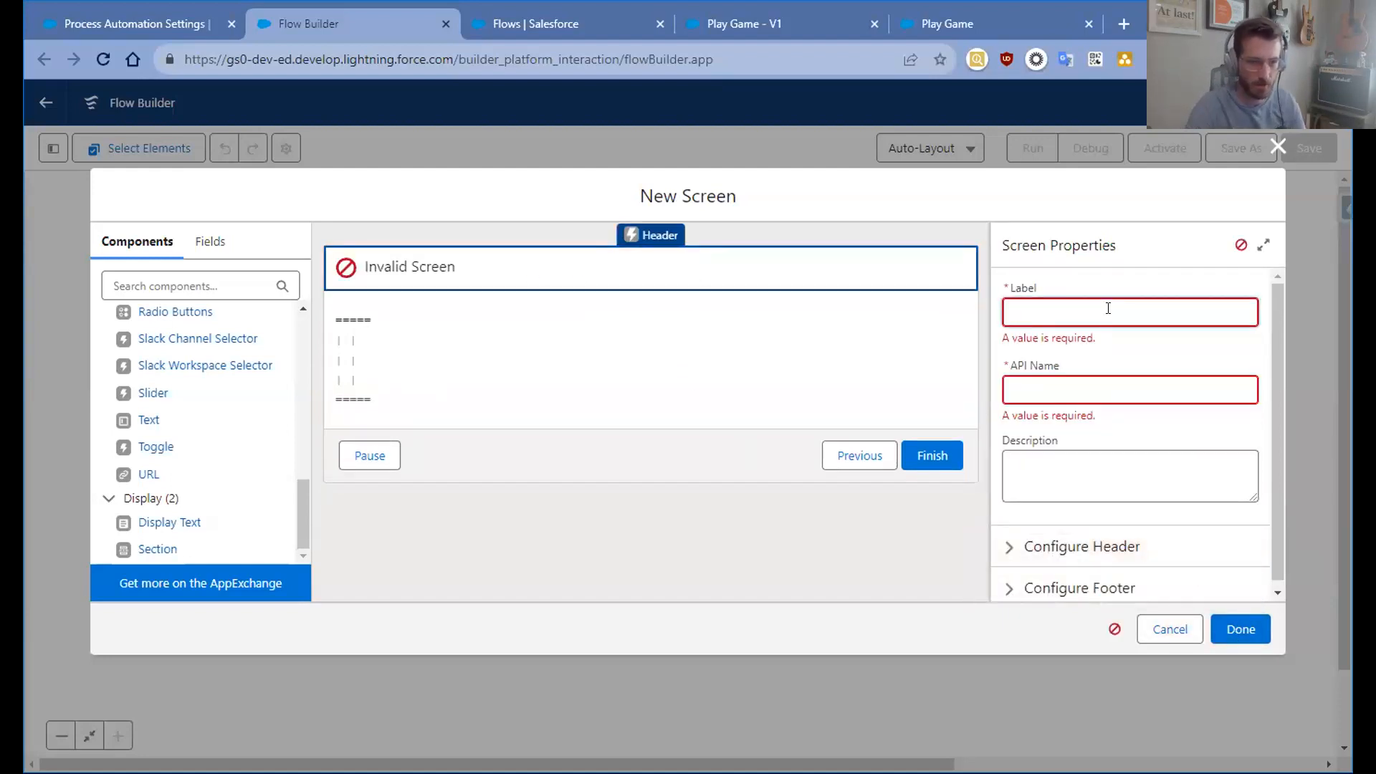
type("Lets ")
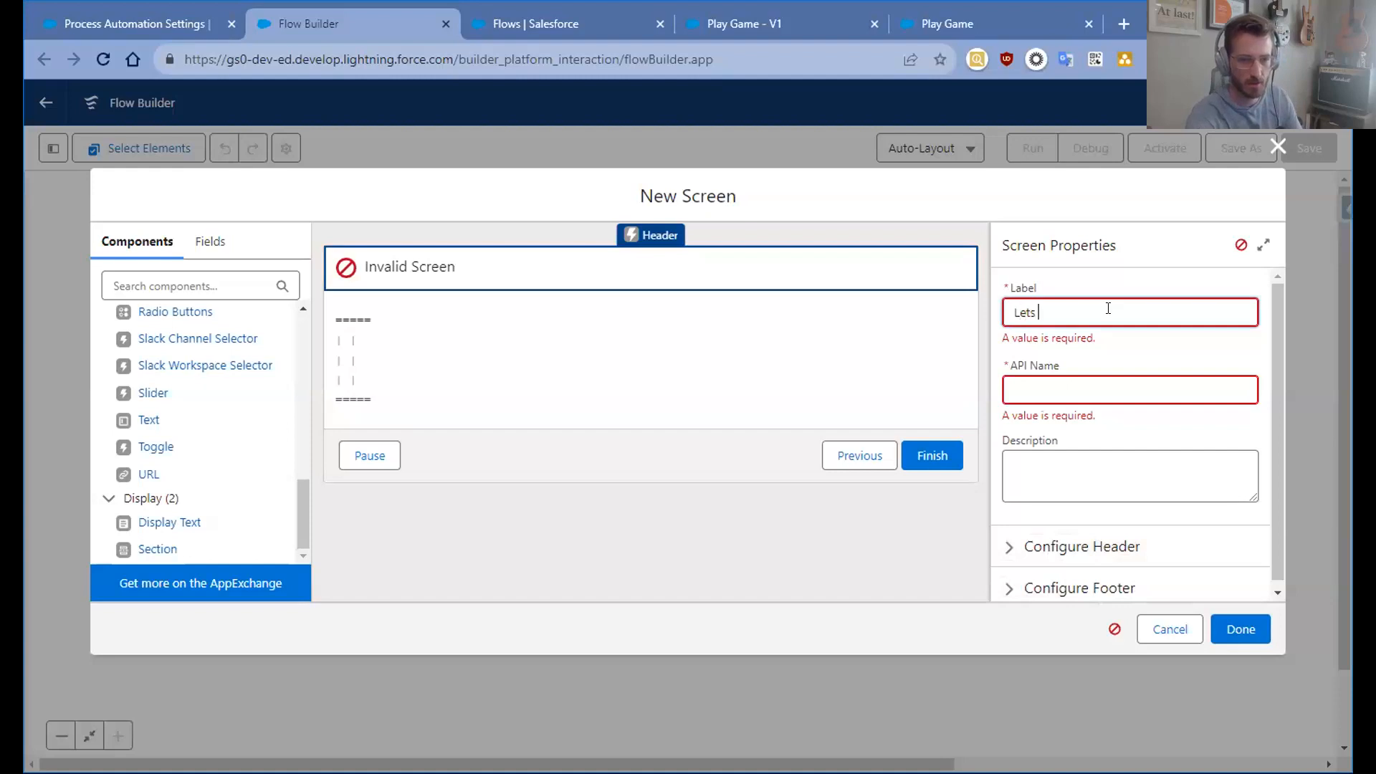
type("Play this Game")
key("Tab")
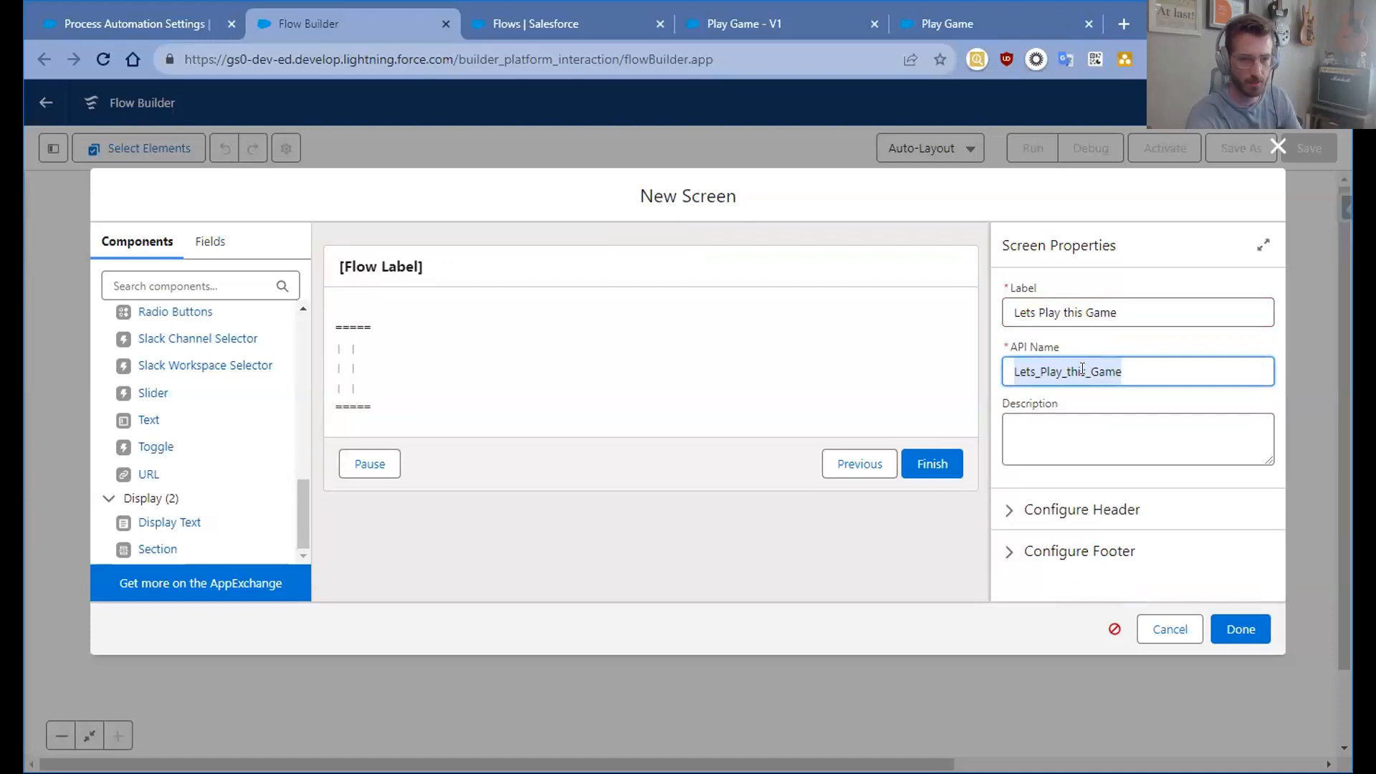
left_click(1087, 435)
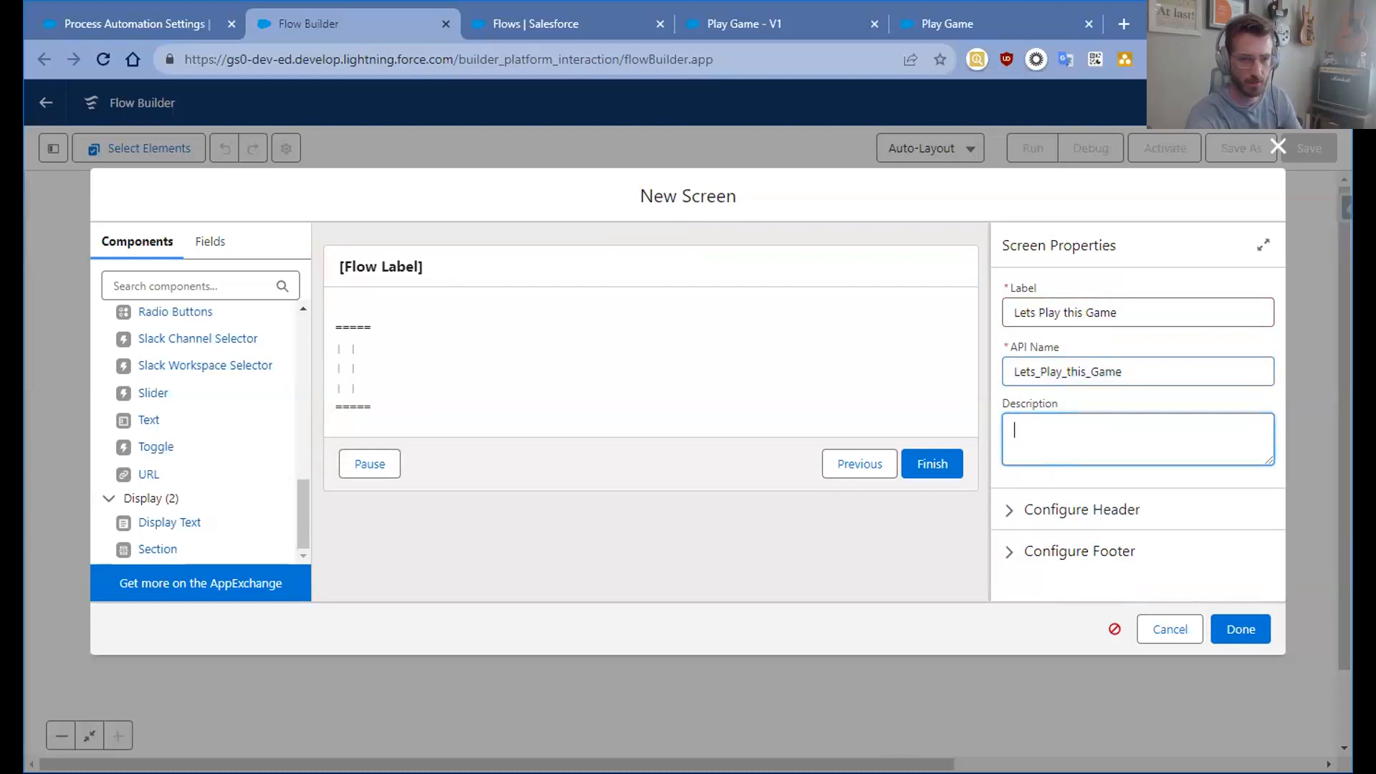
key("alt+Tab")
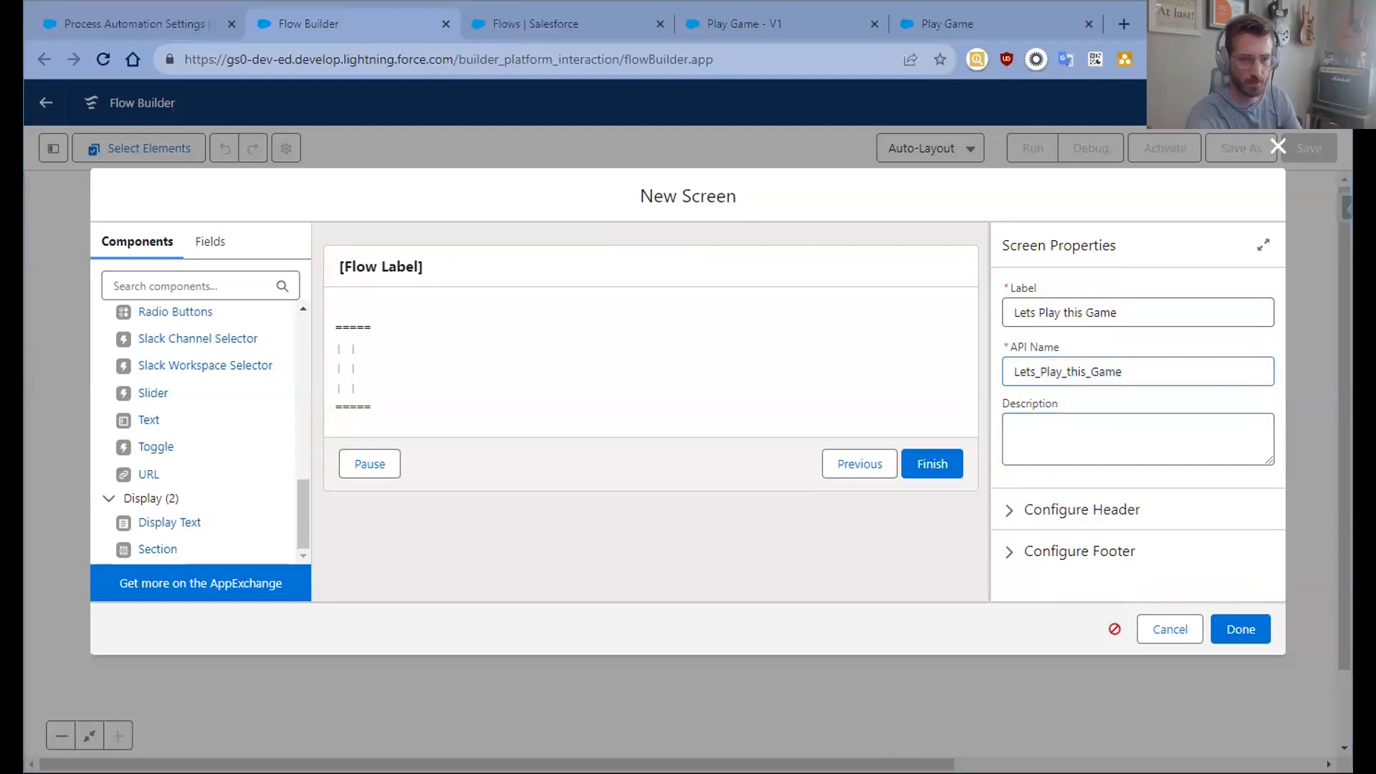
key("alt+Tab")
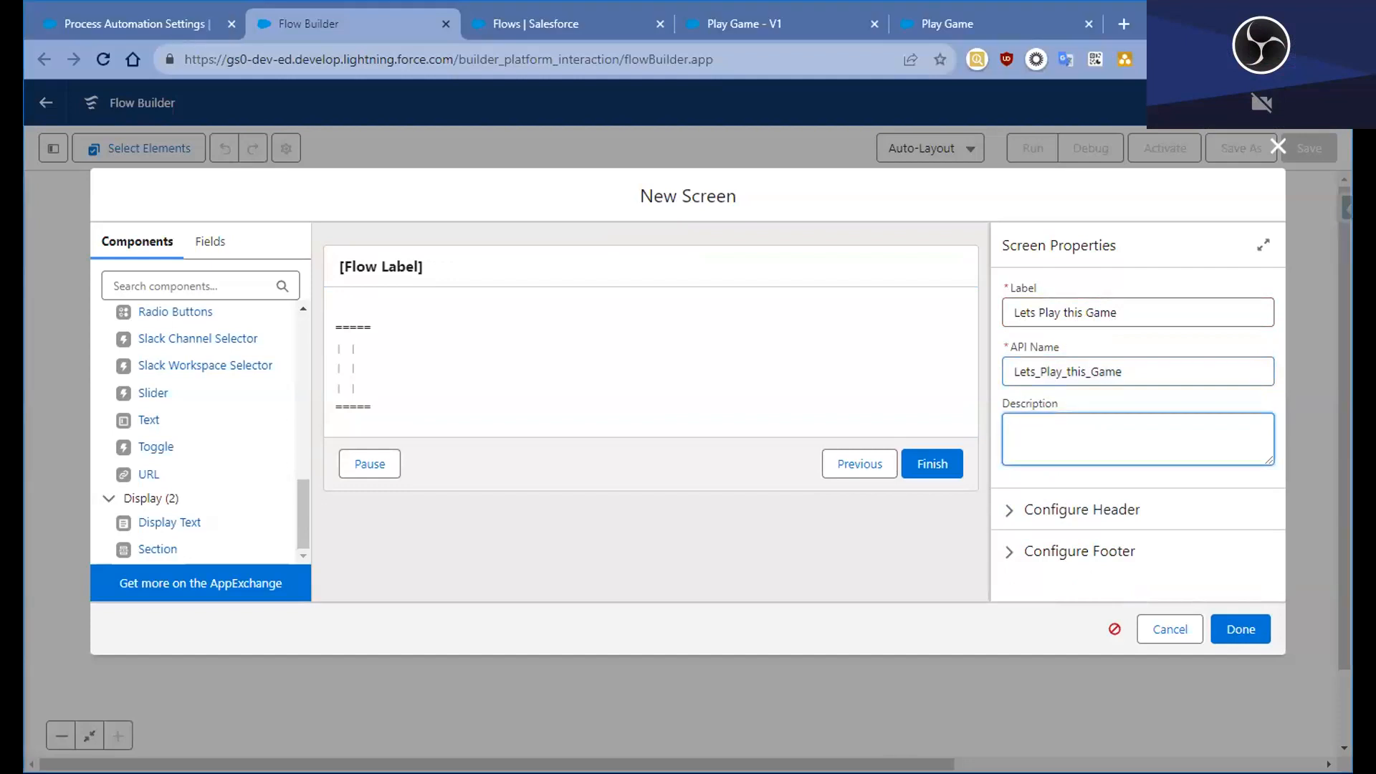
key("alt+Tab")
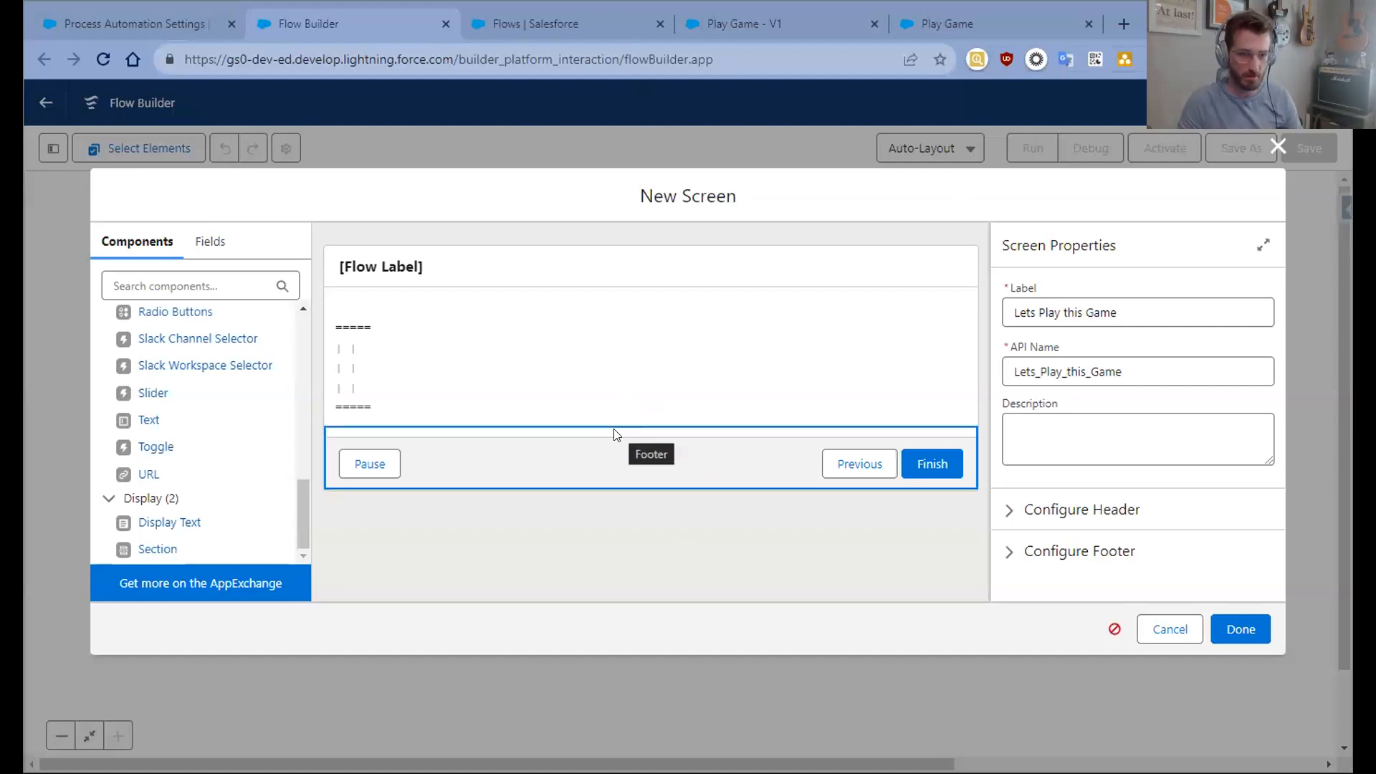
- Finish the screen and save the flow as Let's Play a Game with the API name Let_s_Play_a_Game
left_click(1238, 628)
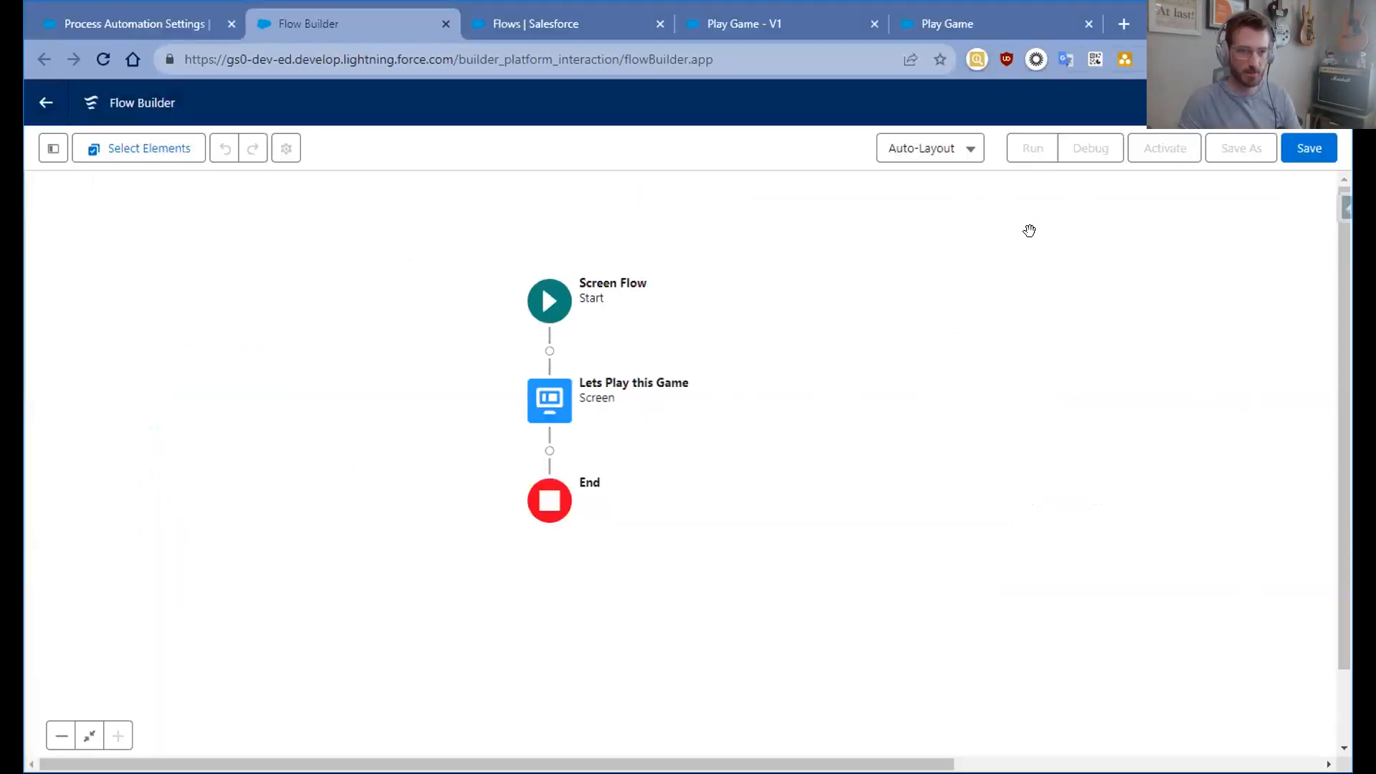
left_click(1309, 148)
left_click(418, 364)
type("Let's Play a Game")
key("Tab")
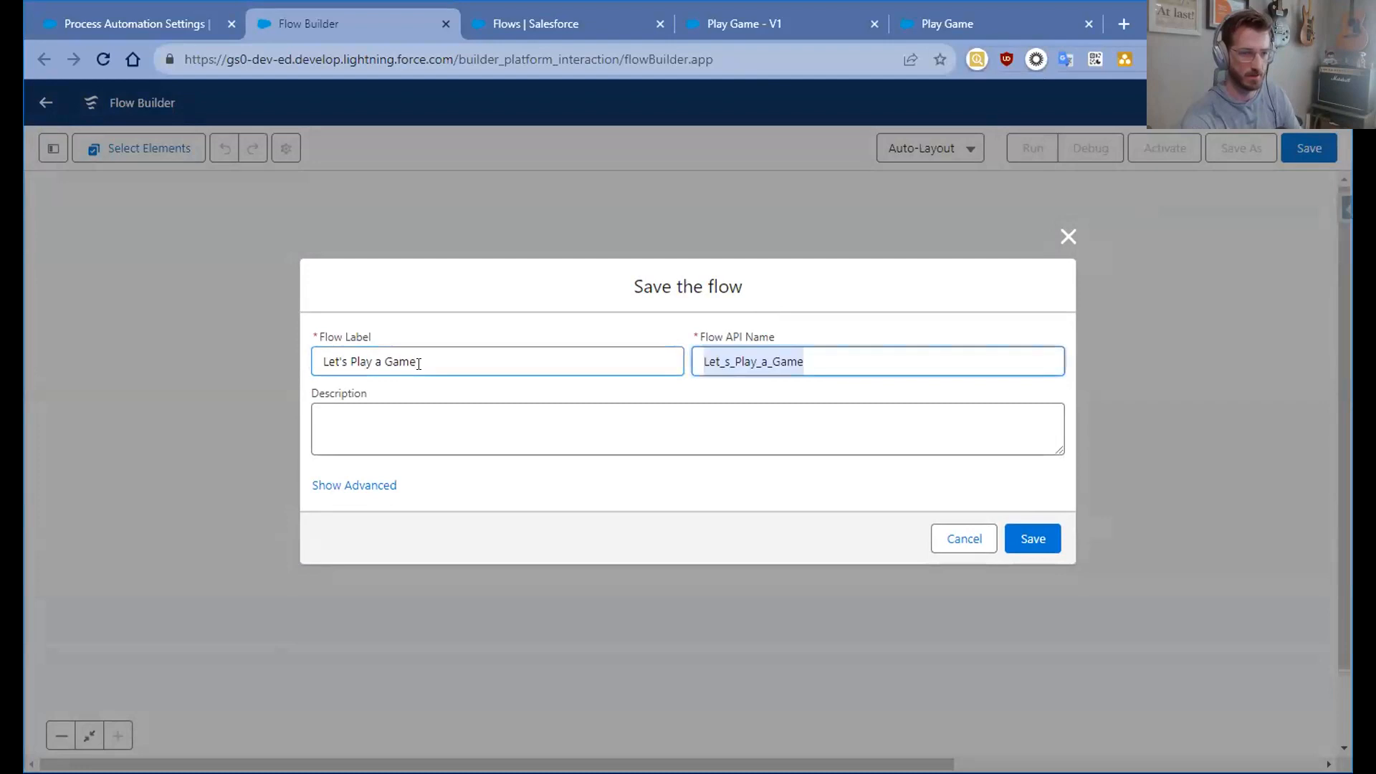
left_click(1032, 539)
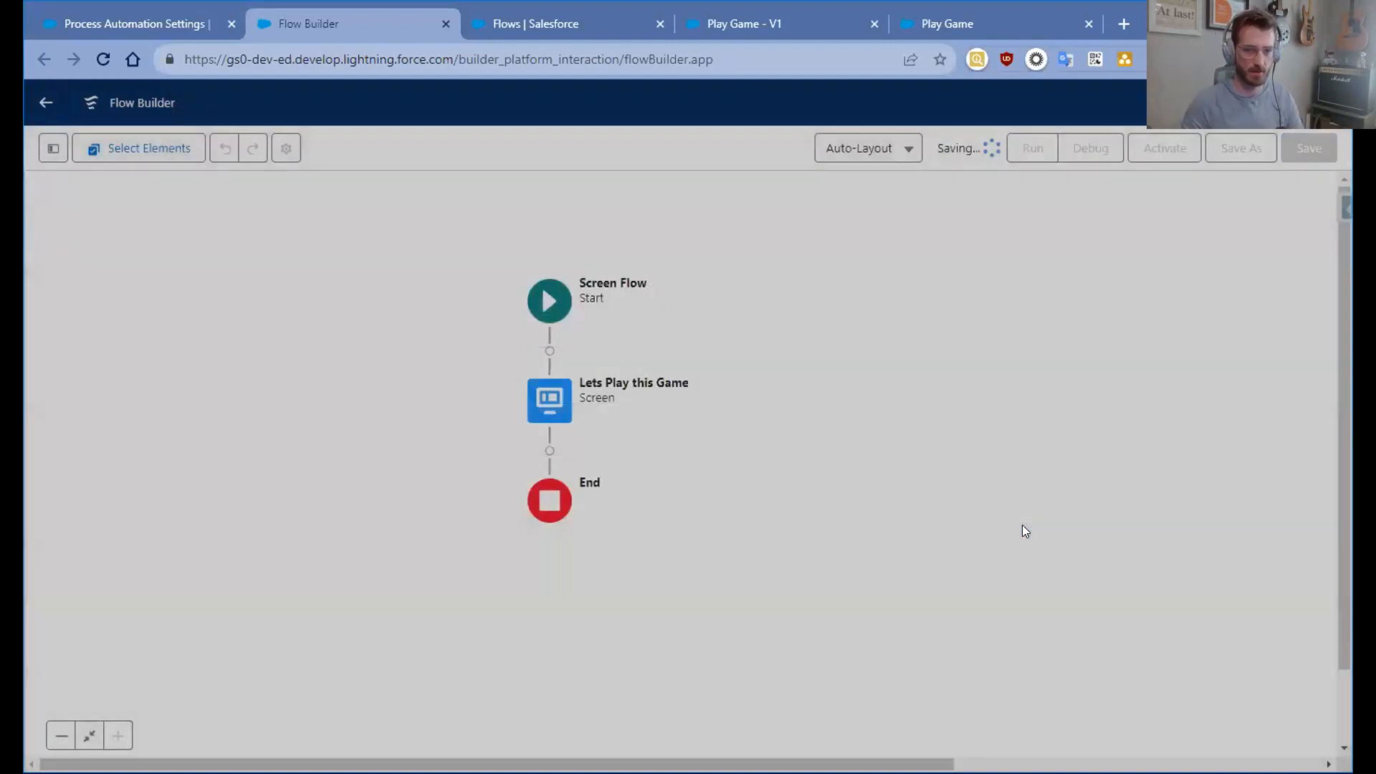
- Run the flow in debug mode with the default options, inspect the spacing inside the rendered frame, and return to the flow's canvas
left_click(1080, 149)
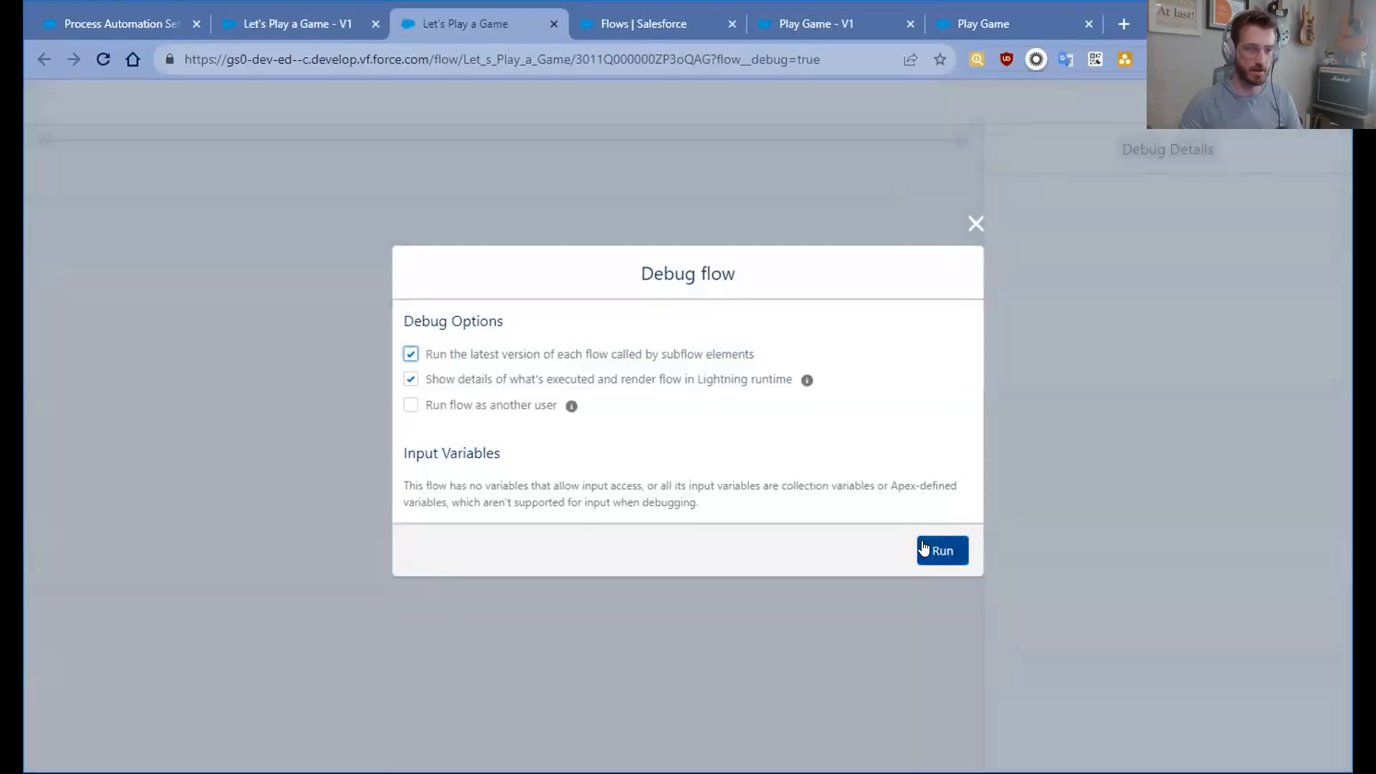
left_click(926, 545)
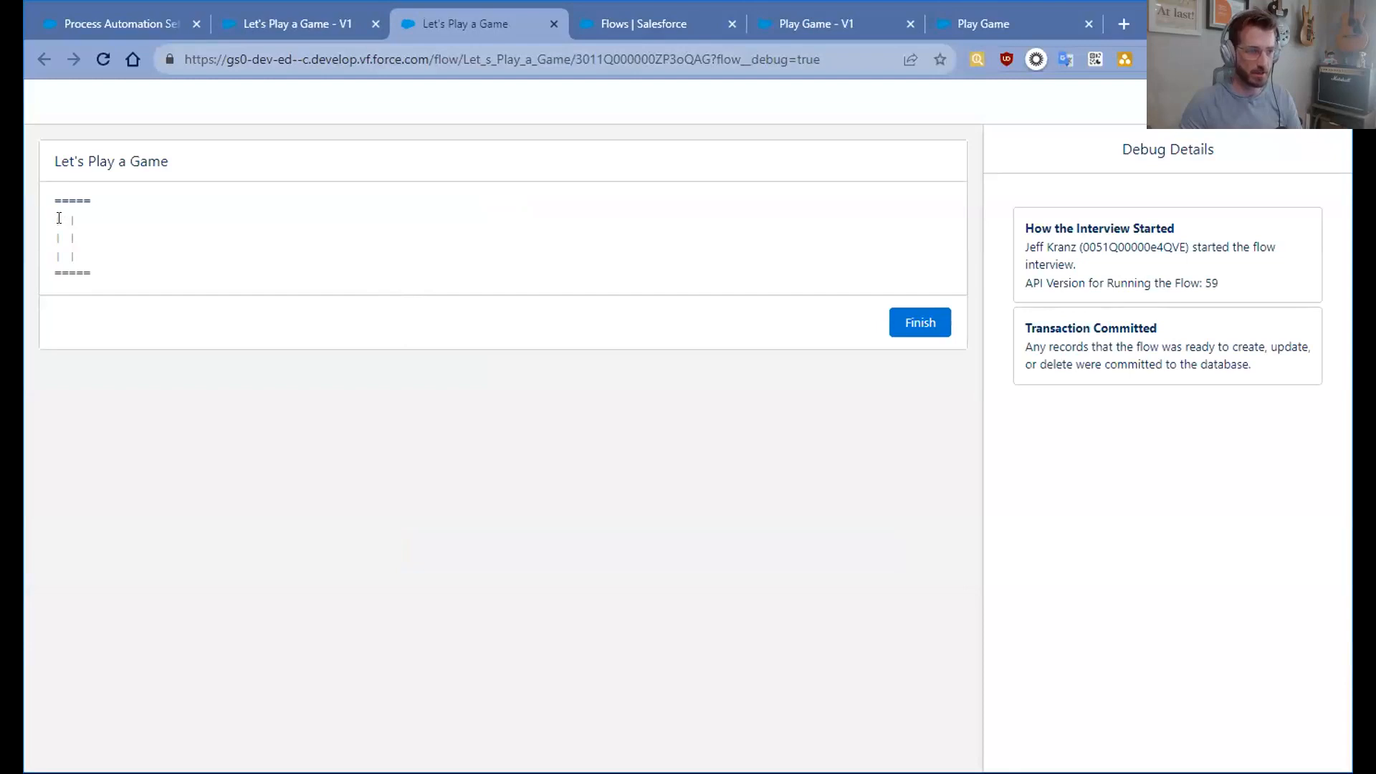
left_click_drag(62, 219, 66, 219)
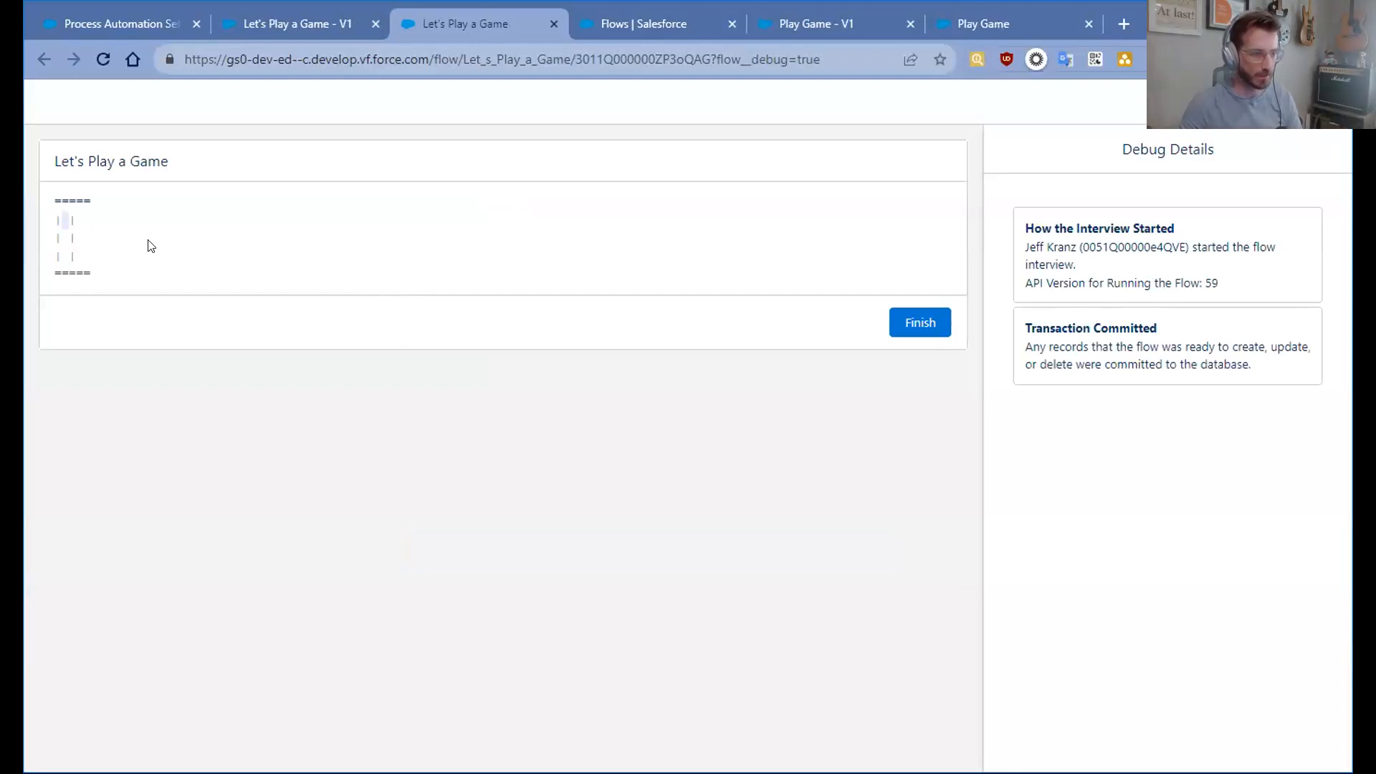
left_click(109, 234)
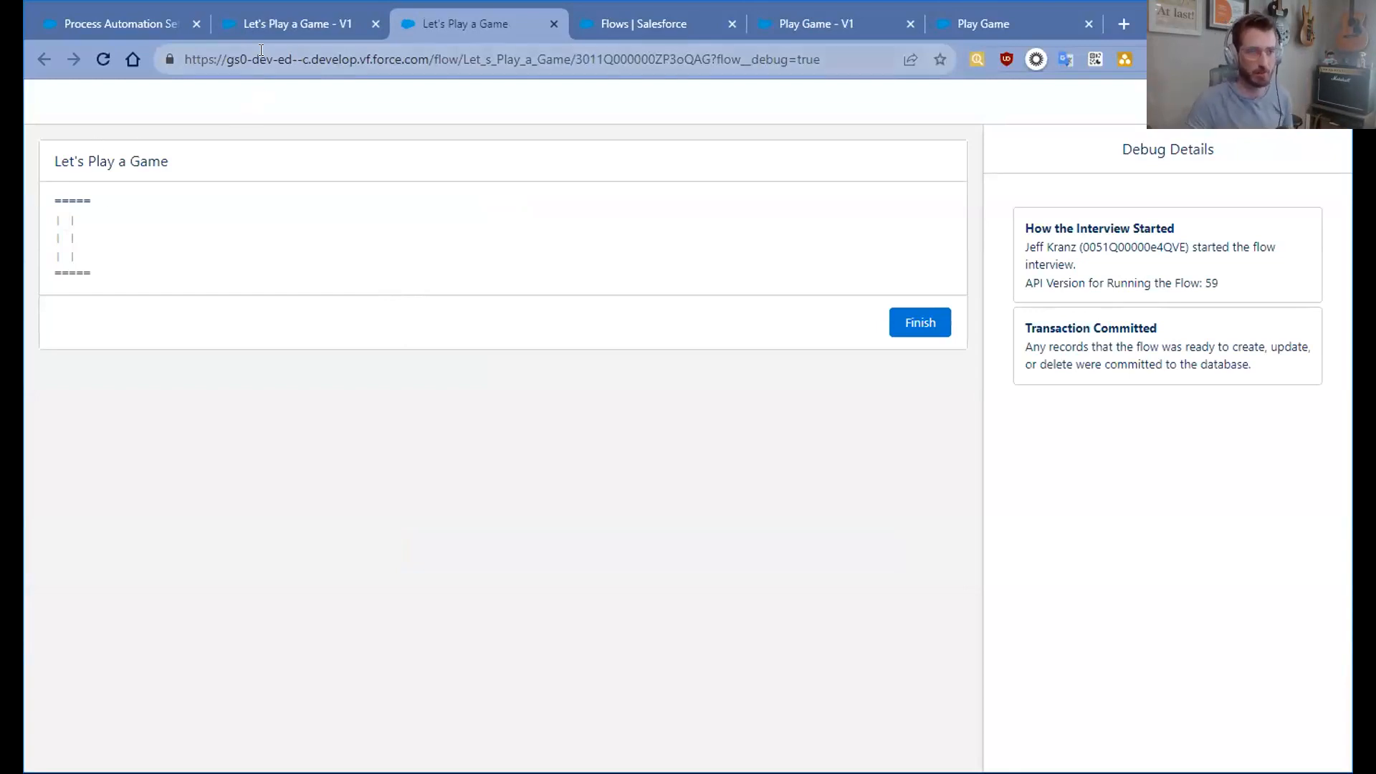
left_click(284, 25)
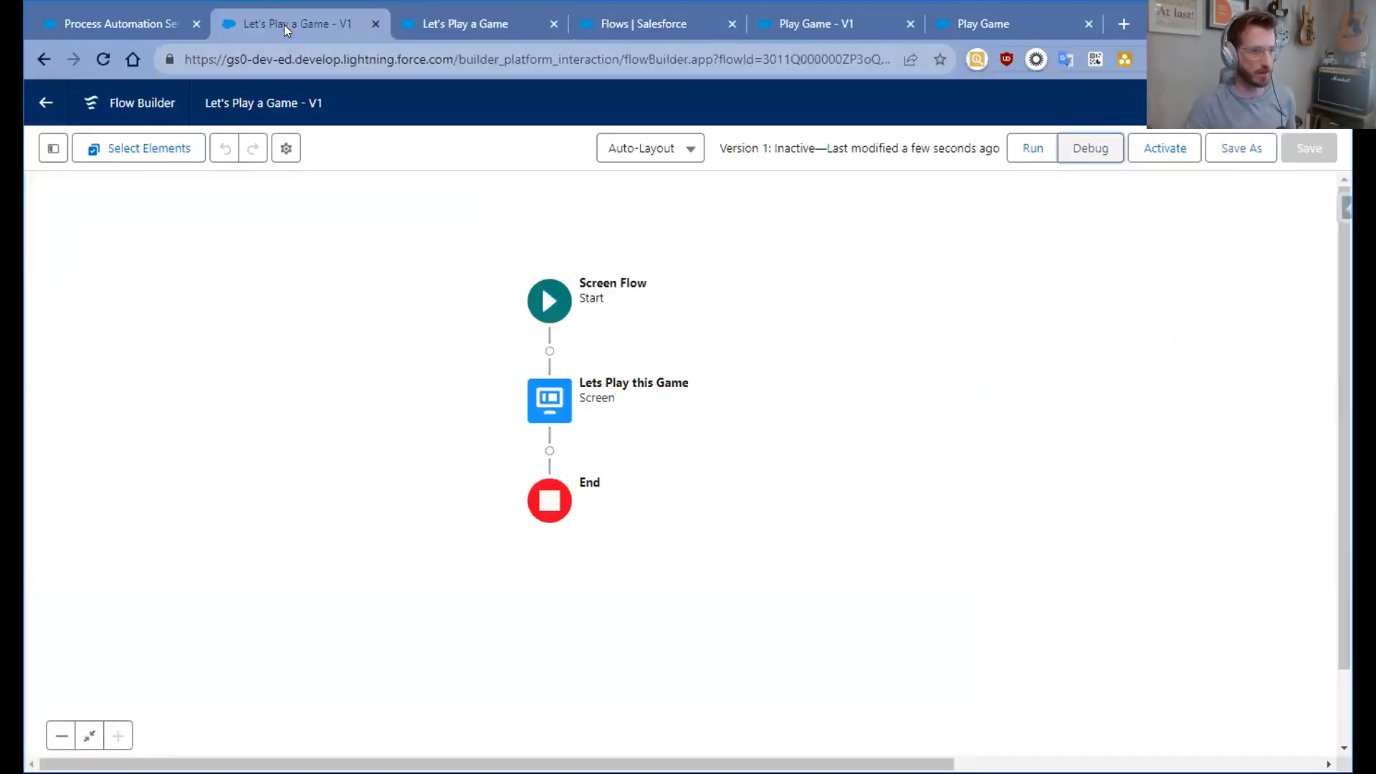
- Open the Lets Play this Game screen and cut the whole text frame from the displayGameScreen Display Text
double_click(551, 405)
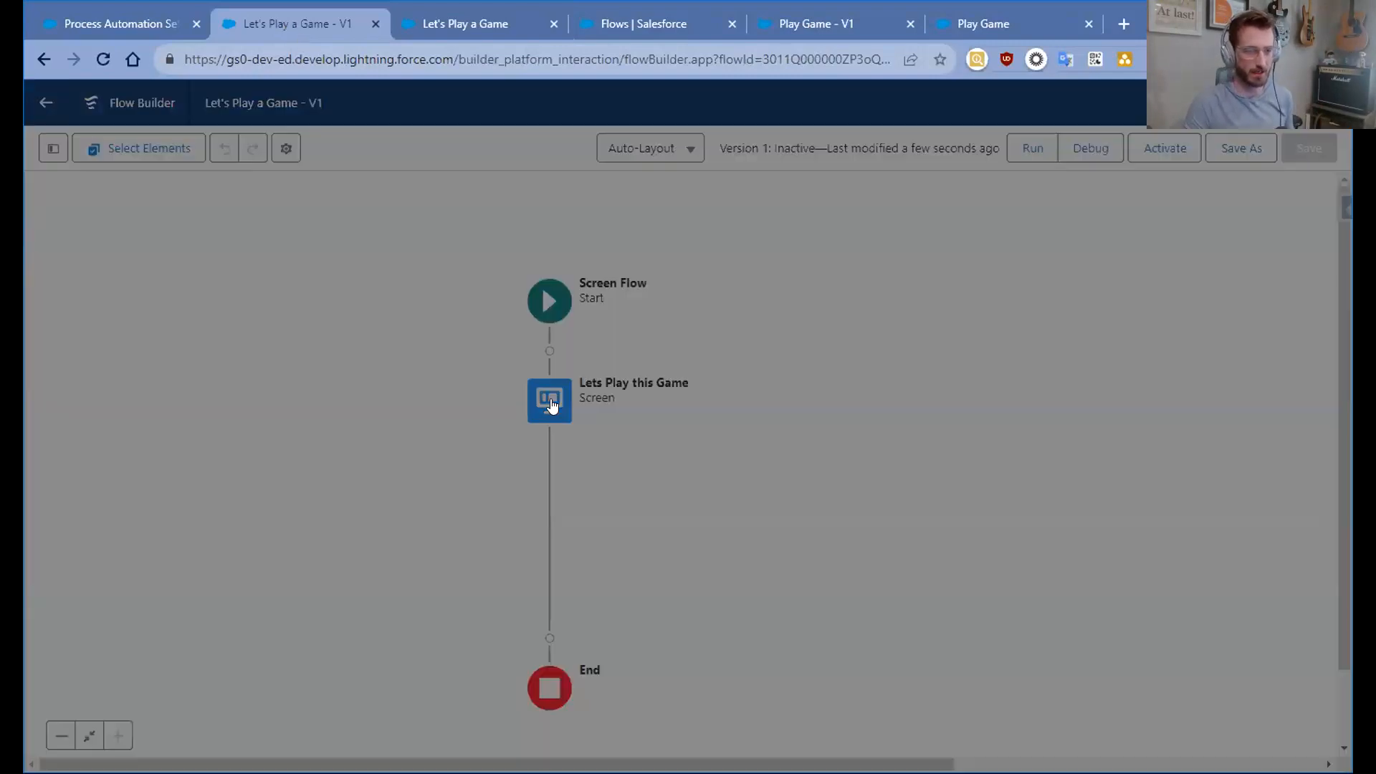
left_click(564, 356)
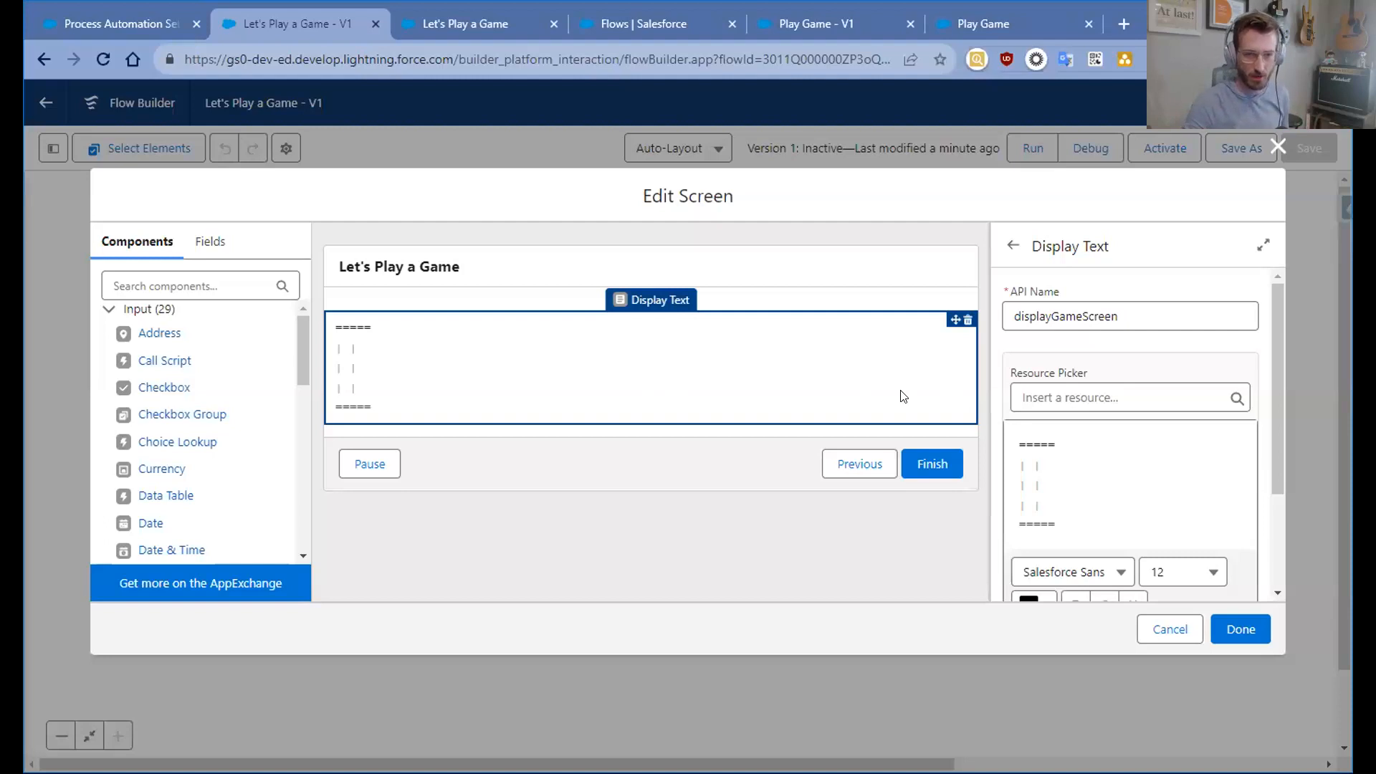
left_click(1072, 518)
left_click_drag(1079, 521, 996, 435)
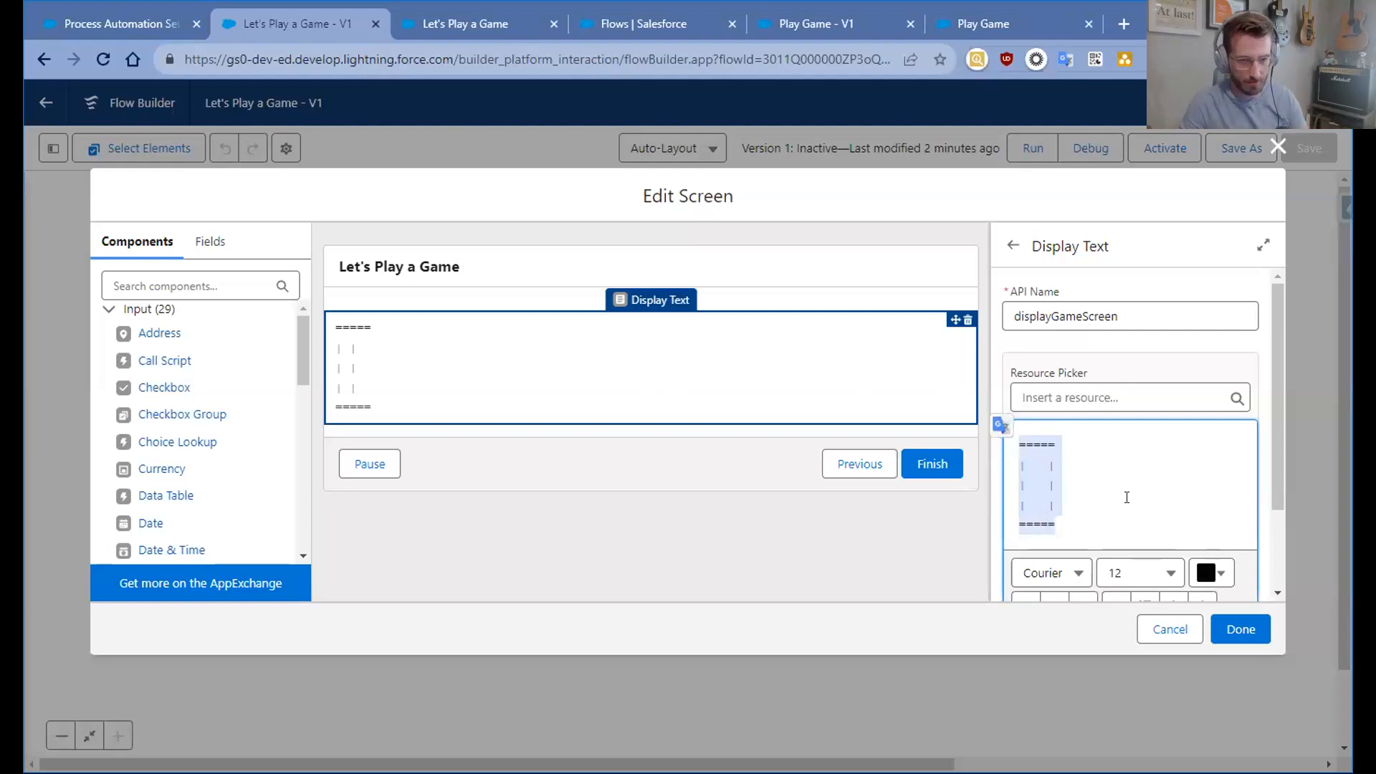
key("BackSpace")
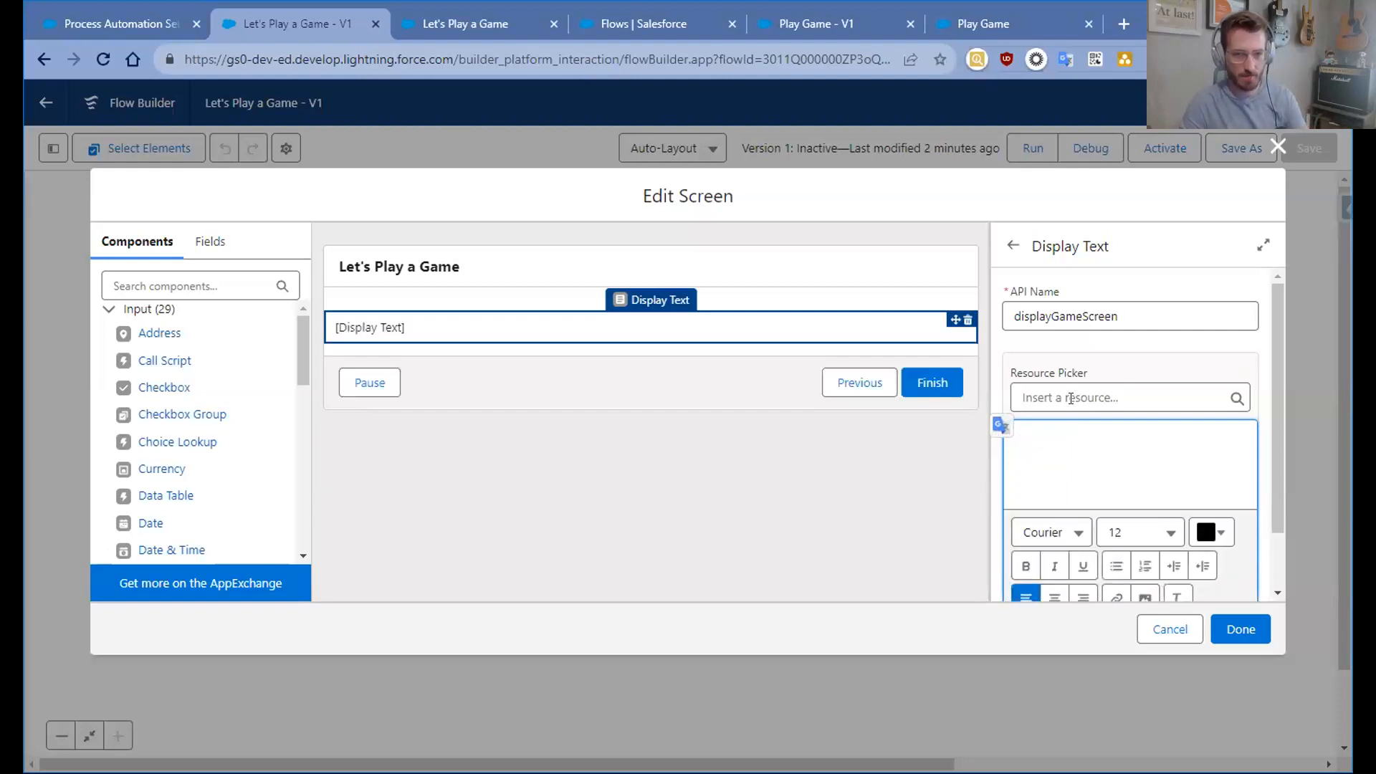
- Create a new resource of type Formula from the Display Text's resource picker
left_click(1072, 400)
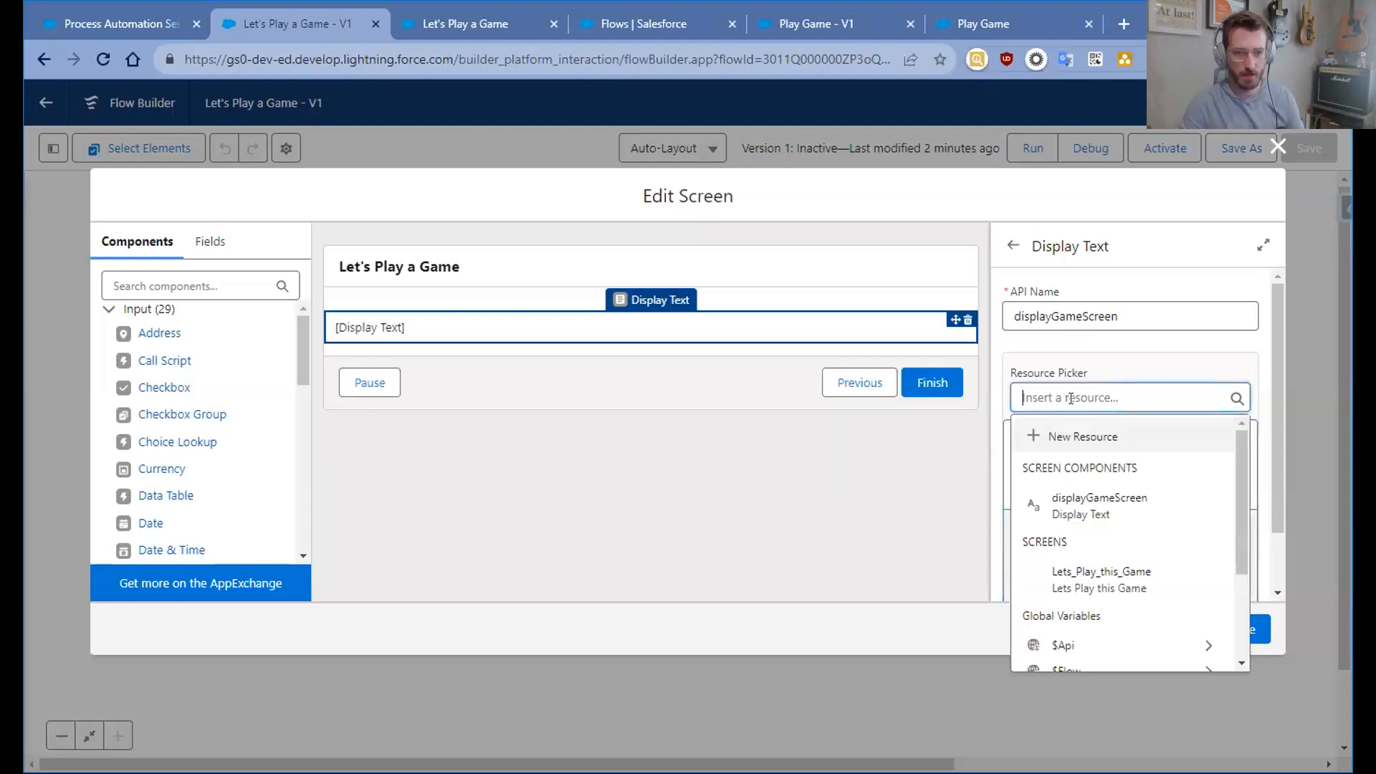
left_click(1073, 437)
left_click(638, 349)
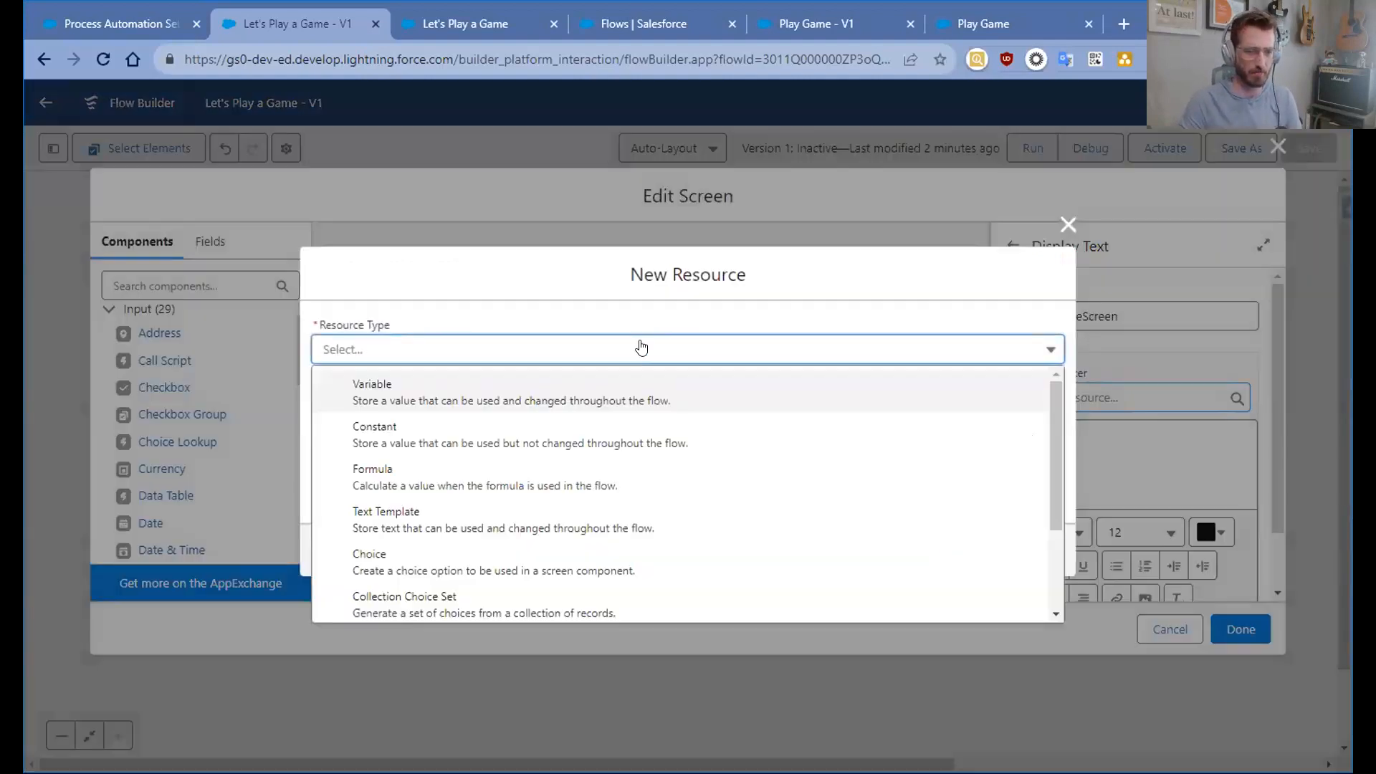
left_click(545, 484)
- Give the formula the API name gameScreen and the data type Text
left_click(394, 297)
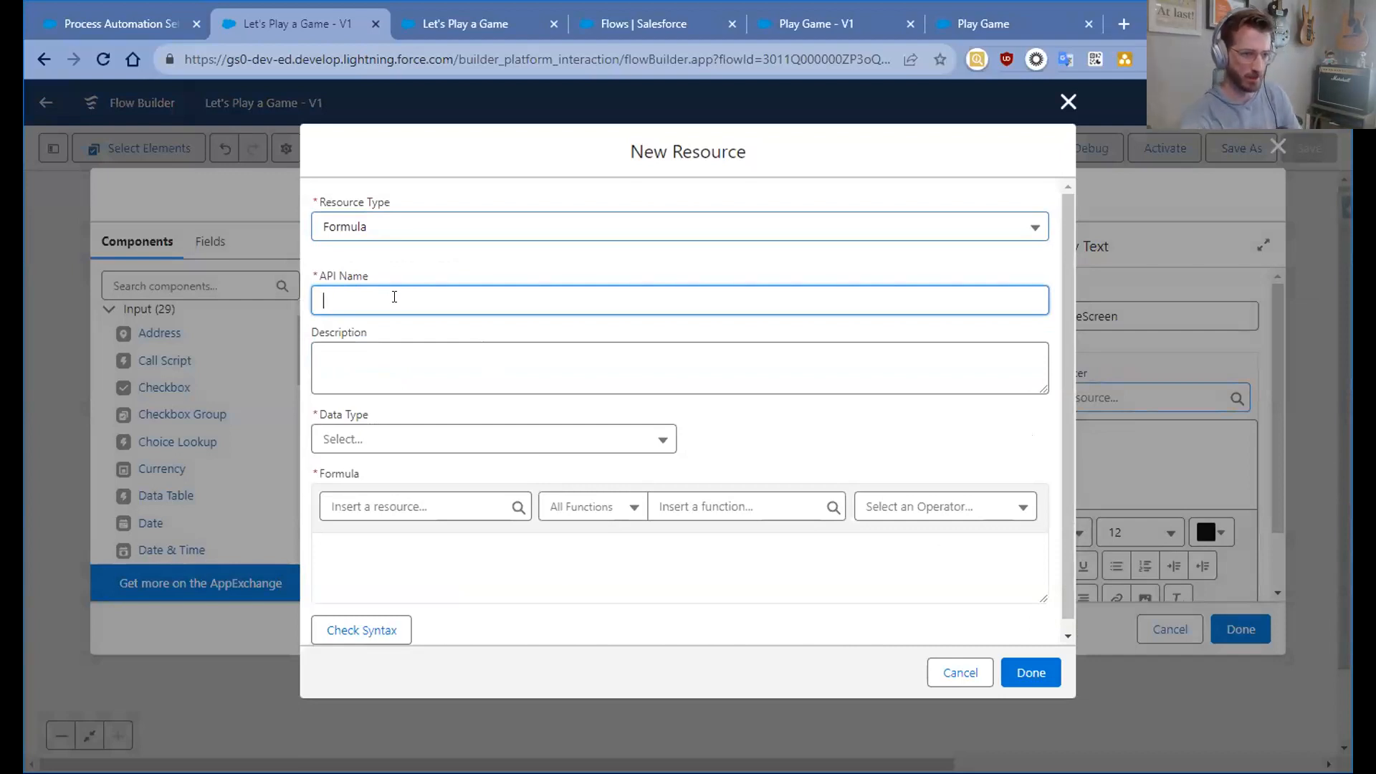
type("display")
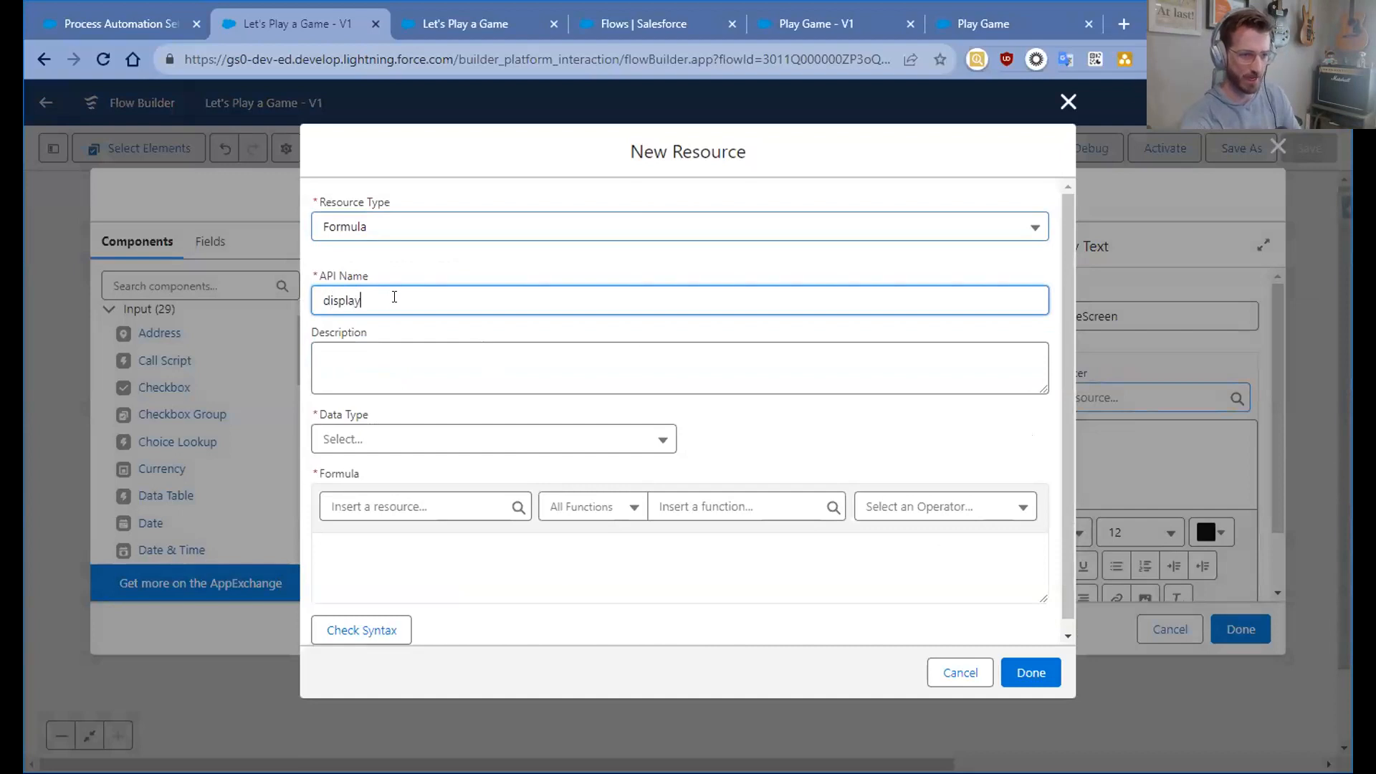
key("BackSpace")
key("BackSpace")
key("BackSpace")
key("BackSpace")
key("BackSpace")
key("BackSpace")
key("BackSpace")
type("g")
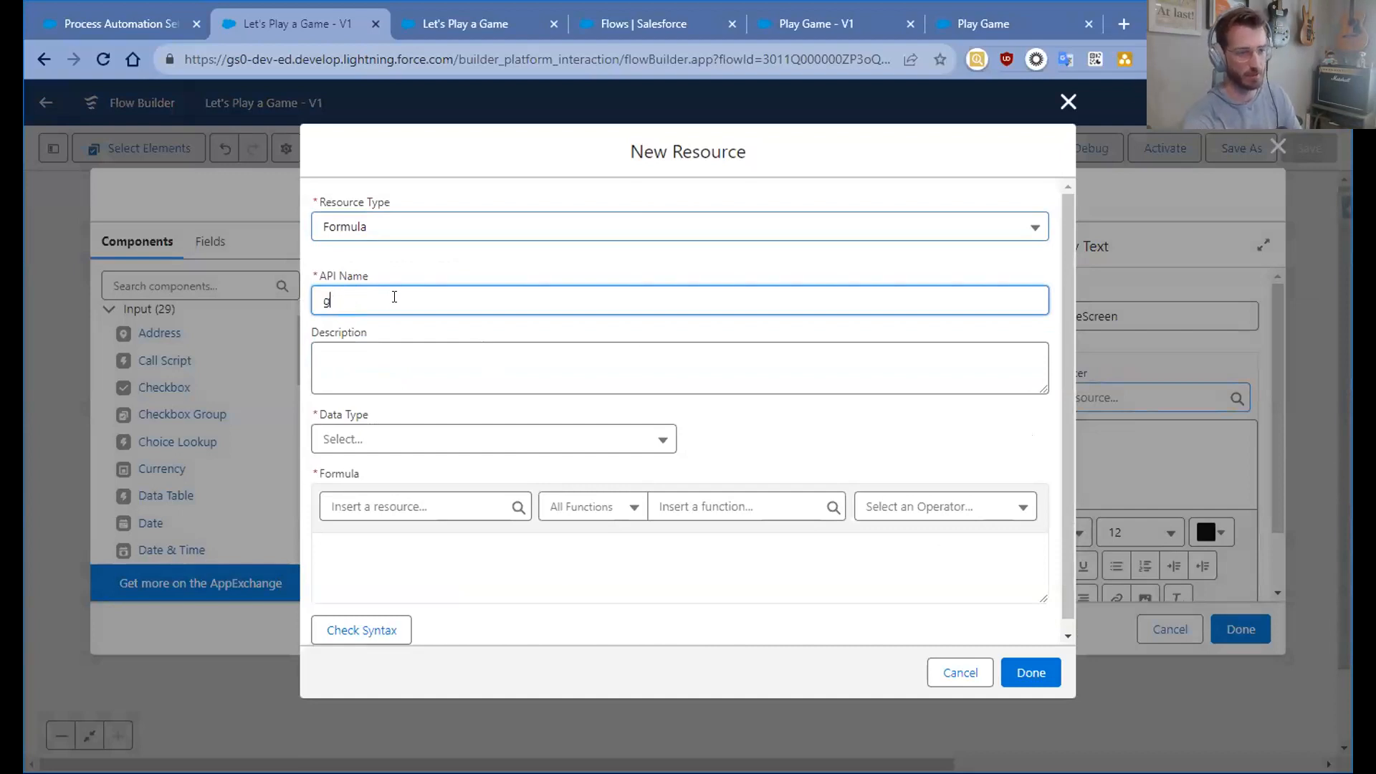
type("ameScreen")
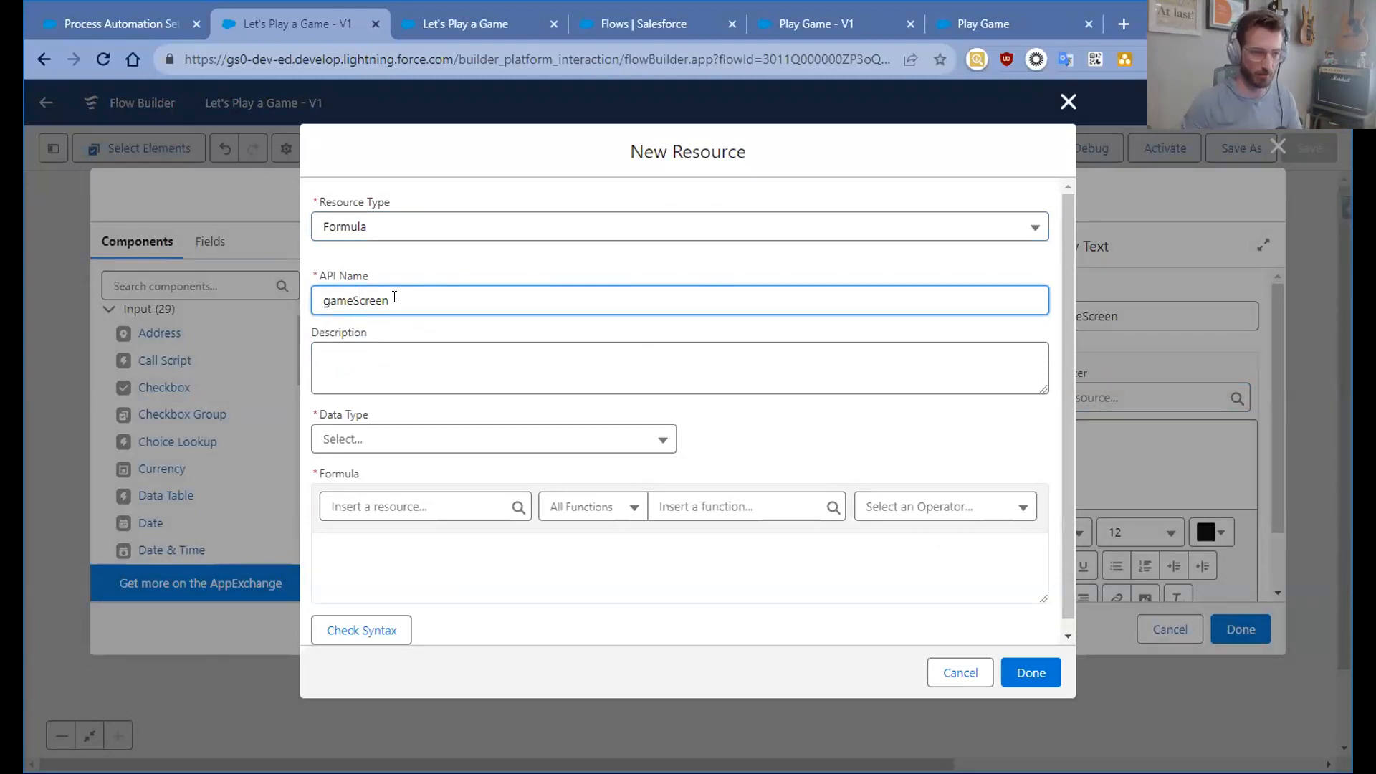
left_click(379, 439)
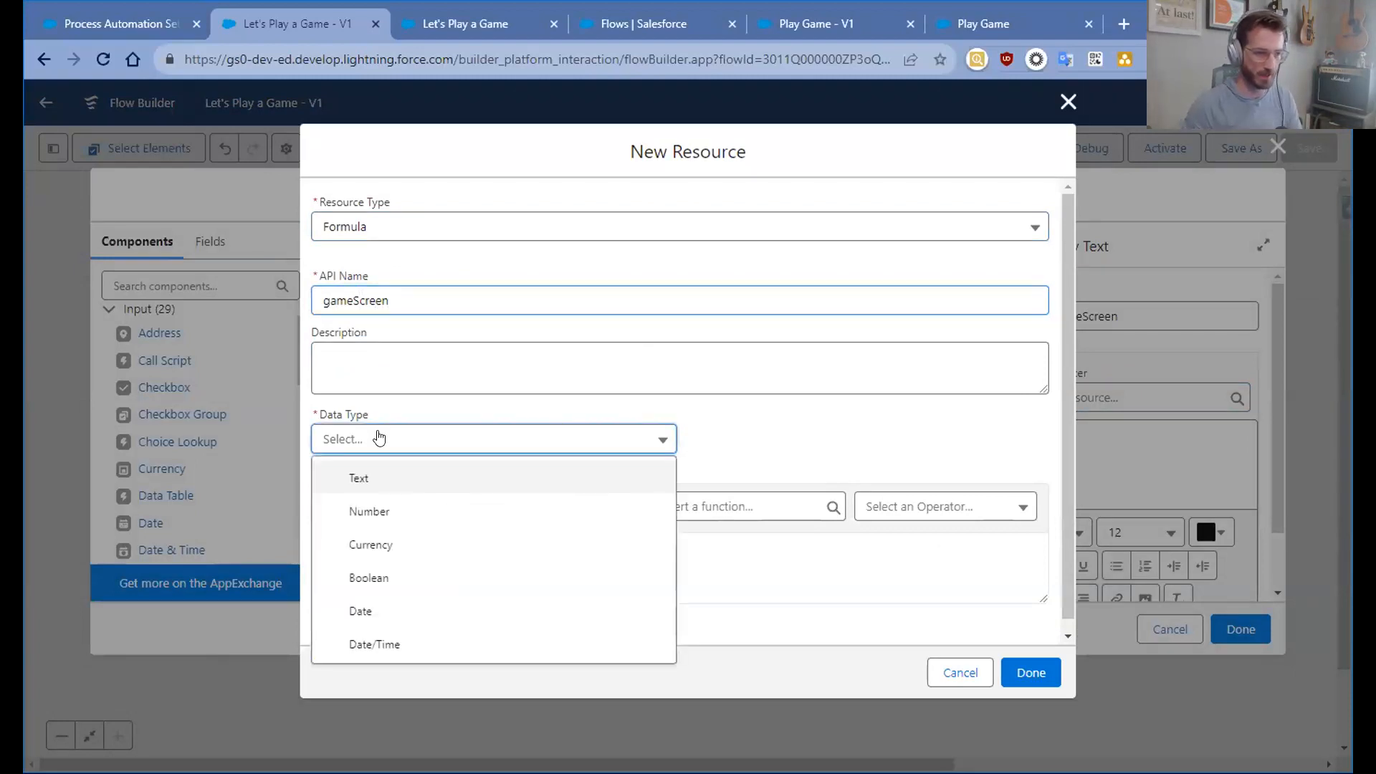
left_click(384, 474)
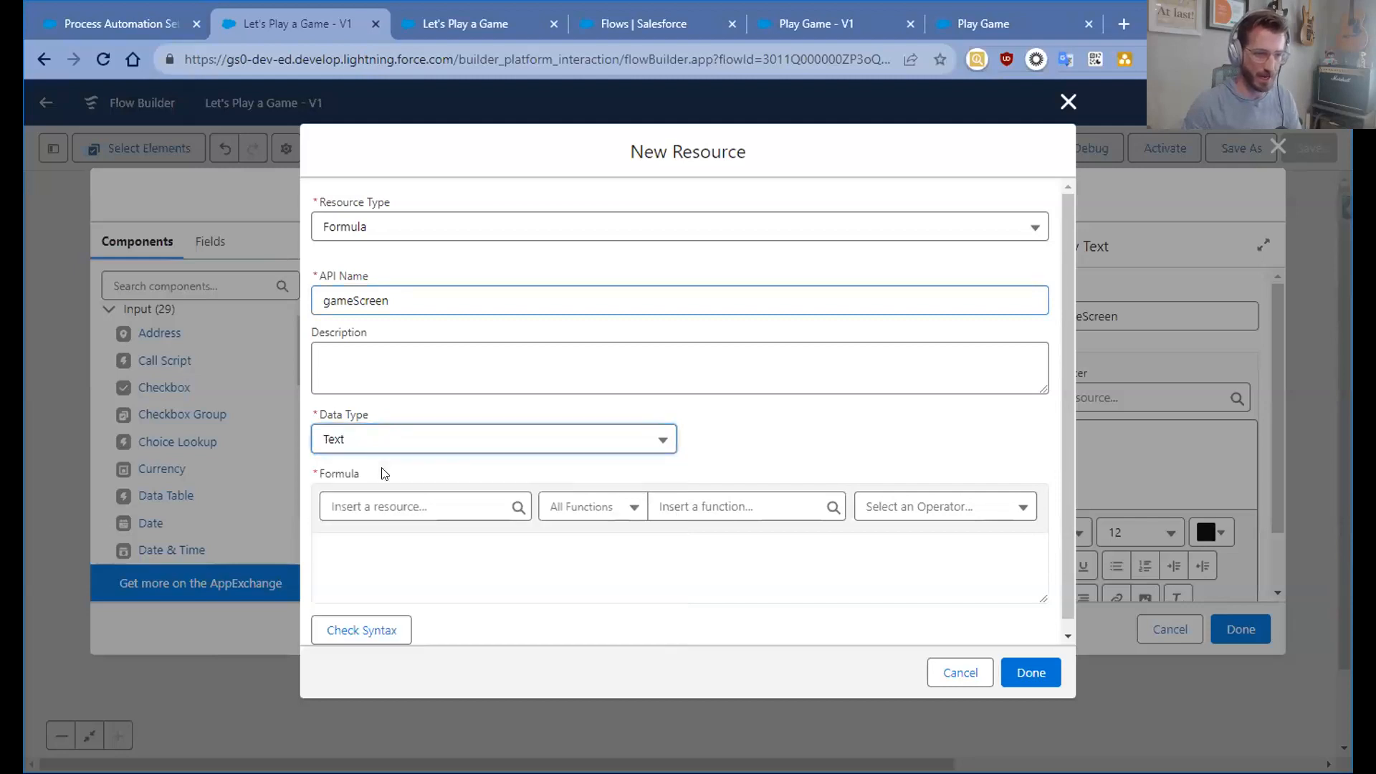
- Paste the text frame into an enlarged formula box and remove the blank lines between its rows
left_click_drag(1044, 600, 1045, 661)
scroll(933, 571, "down", 1)
left_click(582, 509)
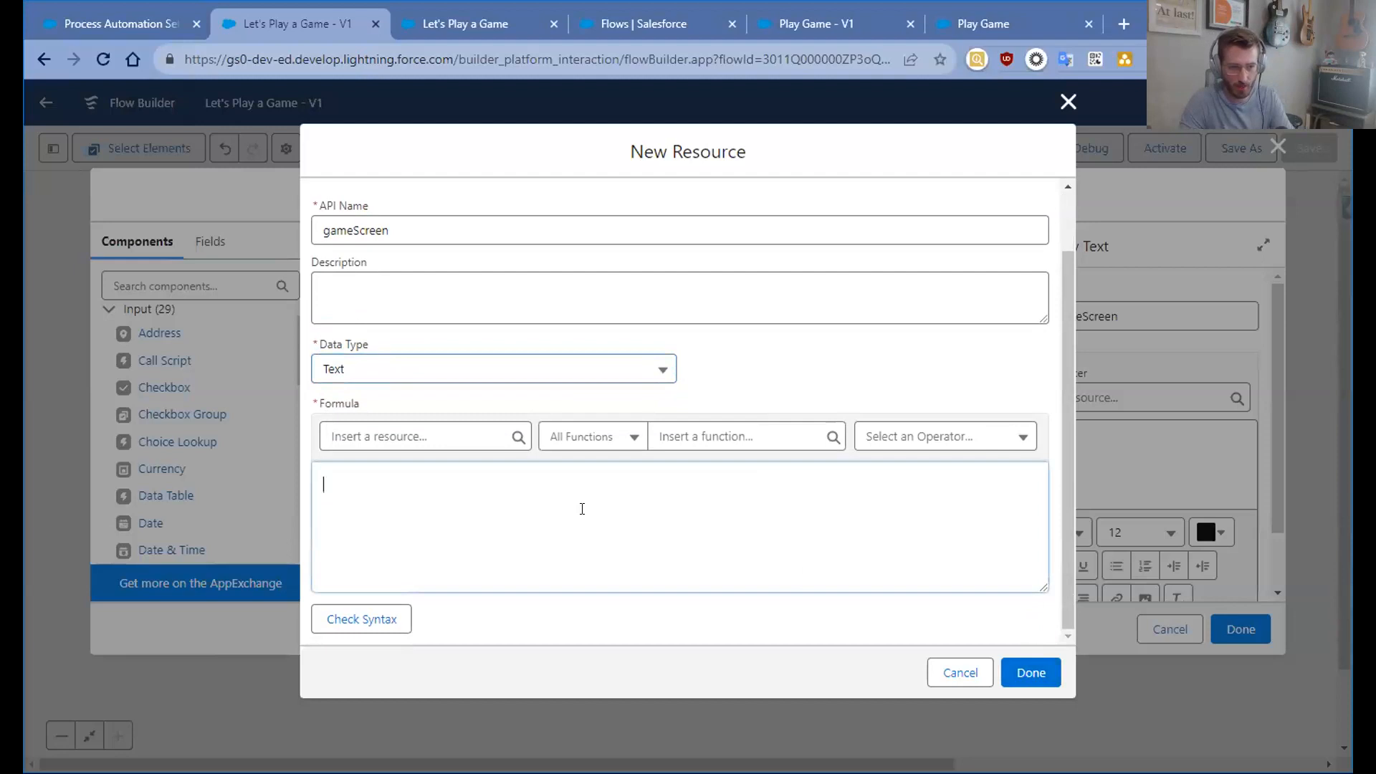
key("ctrl+v")
left_click(403, 548)
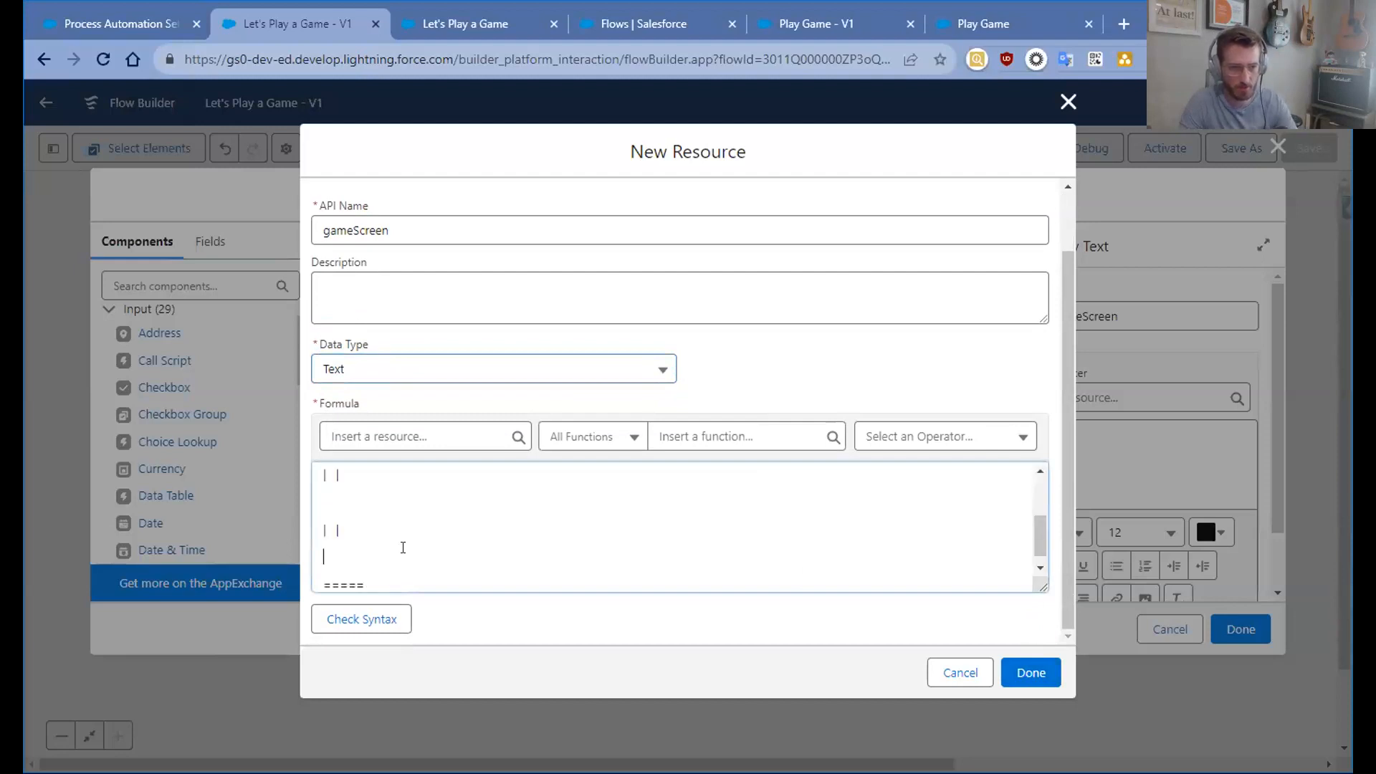
key("BackSpace")
key("BackSpace")
scroll(348, 502, "up", 3)
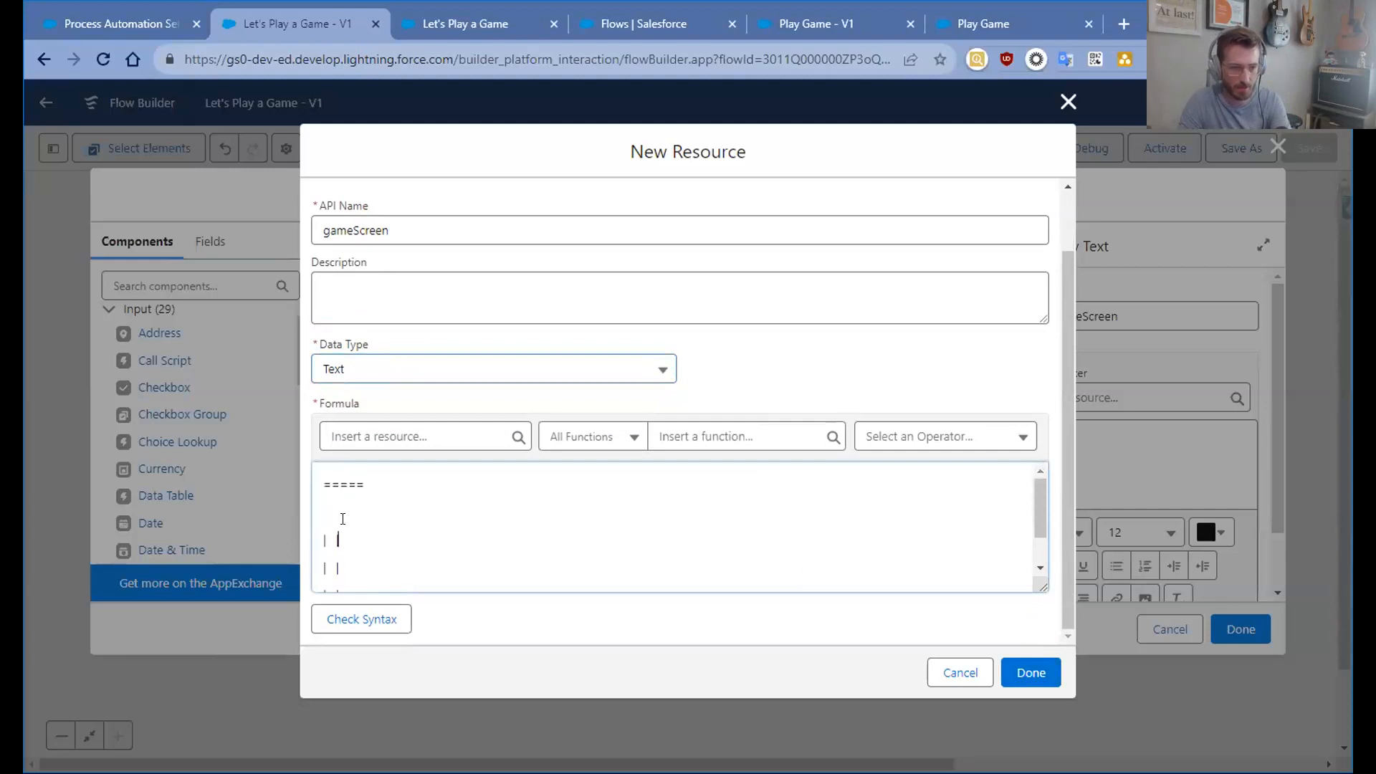
key("BackSpace")
scroll(445, 525, "down", 2)
scroll(447, 527, "up", 2)
left_click_drag(1032, 584, 1032, 616)
scroll(866, 540, "down", 1)
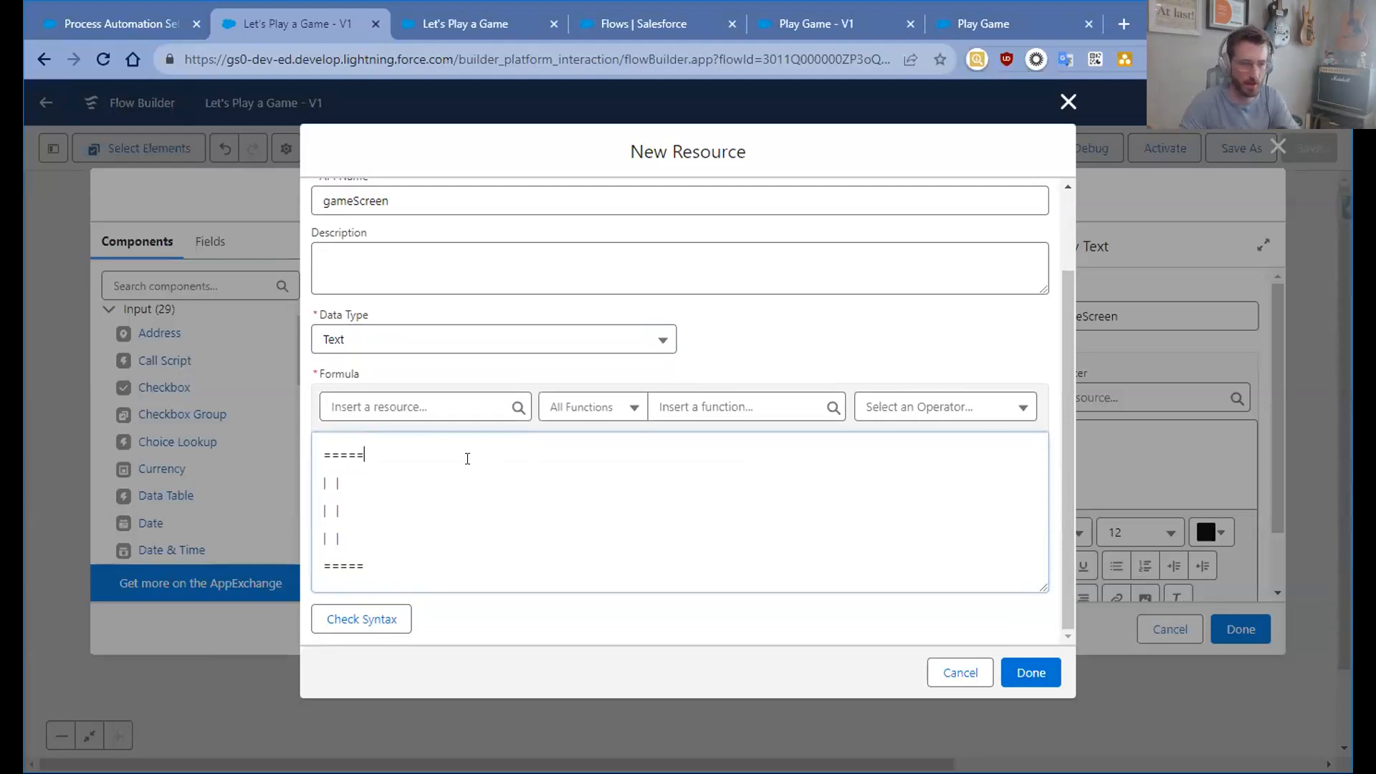
left_click(315, 452)
type("`")
left_click(402, 452)
key("BackSpace")
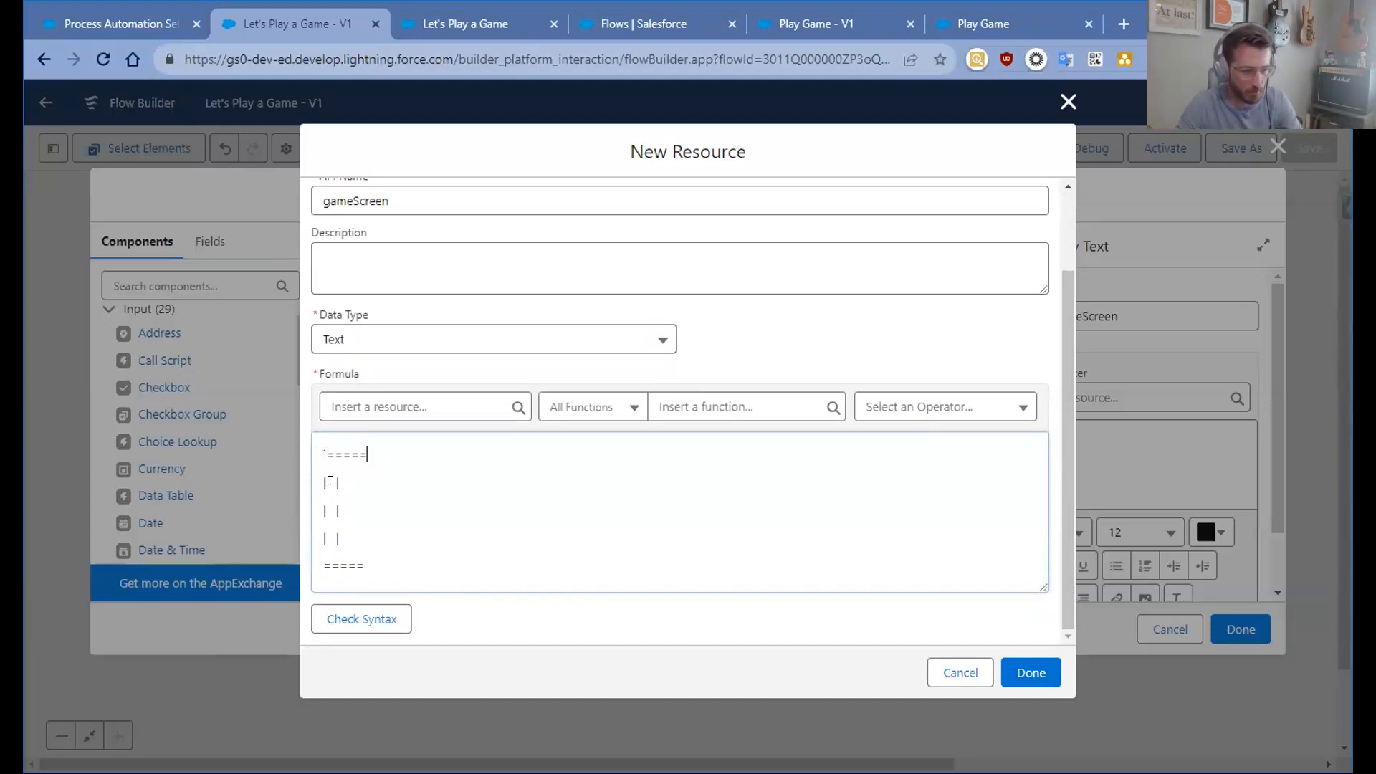
key("BackSpace")
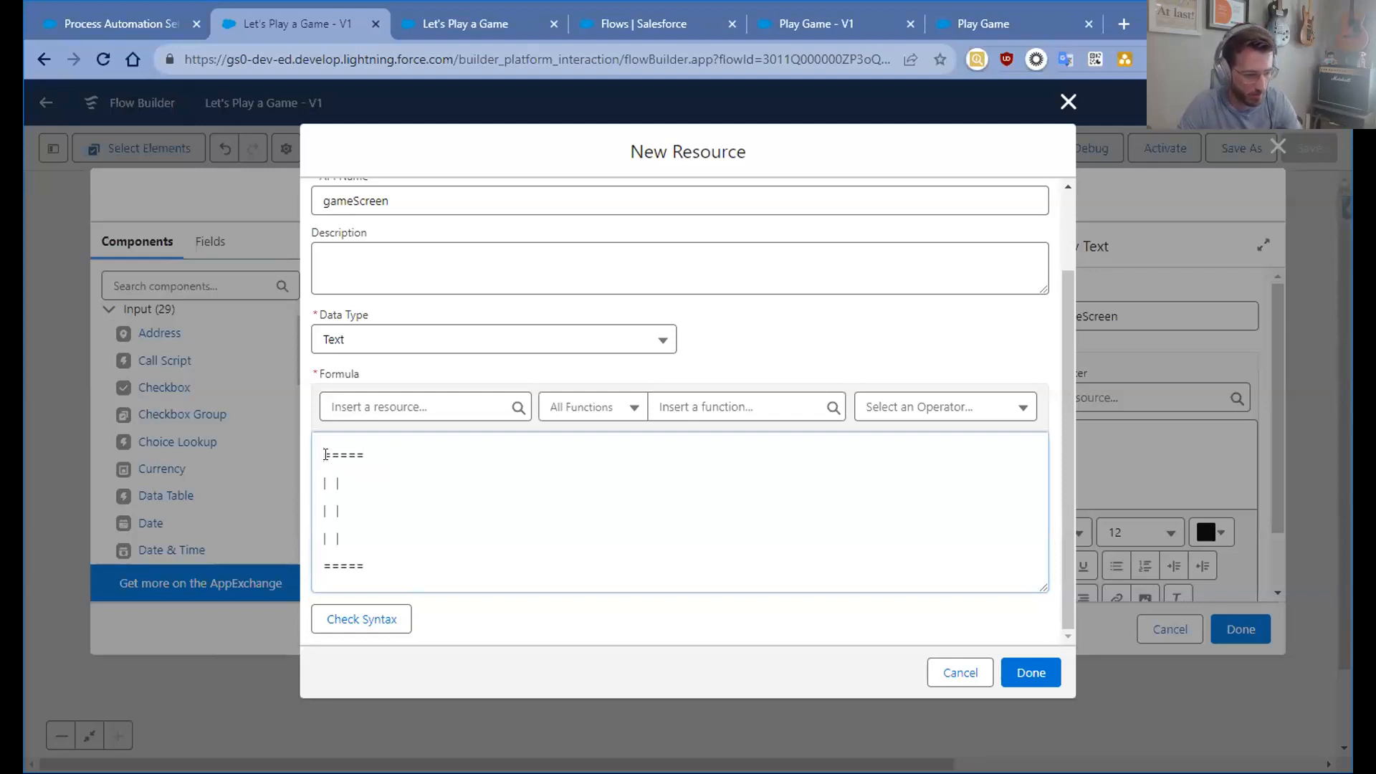
- Enclose each of the frame's five rows in the formula in single quotes
type("'")
key("End")
type("'")
left_click(312, 484)
type("'")
key("End")
type("'")
left_click(315, 511)
type("'")
key("End")
type("'")
left_click(315, 538)
type("' '")
key("Right")
type("'")
key("End")
- Append & BR() & to each of the first four quoted rows of the formula
left_click(413, 450)
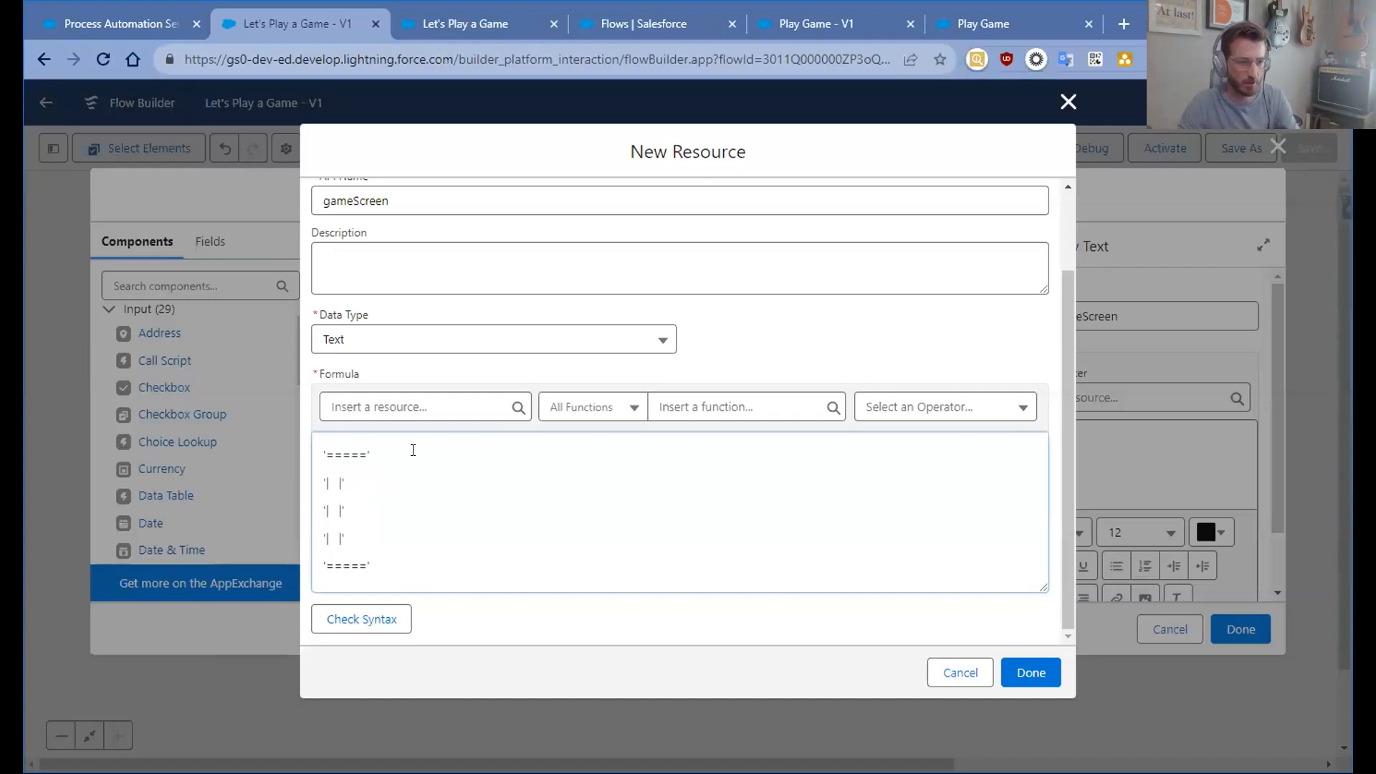
type("&")
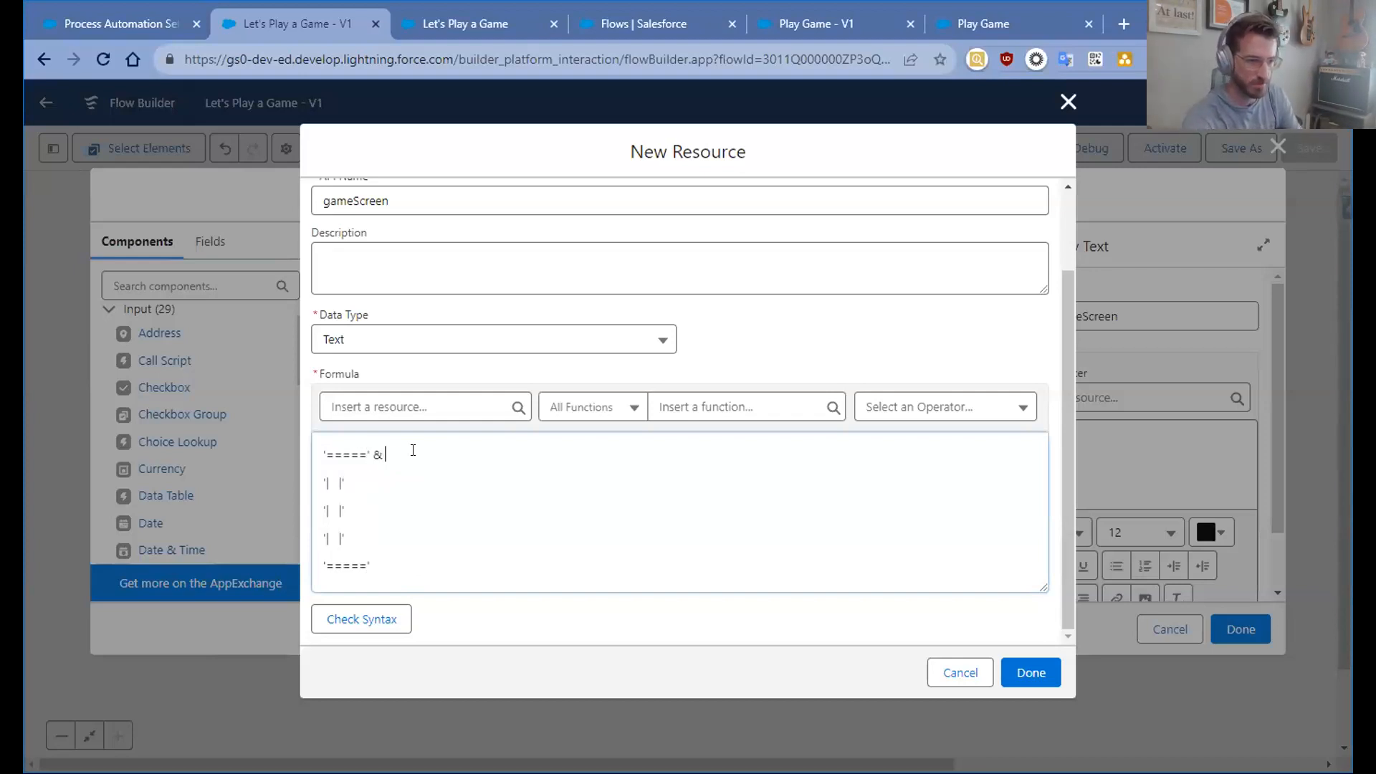
type(" BR")
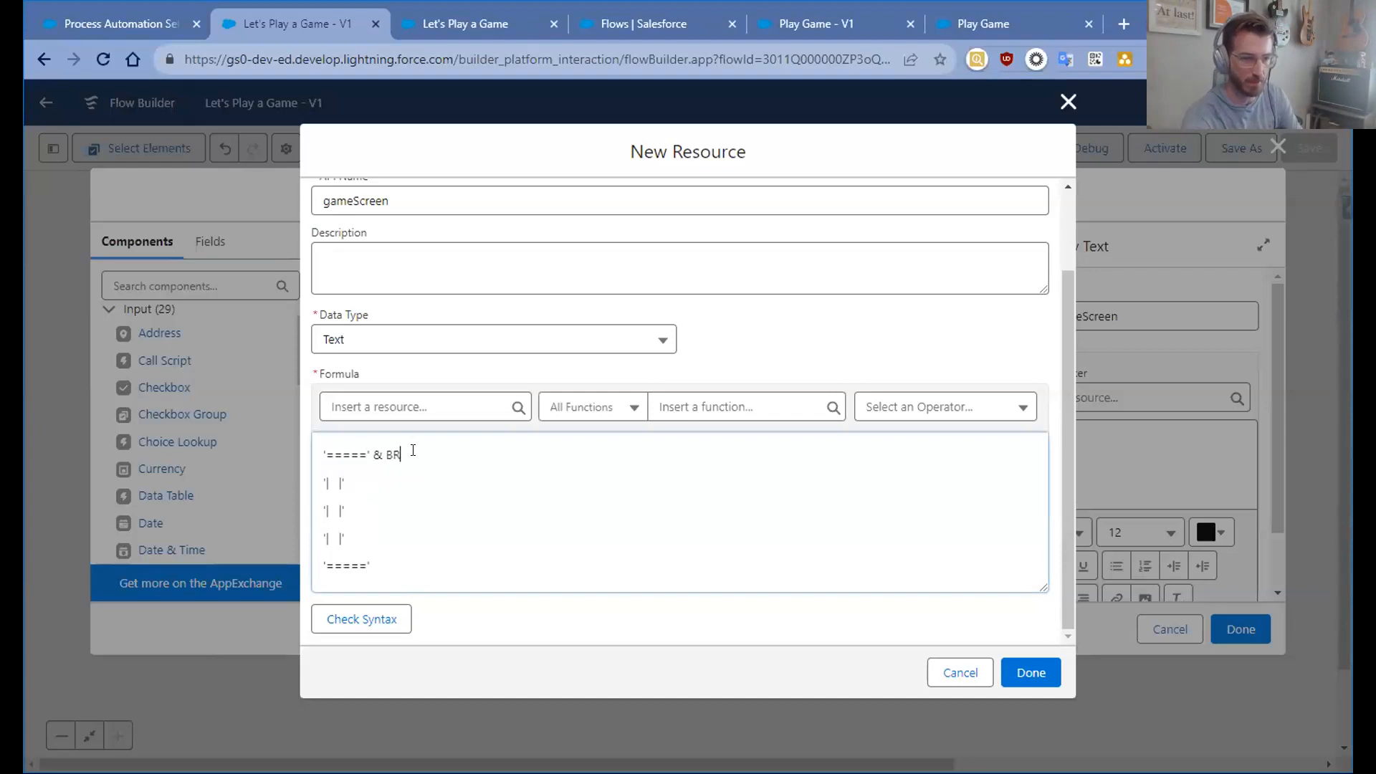
type("() &")
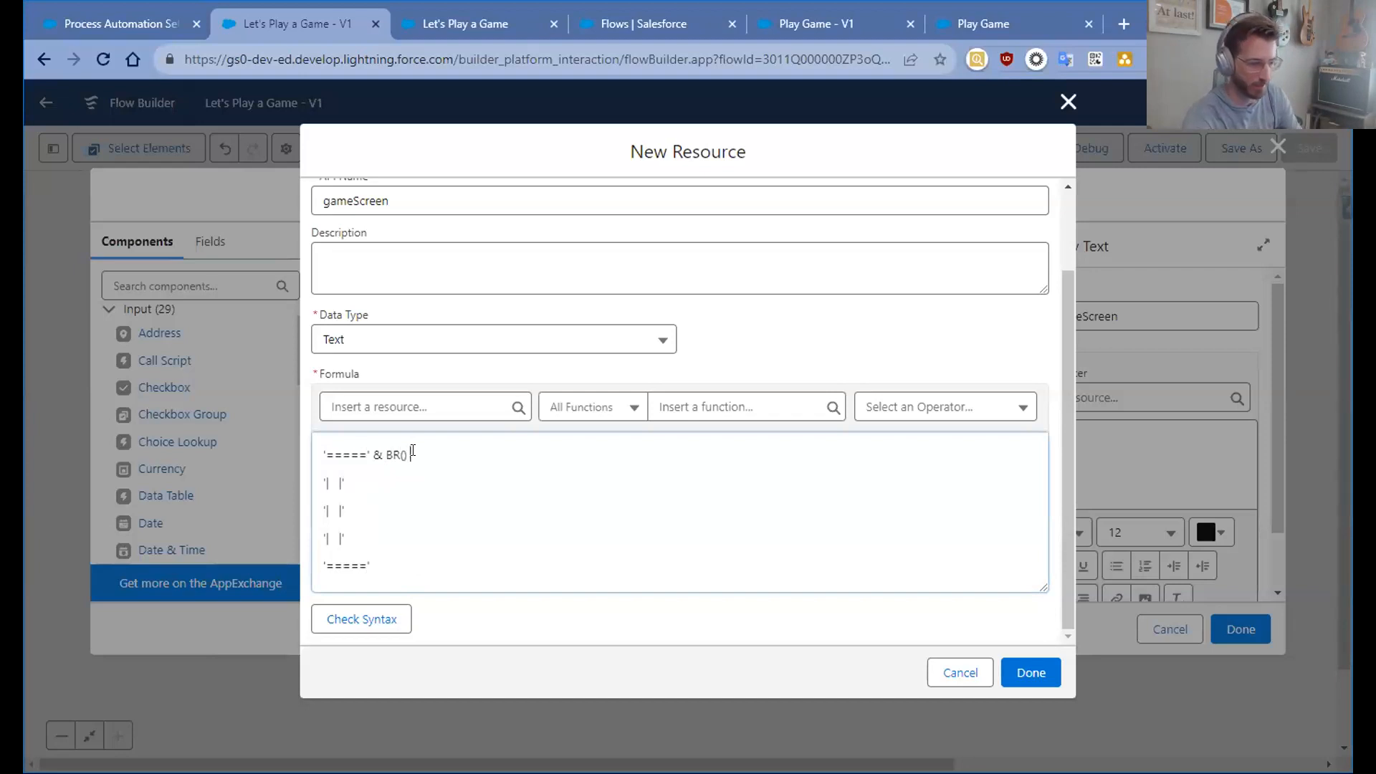
left_click_drag(438, 452, 369, 455)
key("ctrl+c")
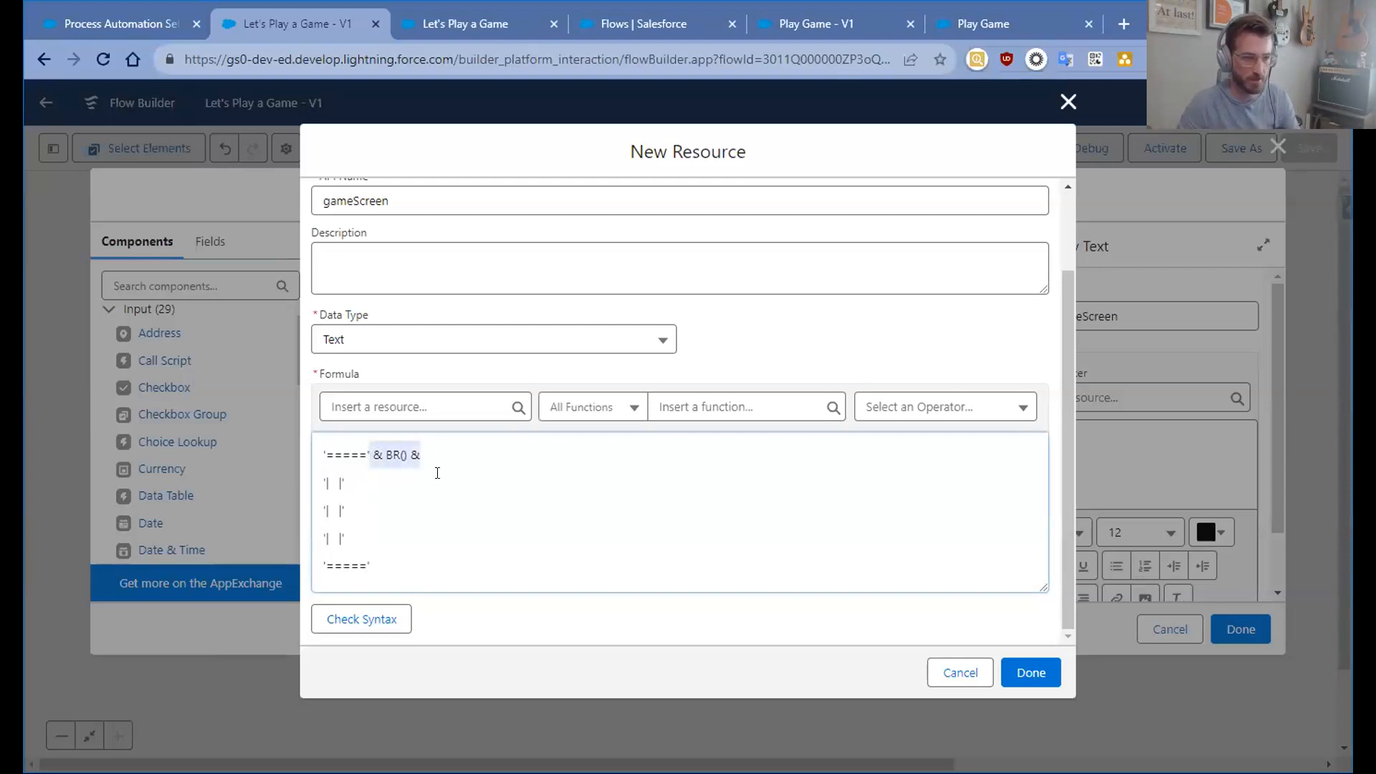
left_click(362, 482)
key("ctrl+v")
left_click(364, 510)
key("ctrl+v")
key("ctrl+v")
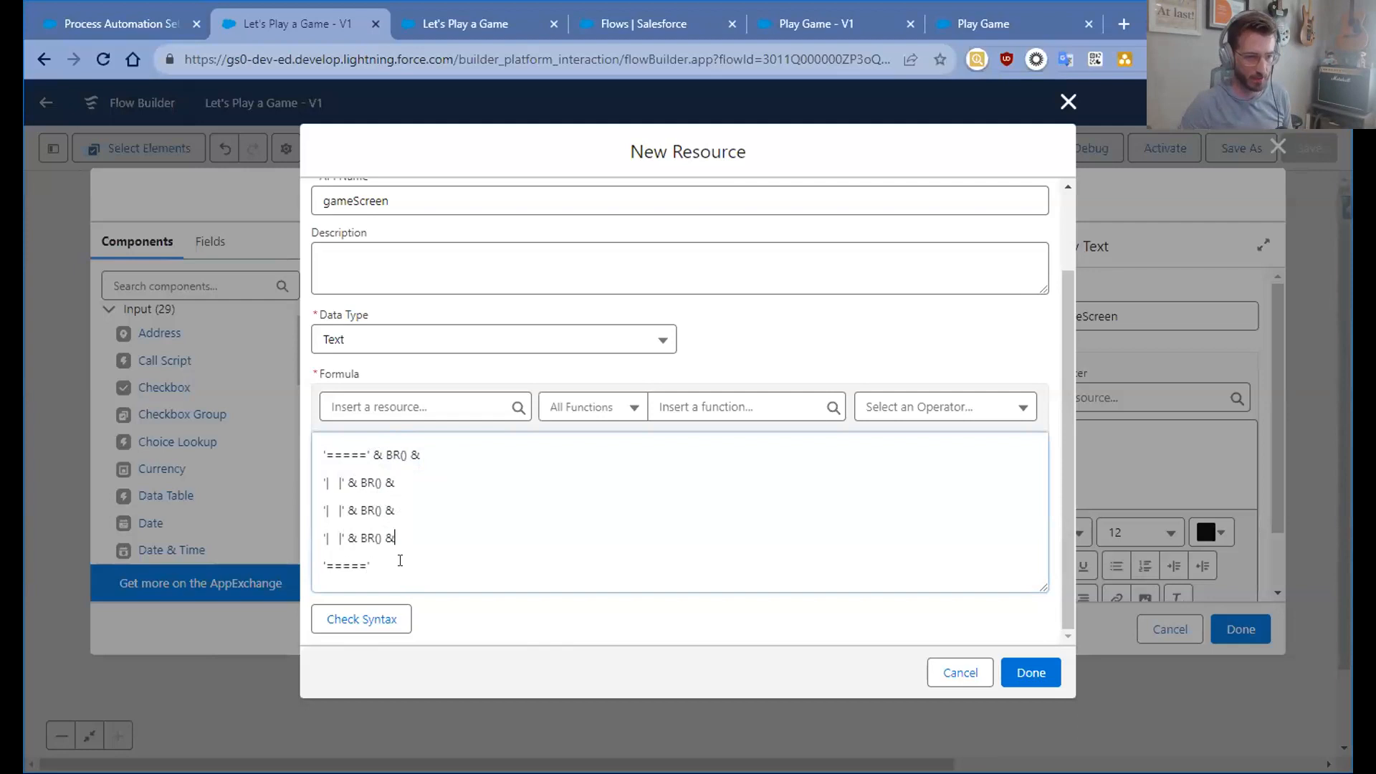
- Insert the line '<pre>' & BR() & above the frame's first row in the formula
left_click(334, 481)
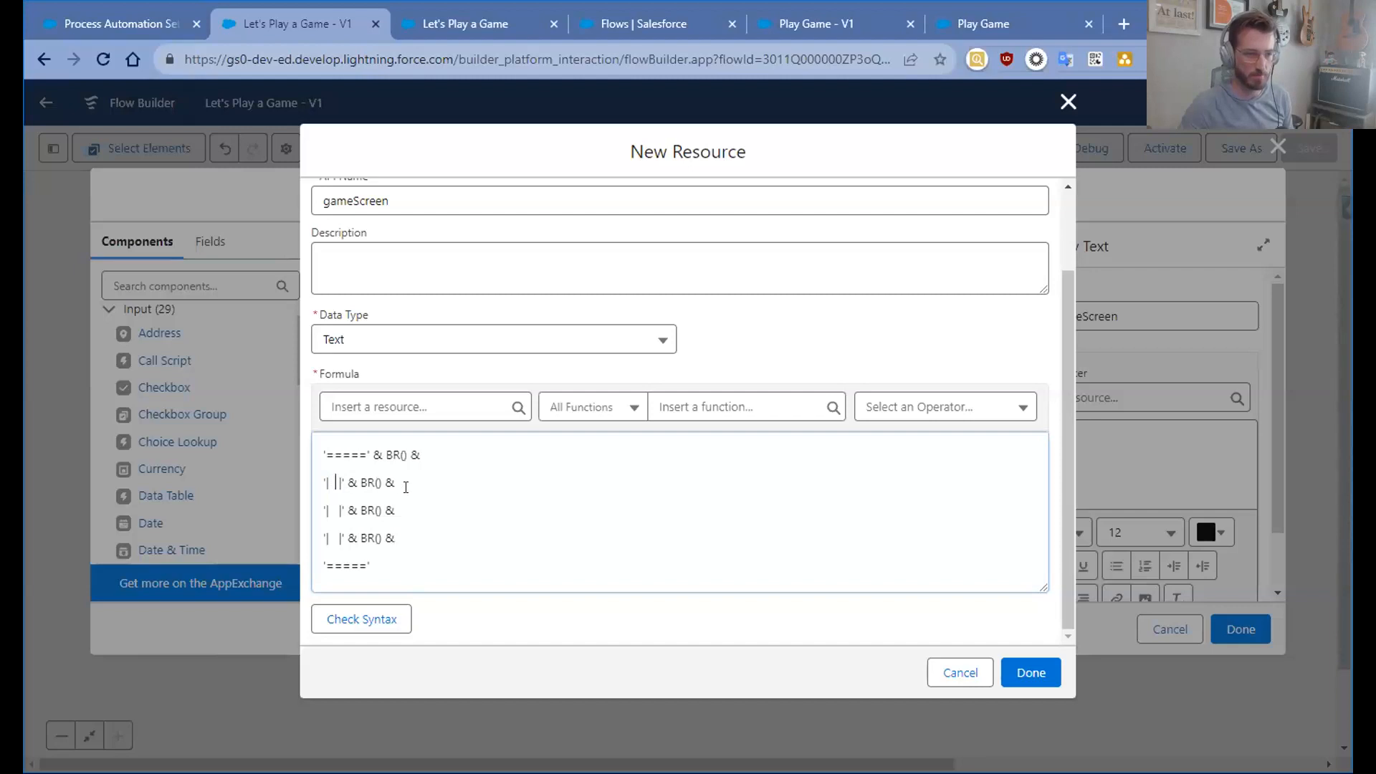
left_click(311, 451)
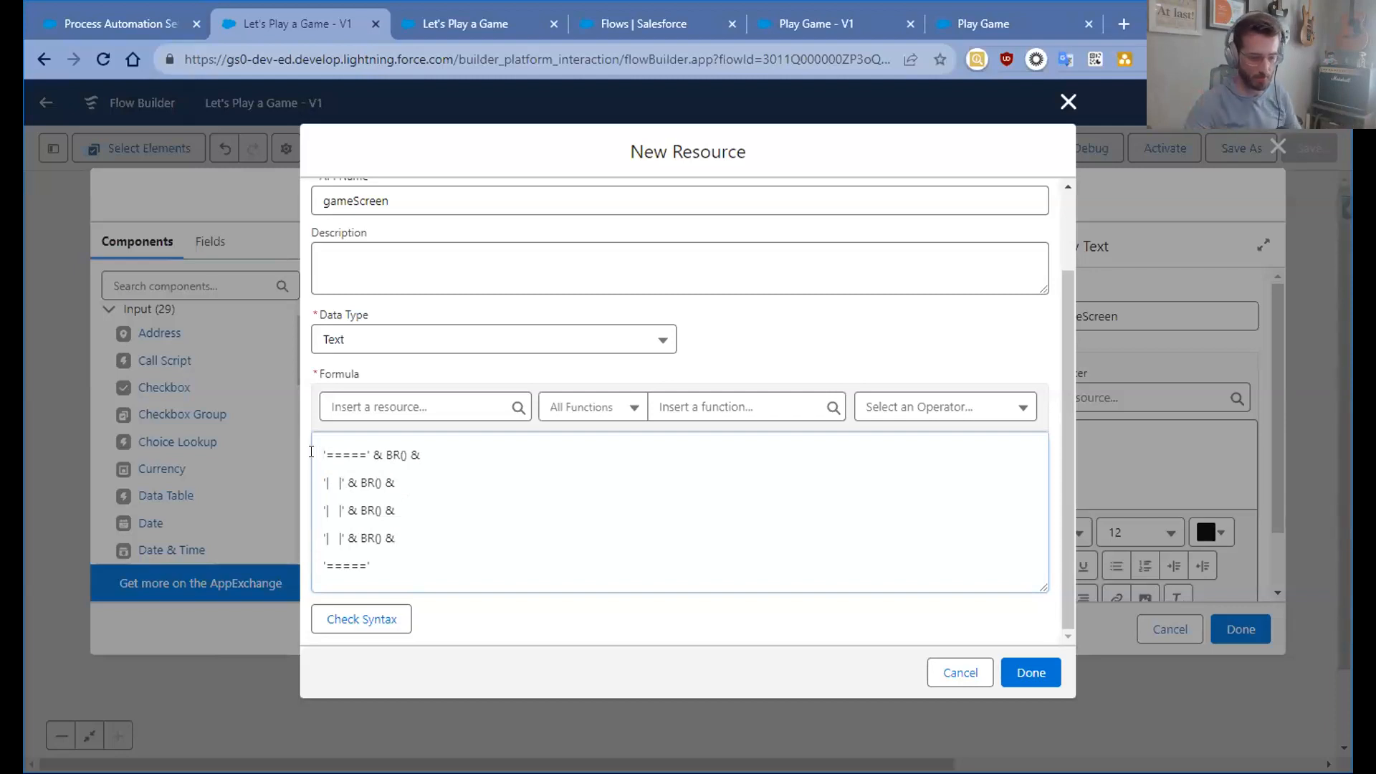
key("Return")
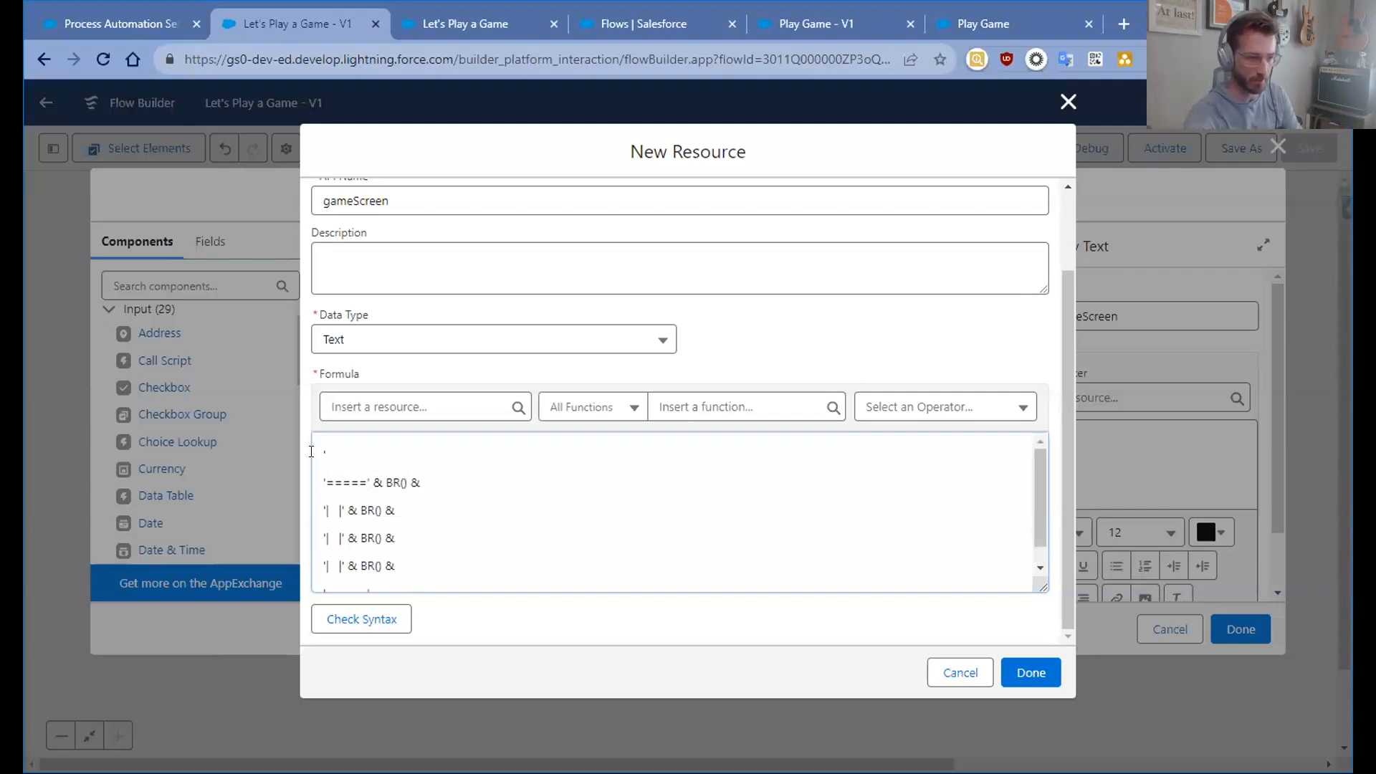
type("P")
key("BackSpace")
type("pre>")
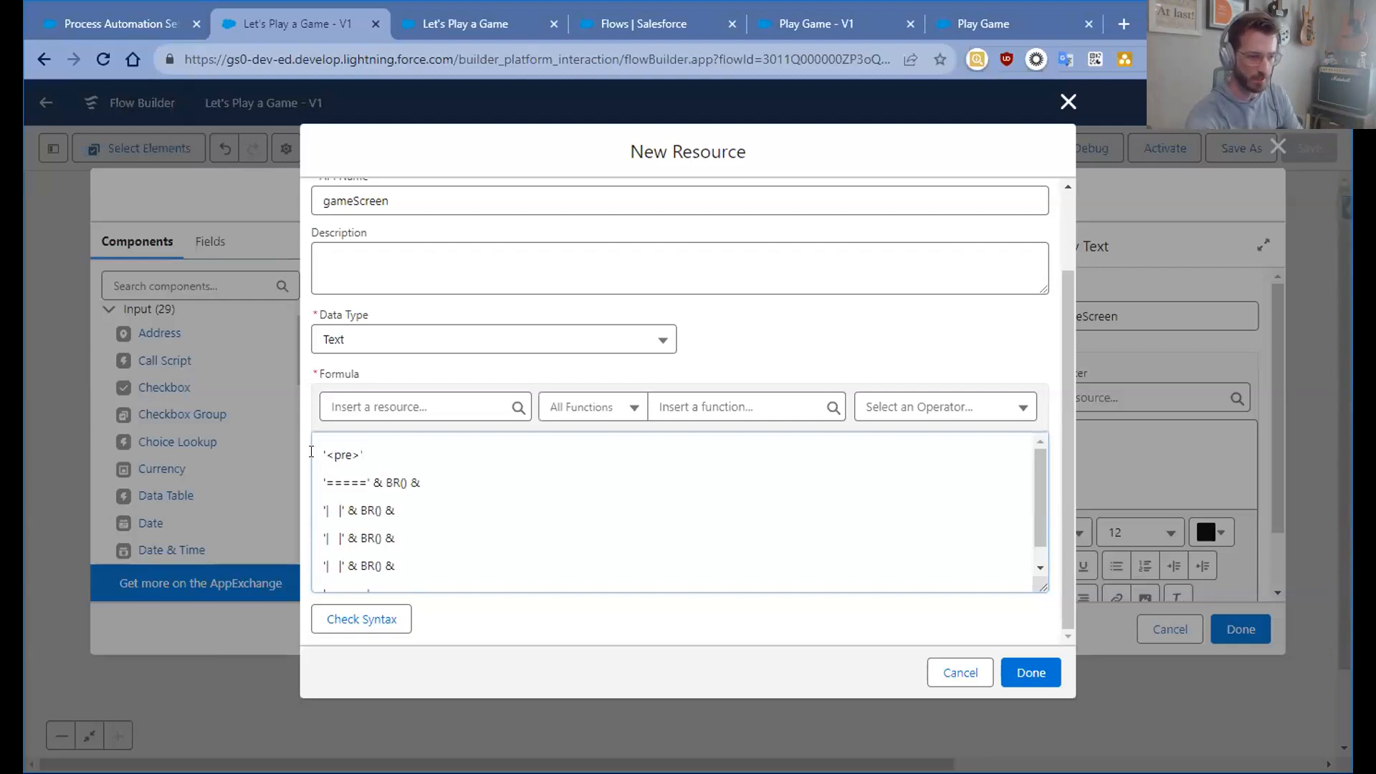
type("' & BR() &")
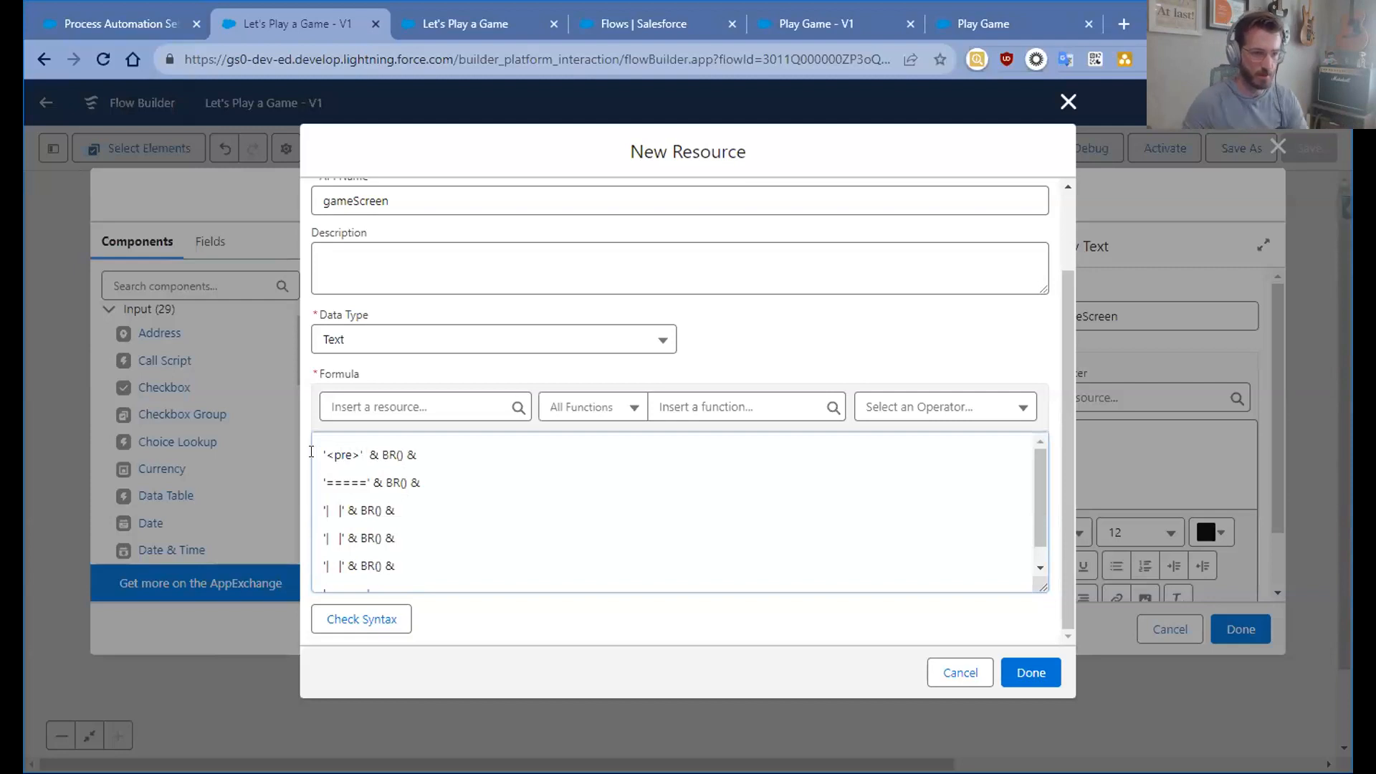
- Append & BR() & to the frame's last row, add '</pre>' as the closing line, and review the whole formula
scroll(389, 509, "down", 1)
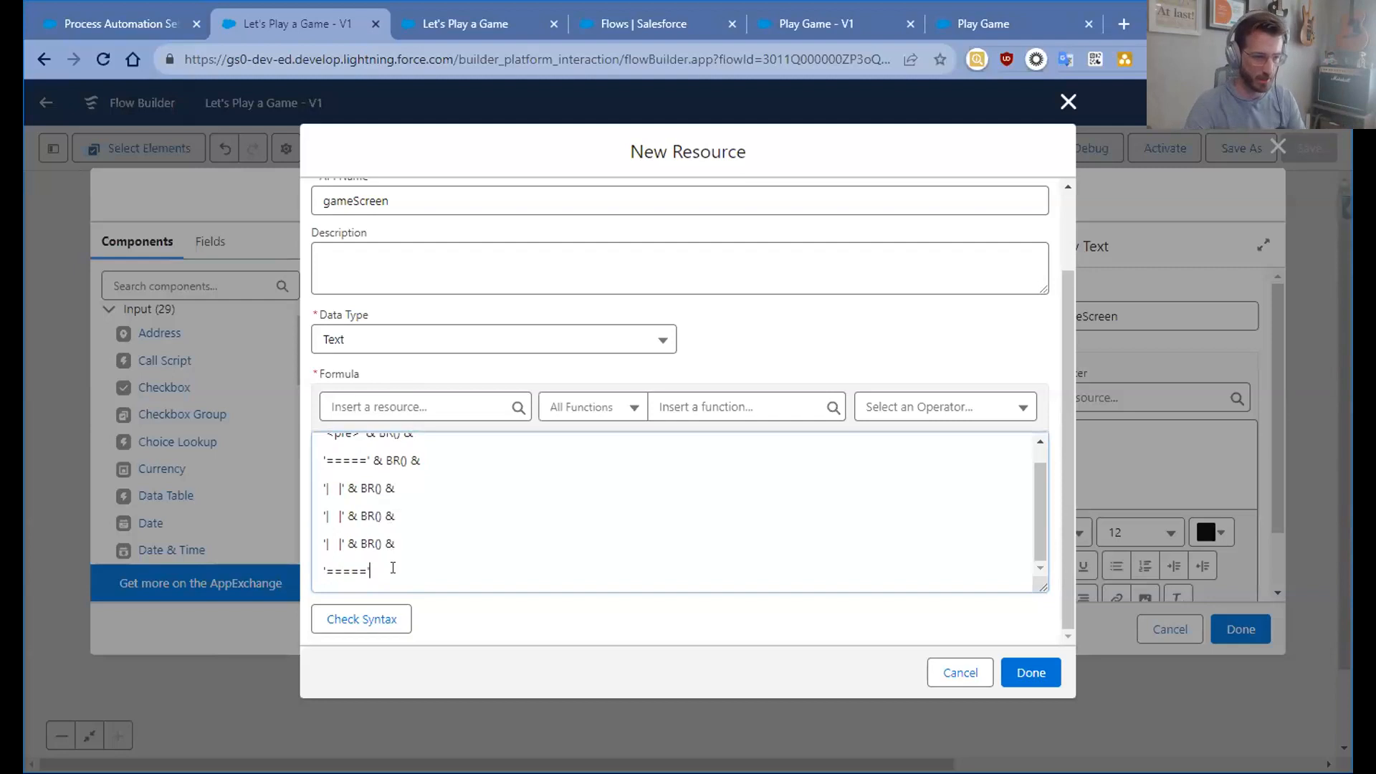
type("' & BR() &")
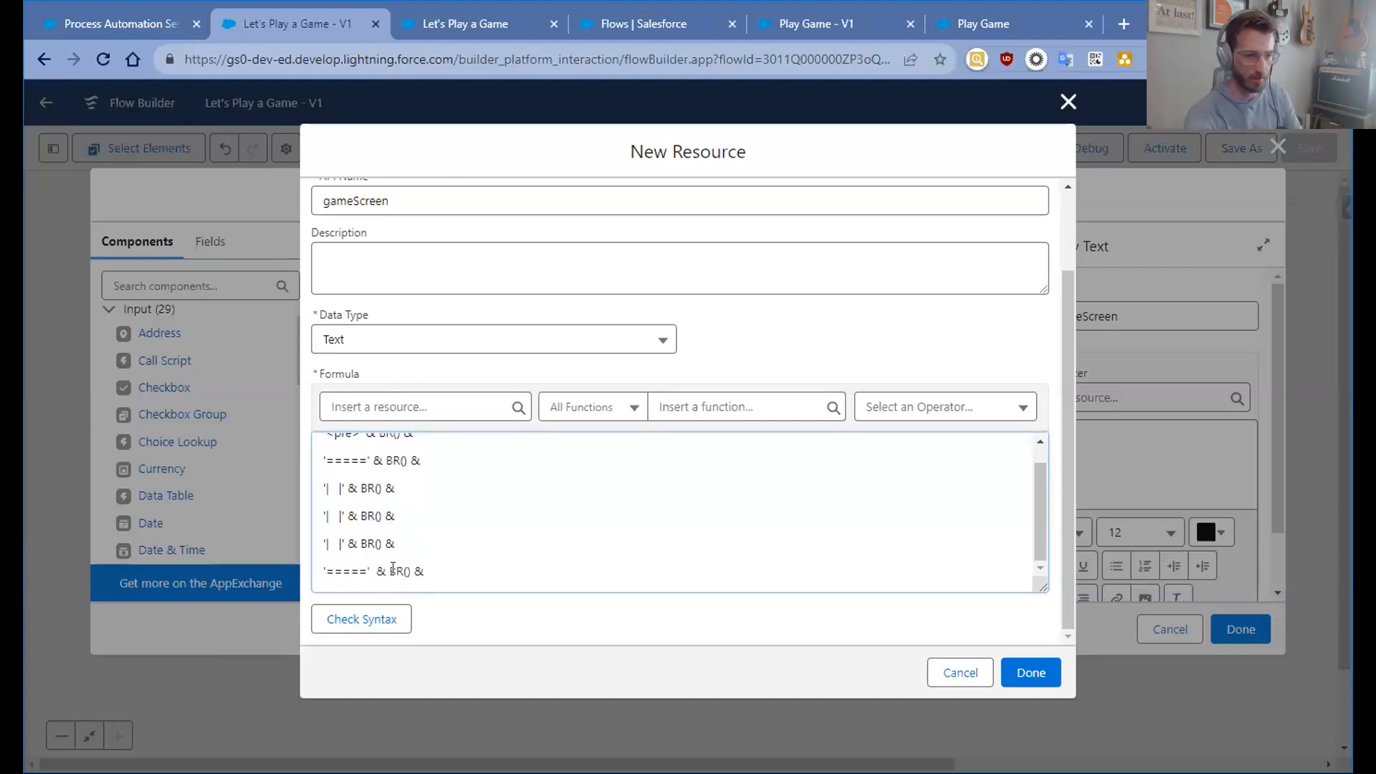
key("Return")
type("'</pre")
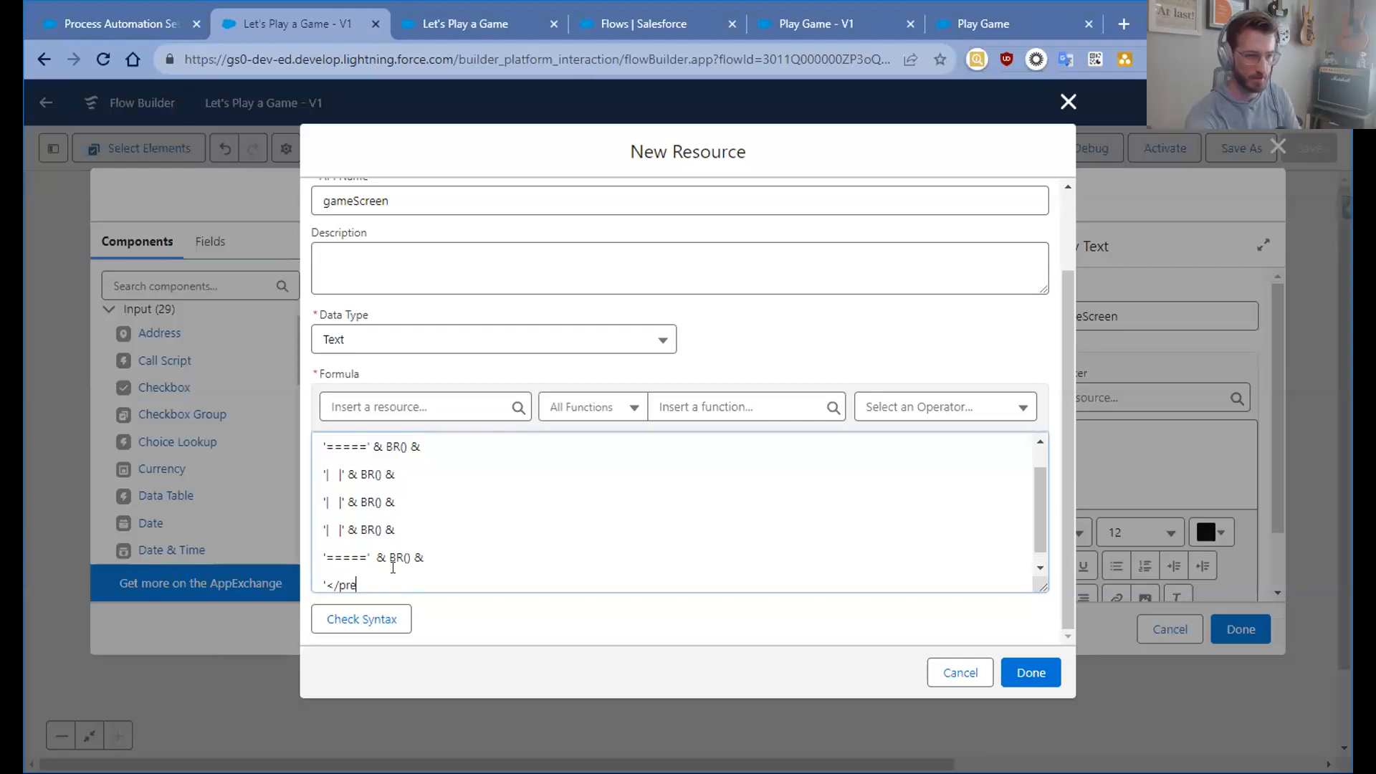
type(">'")
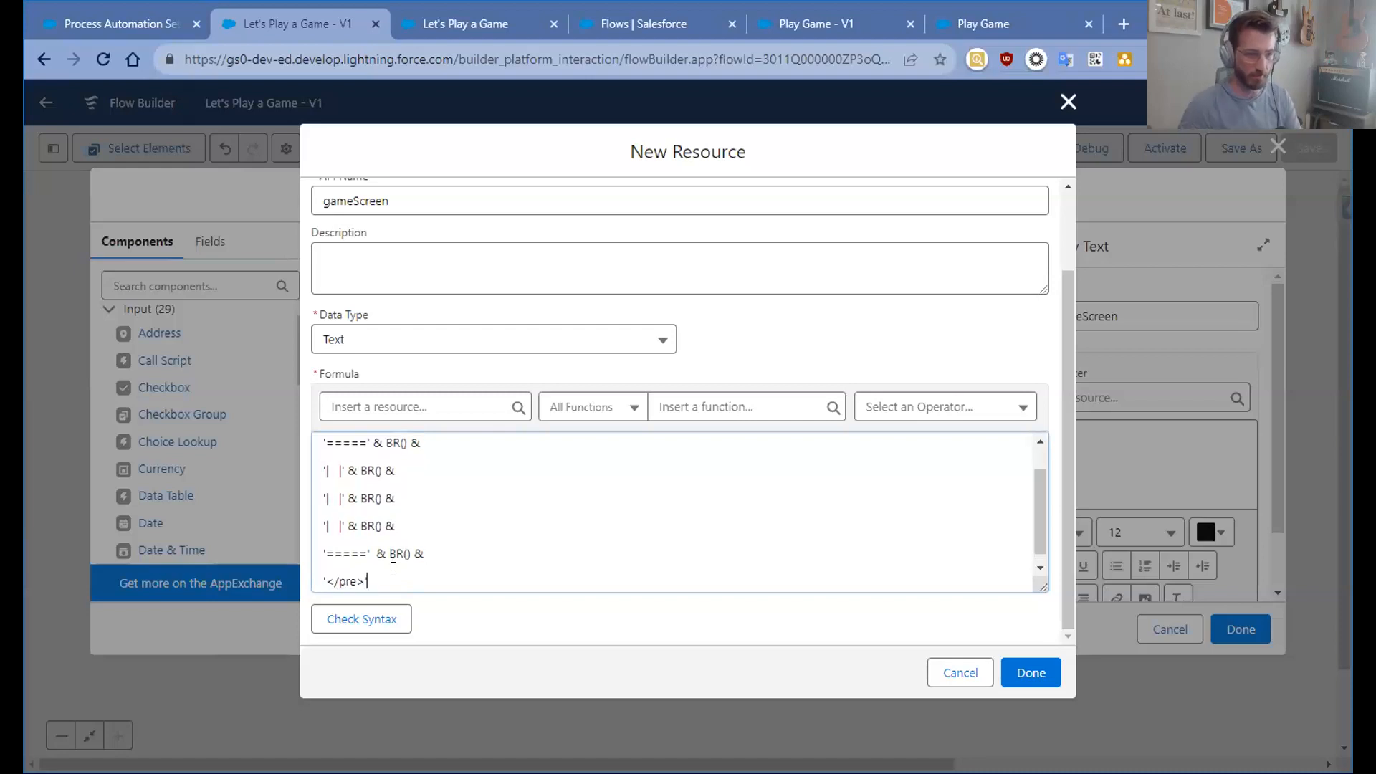
scroll(384, 569, "up", 3)
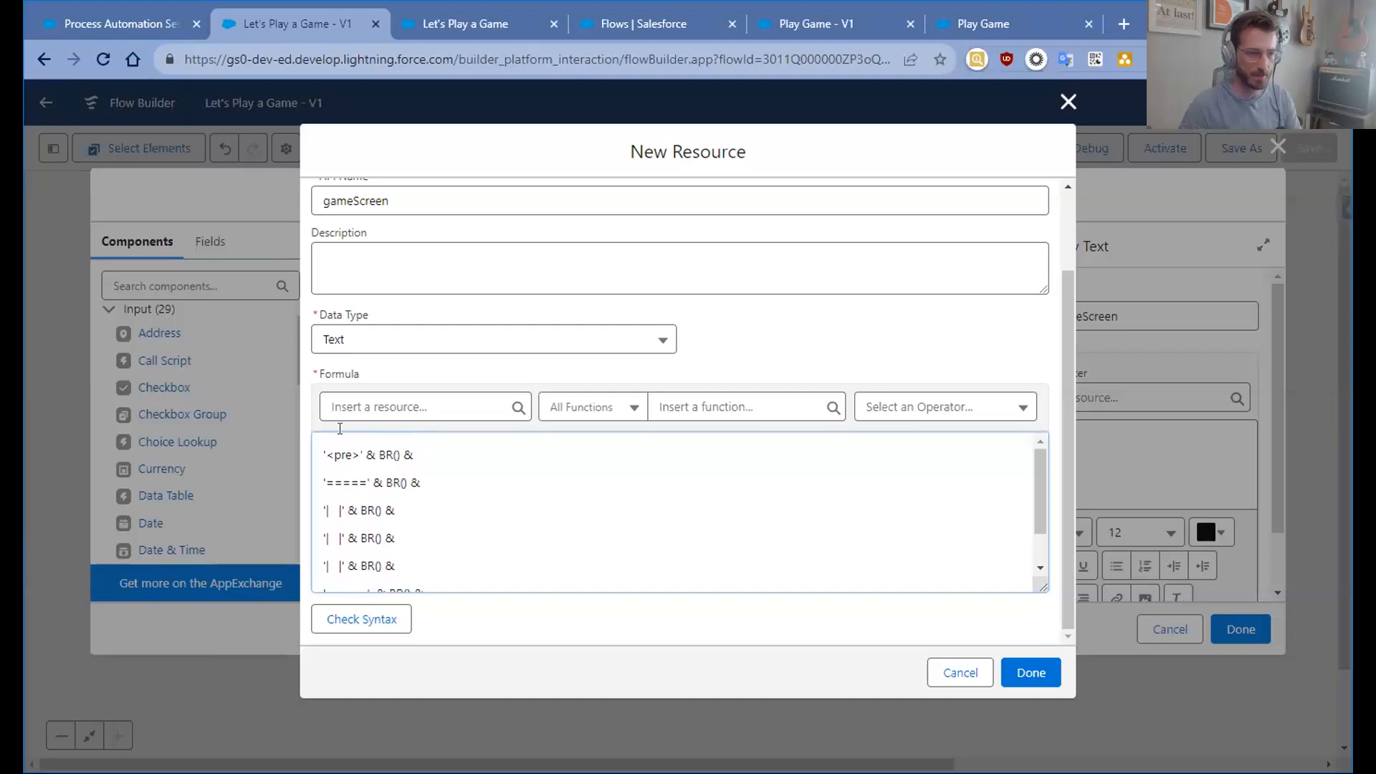
scroll(488, 513, "down", 3)
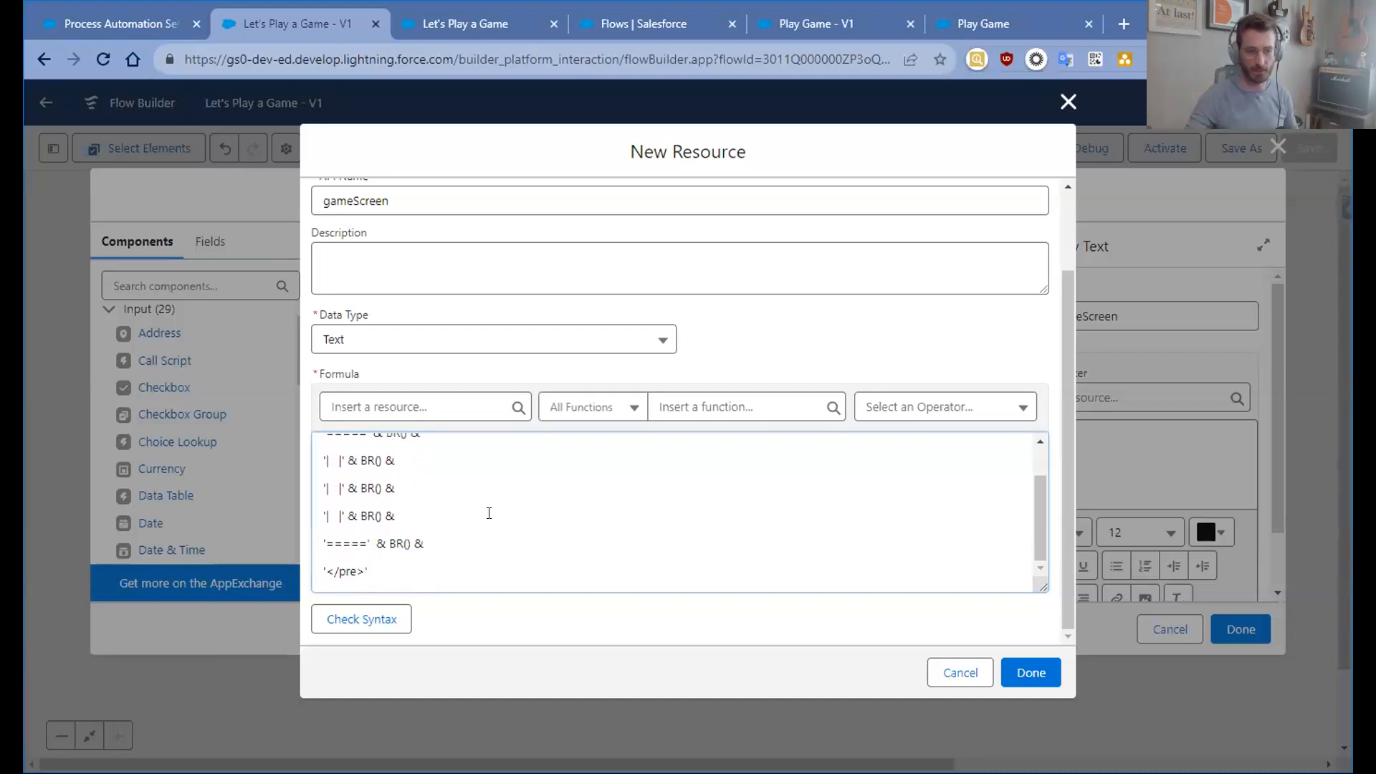
- Finish the gameScreen formula resource, close the screen editor, and save the flow
left_click(1047, 681)
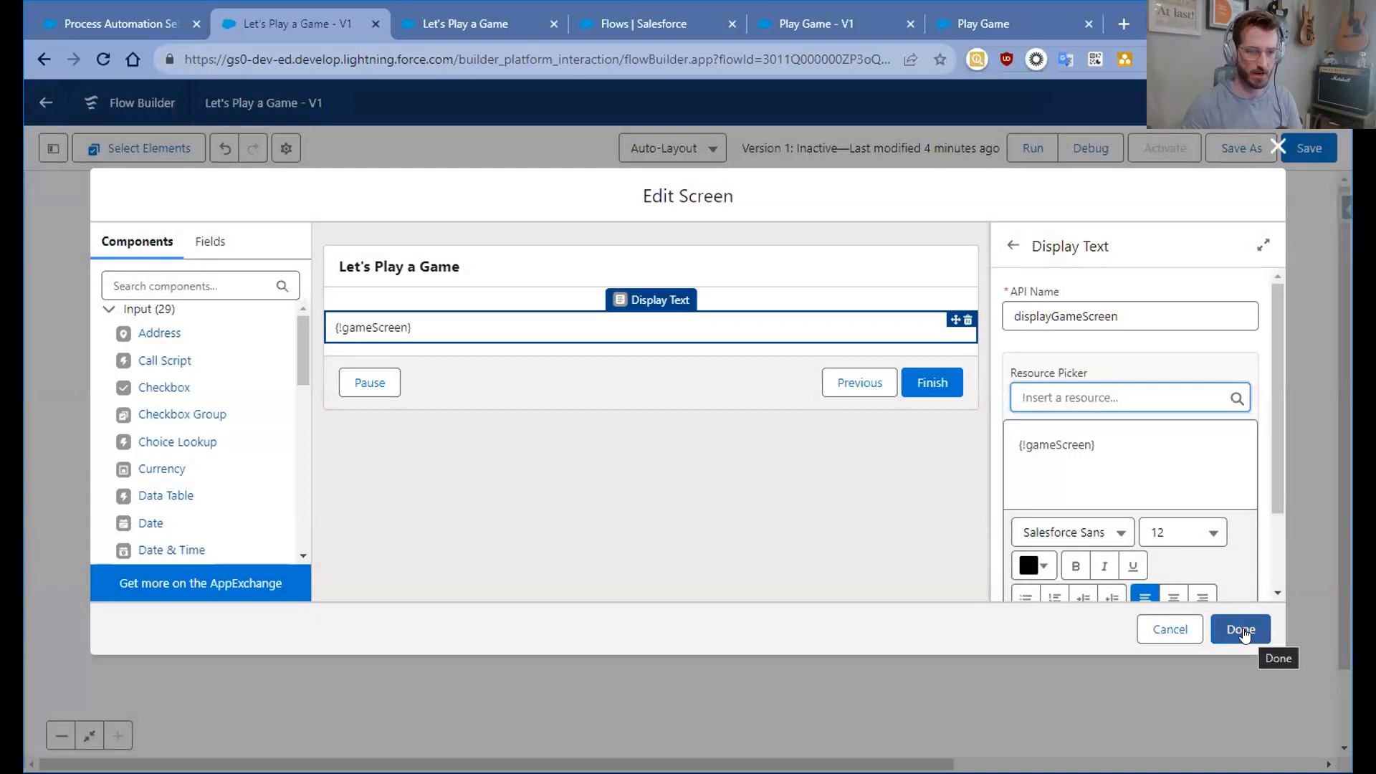
left_click(1241, 629)
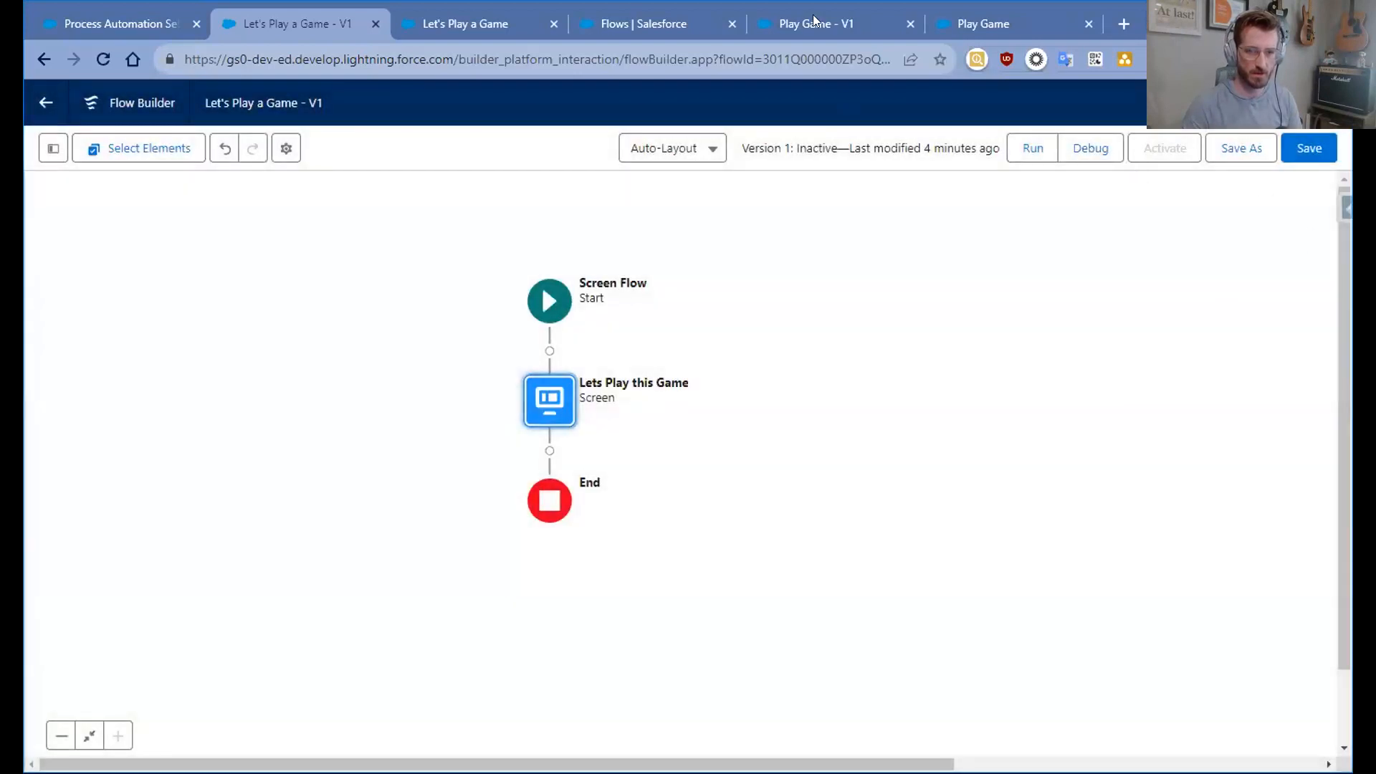
left_click(1310, 148)
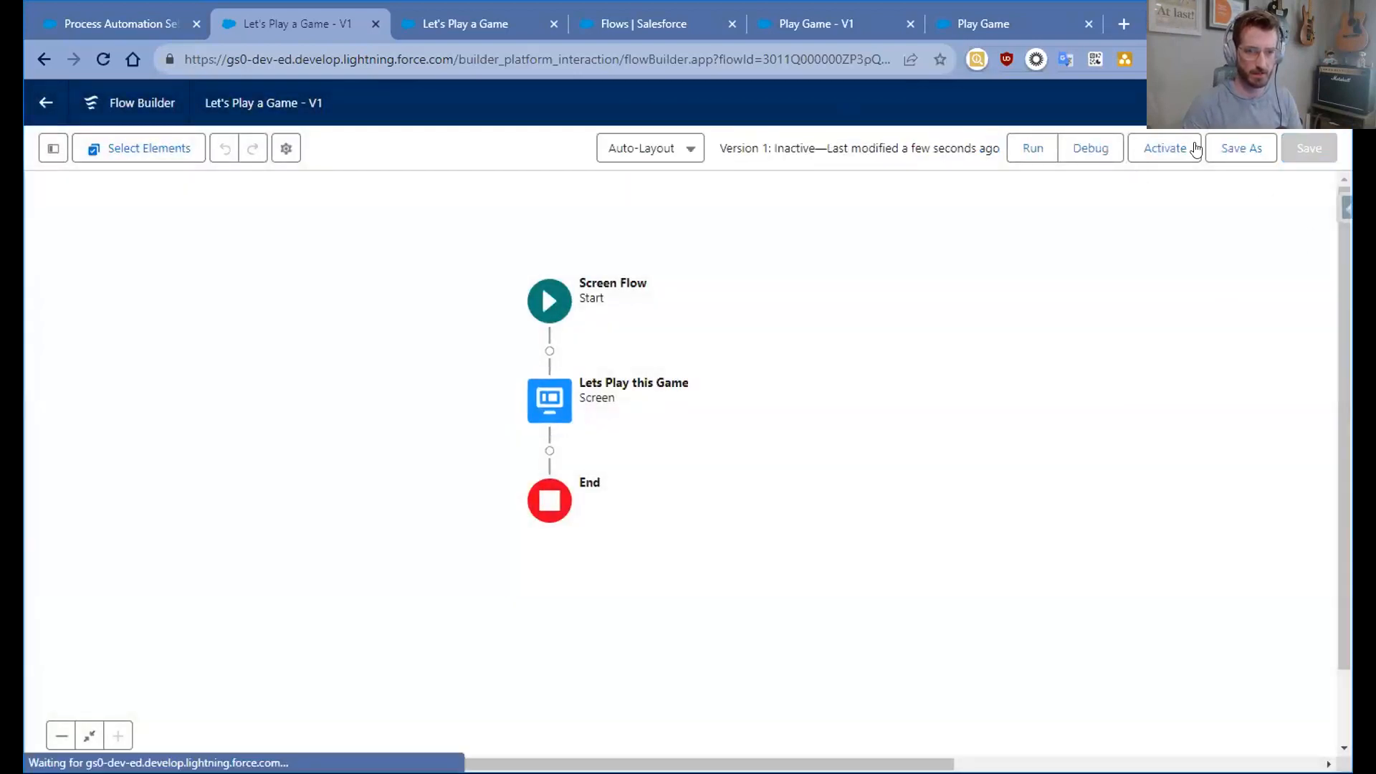
- Run the flow in debug mode, inspect the space inside the rendered frame, and return to the flow in Flow Builder
left_click(1104, 147)
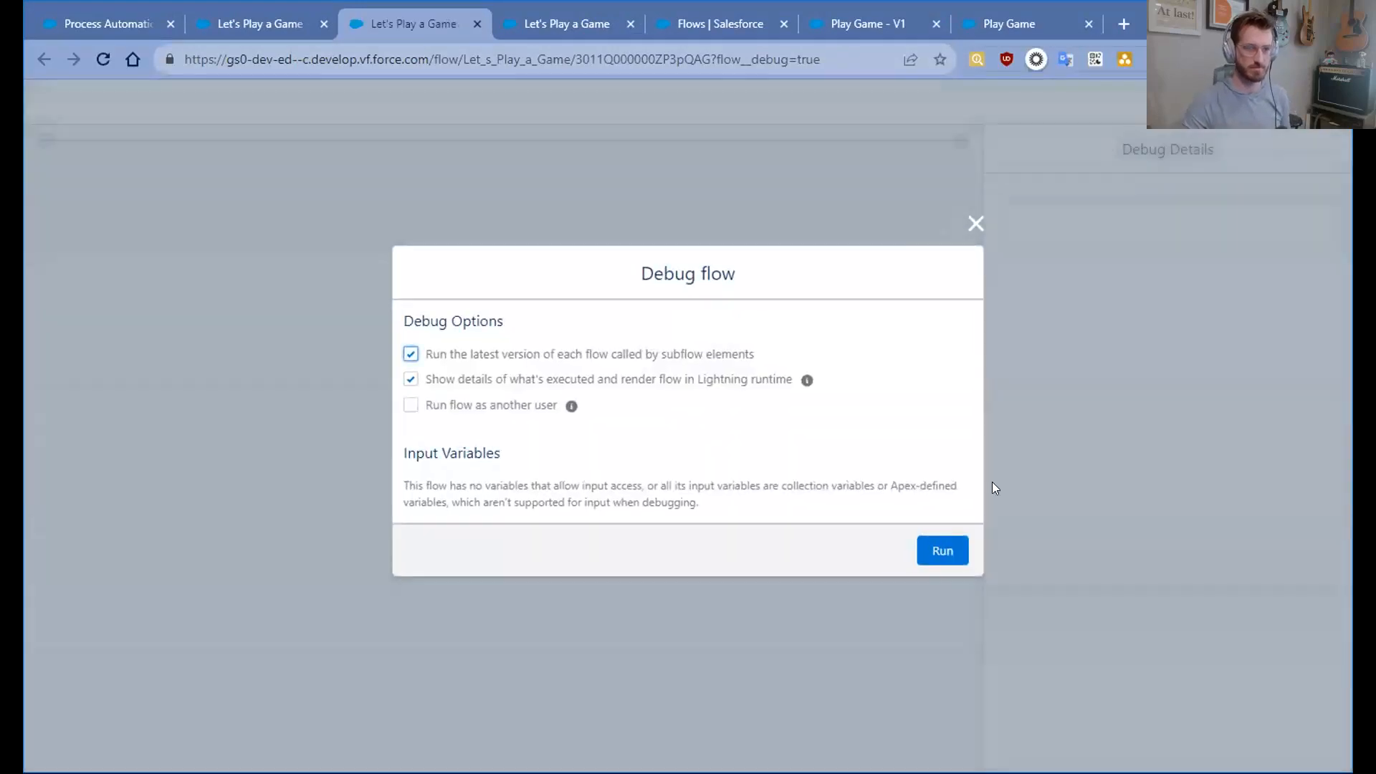
left_click(943, 551)
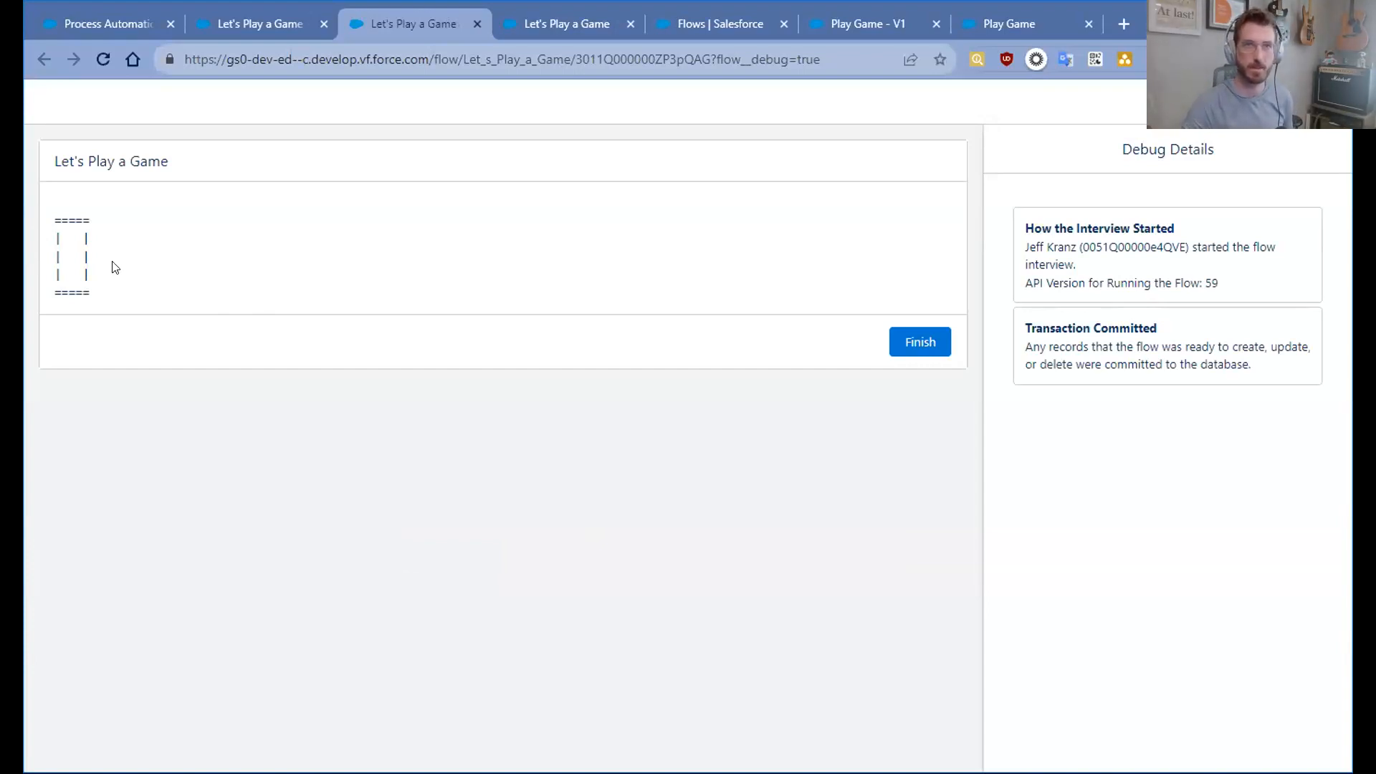
left_click_drag(69, 229, 77, 252)
left_click(77, 253)
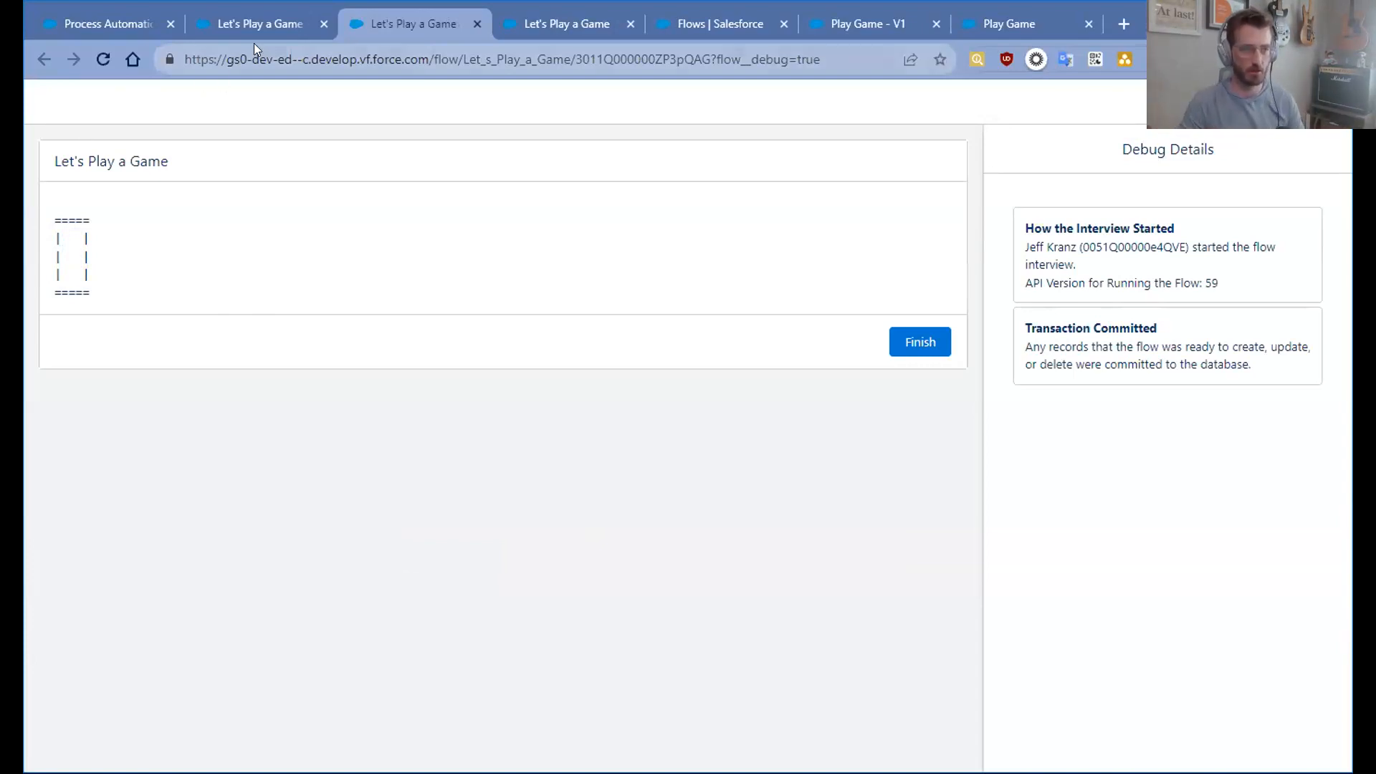
left_click(254, 24)
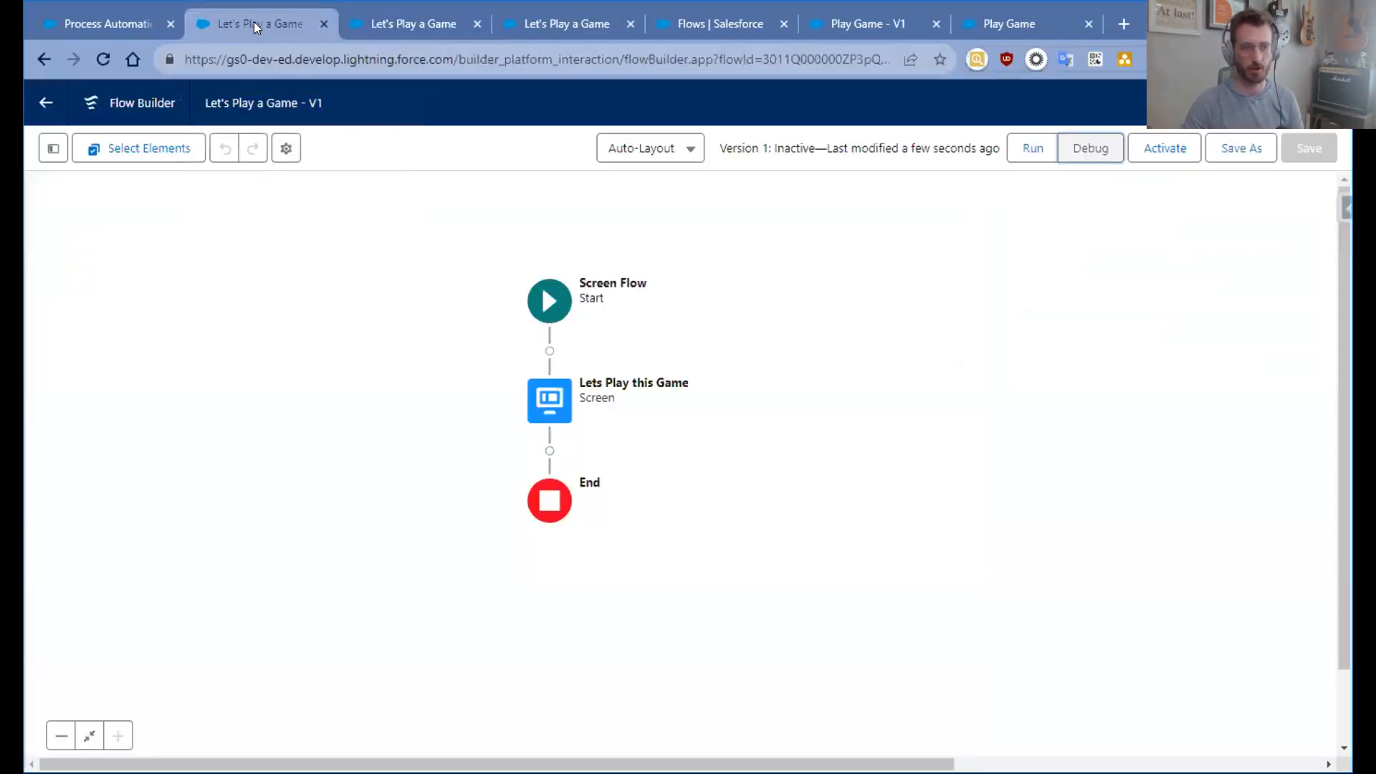
double_click(541, 398)
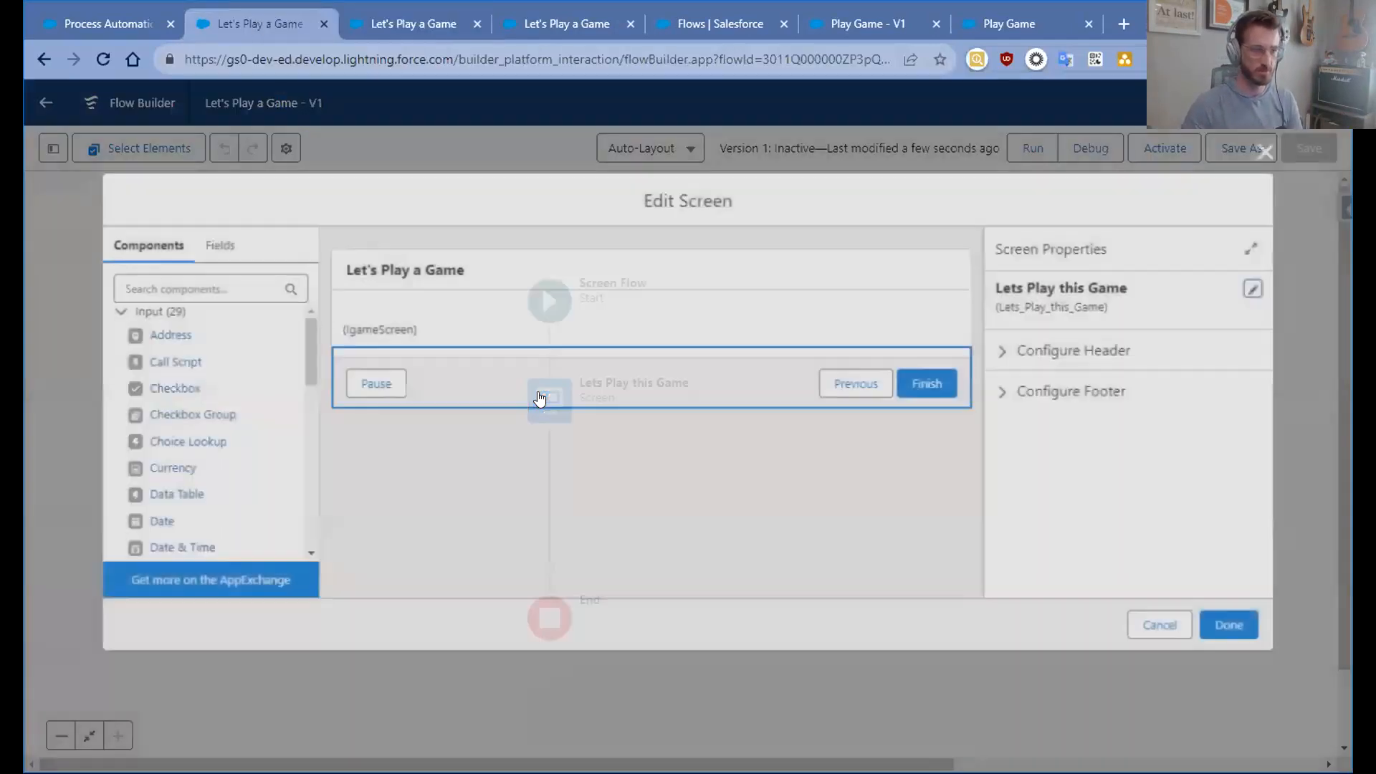
left_click(448, 334)
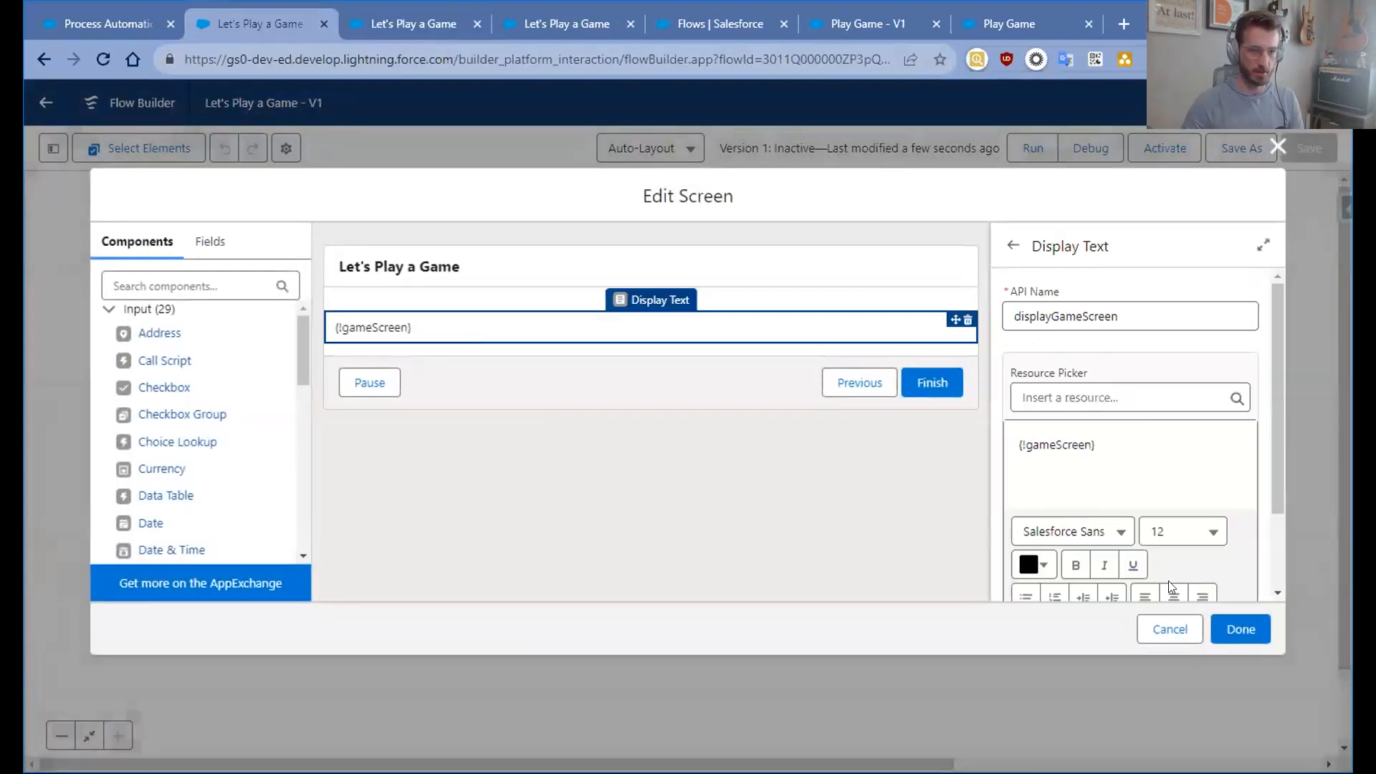
left_click(1164, 628)
- Edit the gameScreen formula so the lowest of the three inner rows has an X directly after its opening bar
left_click(53, 148)
double_click(92, 404)
left_click_drag(1054, 501, 1059, 586)
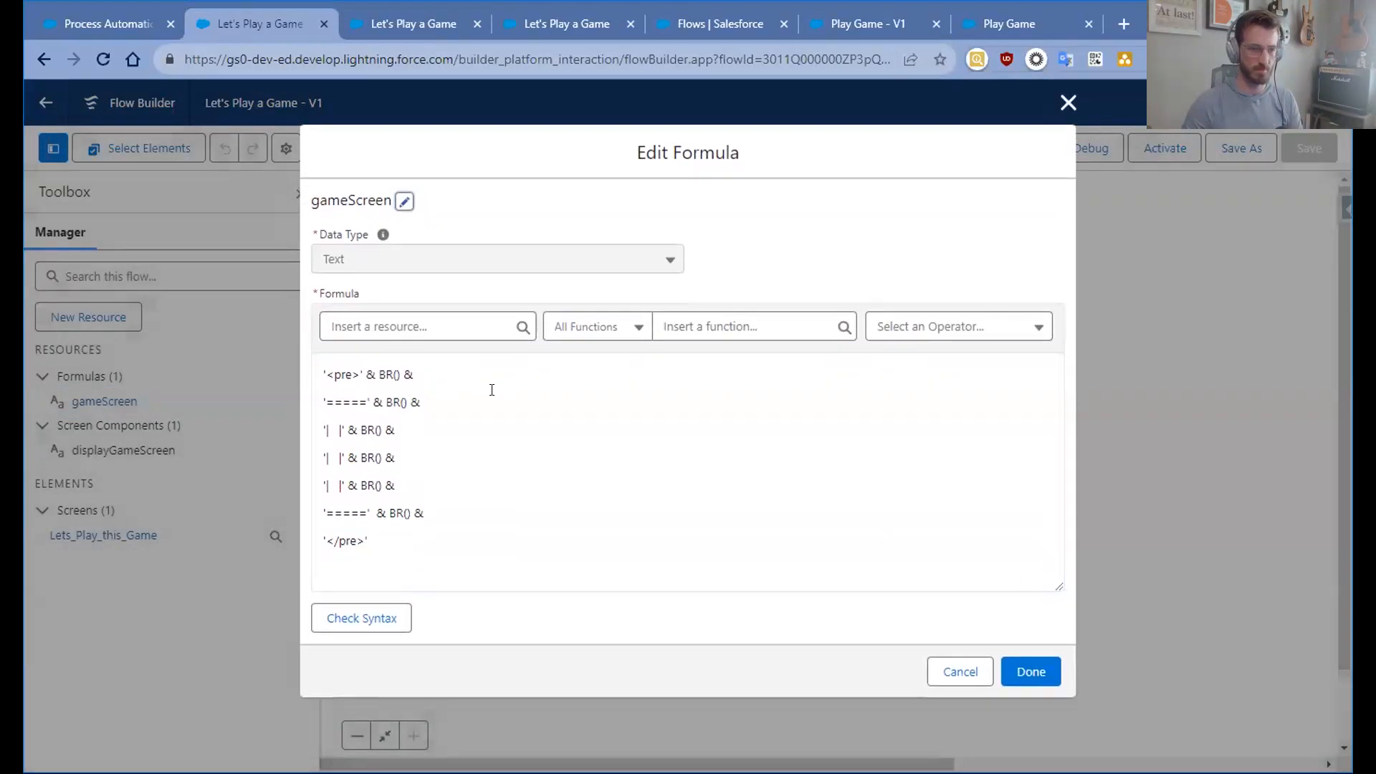
left_click(333, 485)
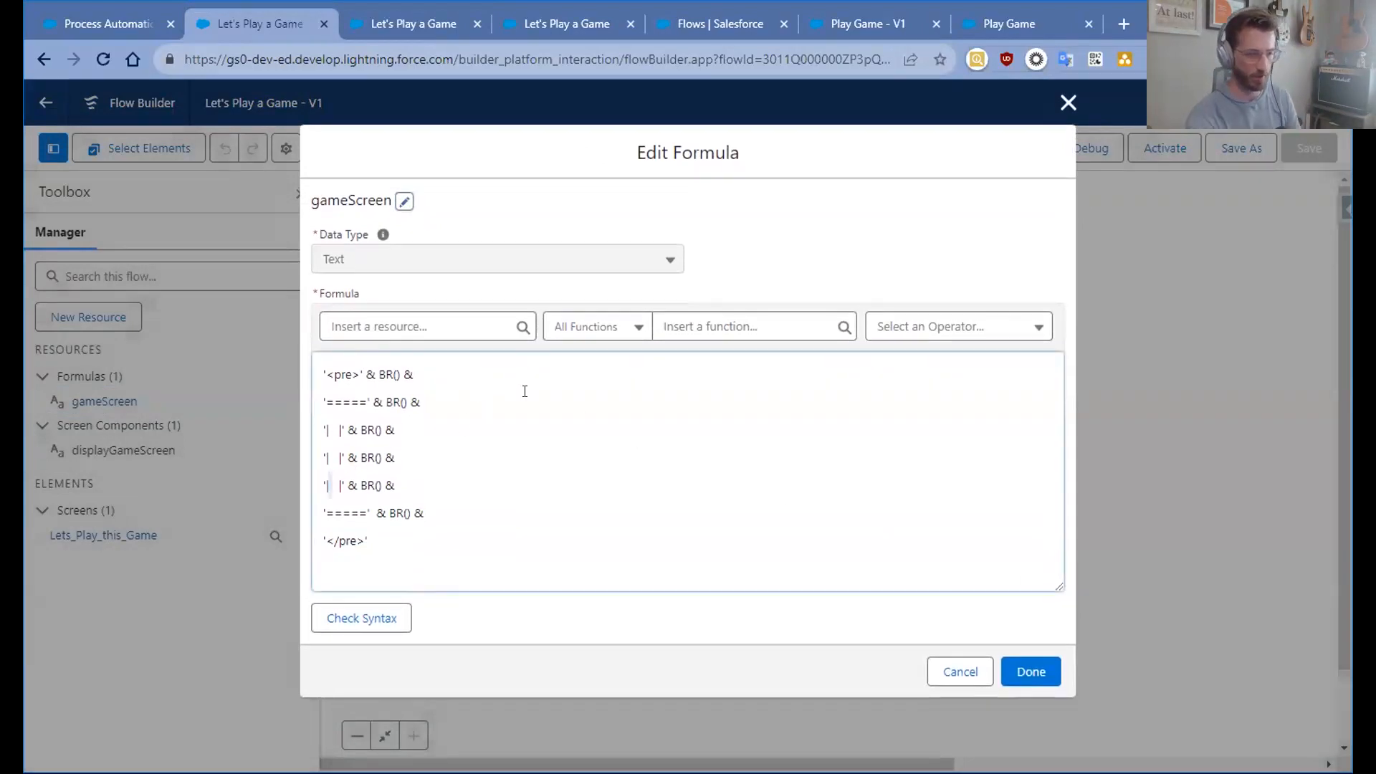
type("X")
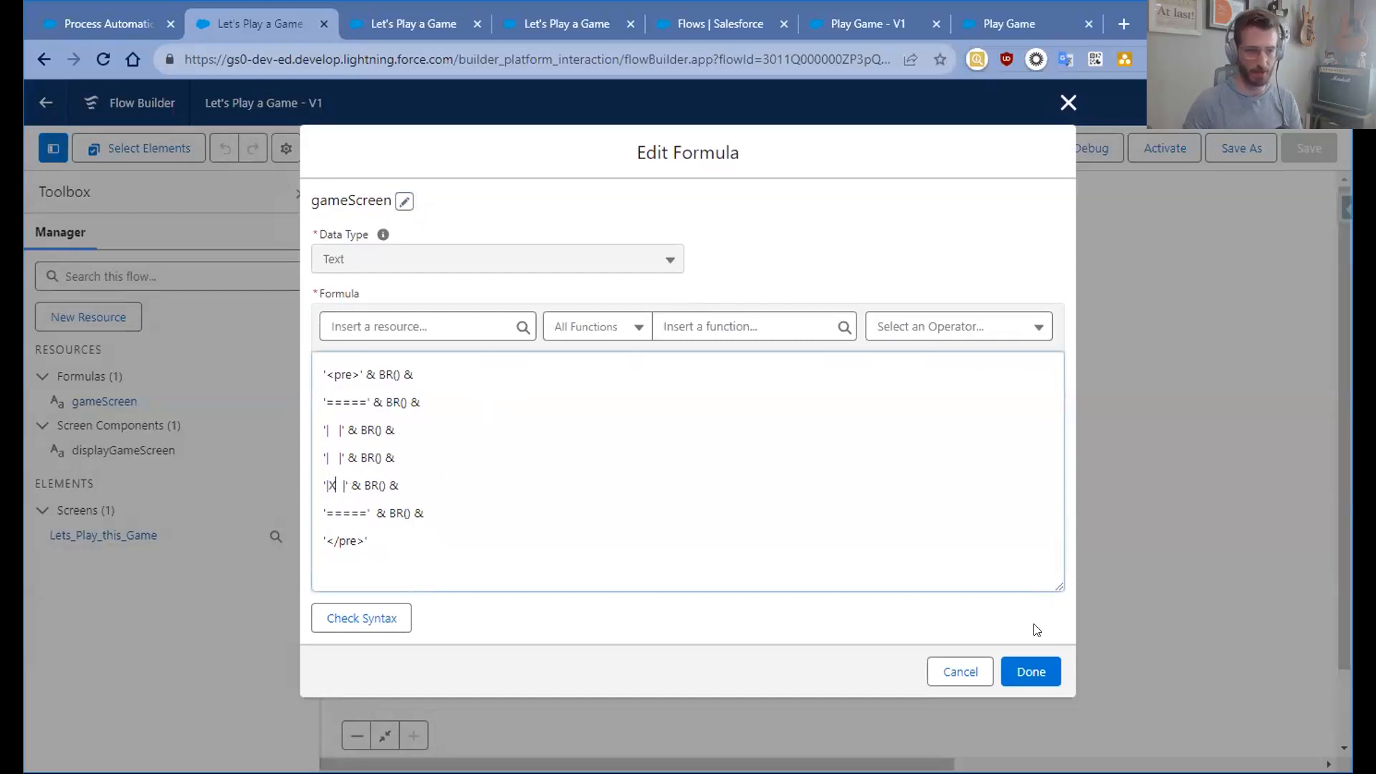
left_click(1034, 672)
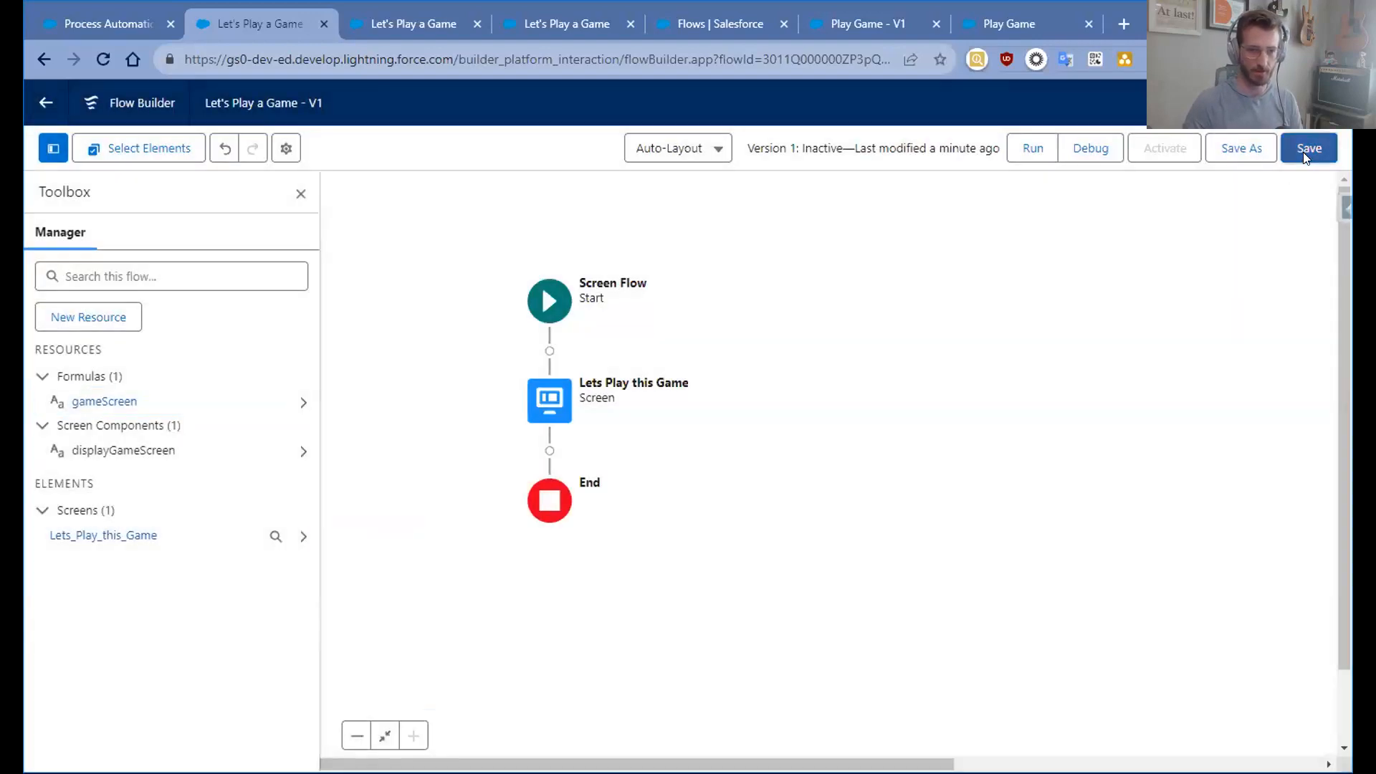
- Save the flow, run it in debug mode, and check where the X sits in the rendered frame
left_click(1303, 152)
left_click(1101, 155)
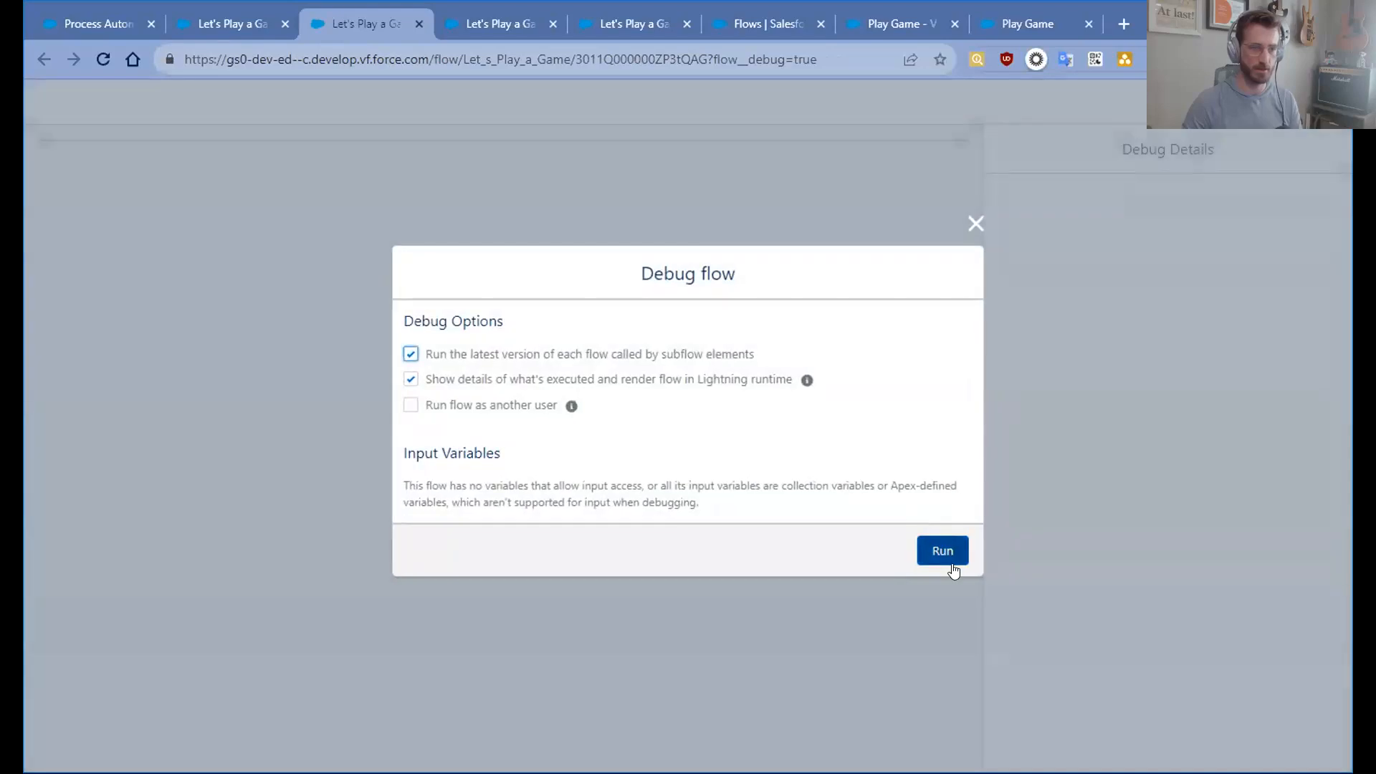
left_click(945, 556)
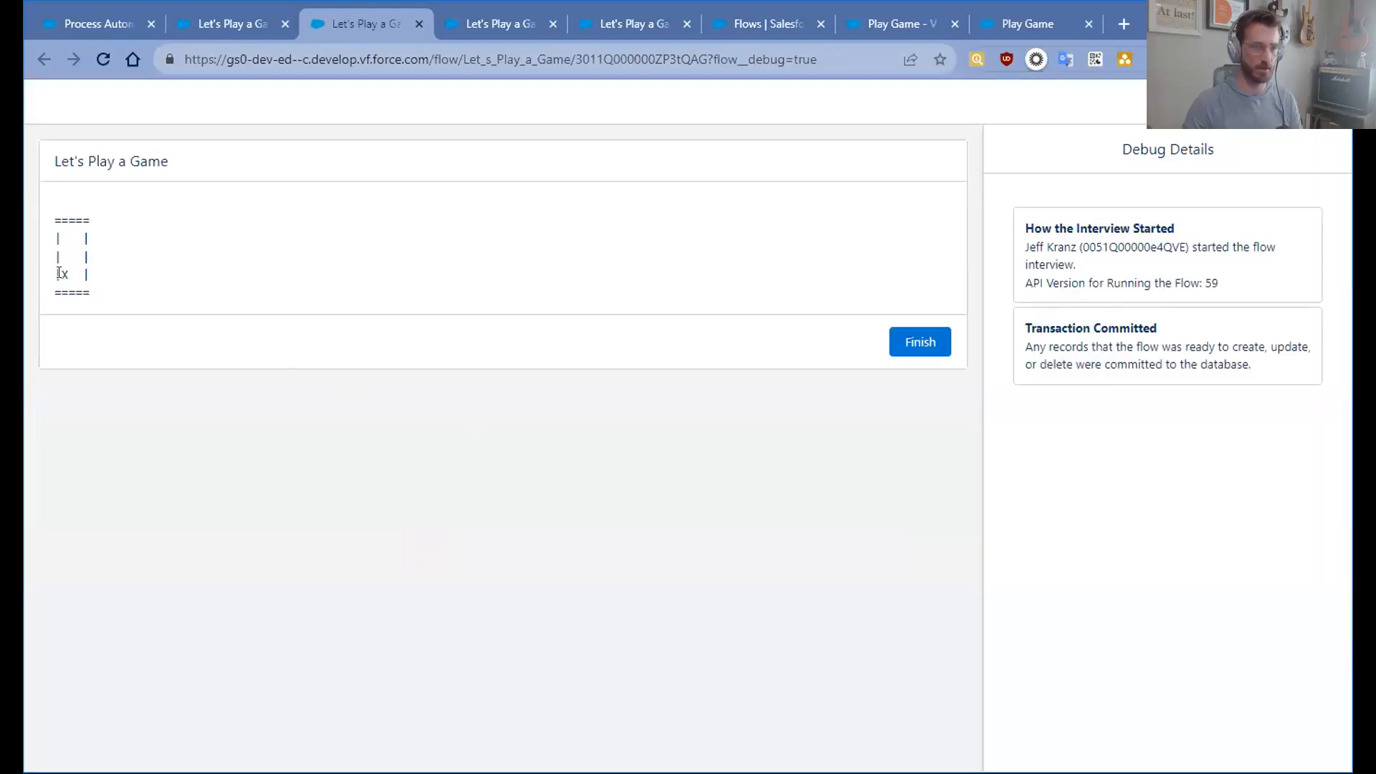
left_click_drag(61, 274, 68, 275)
left_click(106, 288)
- Return to the flow in Flow Builder and add a Slider component below the Display Text on the Lets Play this Game screen
left_click(232, 24)
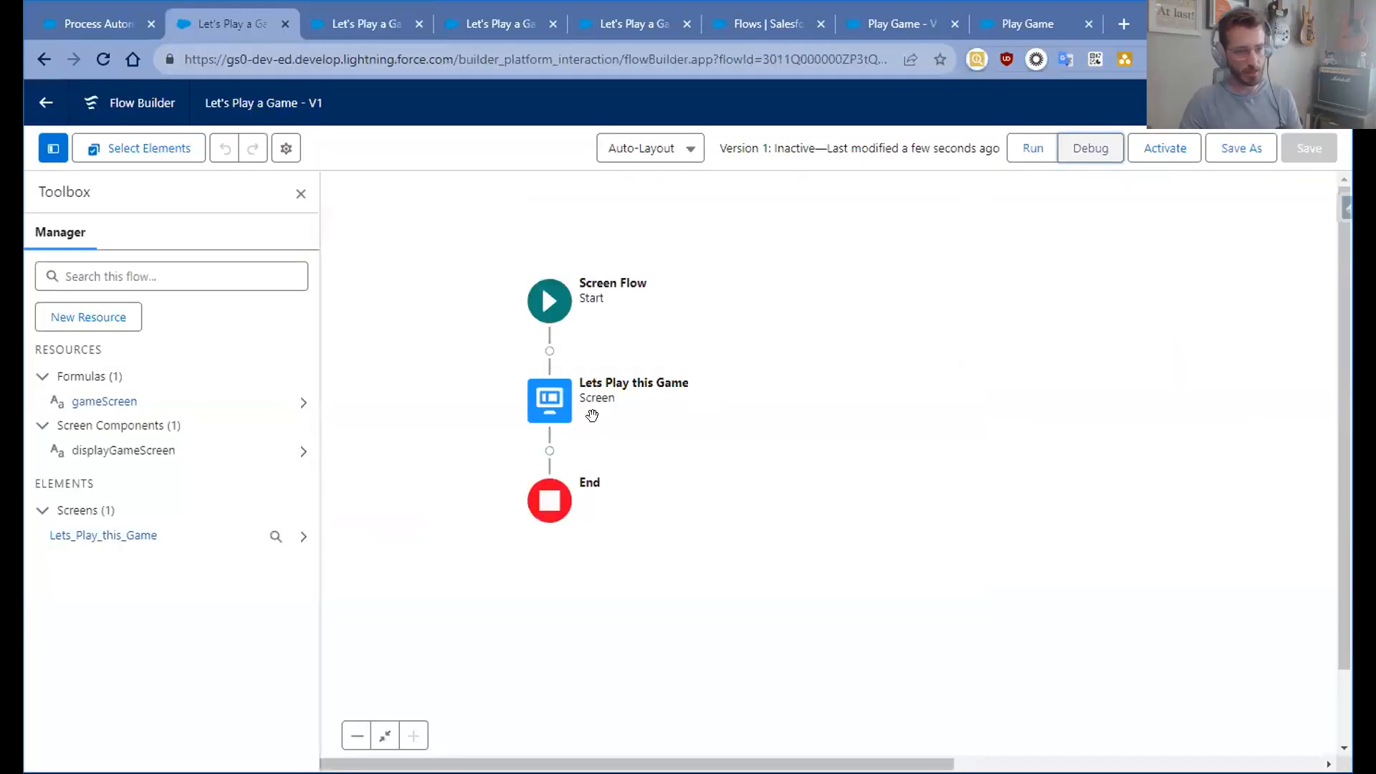
double_click(554, 414)
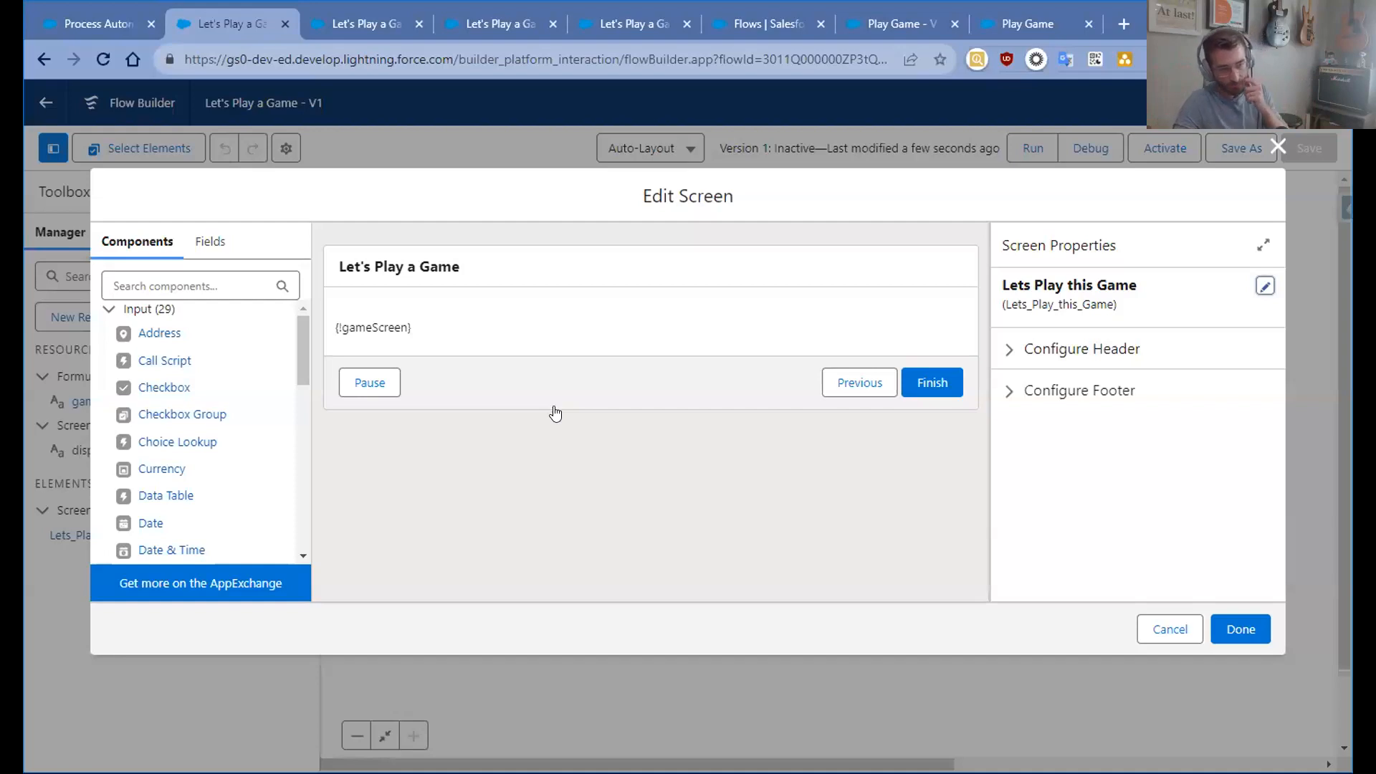
scroll(216, 462, "down", 2)
scroll(215, 462, "down", 2)
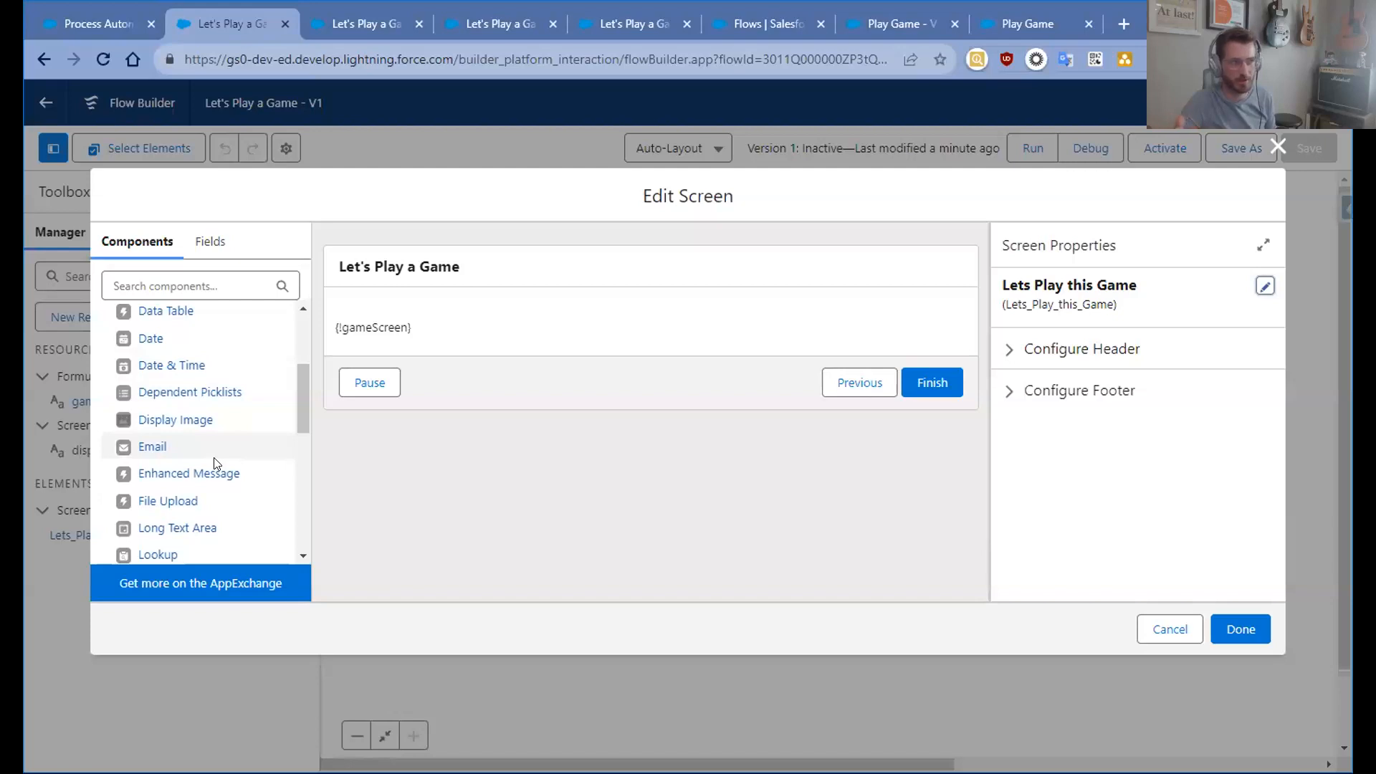
scroll(215, 462, "down", 6)
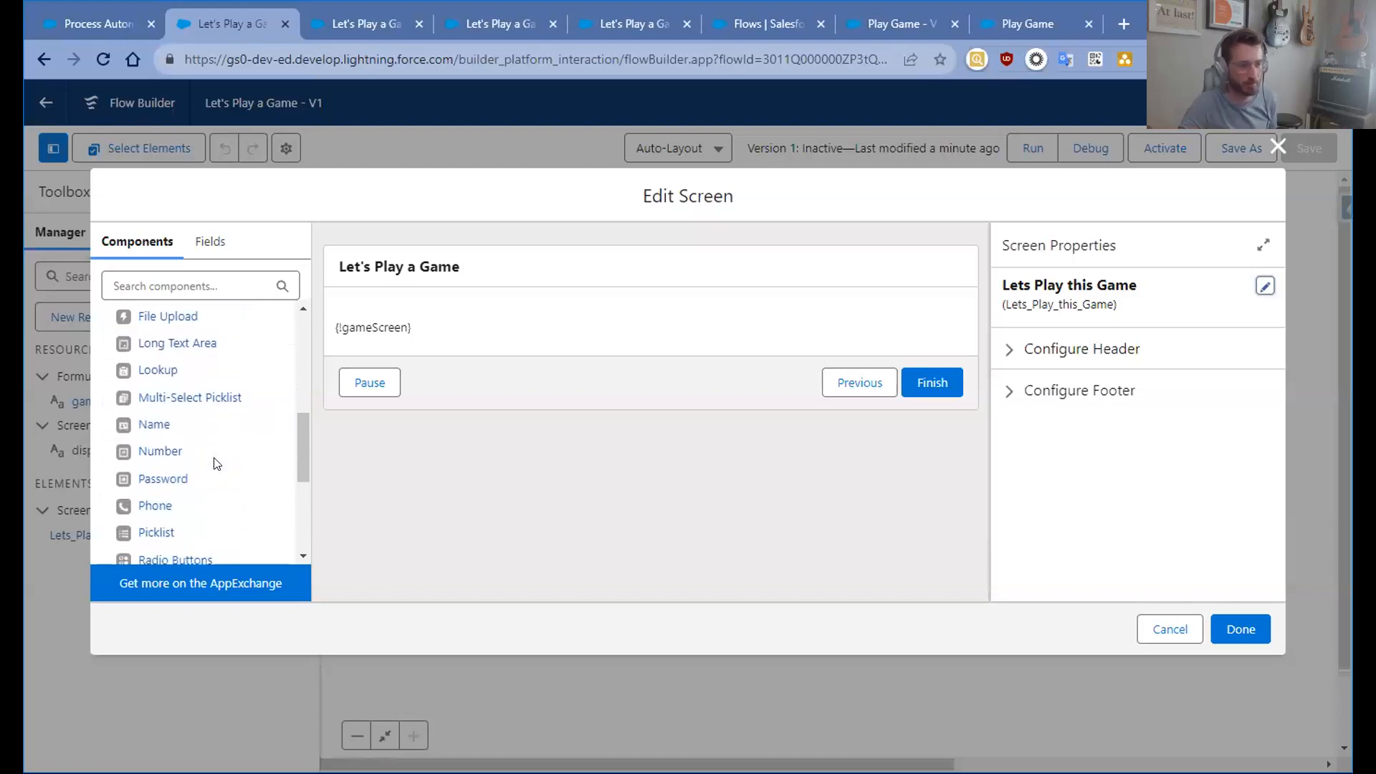
scroll(217, 464, "down", 1)
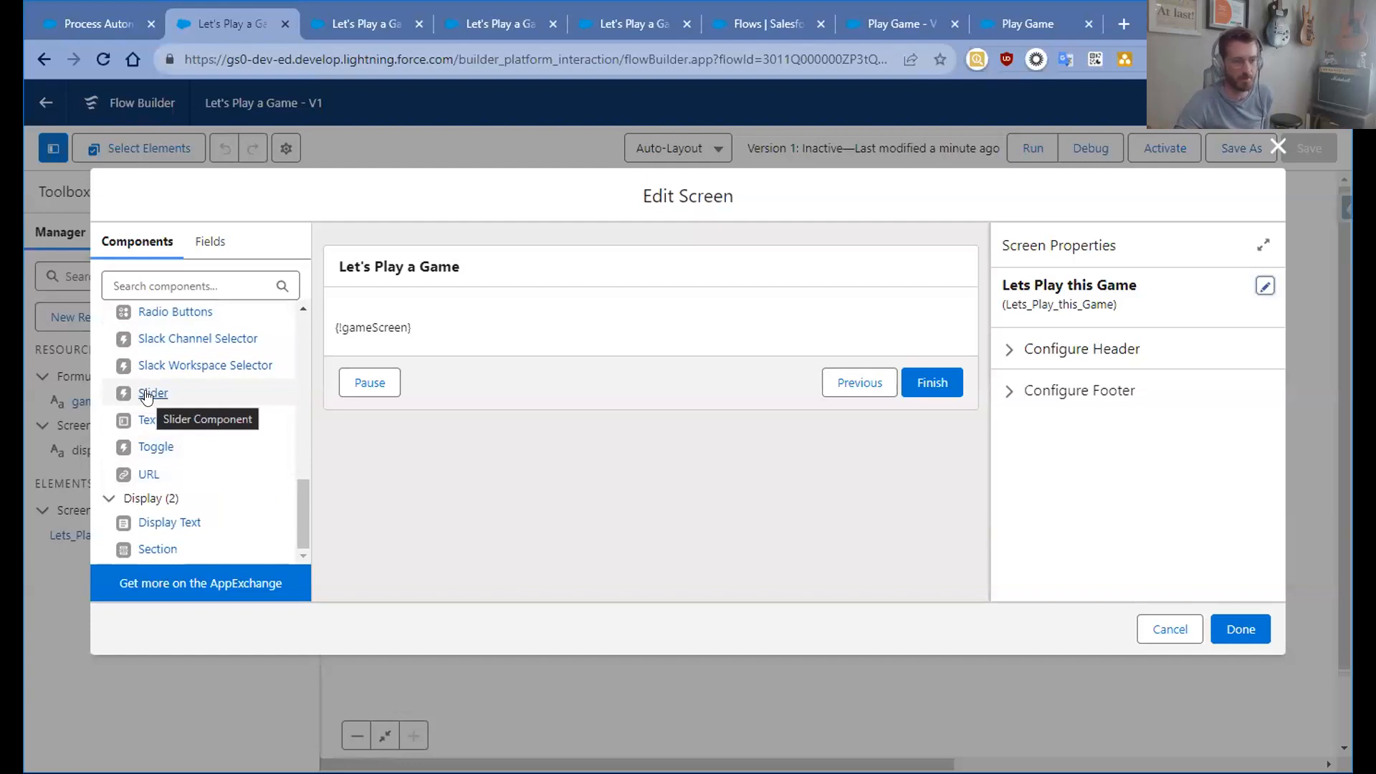
left_click_drag(147, 397, 432, 332)
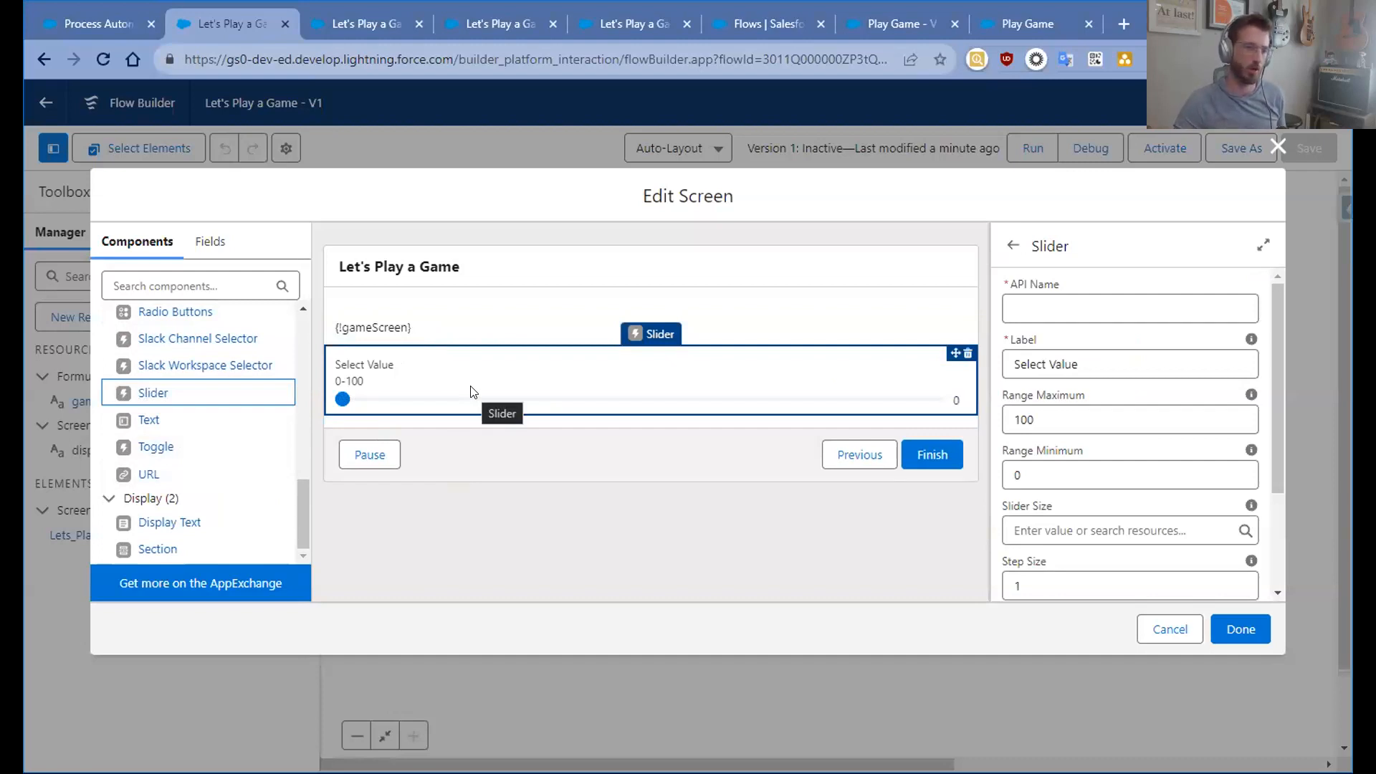
- Give the slider the API name horizontalControl and the label Horizontal Control
left_click(1036, 305)
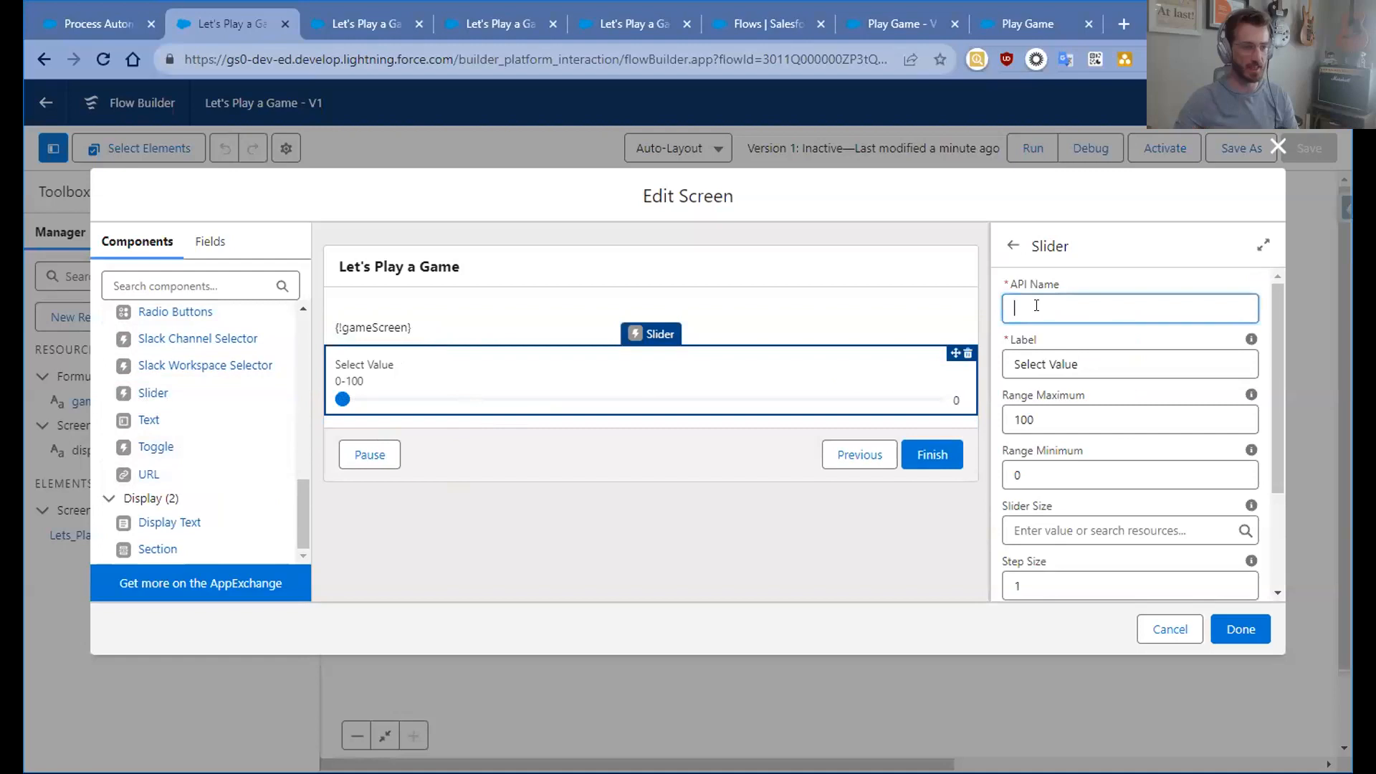
scroll(160, 448, "up", 10)
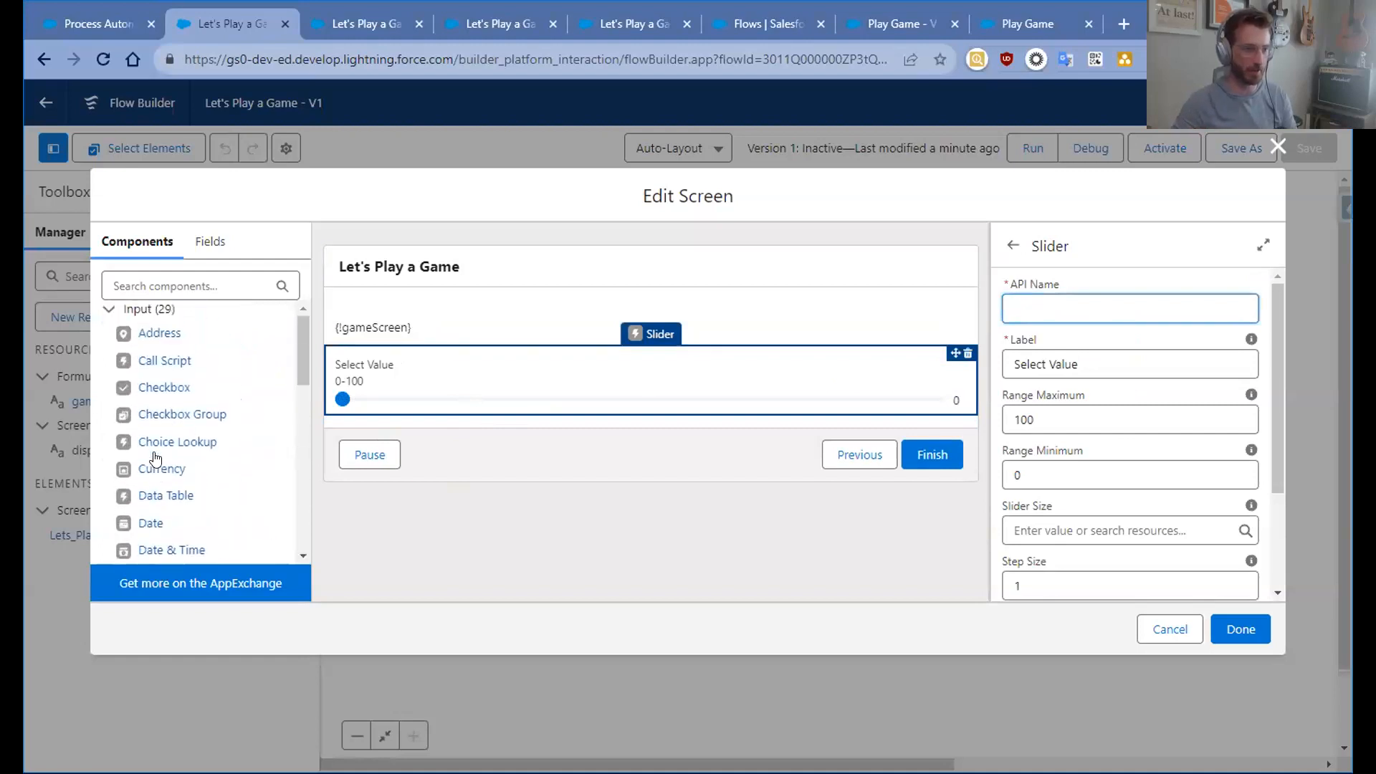
scroll(156, 337, "down", 10)
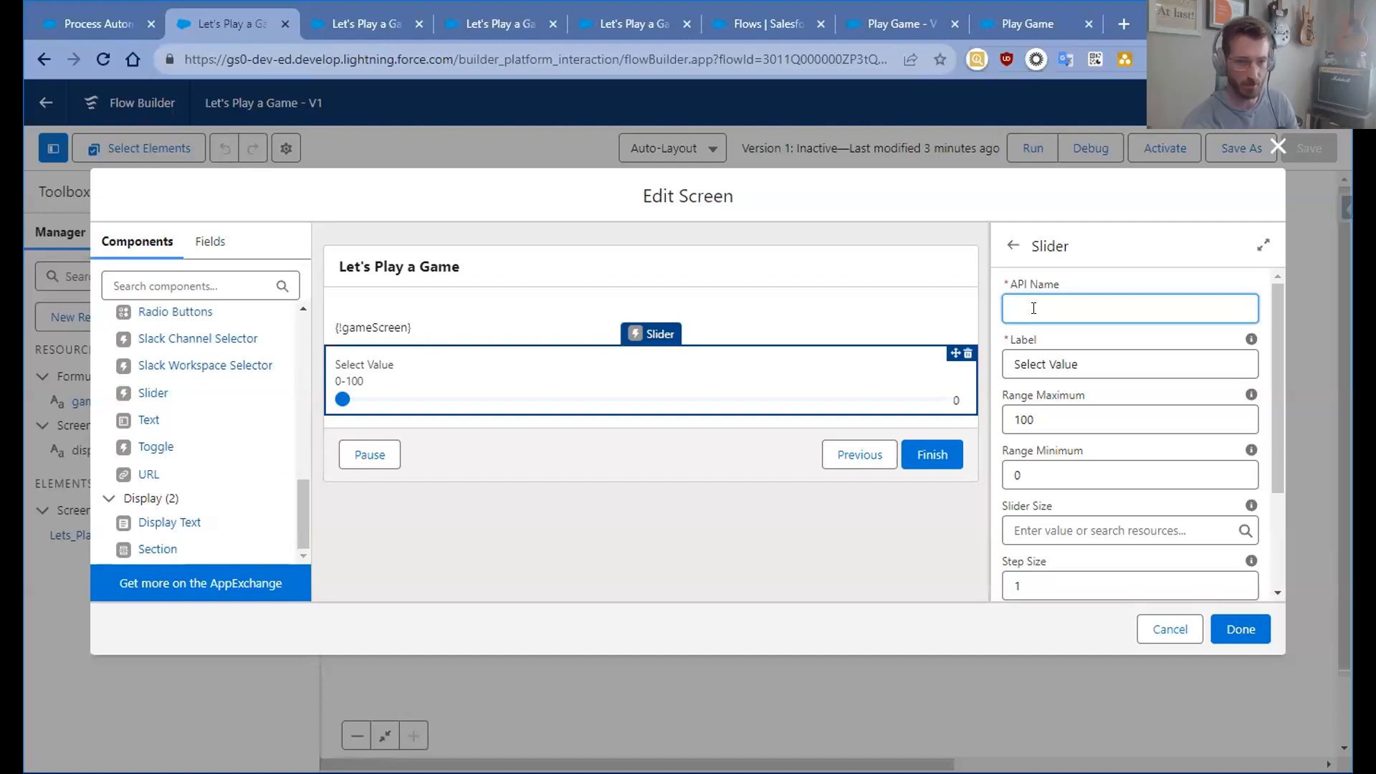
type("horizontal")
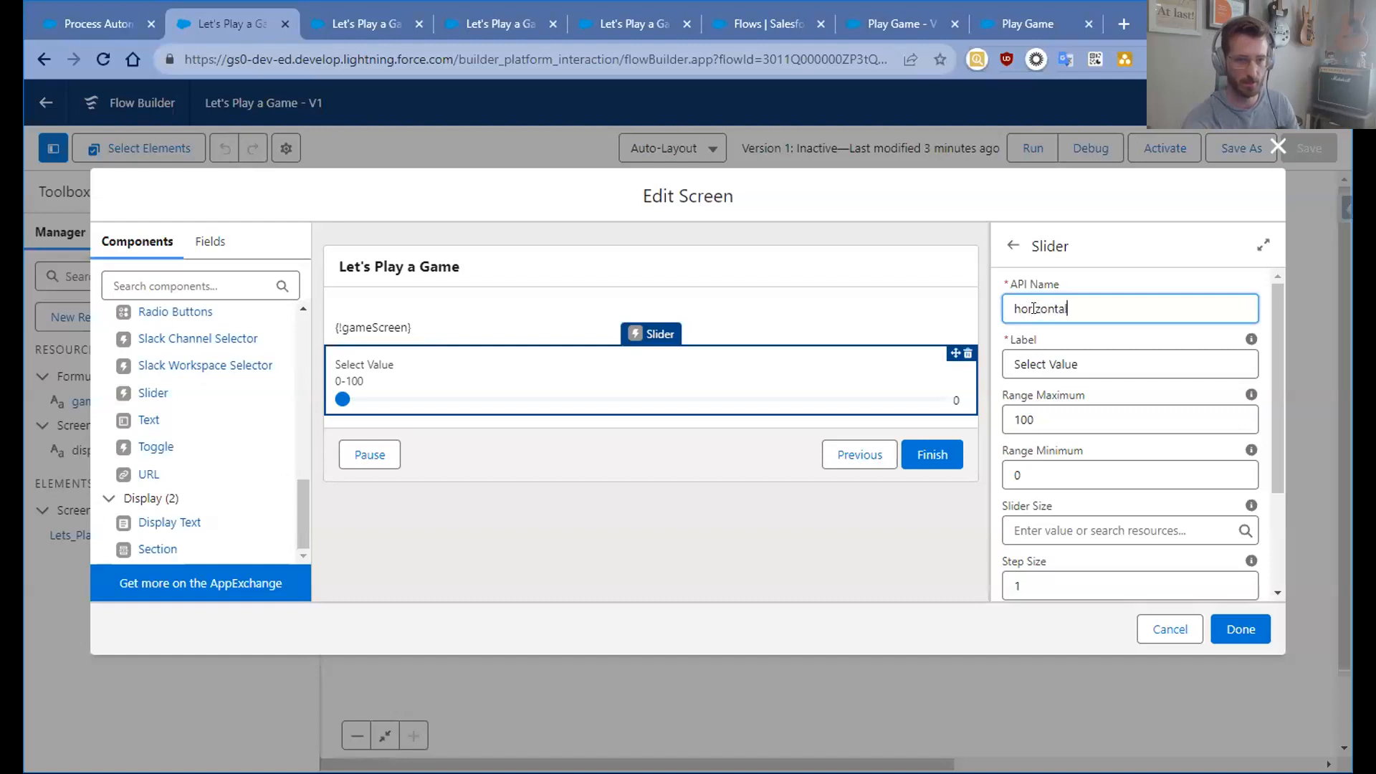
type("Control")
key("Tab")
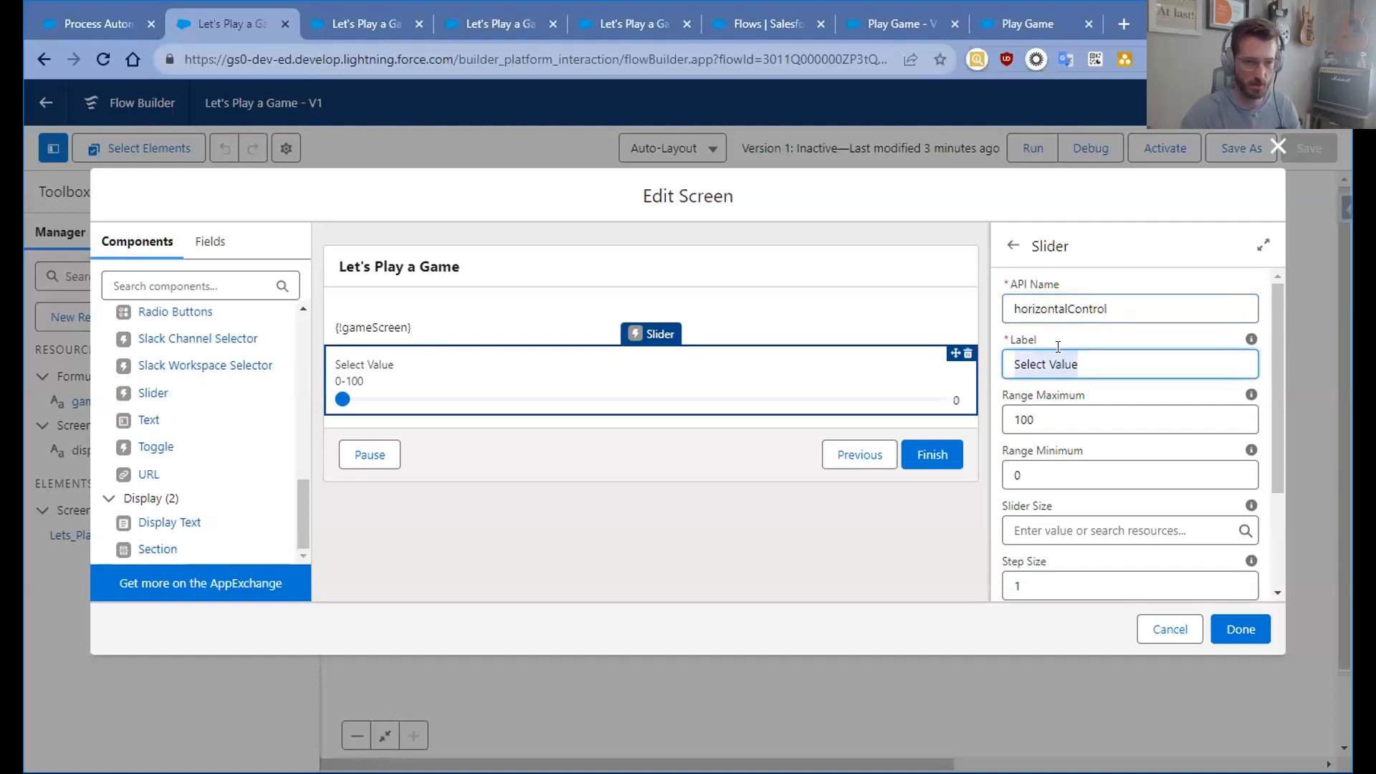
type("Ho")
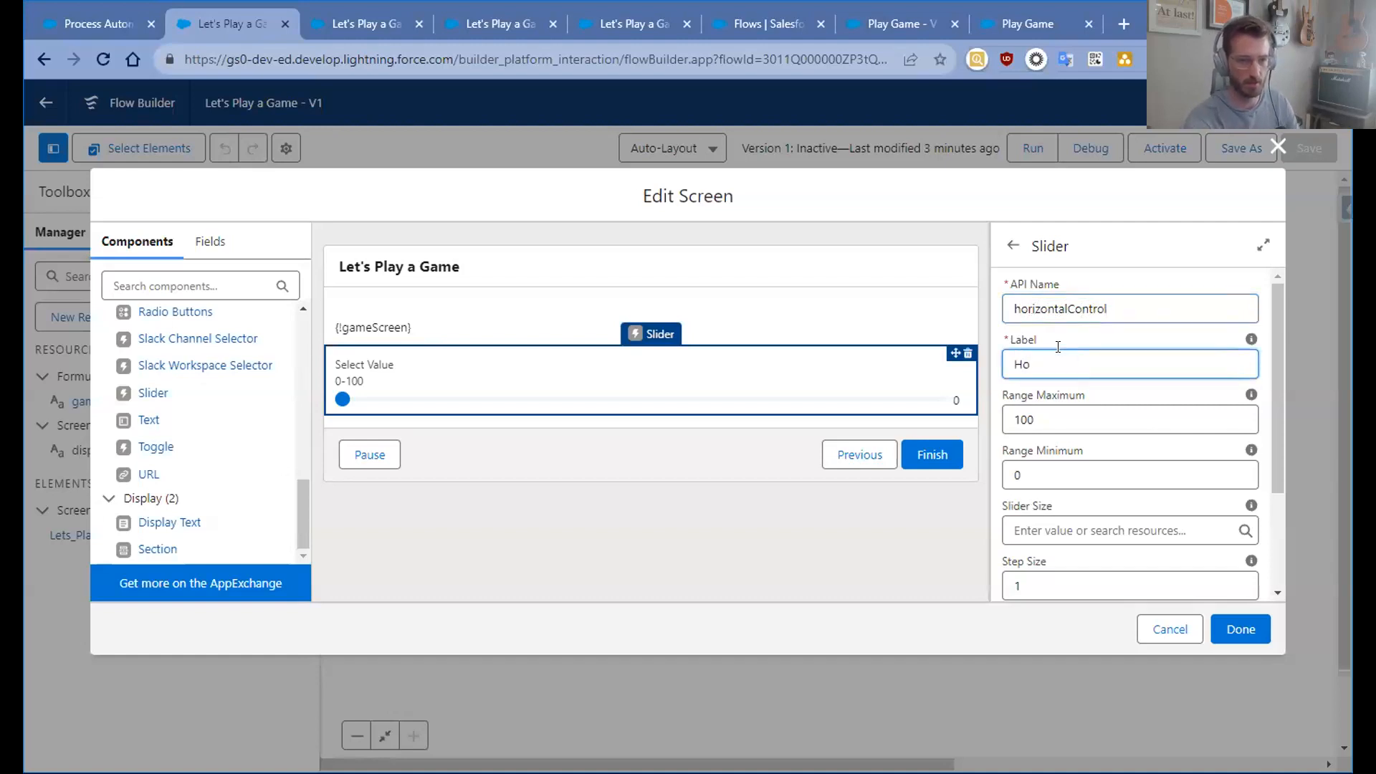
type("rizontal Control")
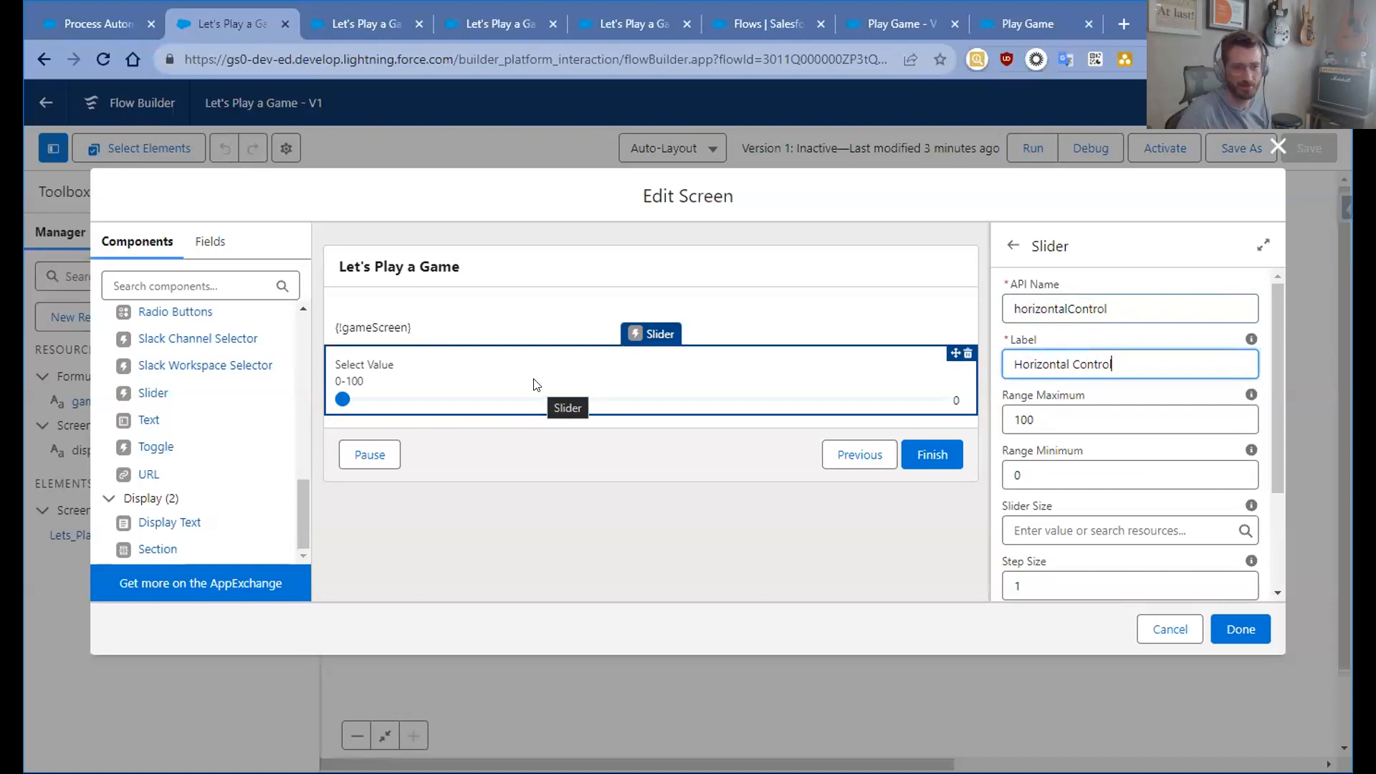
- Set the slider's range minimum to 1 and range maximum to 3
left_click(1006, 466)
type("1")
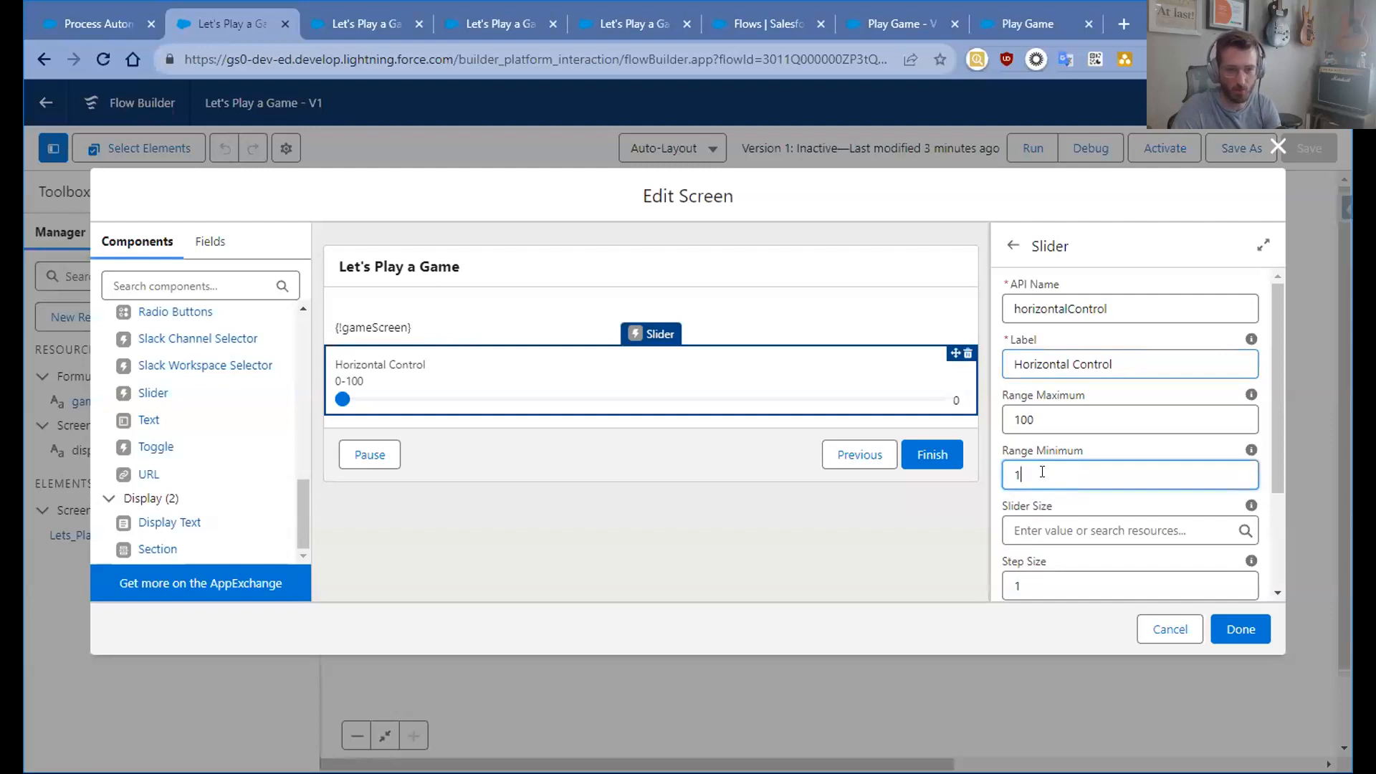
left_click(1019, 407)
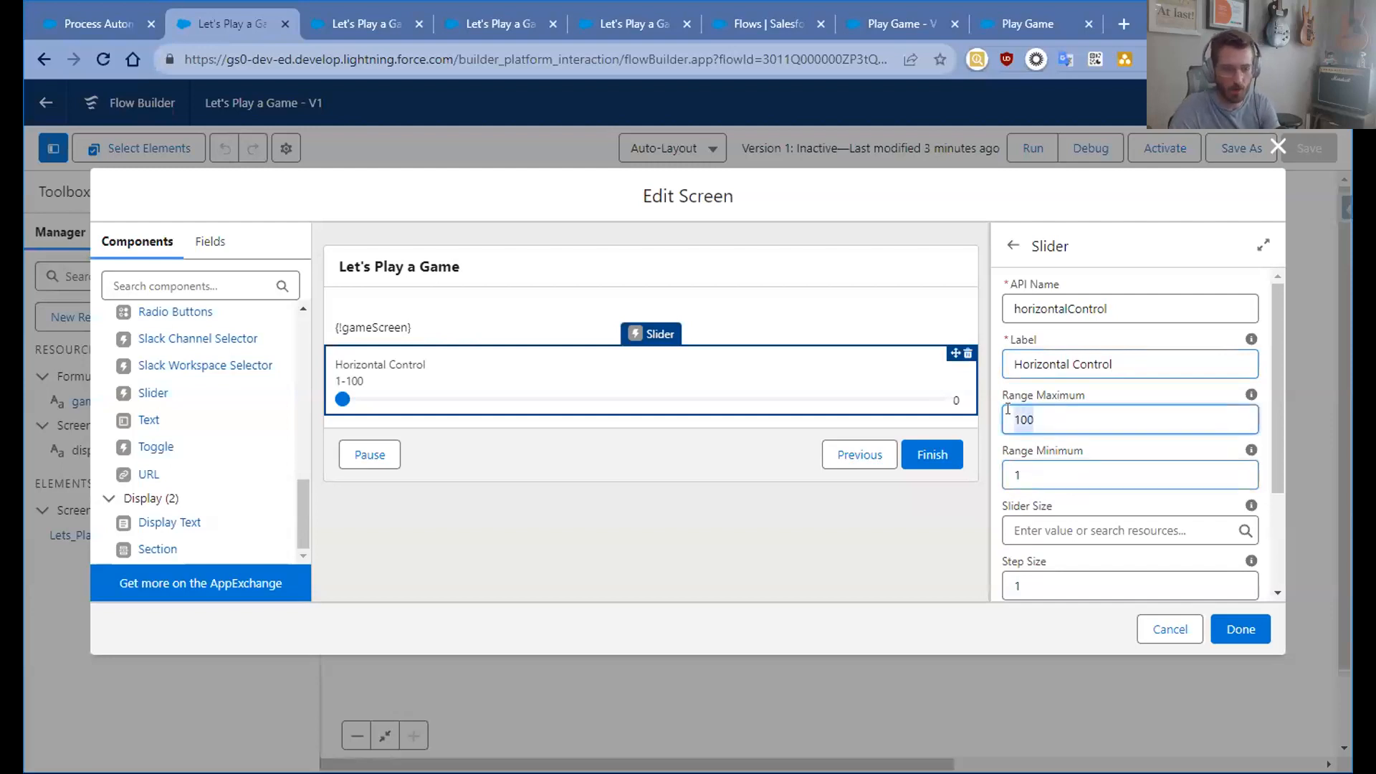
type("3")
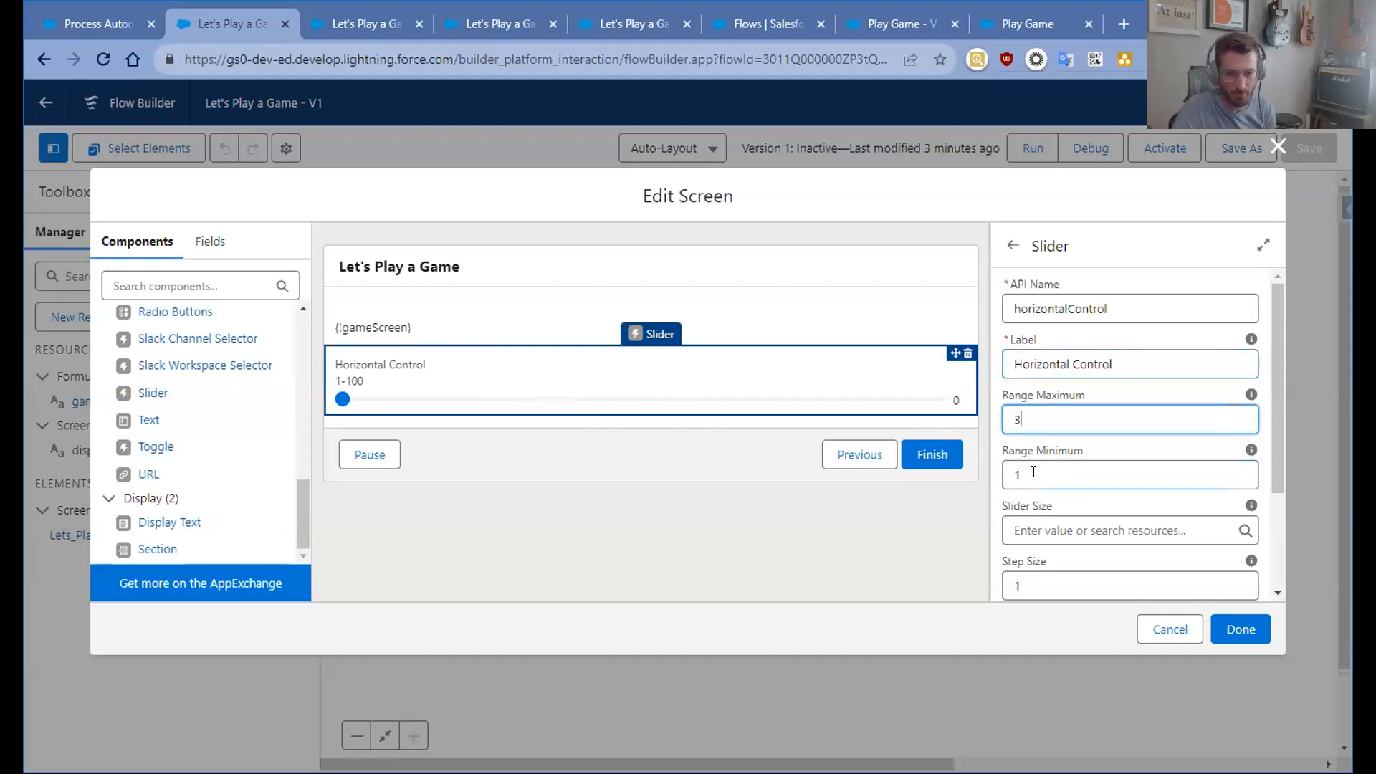
- Set the slider's value to 1 and finish editing the screen
scroll(1033, 471, "down", 2)
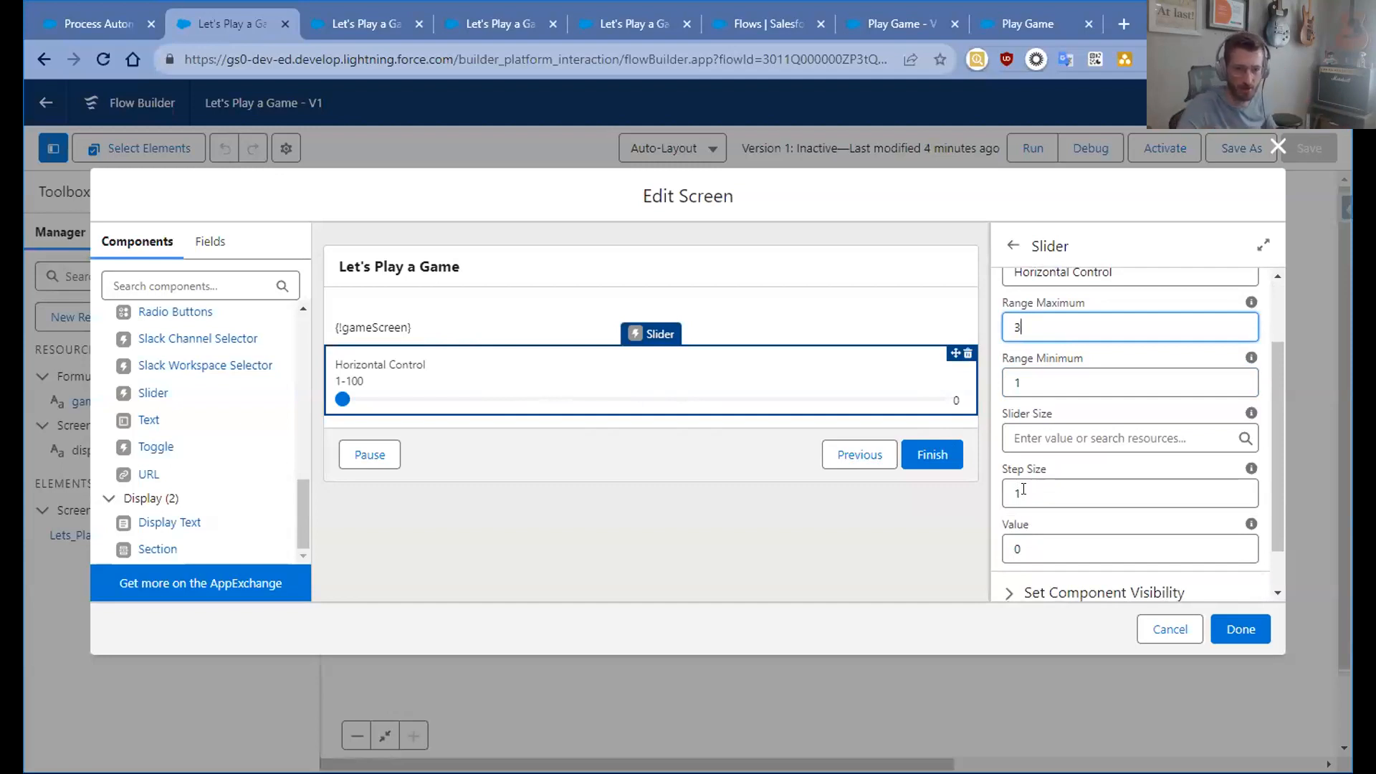
left_click(999, 539)
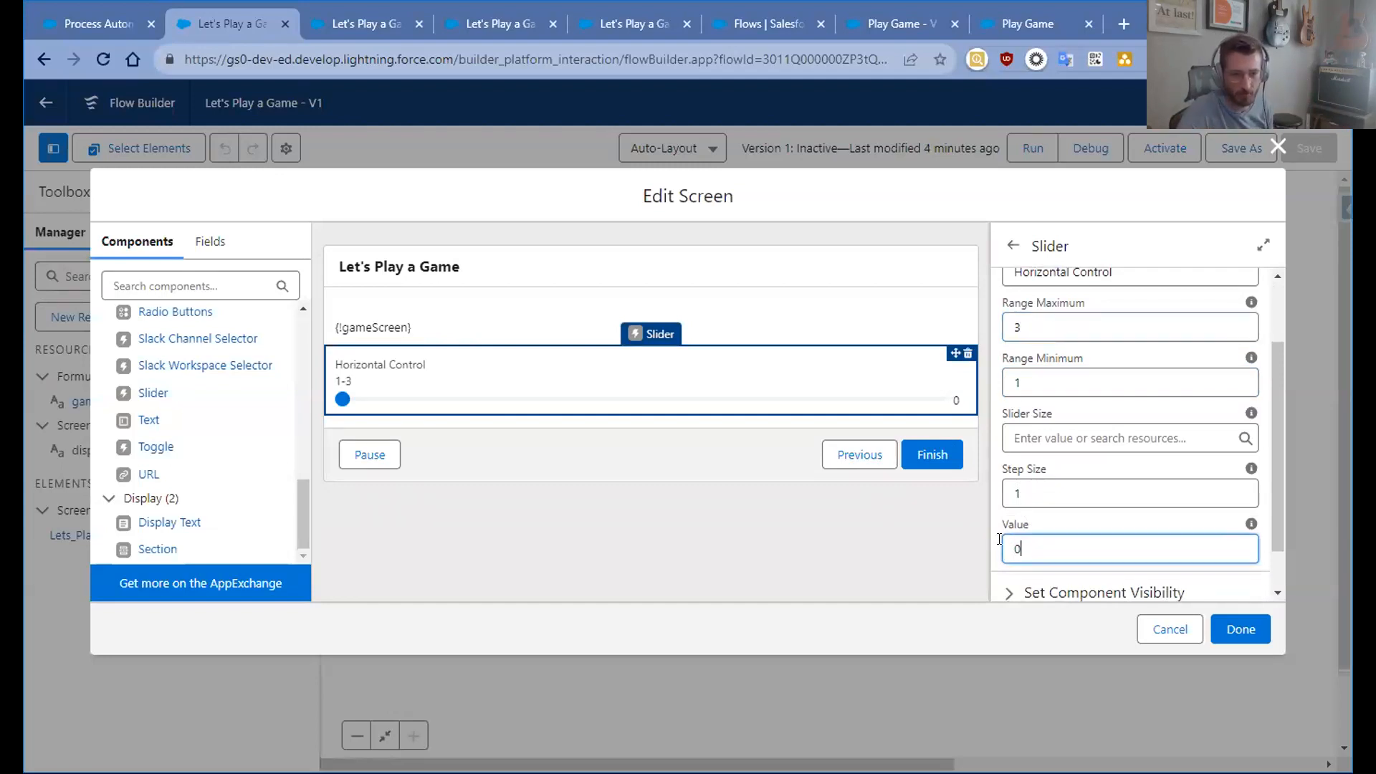
key("BackSpace")
type("1")
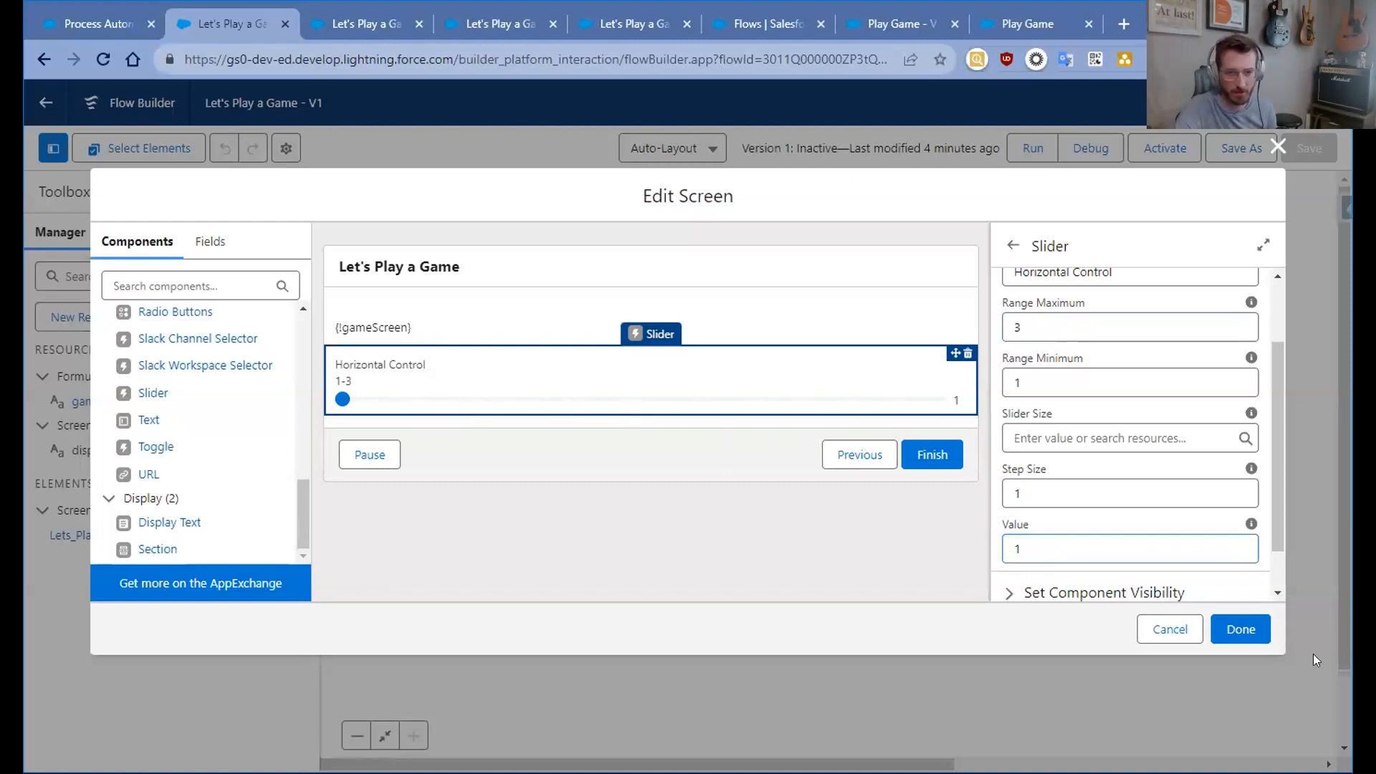
left_click(1242, 622)
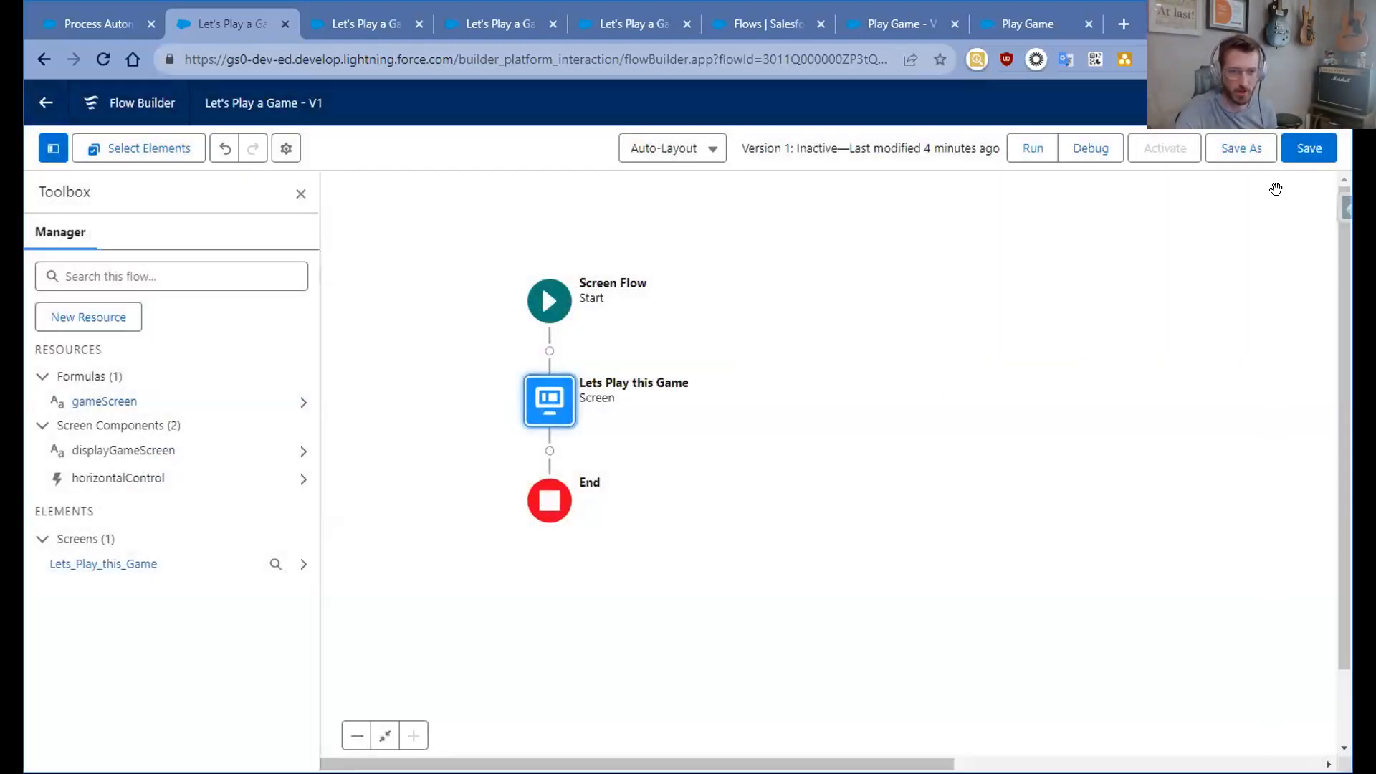
- Save the flow and start a debug run of it to test the Horizontal Control slider
left_click(1311, 146)
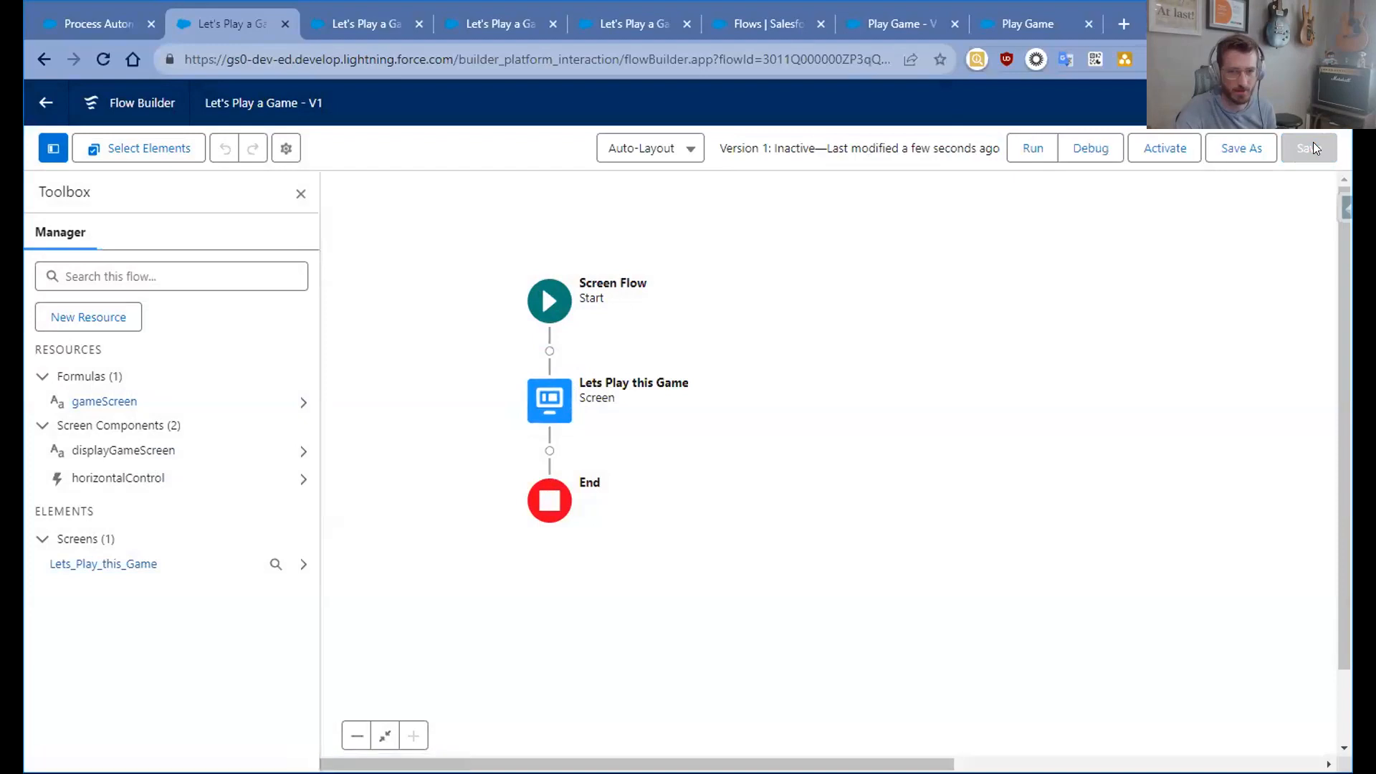
left_click(1093, 146)
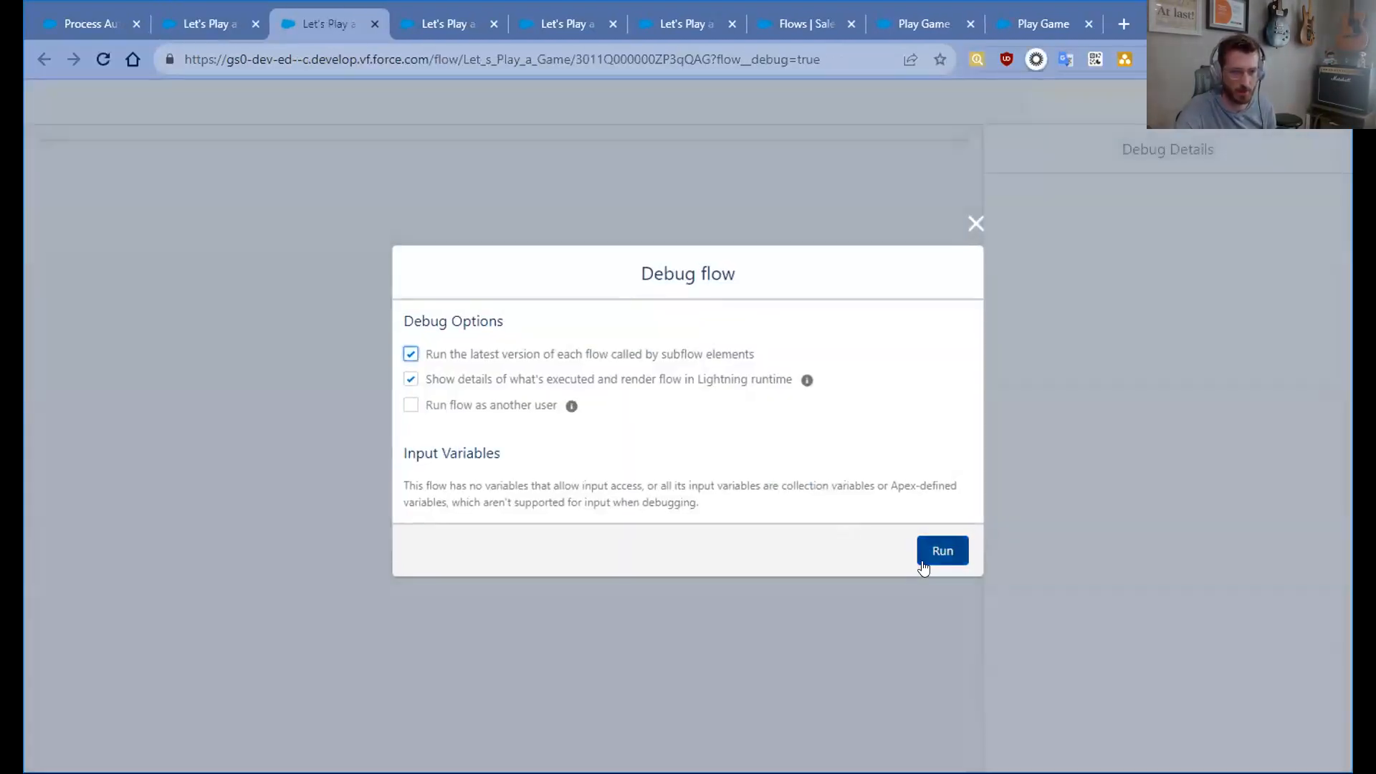
left_click(928, 559)
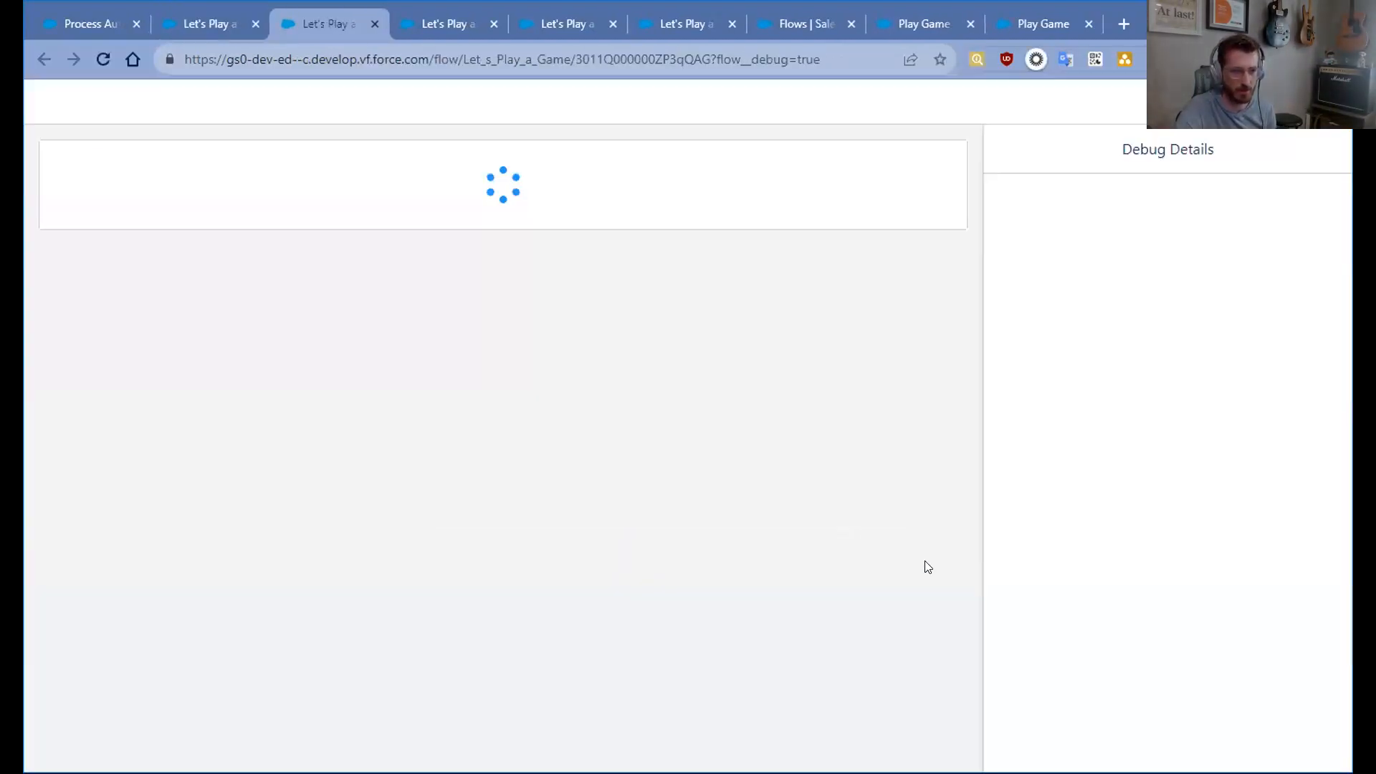
left_click_drag(55, 364, 190, 251)
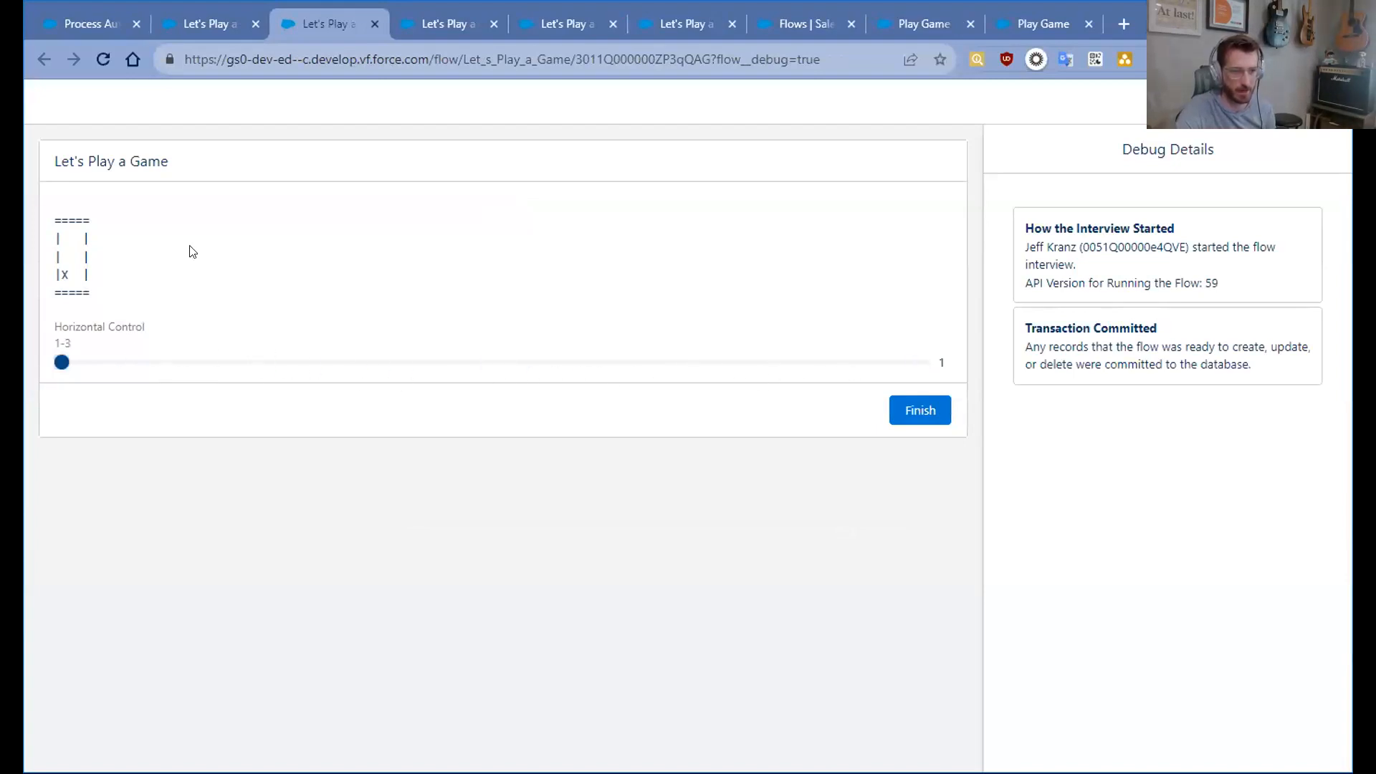
- Return to Flow Builder and add a Display Text component named displayDebugging below the slider on the Lets Play this Game screen
left_click(193, 28)
left_click(550, 390)
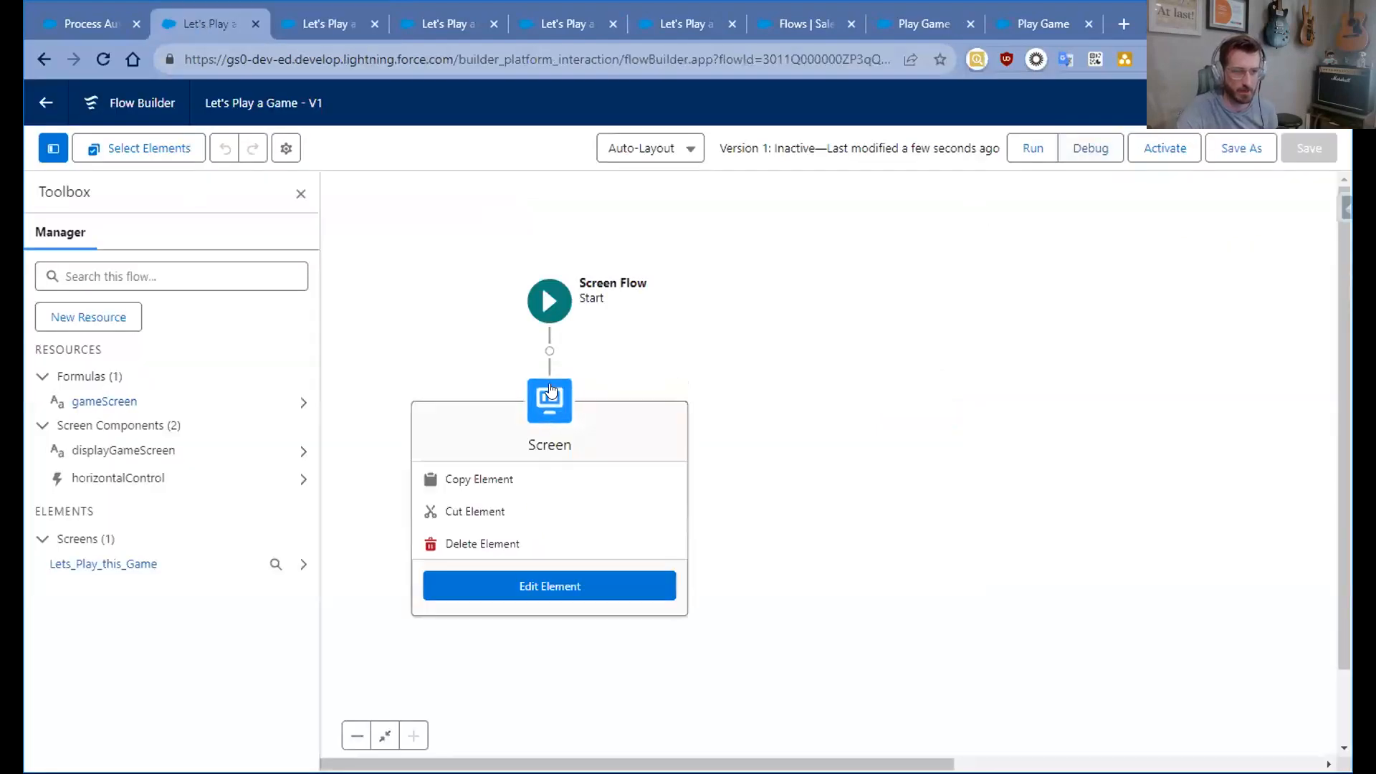
double_click(550, 391)
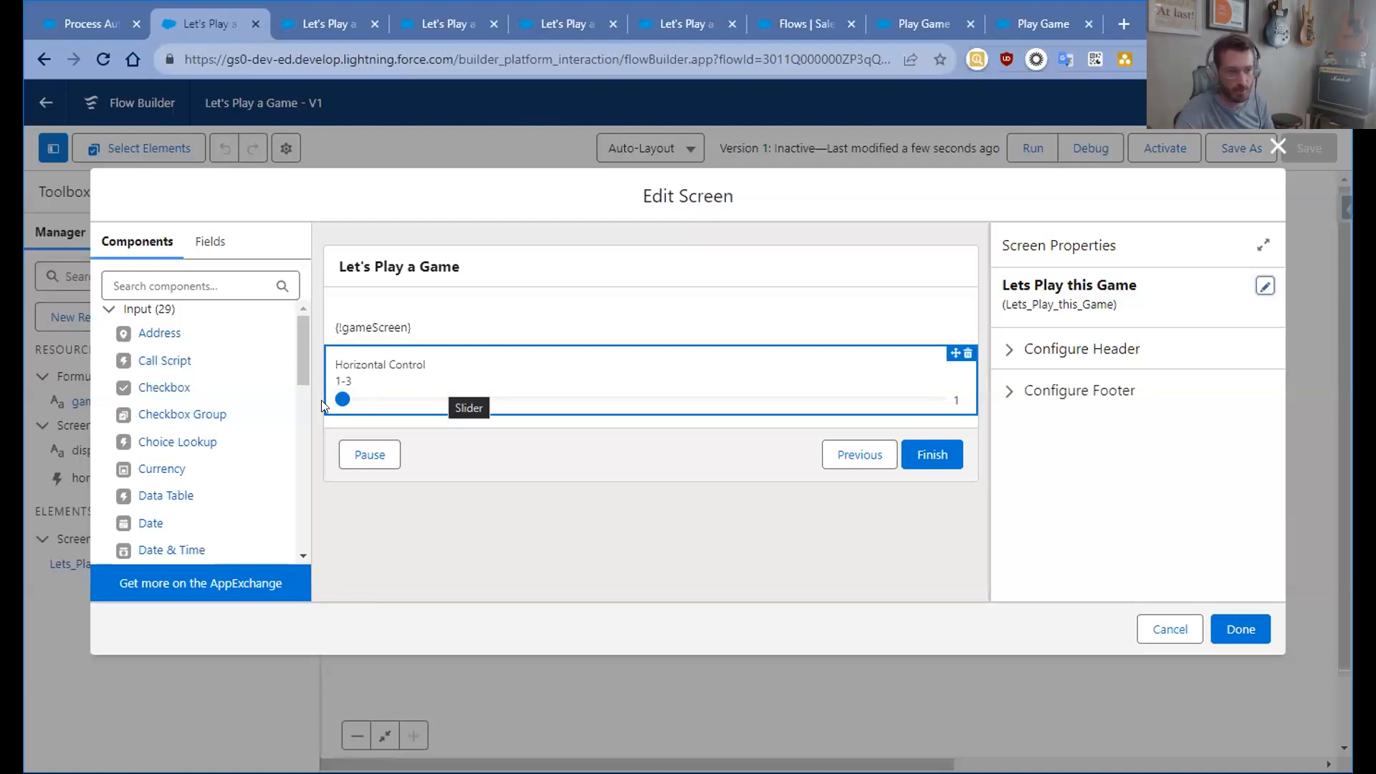
scroll(202, 384, "down", 10)
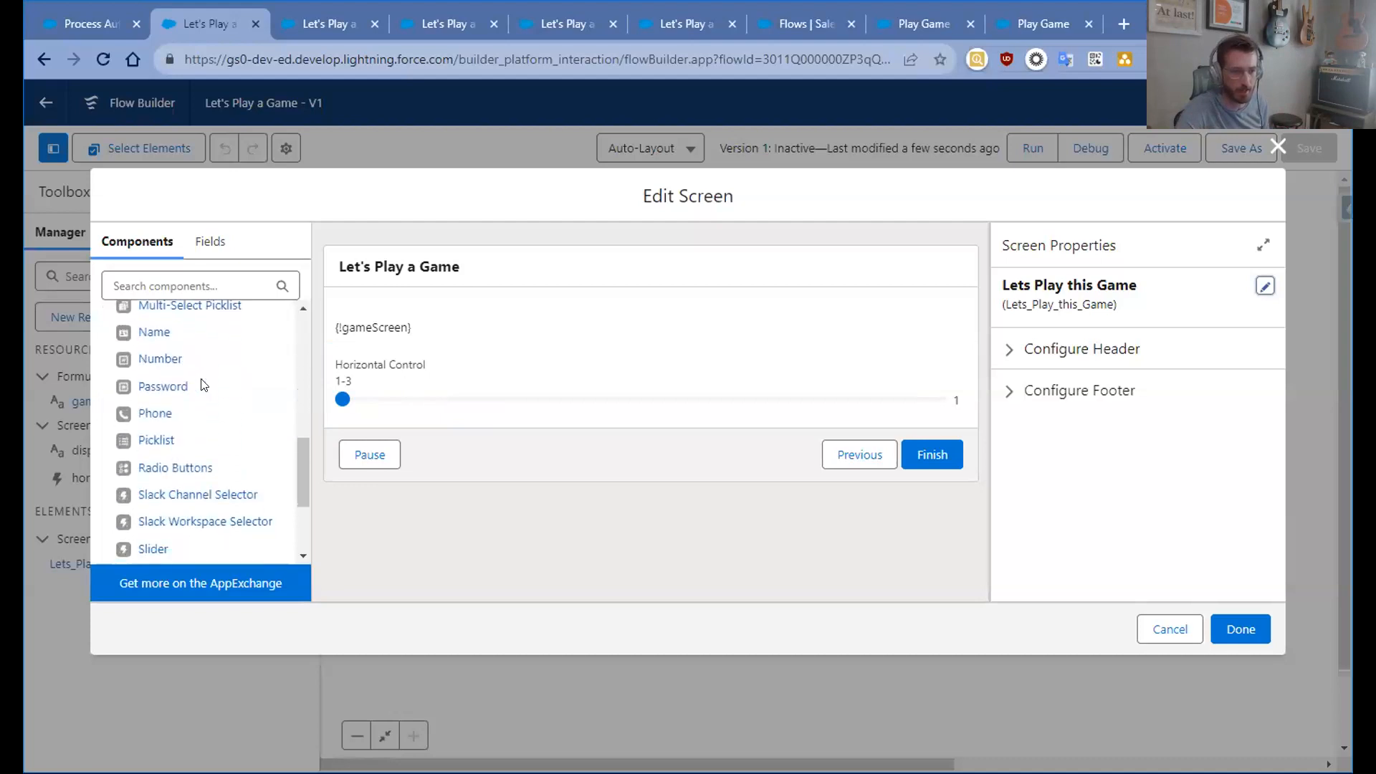
left_click_drag(169, 524, 485, 413)
left_click(1026, 317)
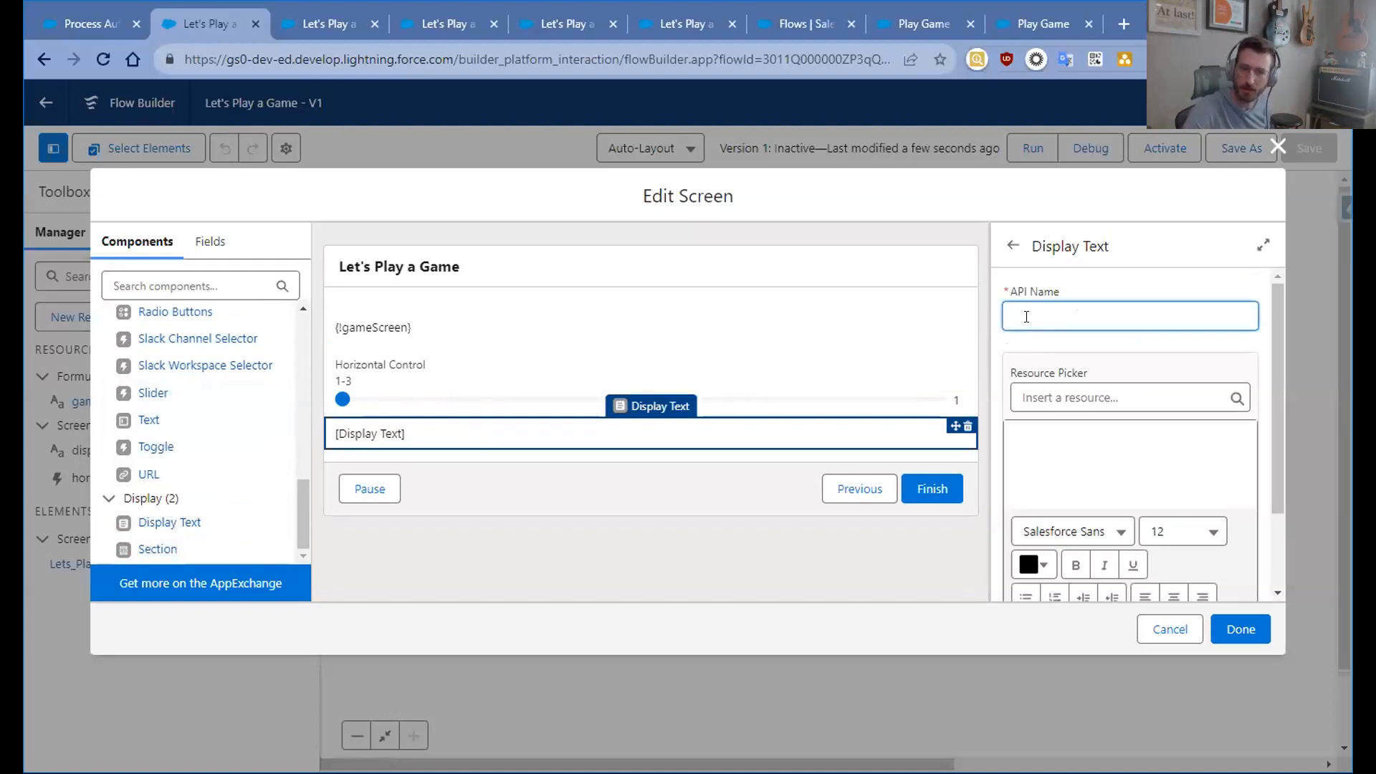
type("displayDebugging")
- Set the displayDebugging text to "Horizontal Control: {!horizontalControl.value}" and finish editing the screen
left_click(1037, 449)
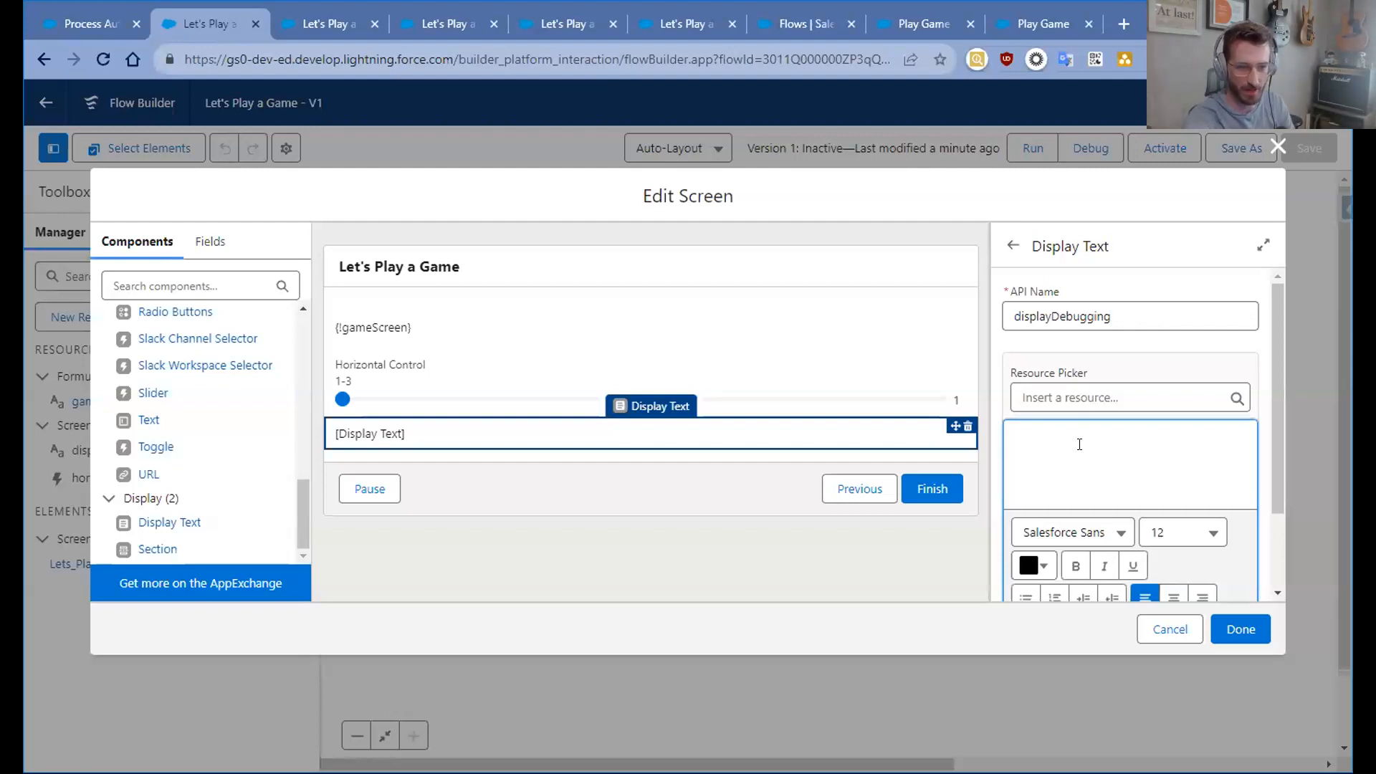
type("Horizont")
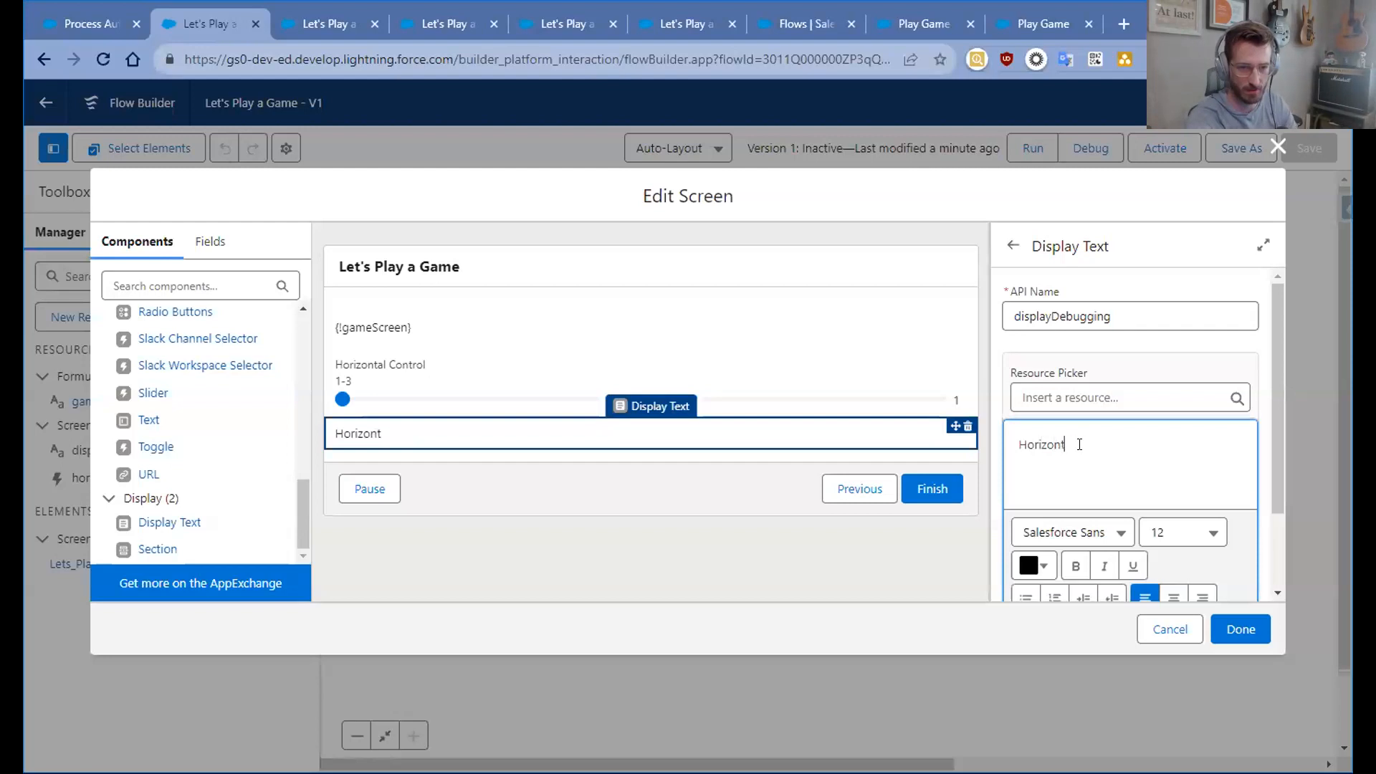
type("al Control:")
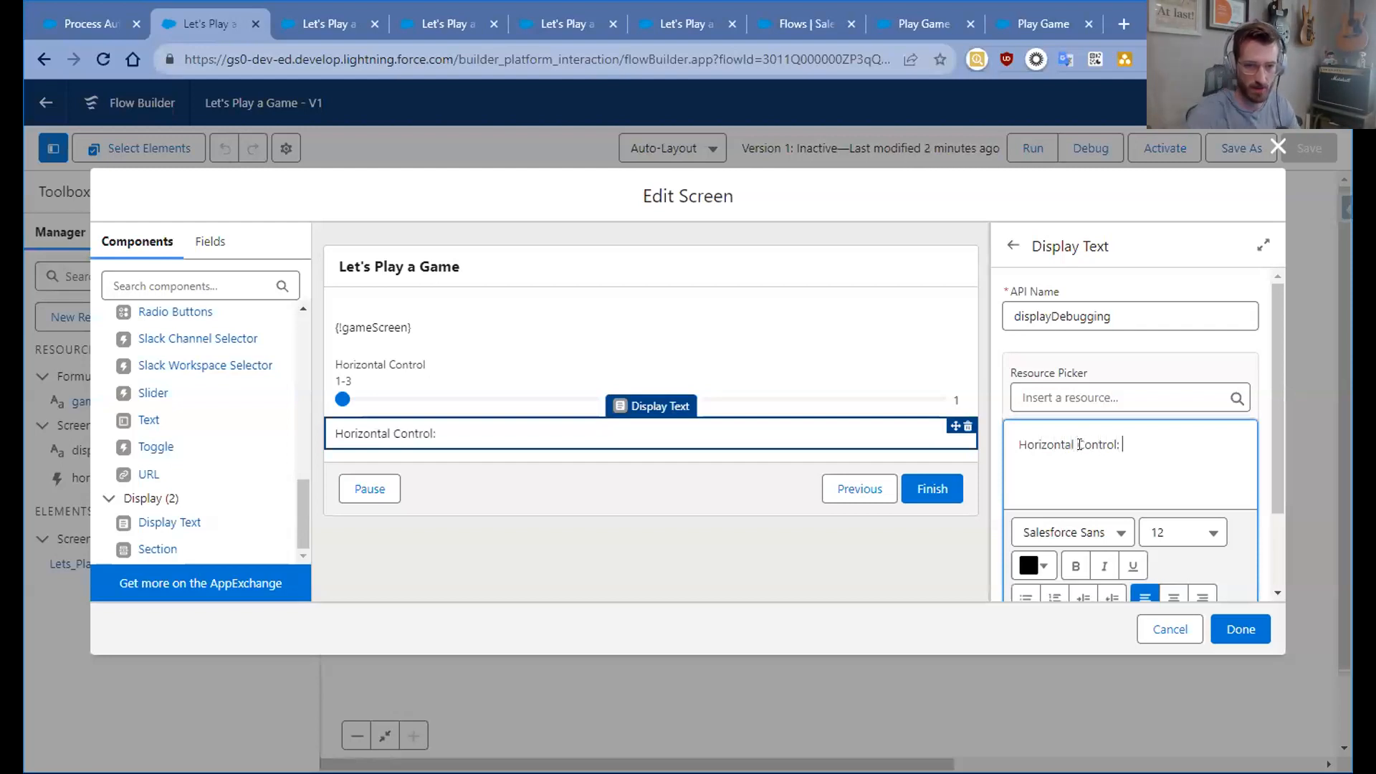
left_click(1052, 396)
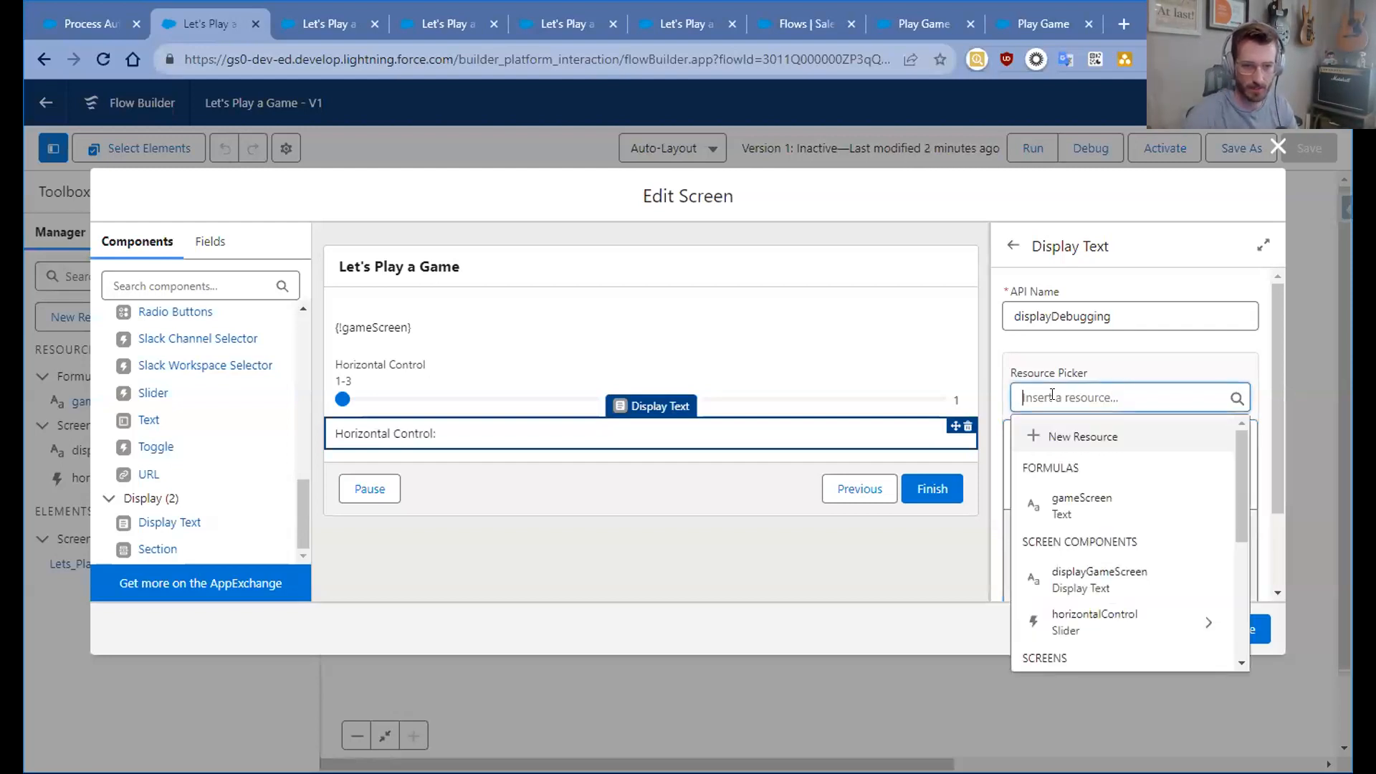
left_click(1094, 621)
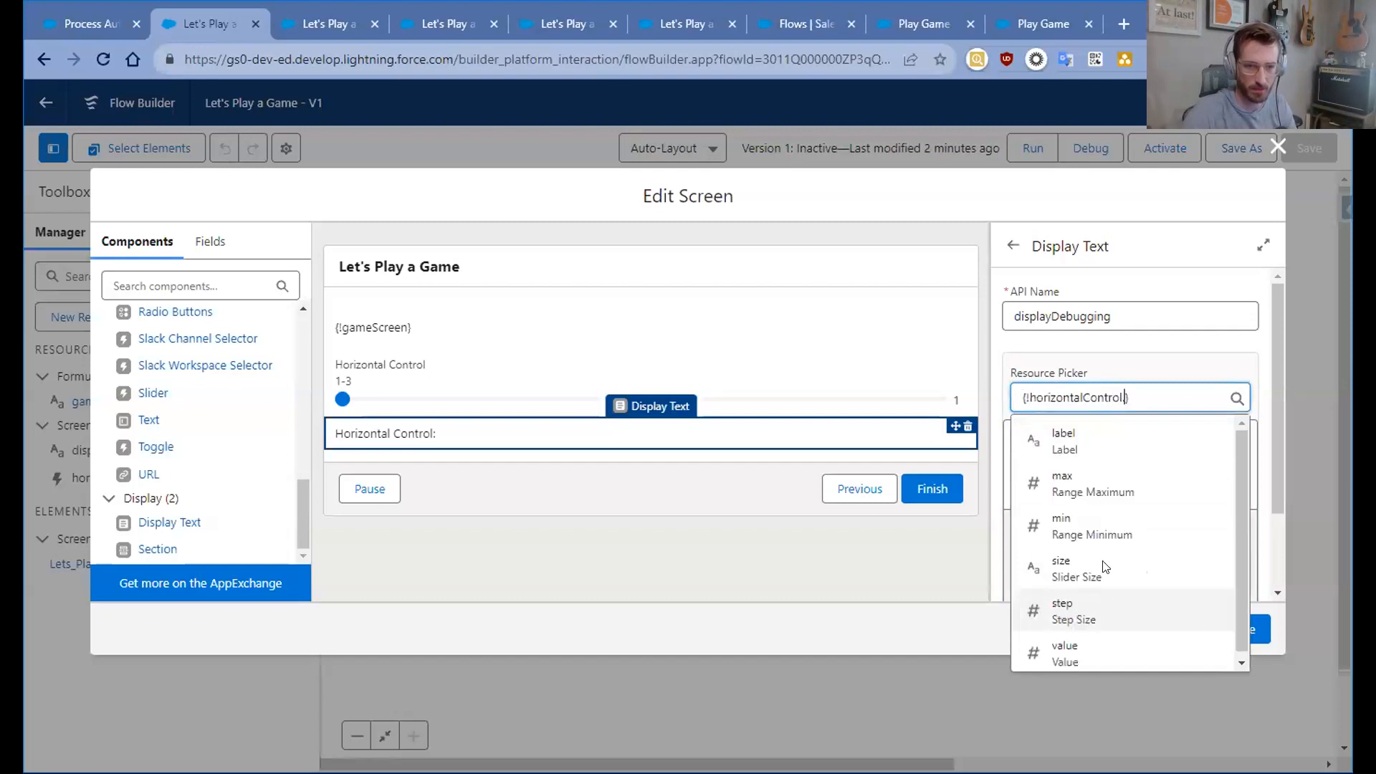
left_click(1081, 651)
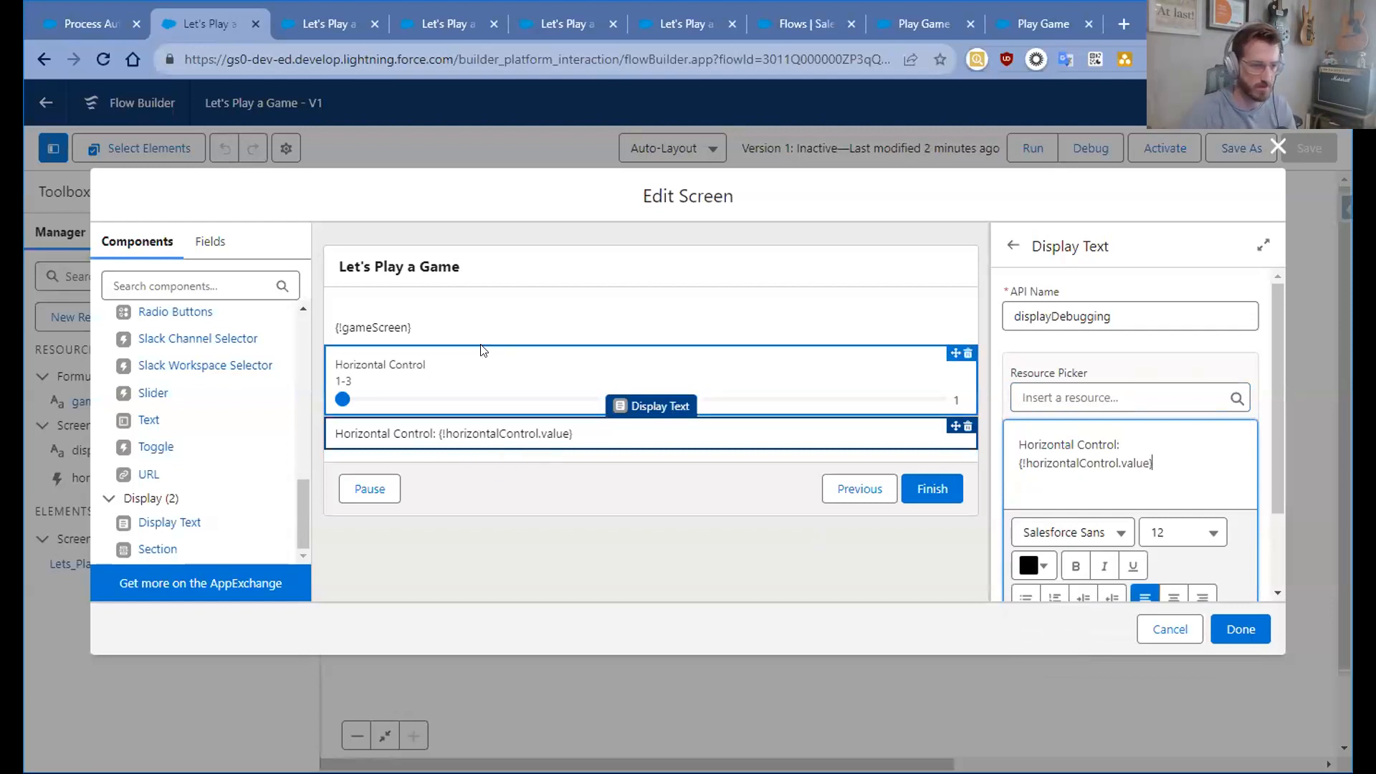
left_click(1221, 615)
- Open the gameScreen formula for editing and enlarge its formula area to work on the row containing X
double_click(100, 401)
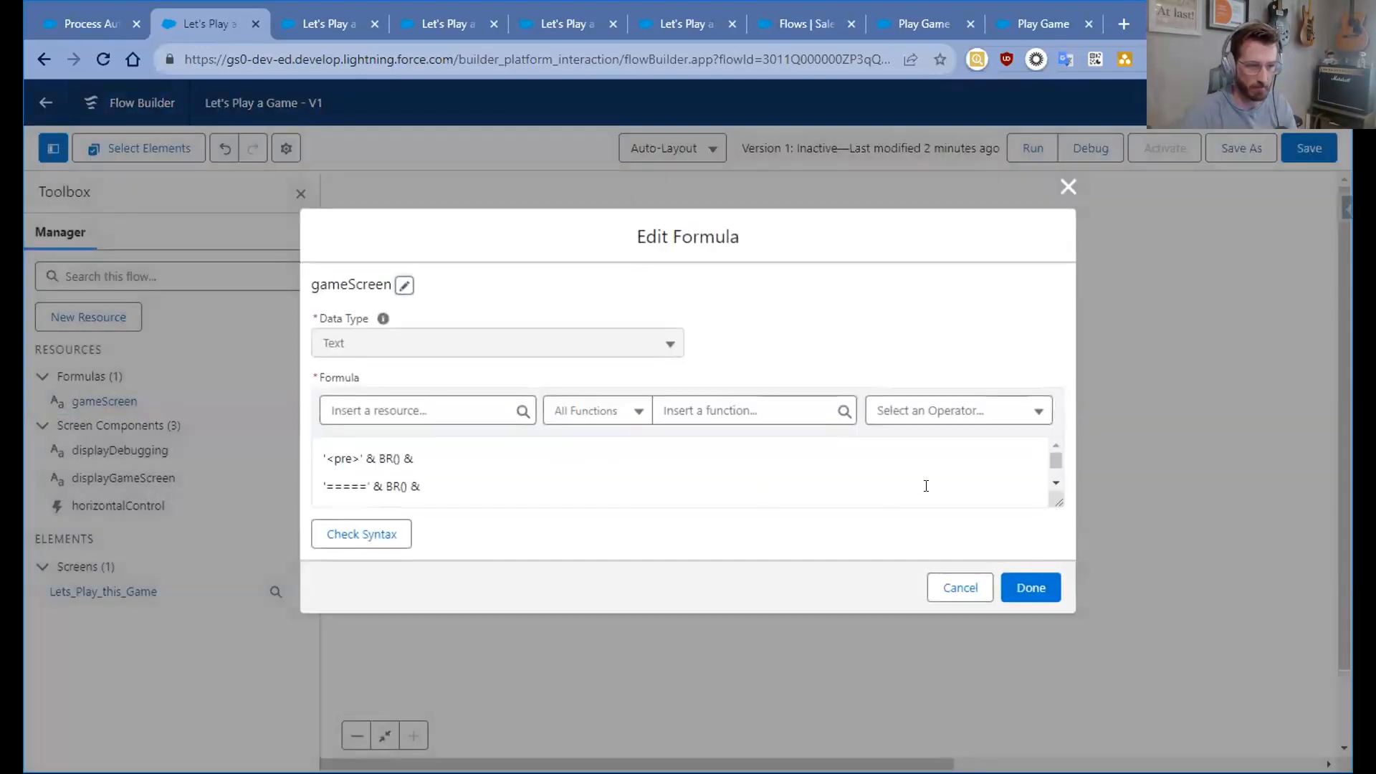
left_click_drag(1059, 500, 1063, 579)
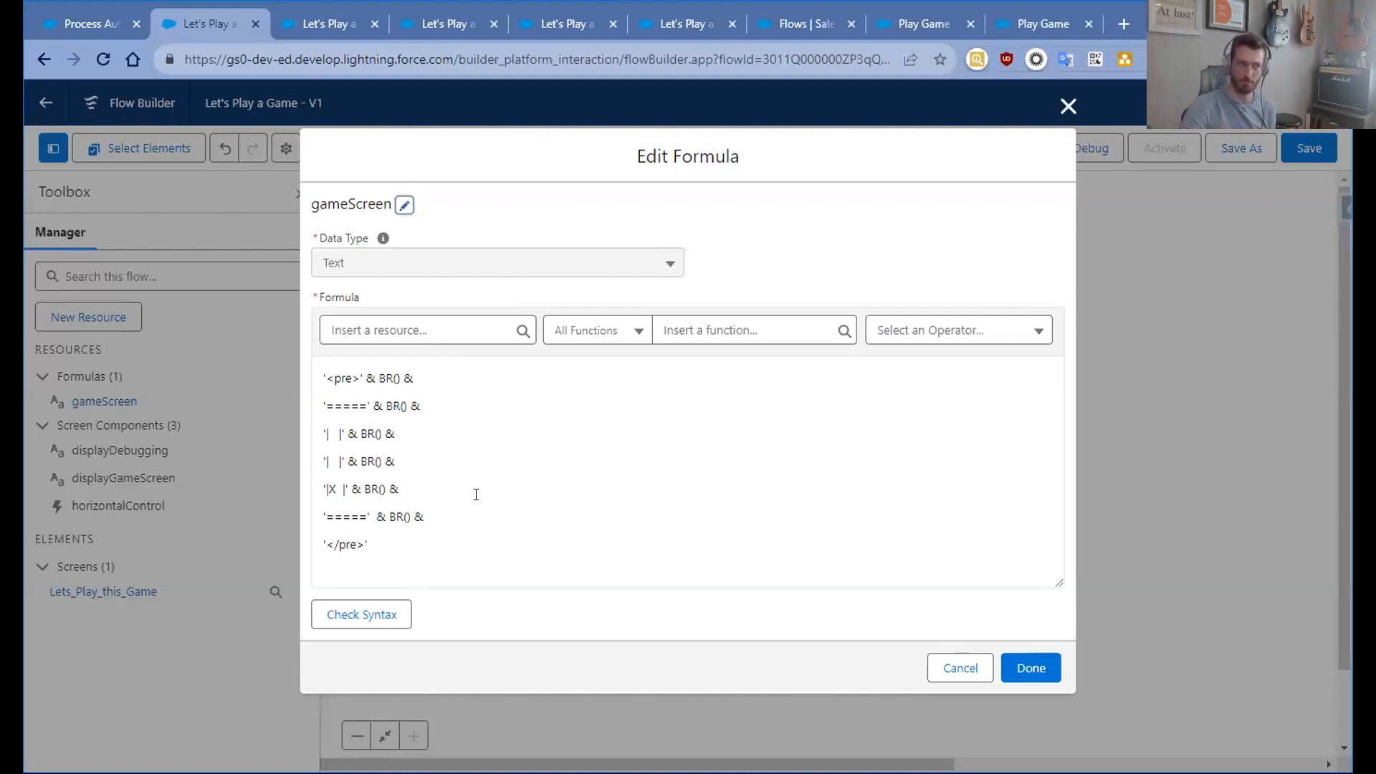
left_click(420, 488)
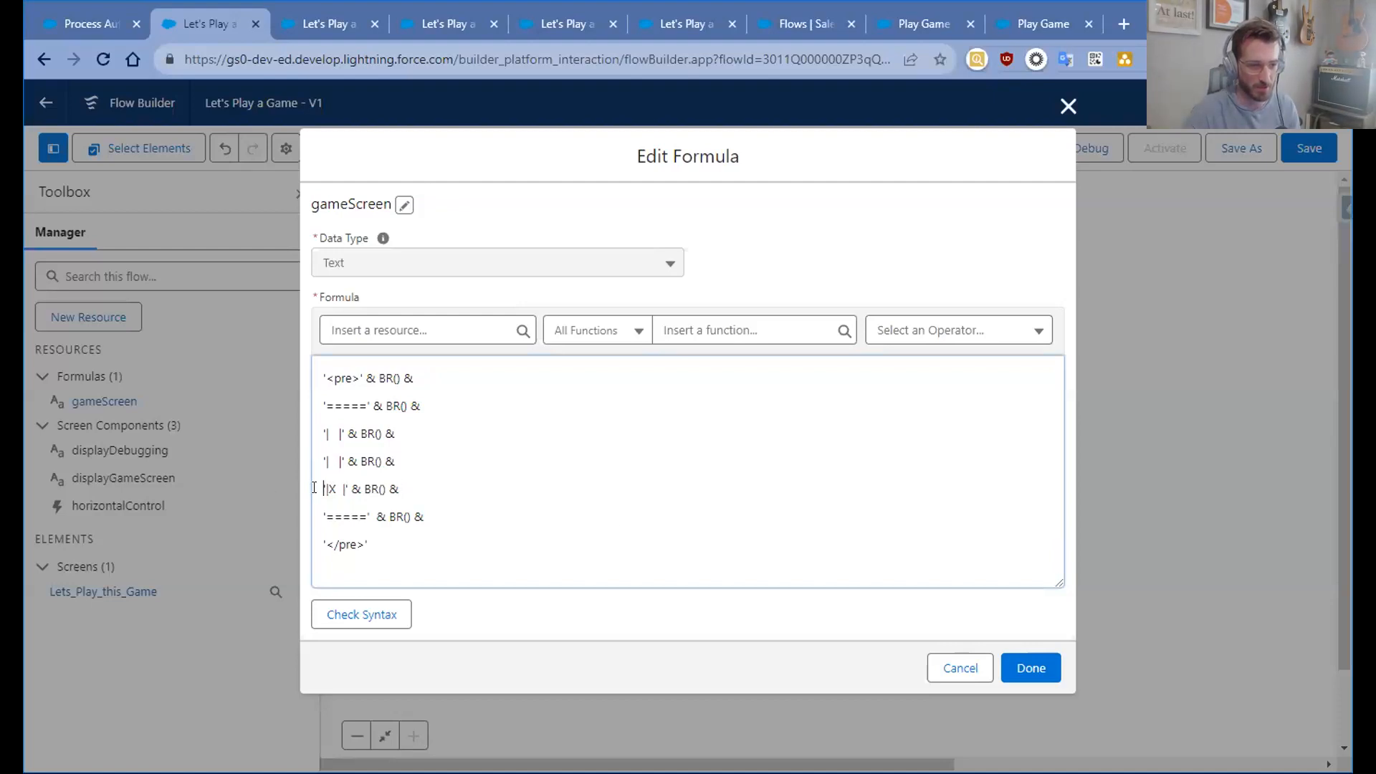
key("Home")
type("IF(")
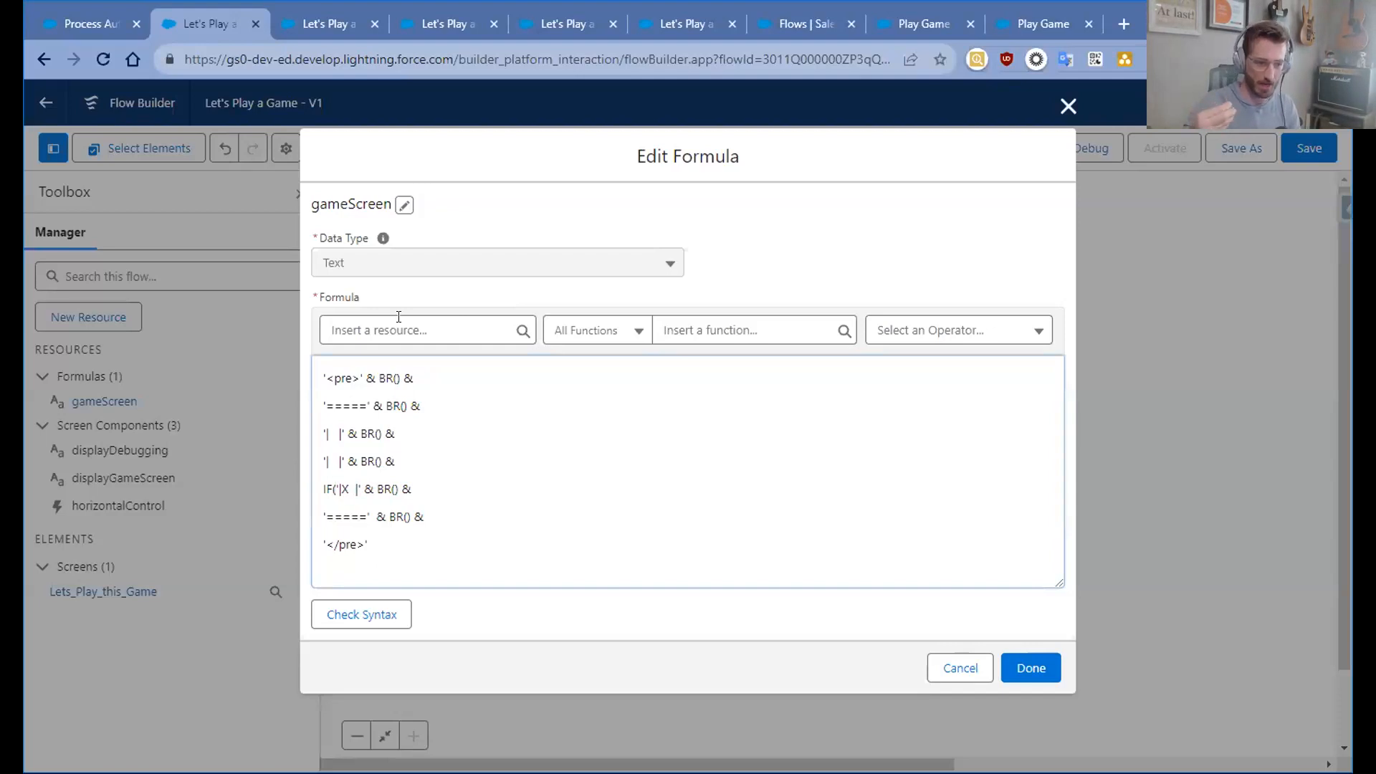
key("BackSpace")
key("BackSpace")
key("BackSpace")
key("BackSpace")
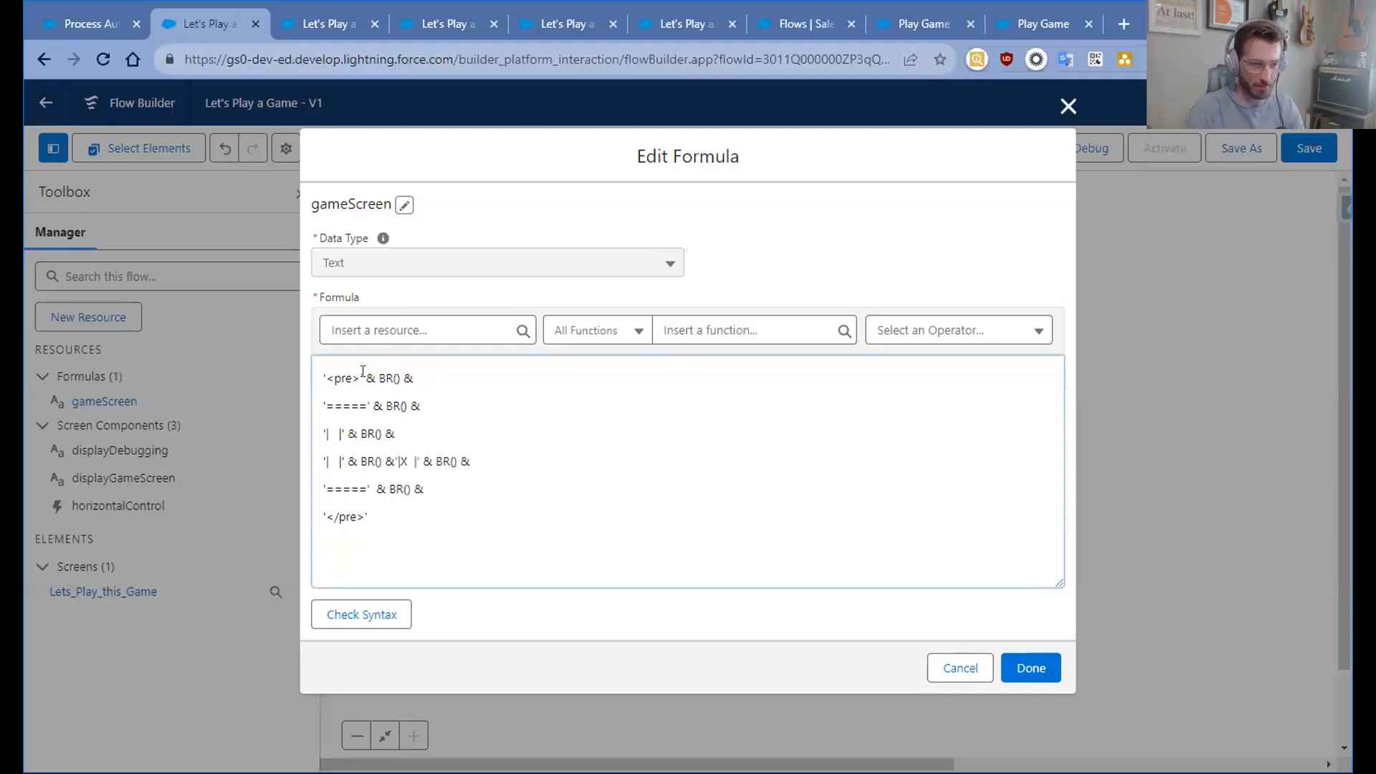
key("Return")
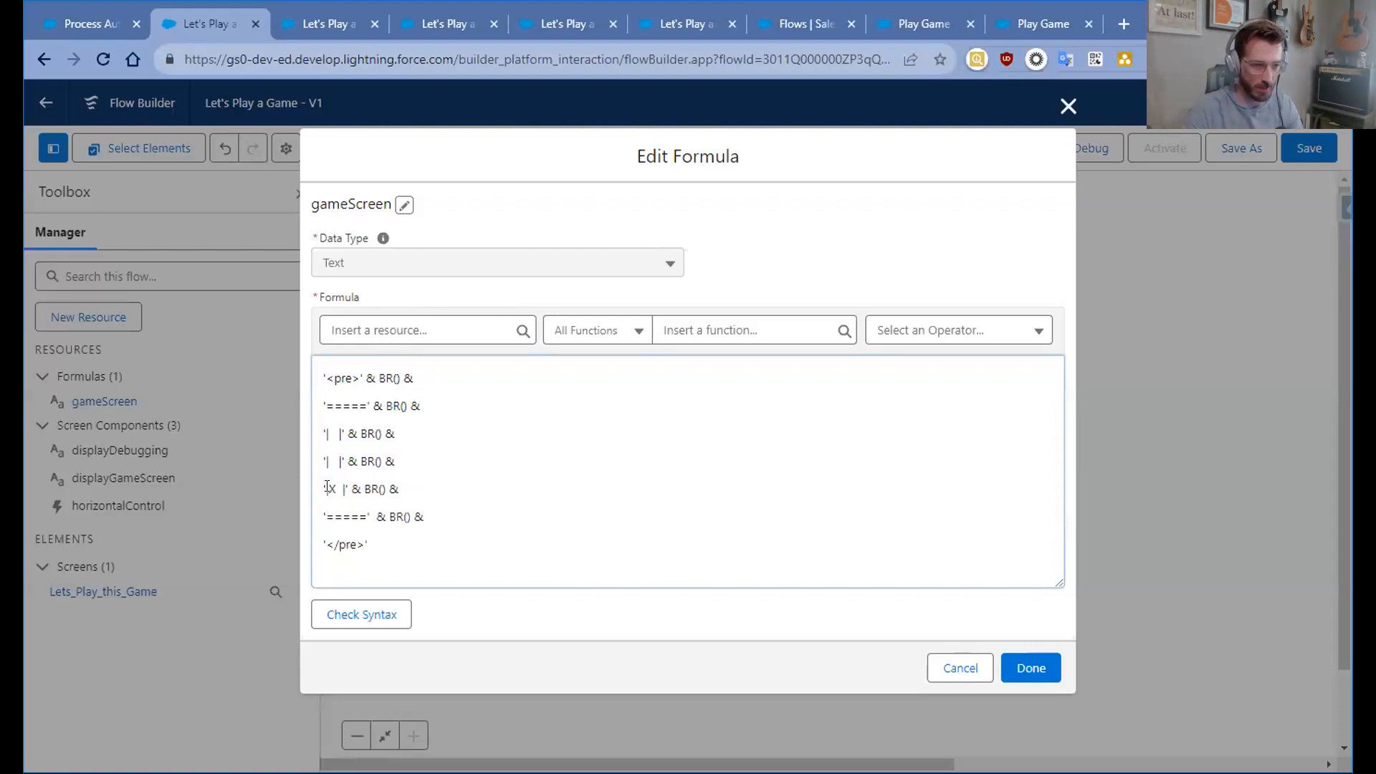
- Split the opening wall off the X row as '|' & on its own line
type("|")
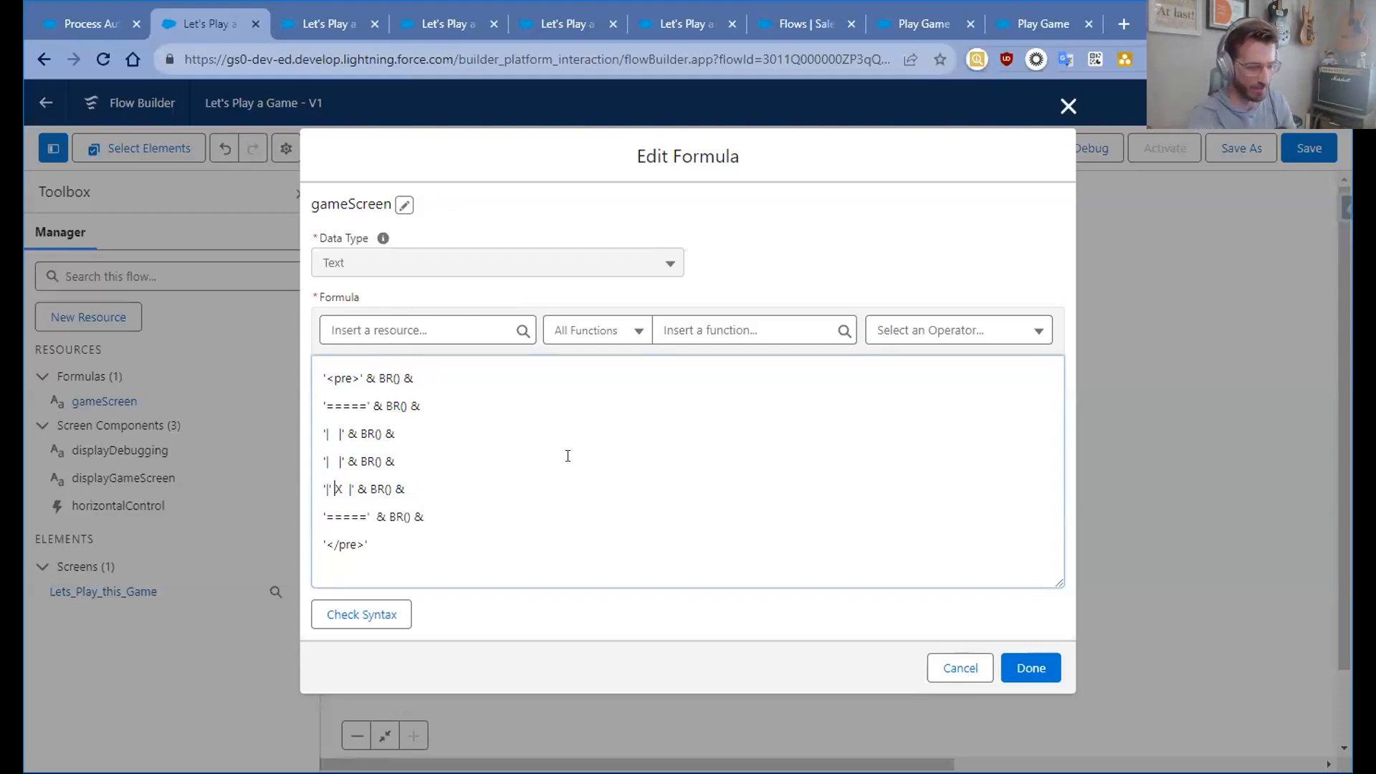
type("&")
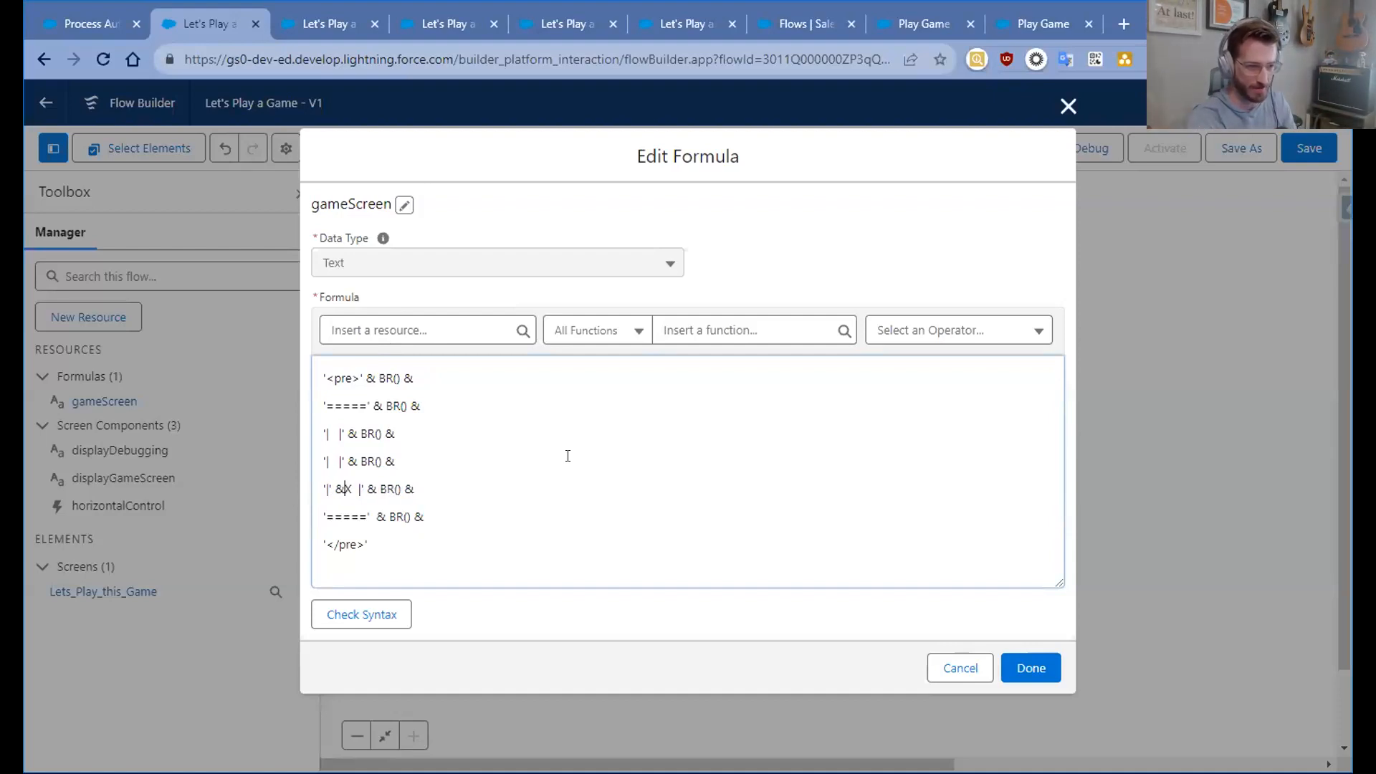
key("Return")
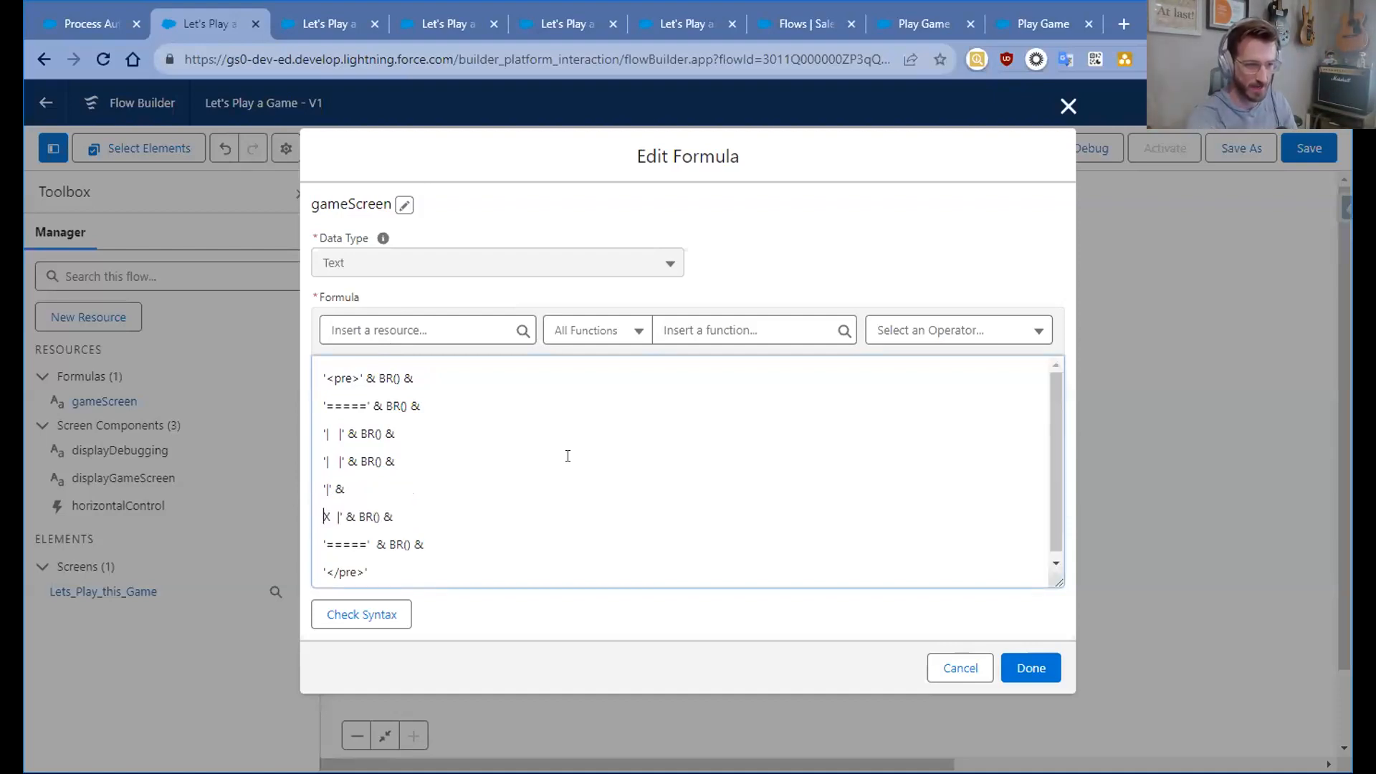
- Begin an IF function in front of the X, with the resource {!horizontalControl.value} as its first operand
type("if")
key("BackSpace")
key("BackSpace")
type("IF(")
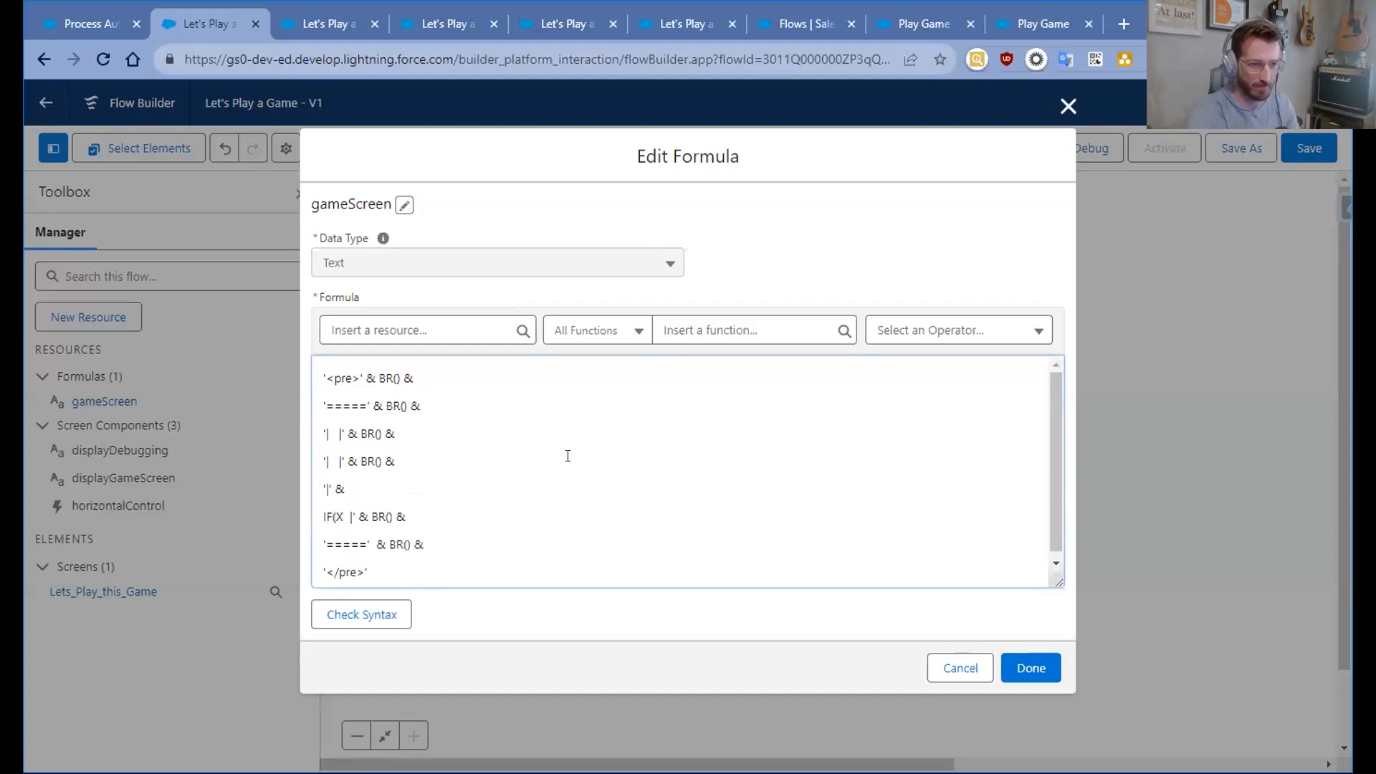
left_click(439, 335)
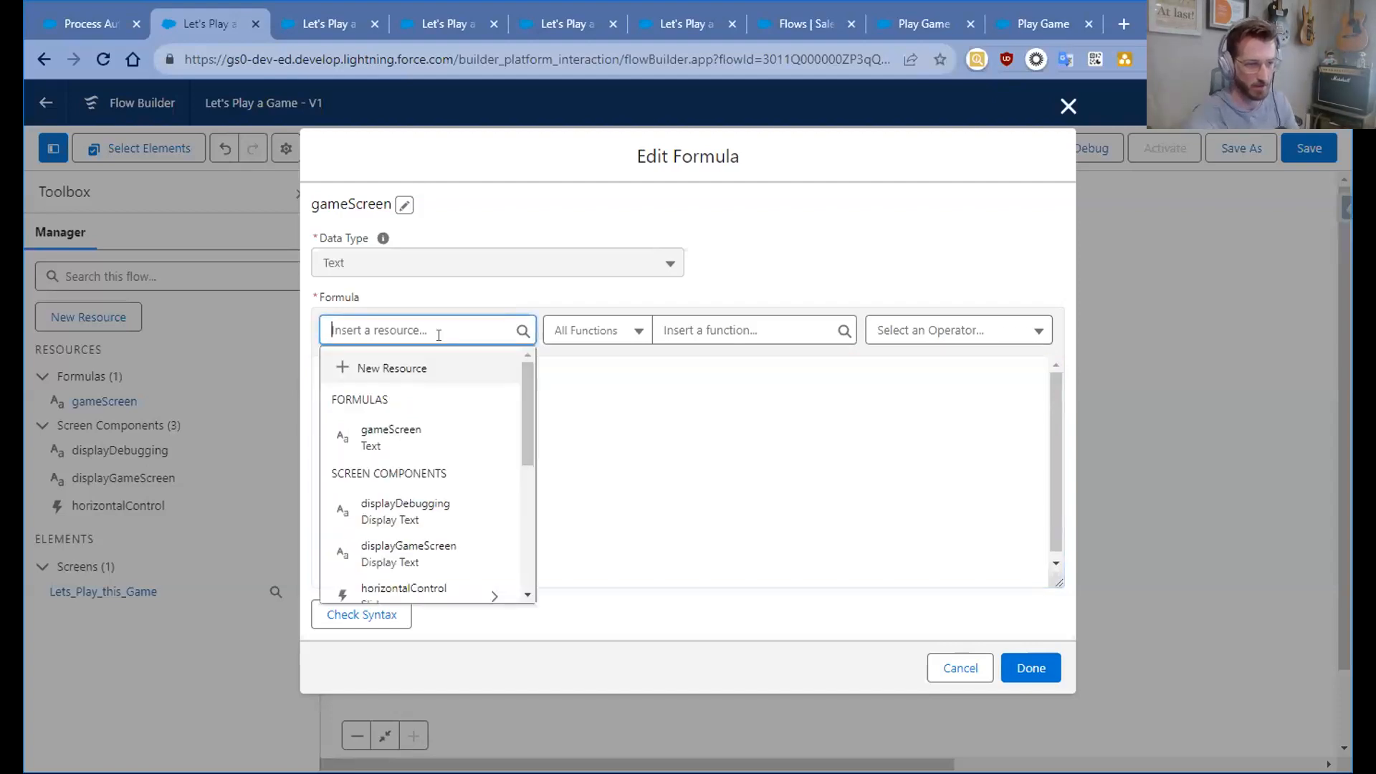
type("HORI")
left_click(428, 398)
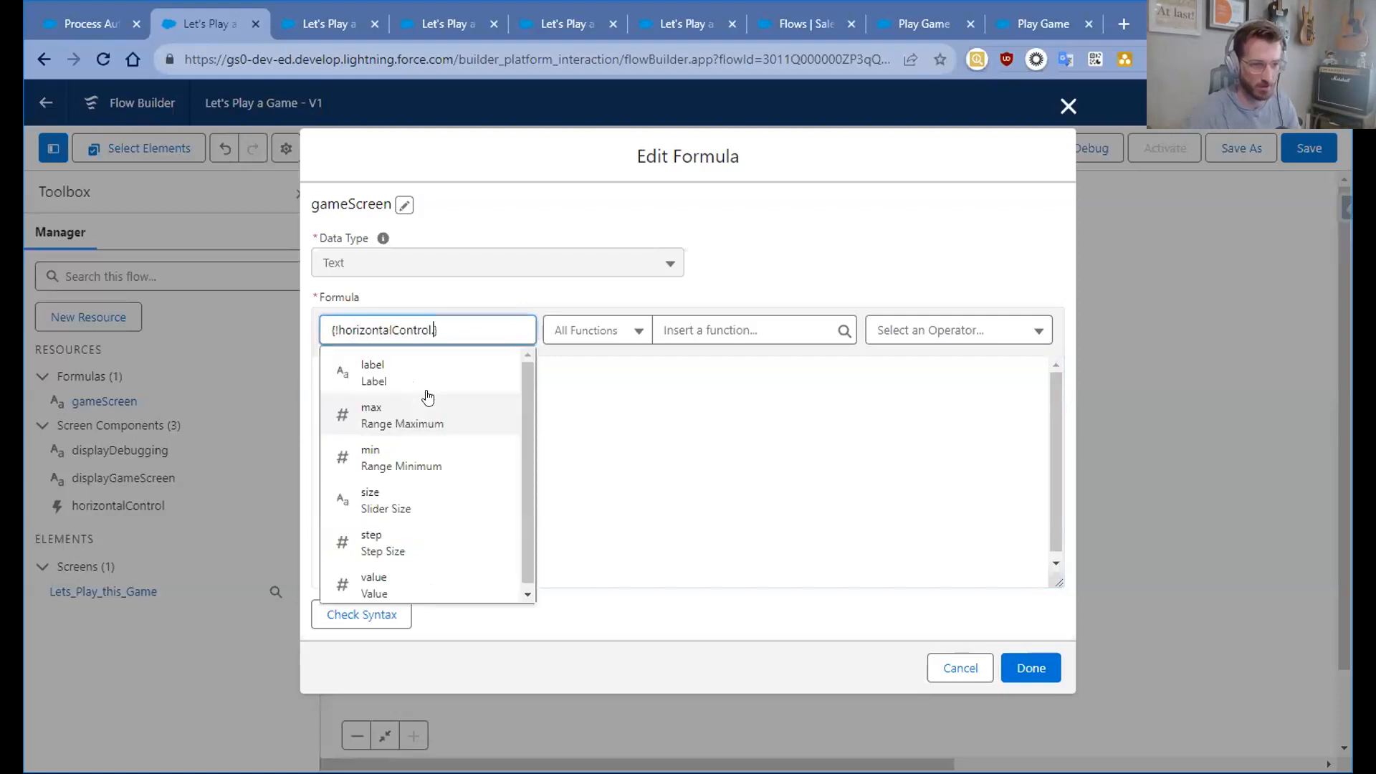
left_click(379, 590)
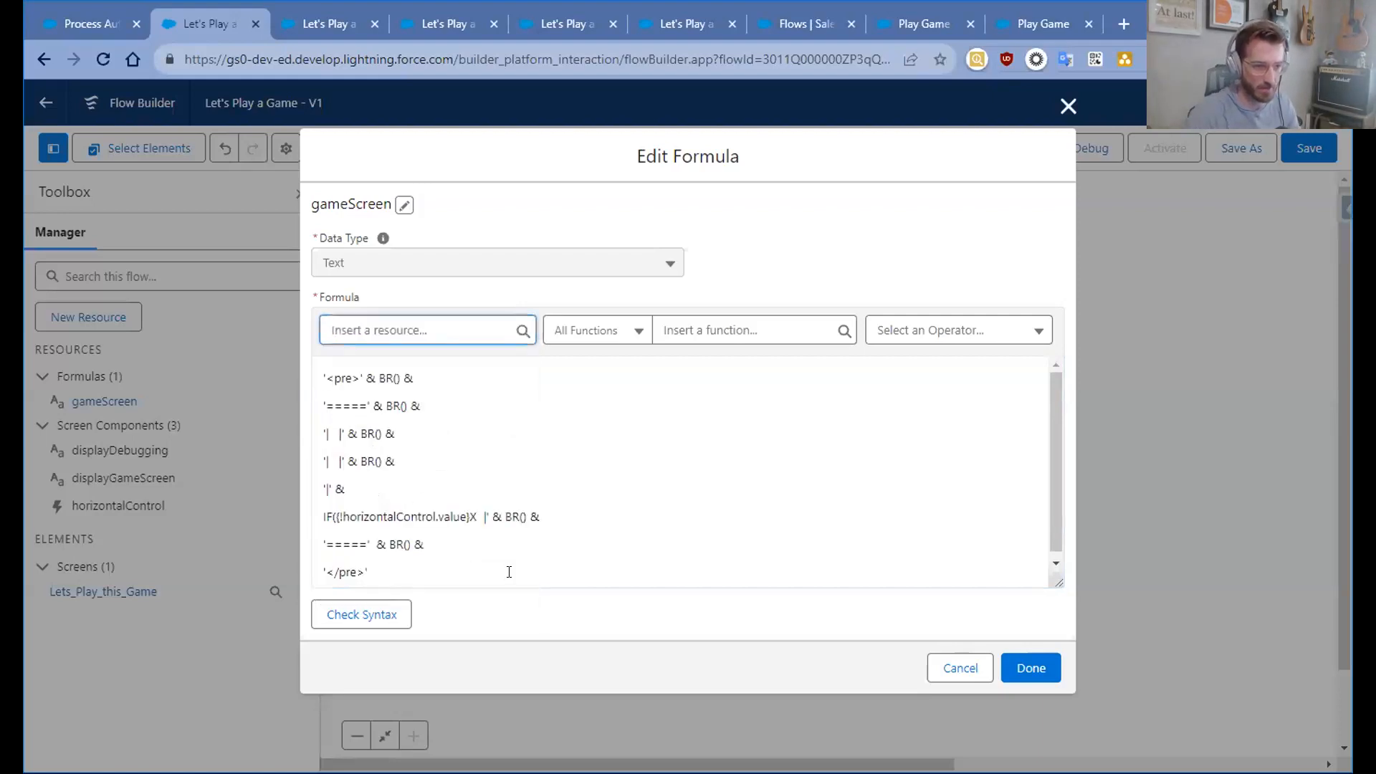
- Complete the function as IF({!horizontalControl.value} = 1,'X',' ') & and move the rest of the row to a new line
left_click(472, 515)
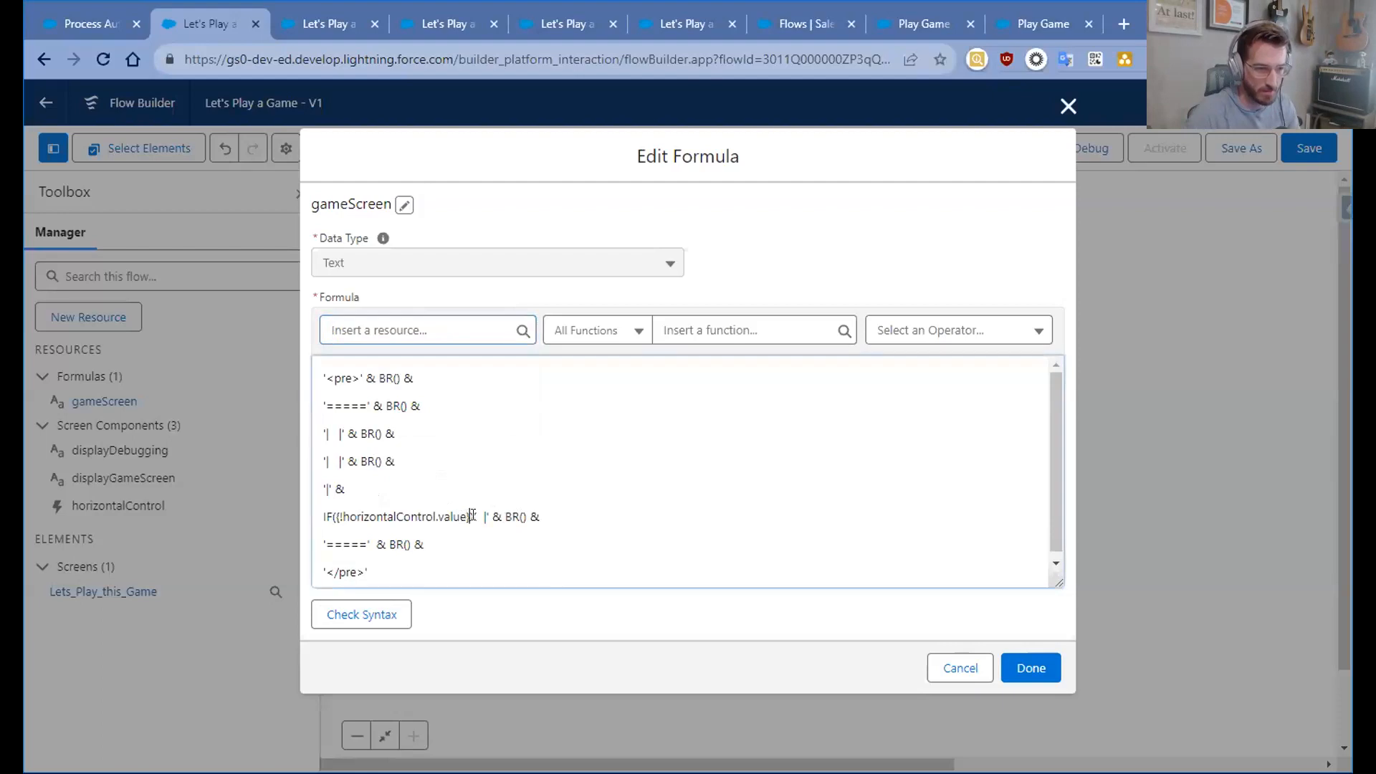
type("= ")
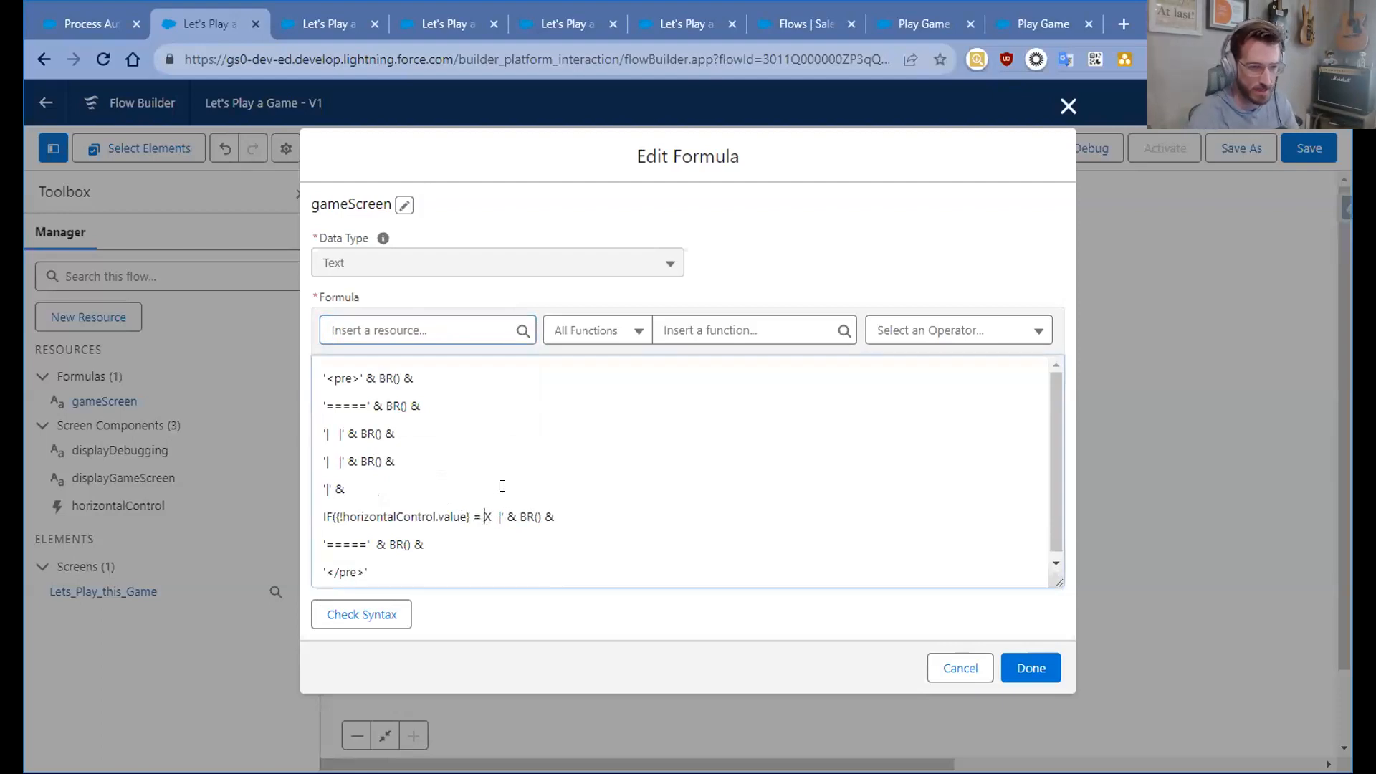
type("1,'")
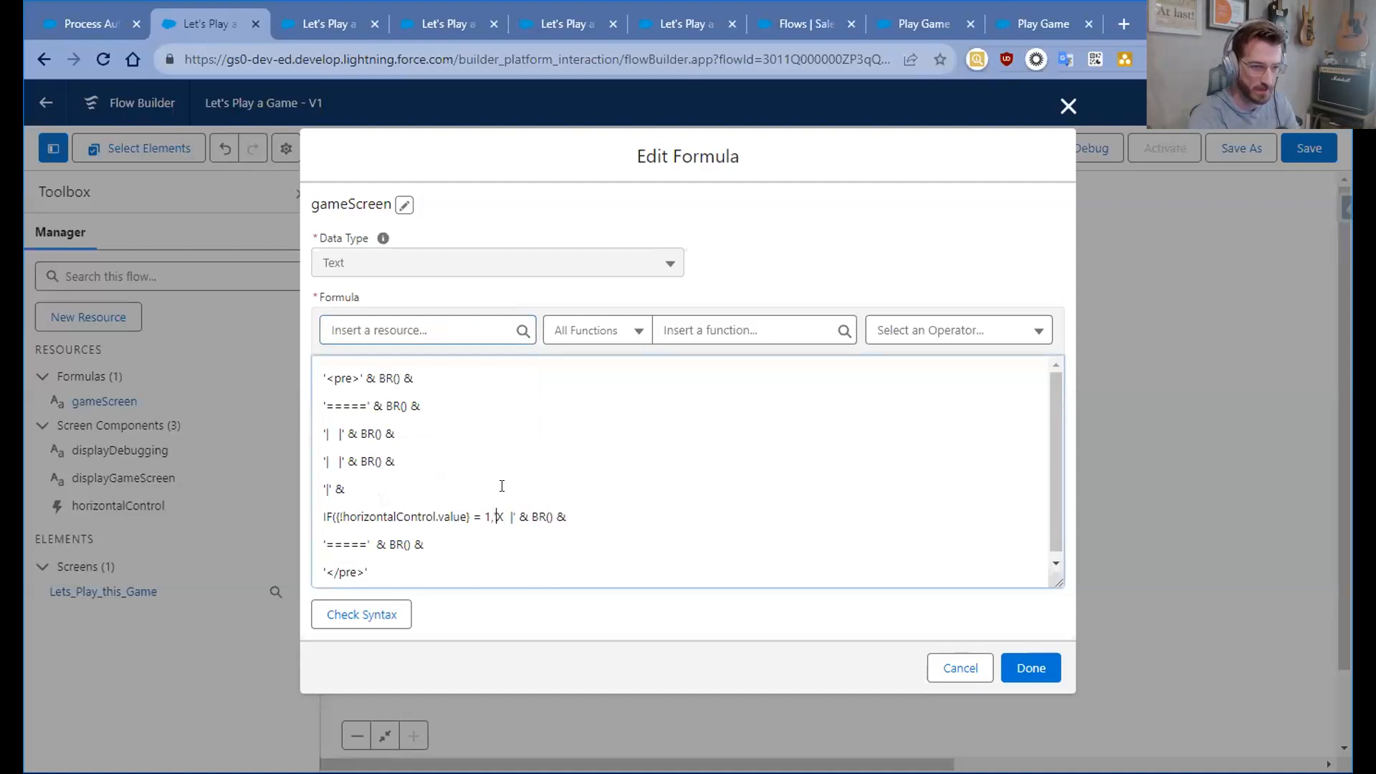
type("'")
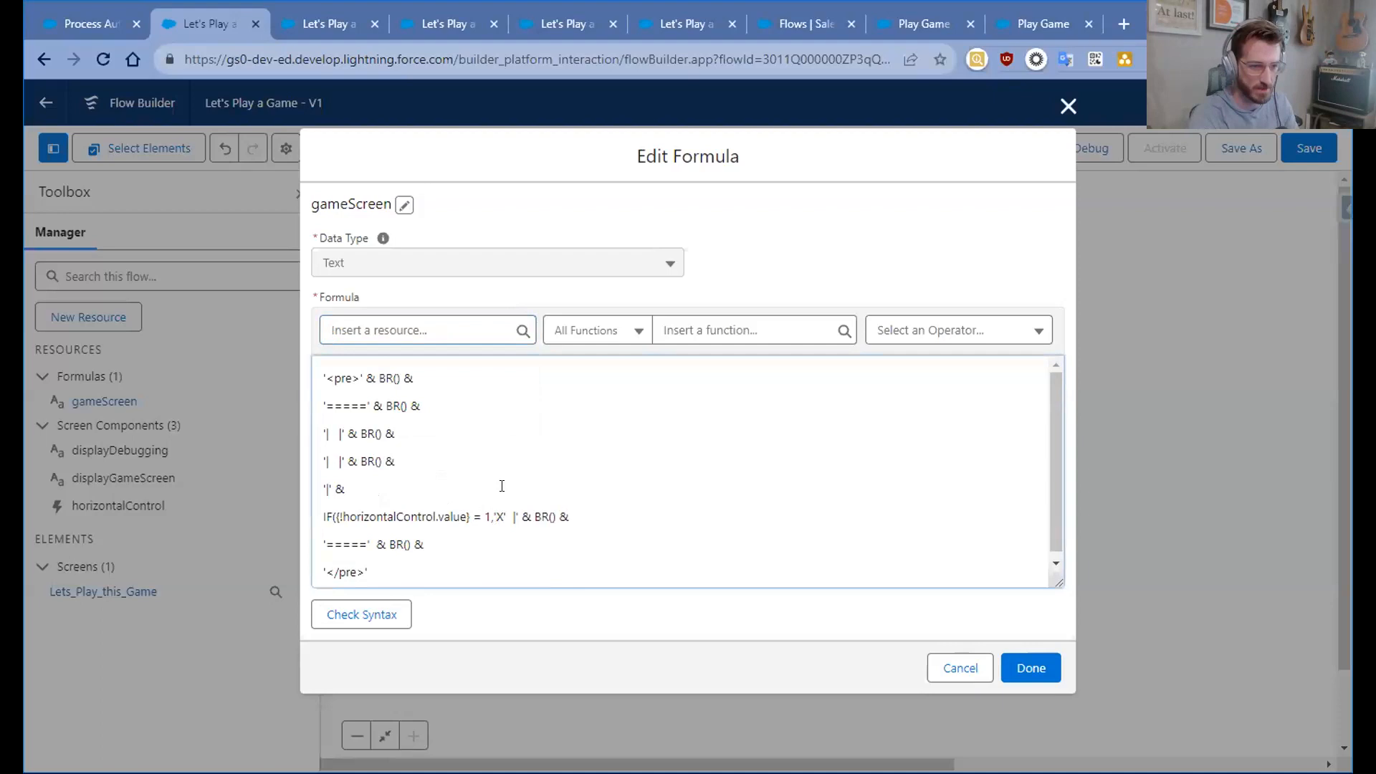
type(" ,' ")
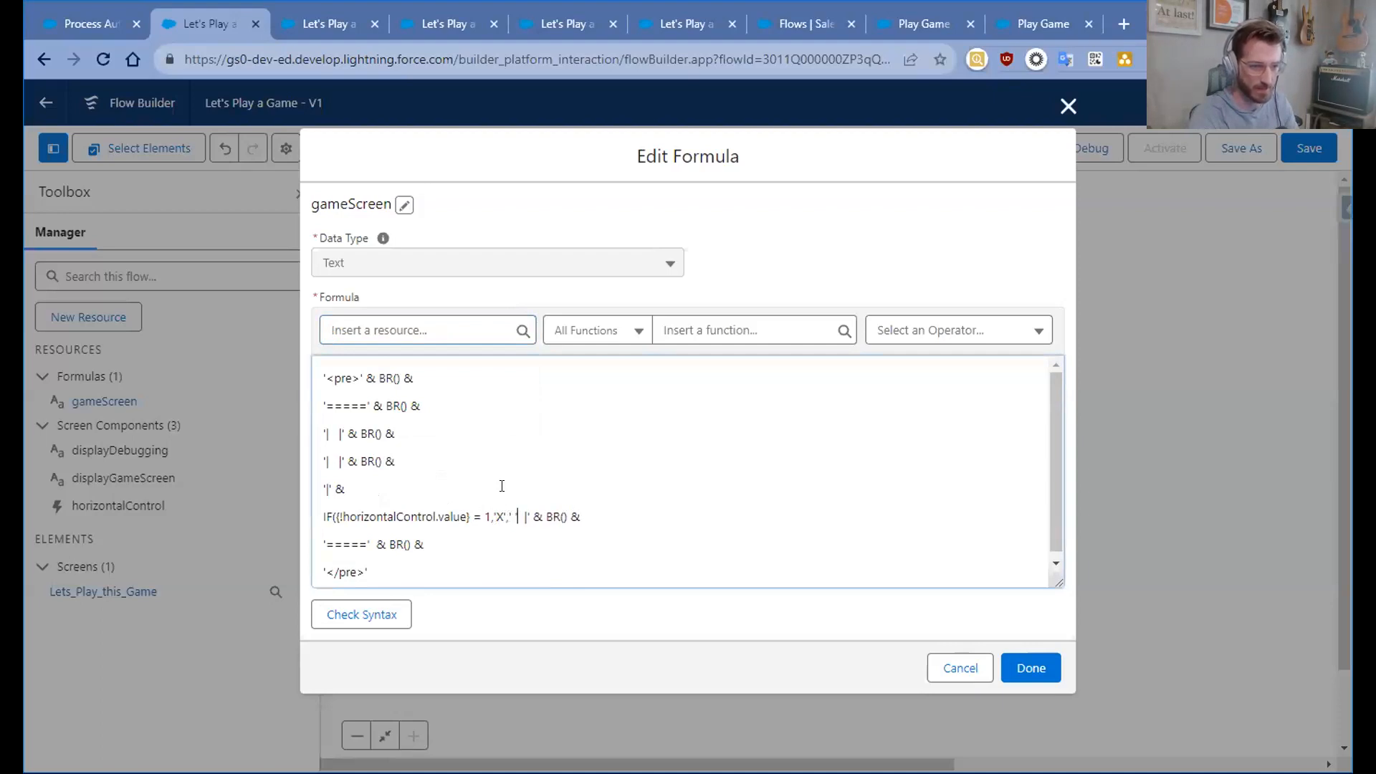
type("')")
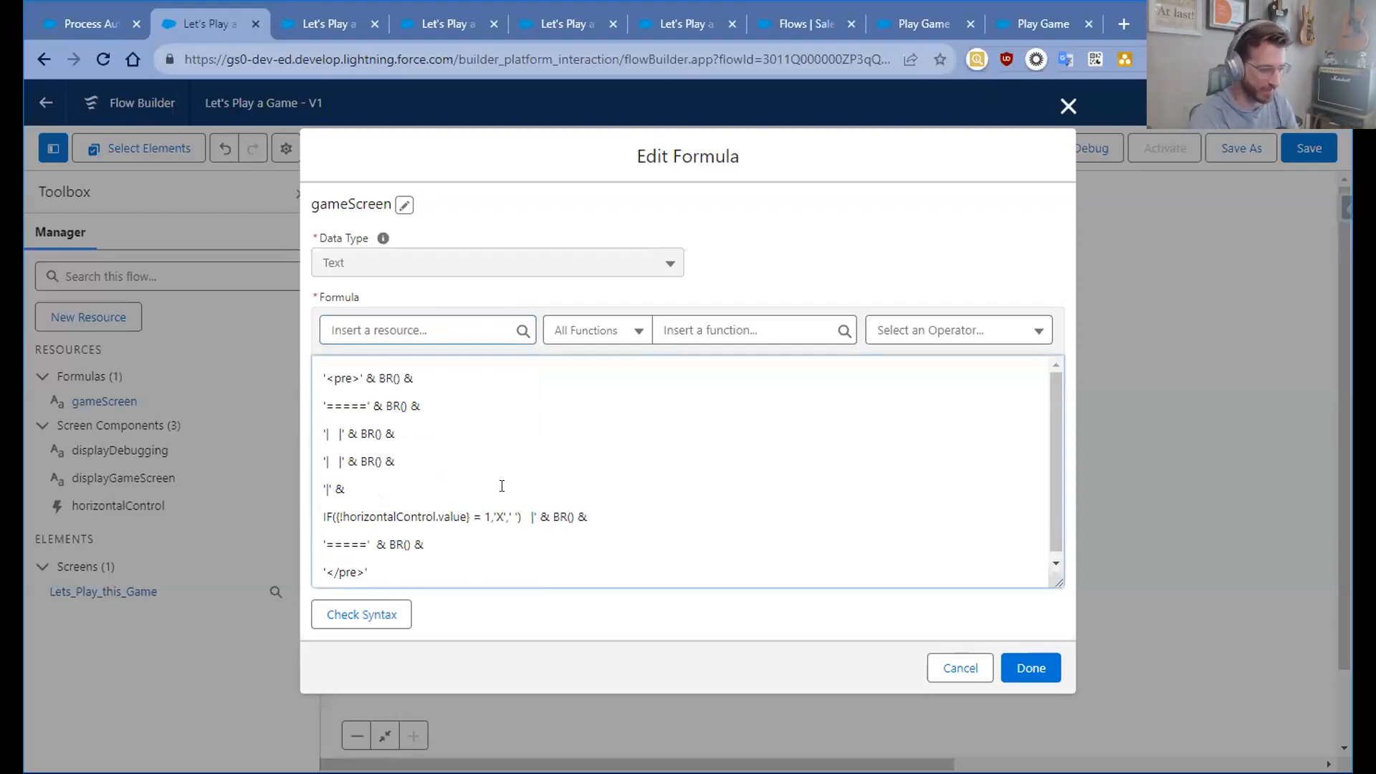
type(" &")
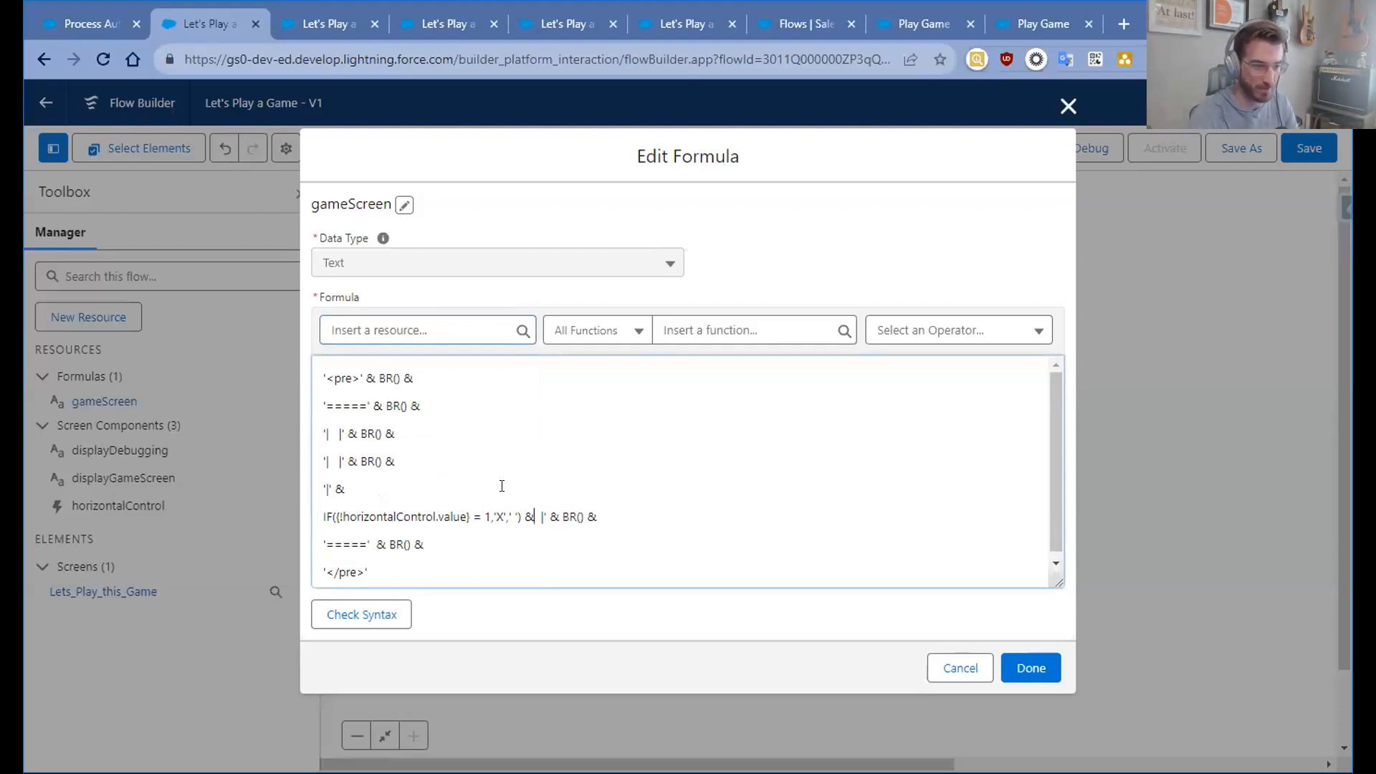
key("Return")
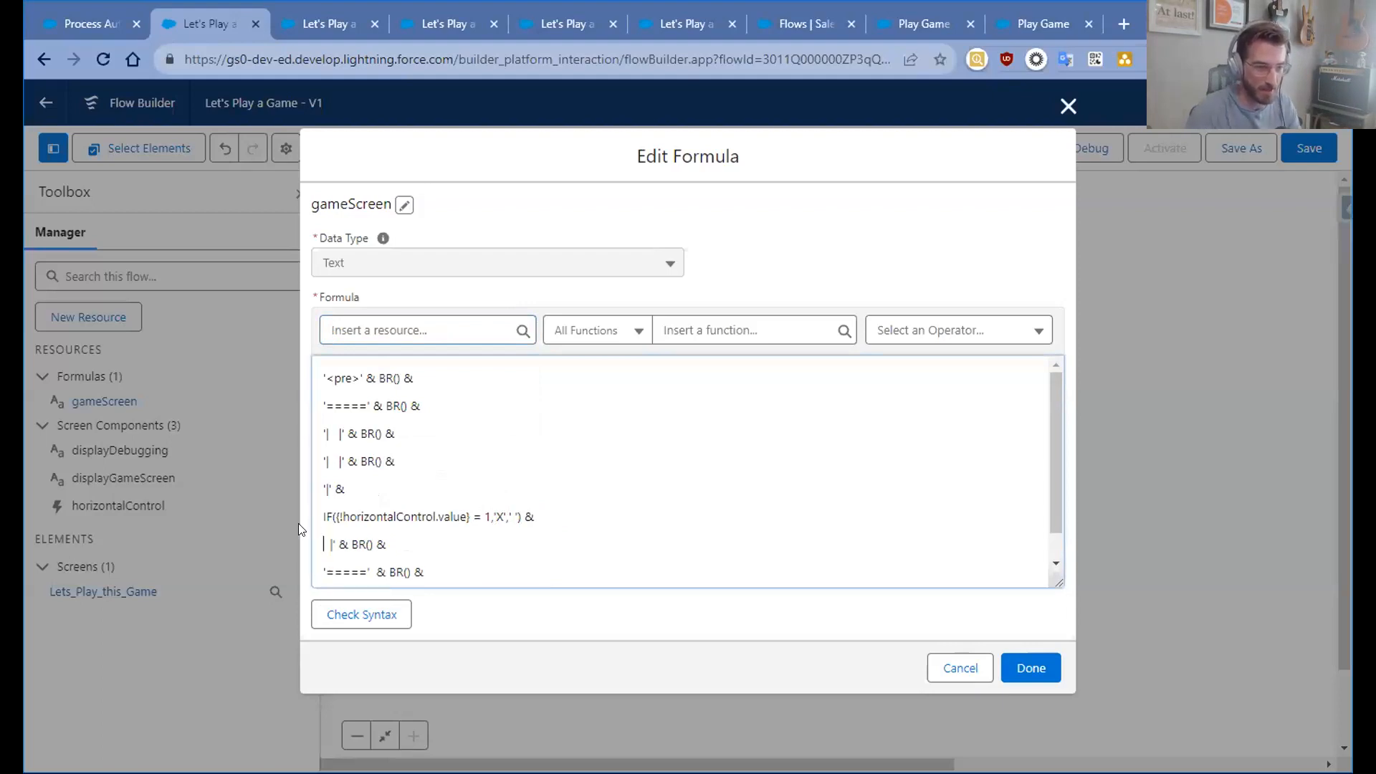
- Duplicate the IF({!horizontalControl.value} = 1,'X',' ') & line twice directly below itself in the gameScreen formula
left_click_drag(324, 517, 534, 511)
key("ctrl+c")
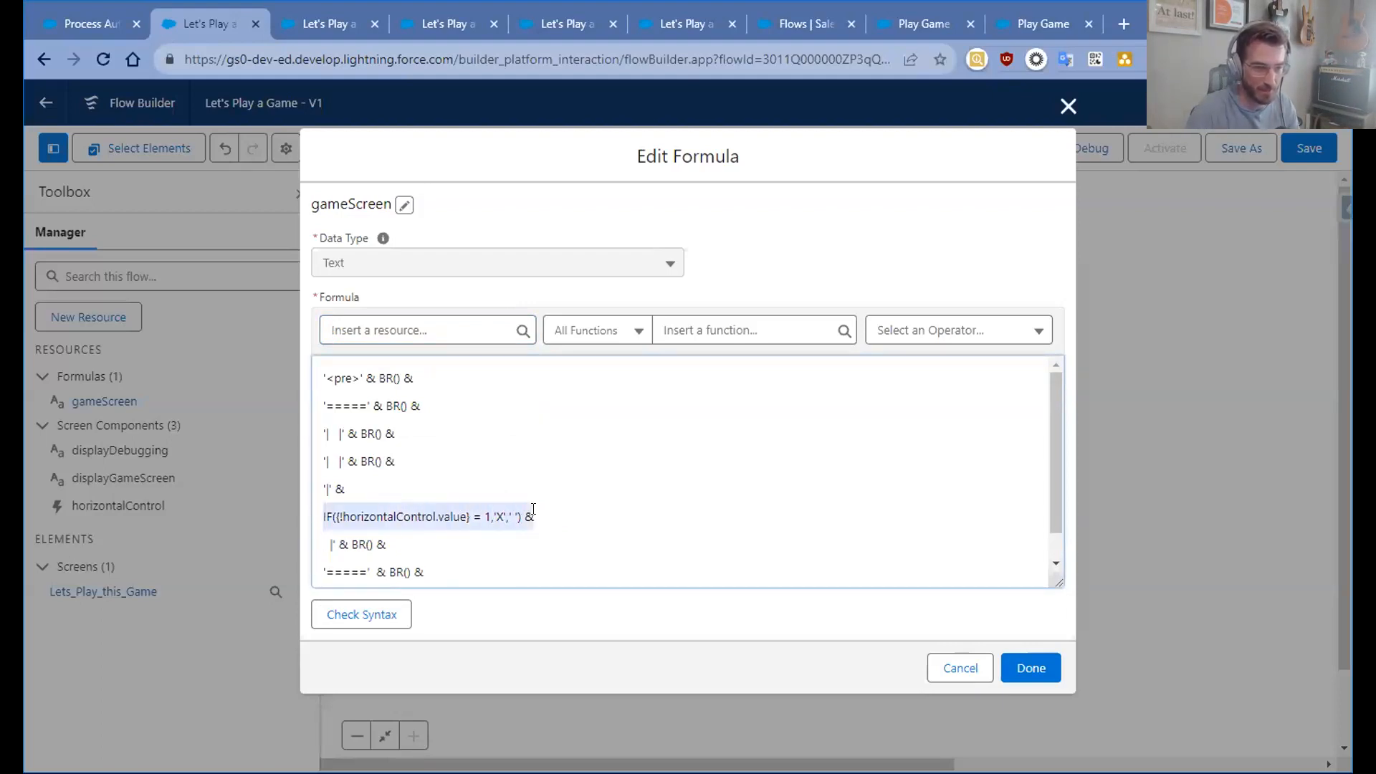
left_click(546, 515)
key("Return")
key("ctrl+v")
key("Return")
key("ctrl+v")
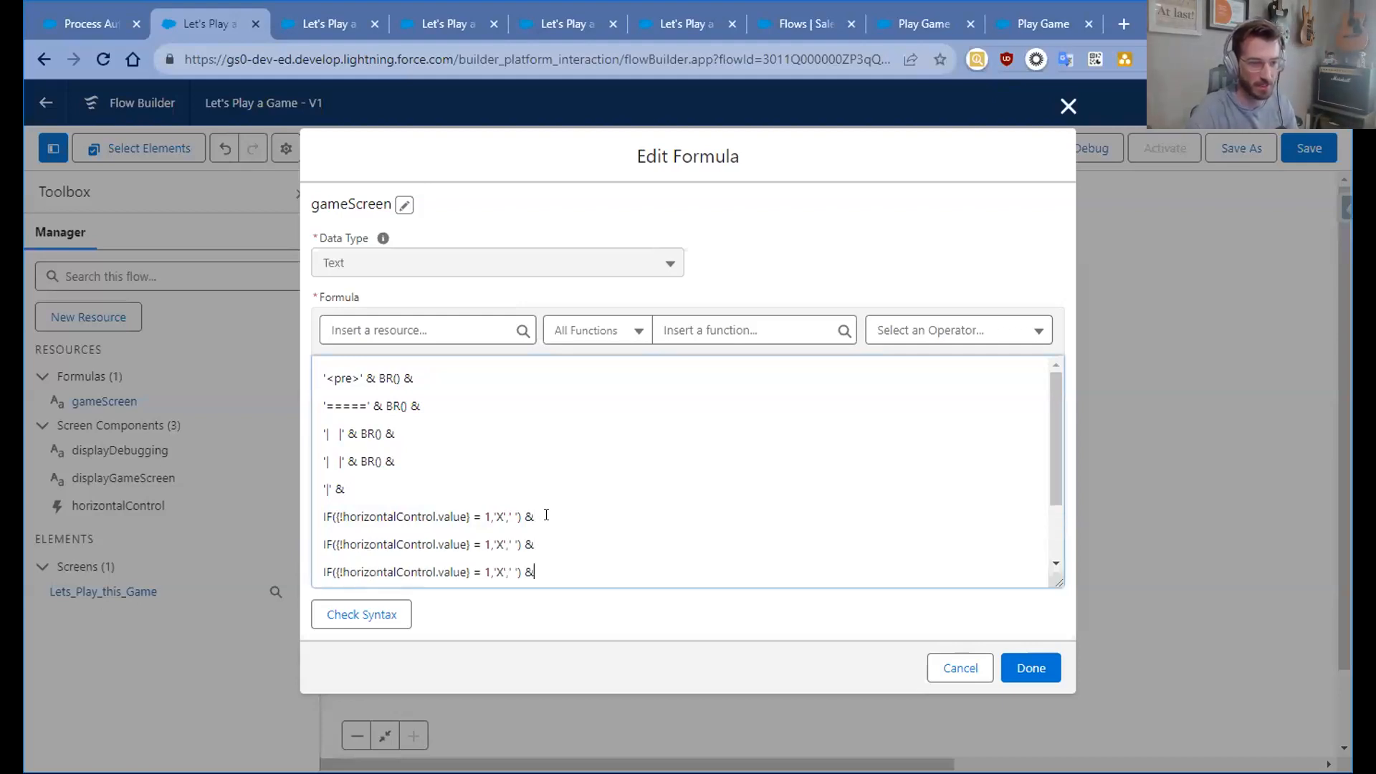
- Set the compared slider value to 2 in the second IF line and to 3 in the third
scroll(546, 515, "down", 1)
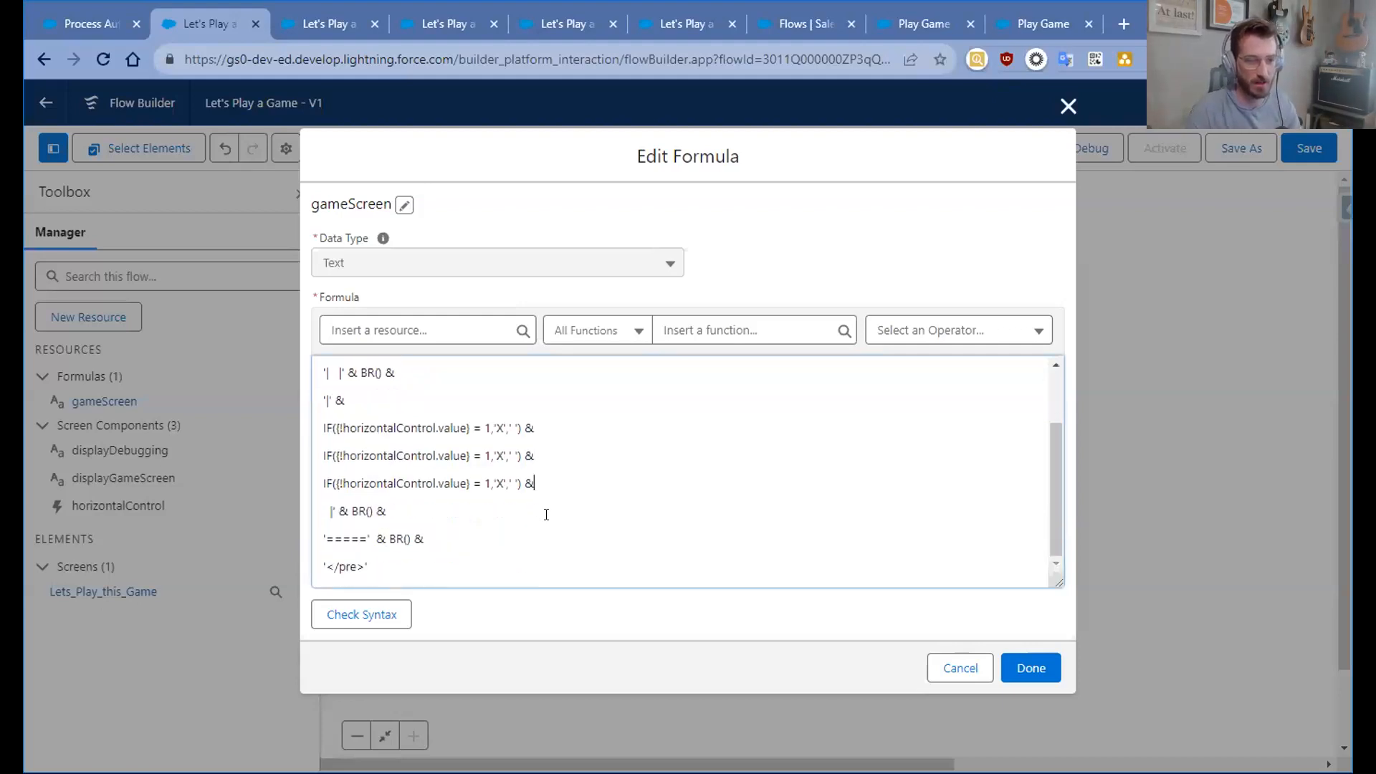
double_click(487, 456)
type("2")
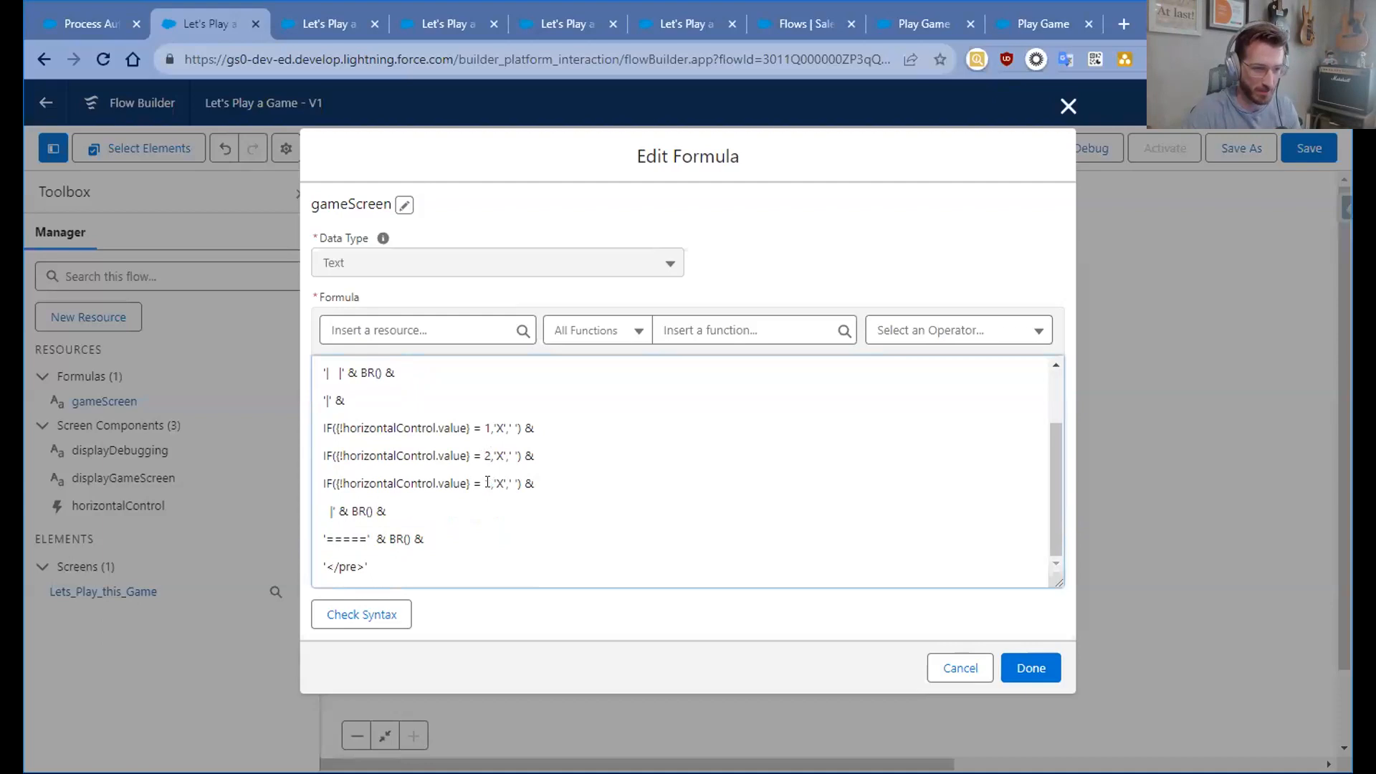
double_click(487, 482)
type("3,")
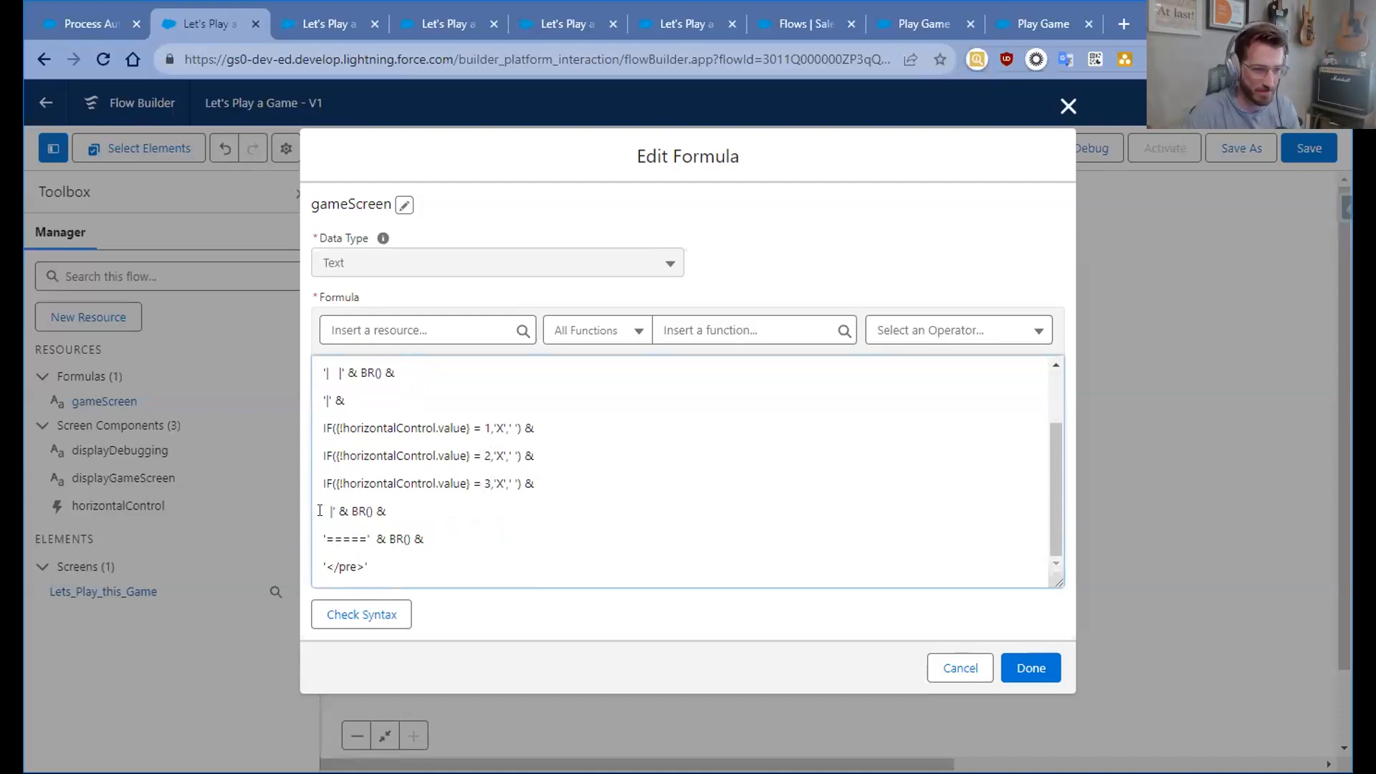
- Correct the row's closing wall to '|' & BR() &, accept the formula and save the flow
type("'")
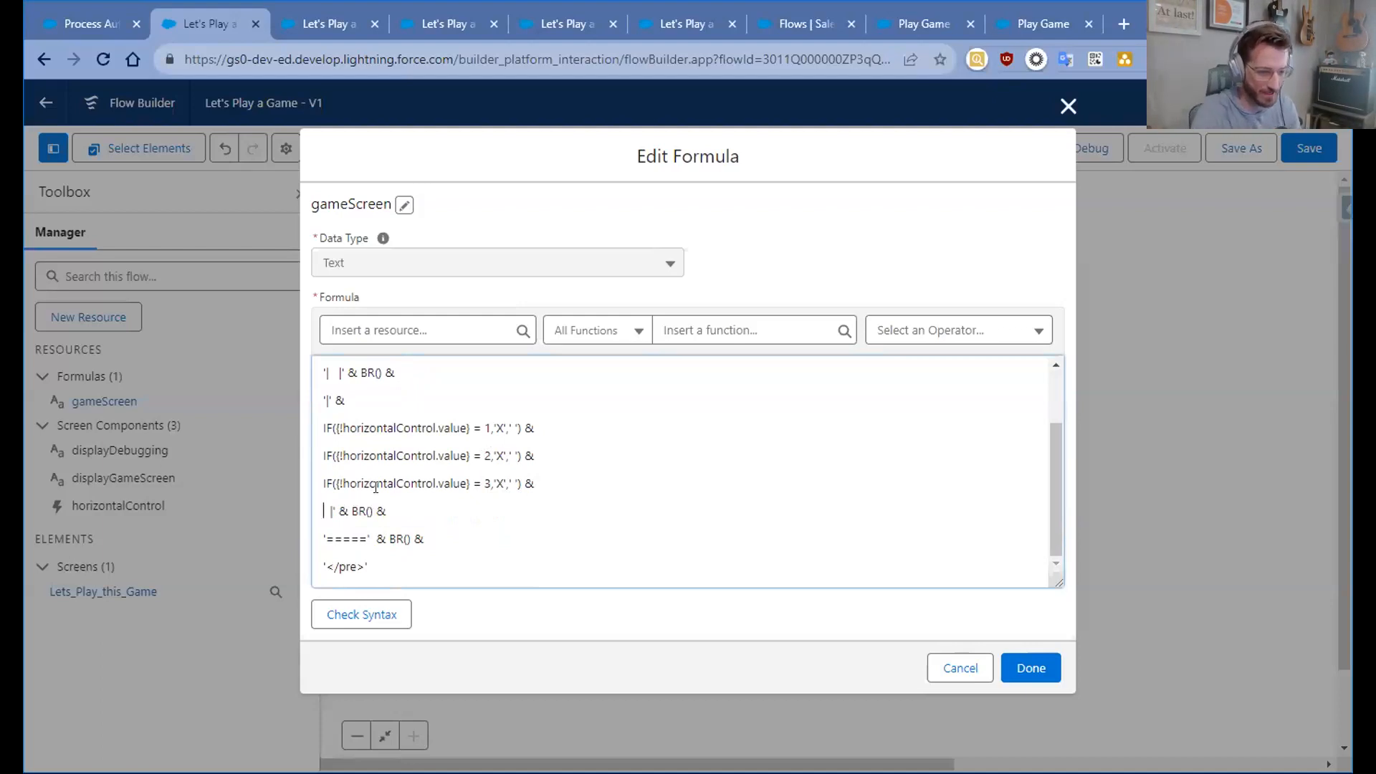
key("BackSpace")
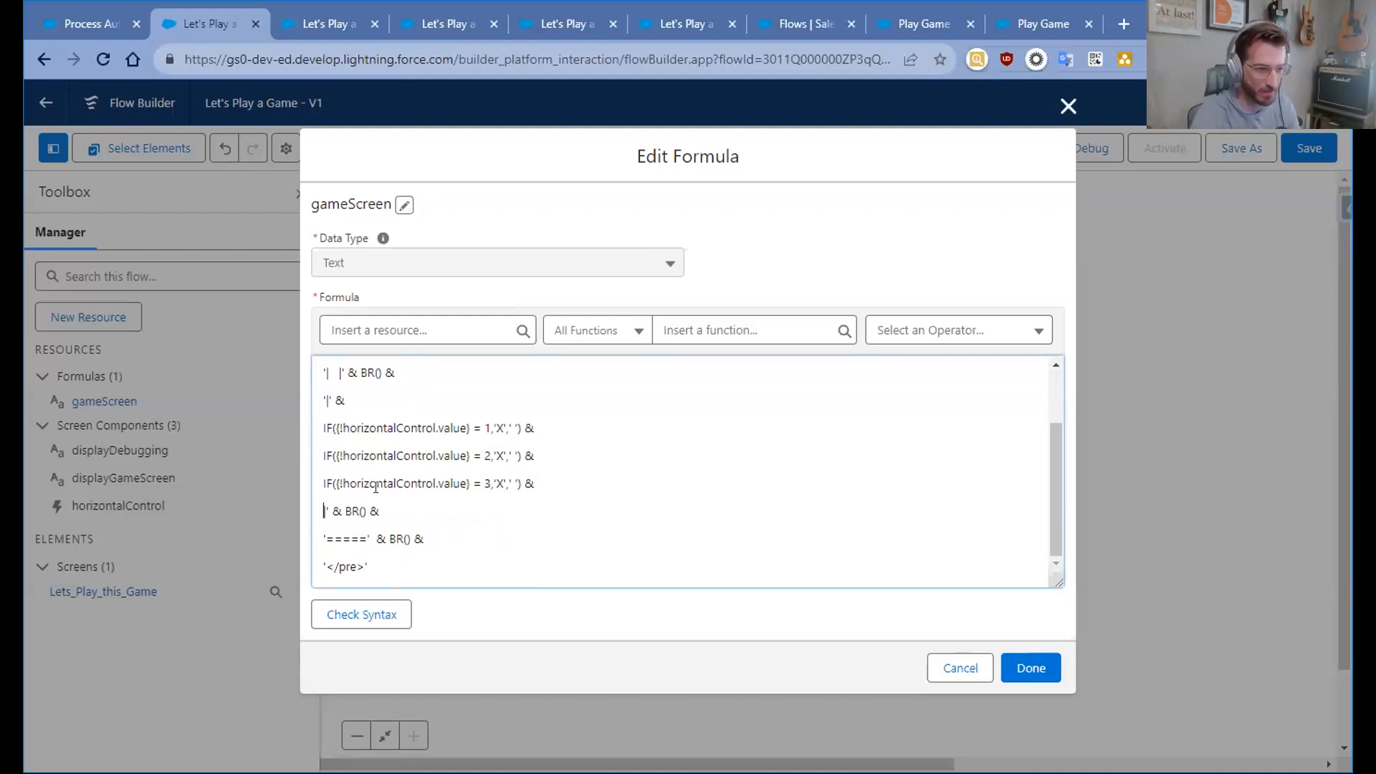
type("'")
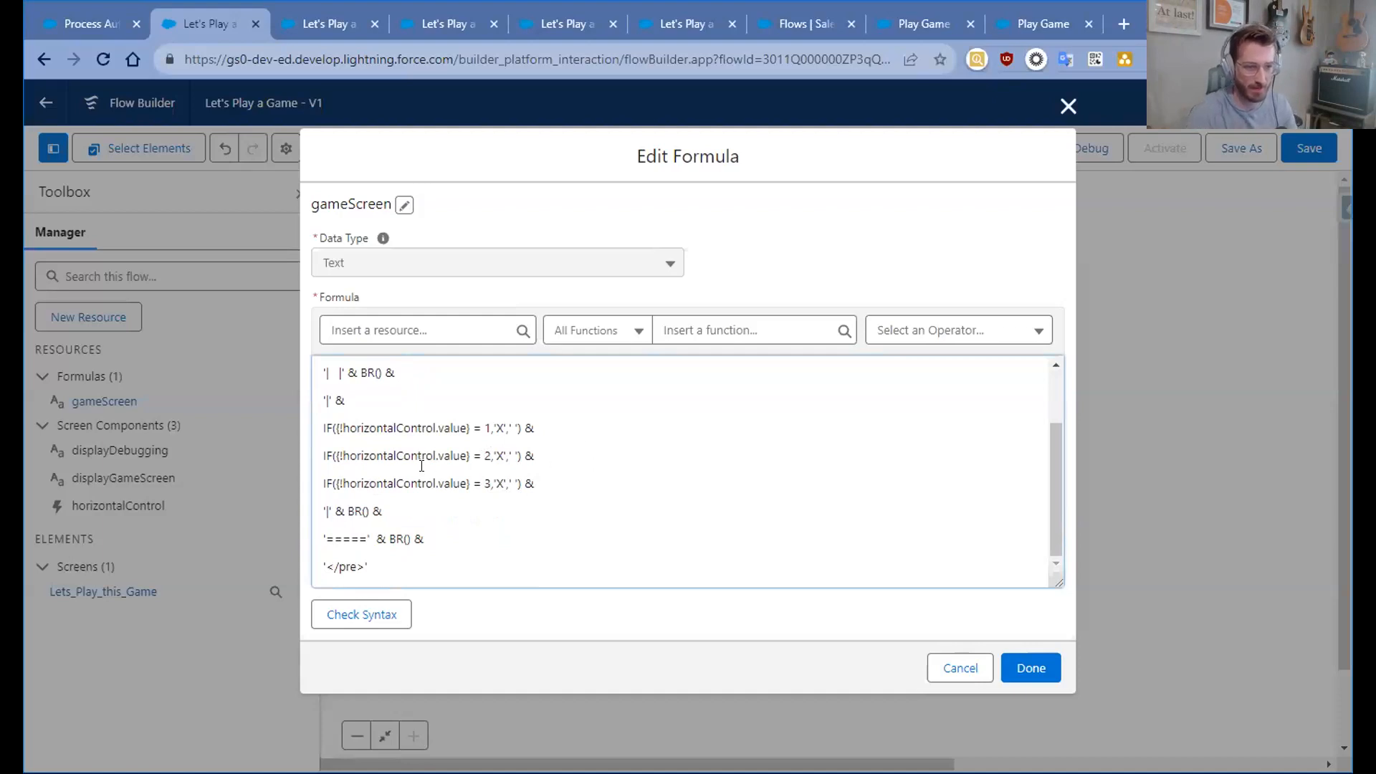
left_click(1040, 673)
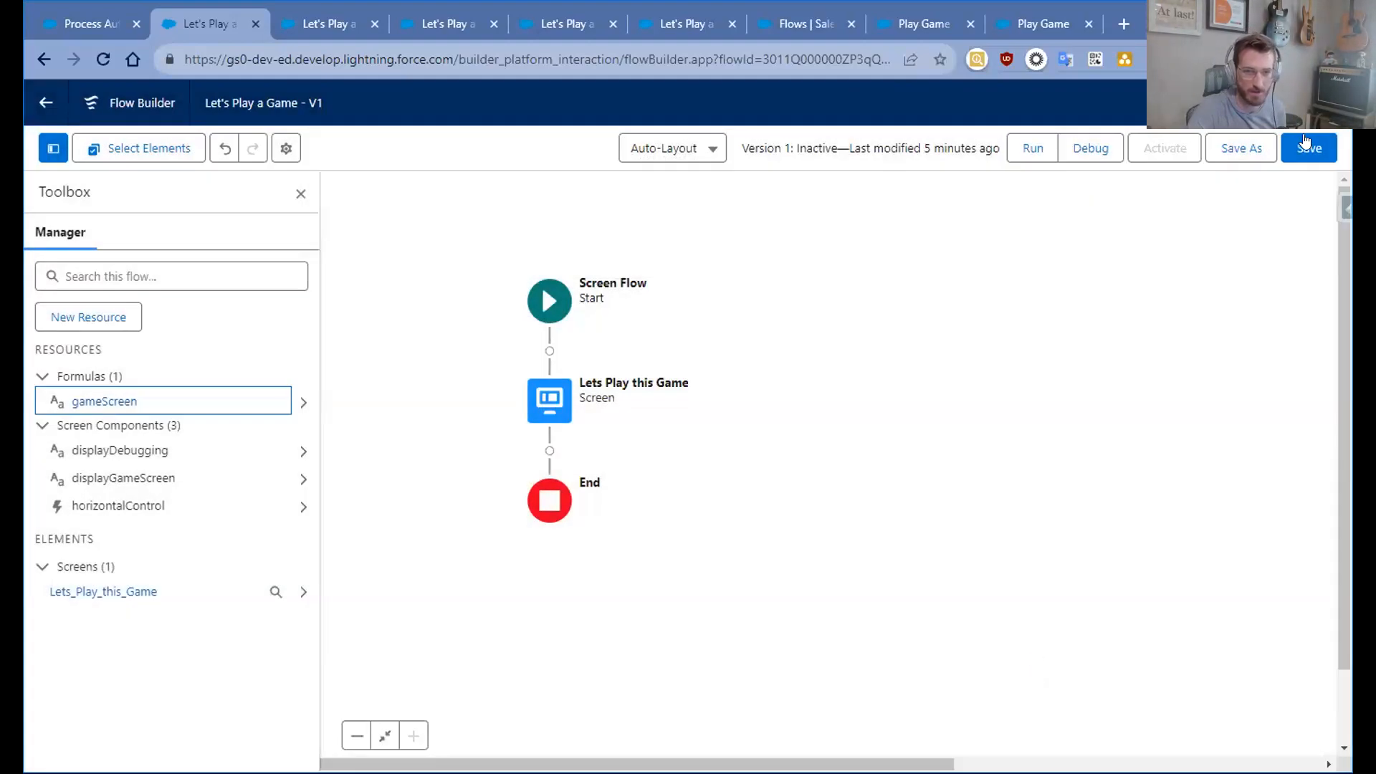
left_click(1297, 148)
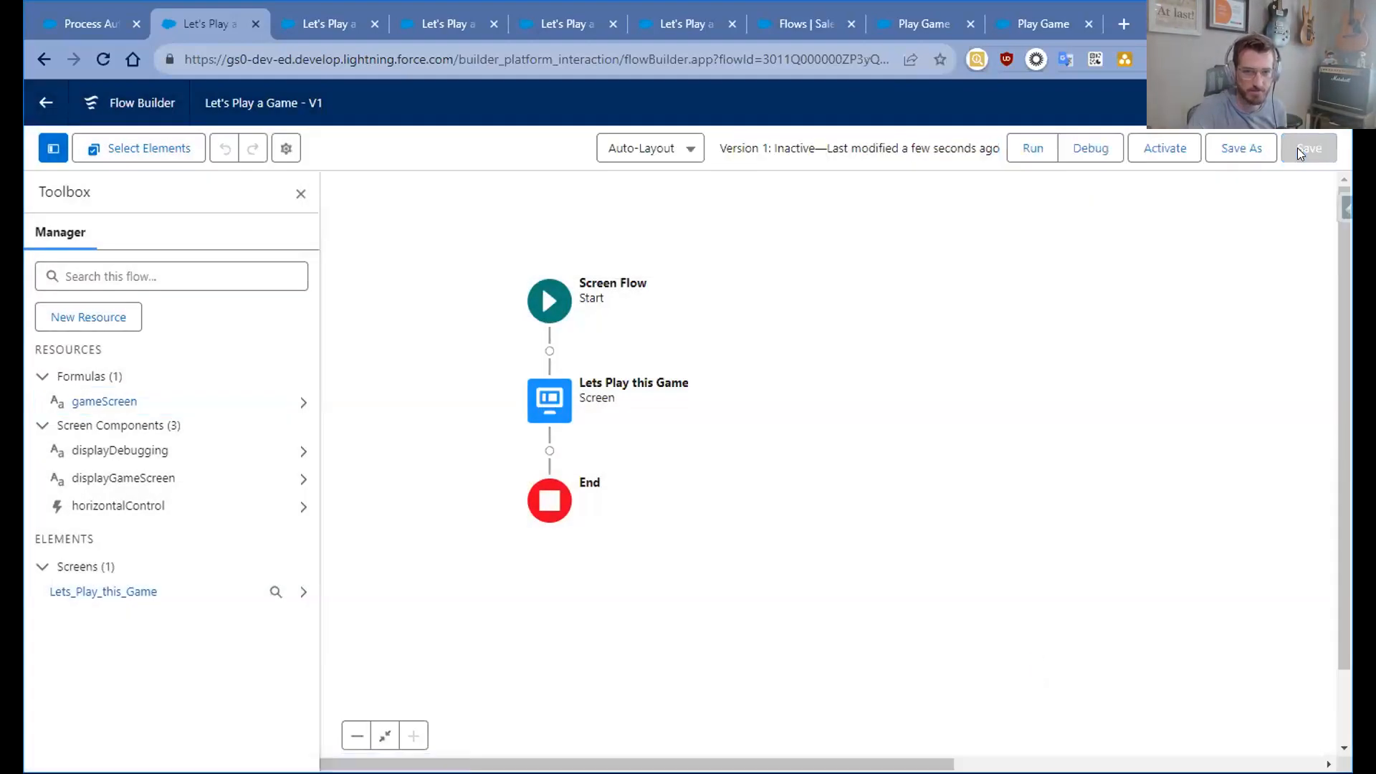
- Debug the flow with the default options and try moving the Horizontal Control slider
left_click(1104, 152)
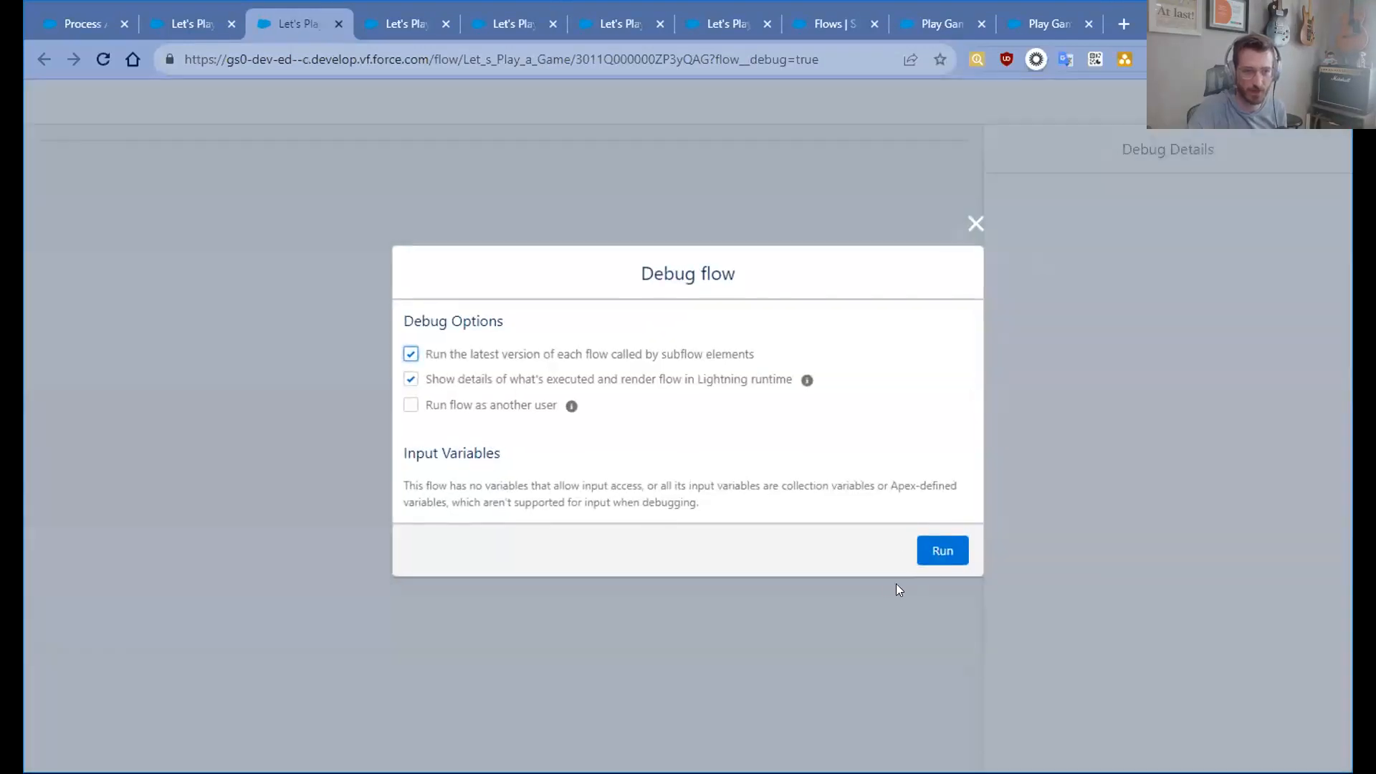
left_click(932, 557)
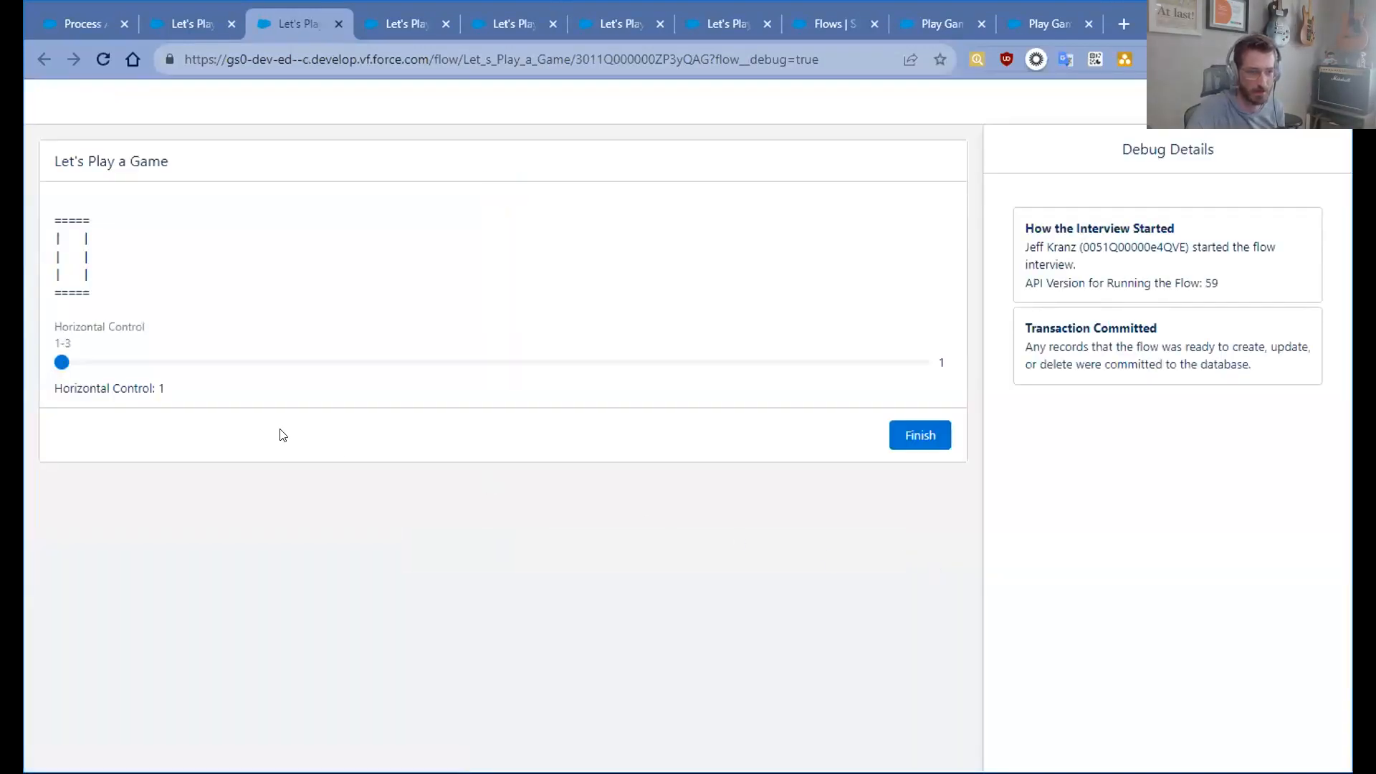
left_click_drag(181, 365, 147, 365)
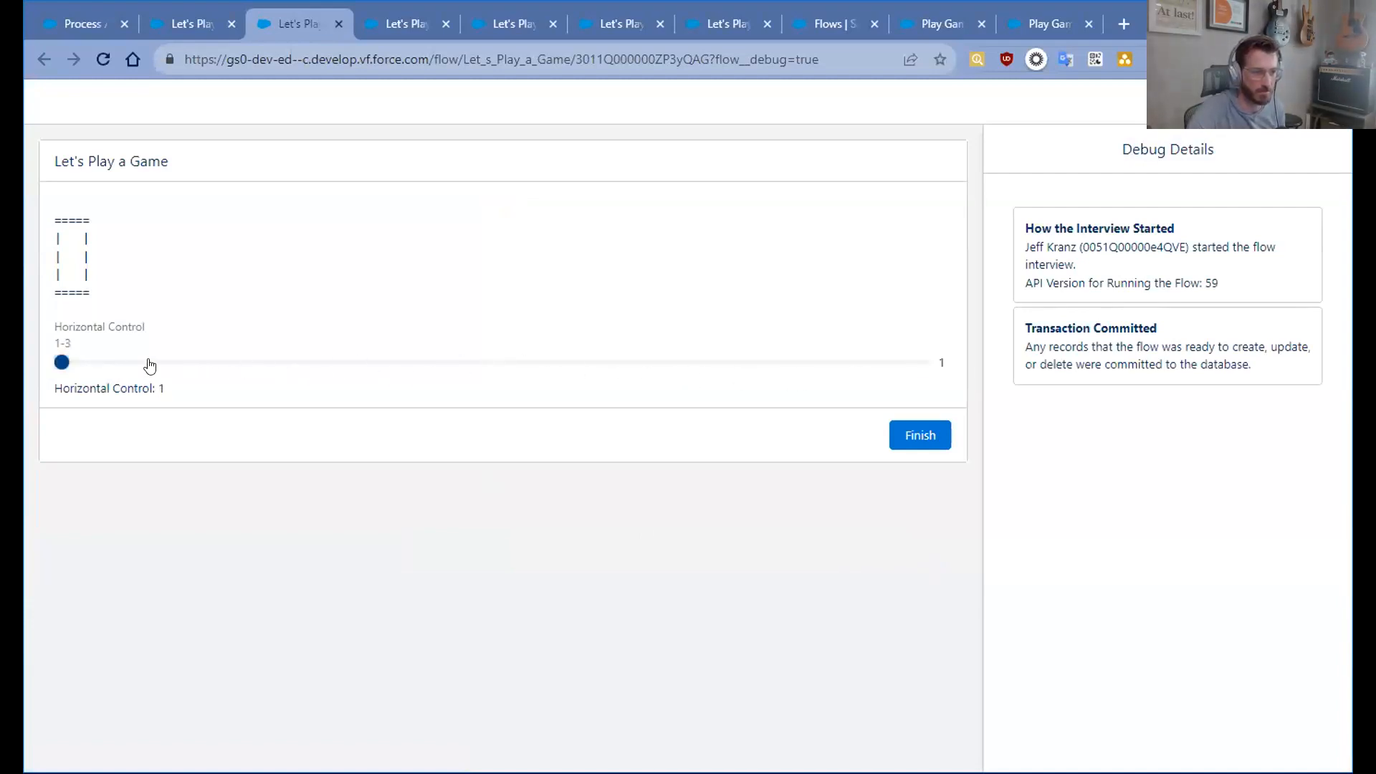
- Return to the flow builder, reopen the gameScreen formula with a taller formula area, and check its syntax
left_click(179, 27)
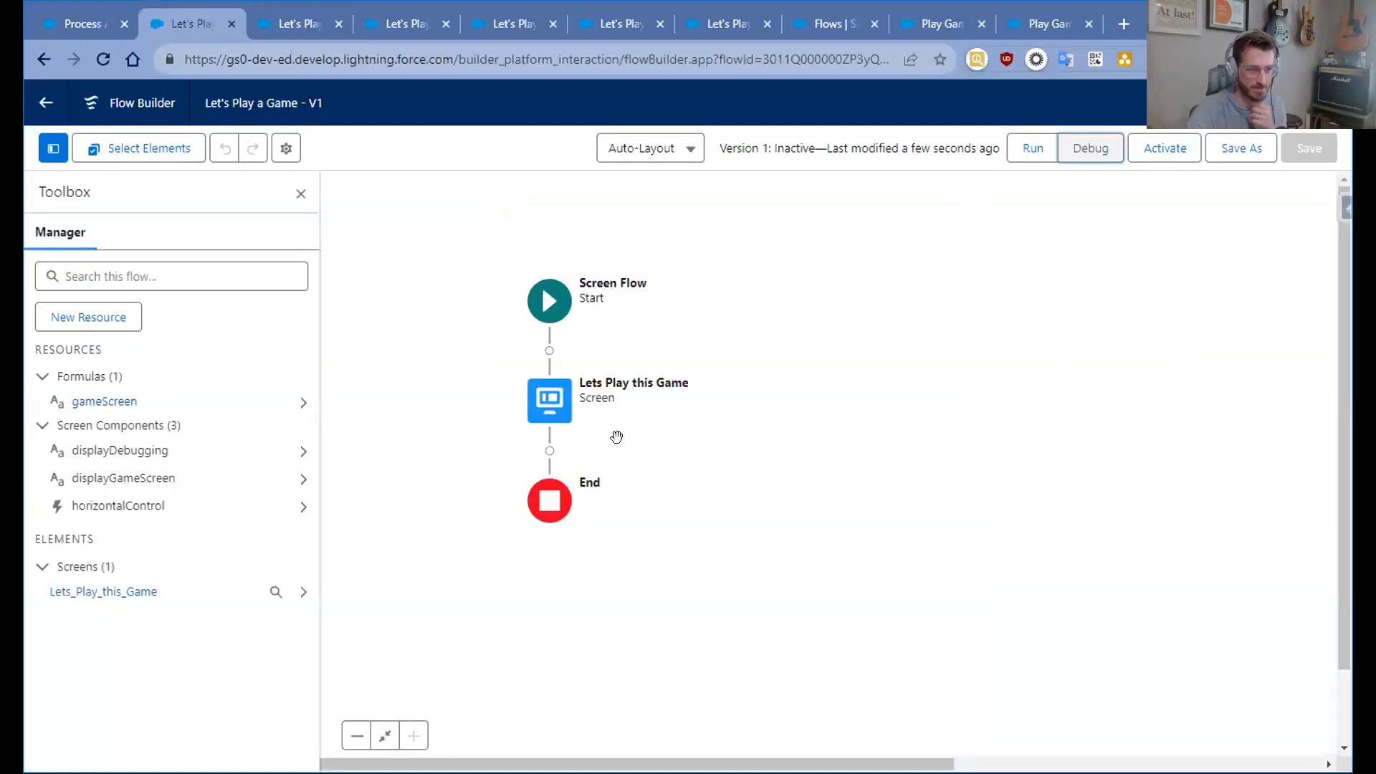
left_click(101, 401)
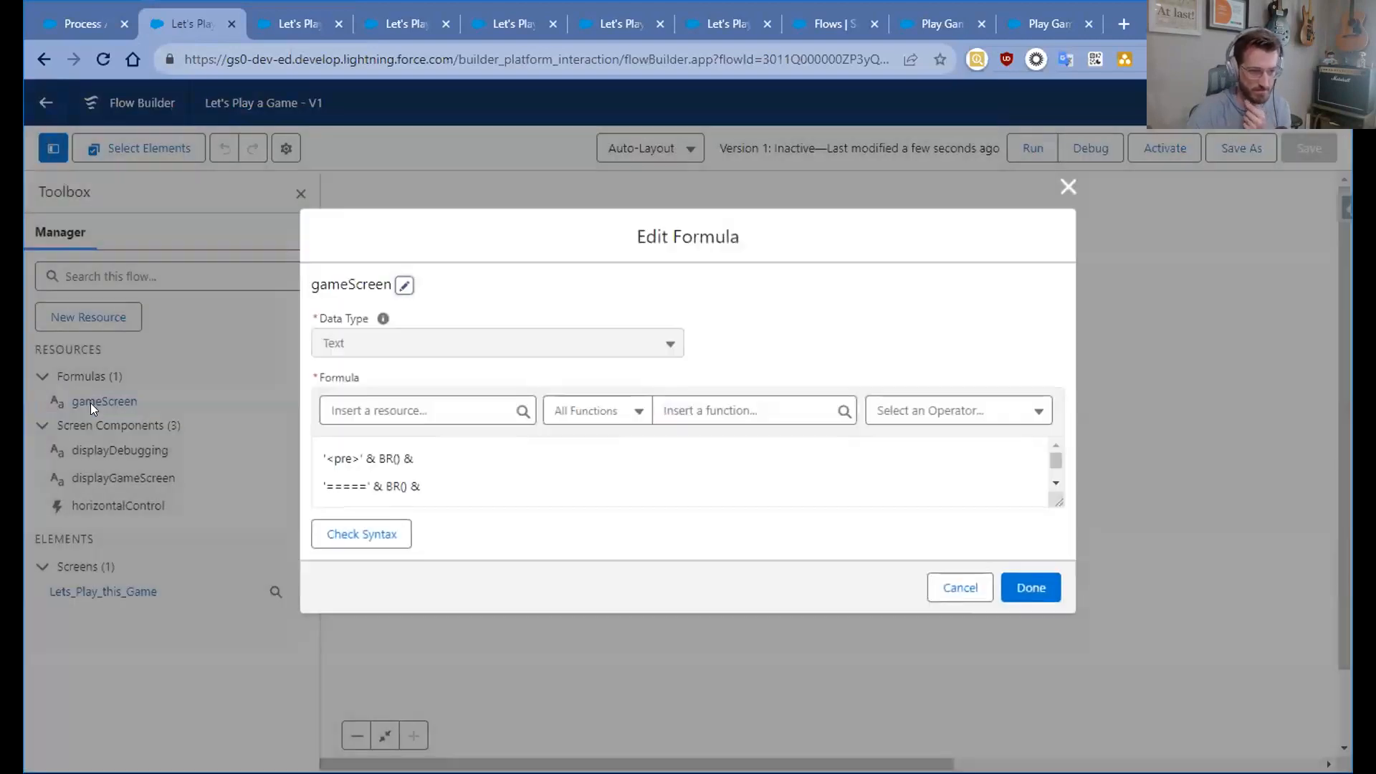
left_click_drag(1051, 502, 1062, 607)
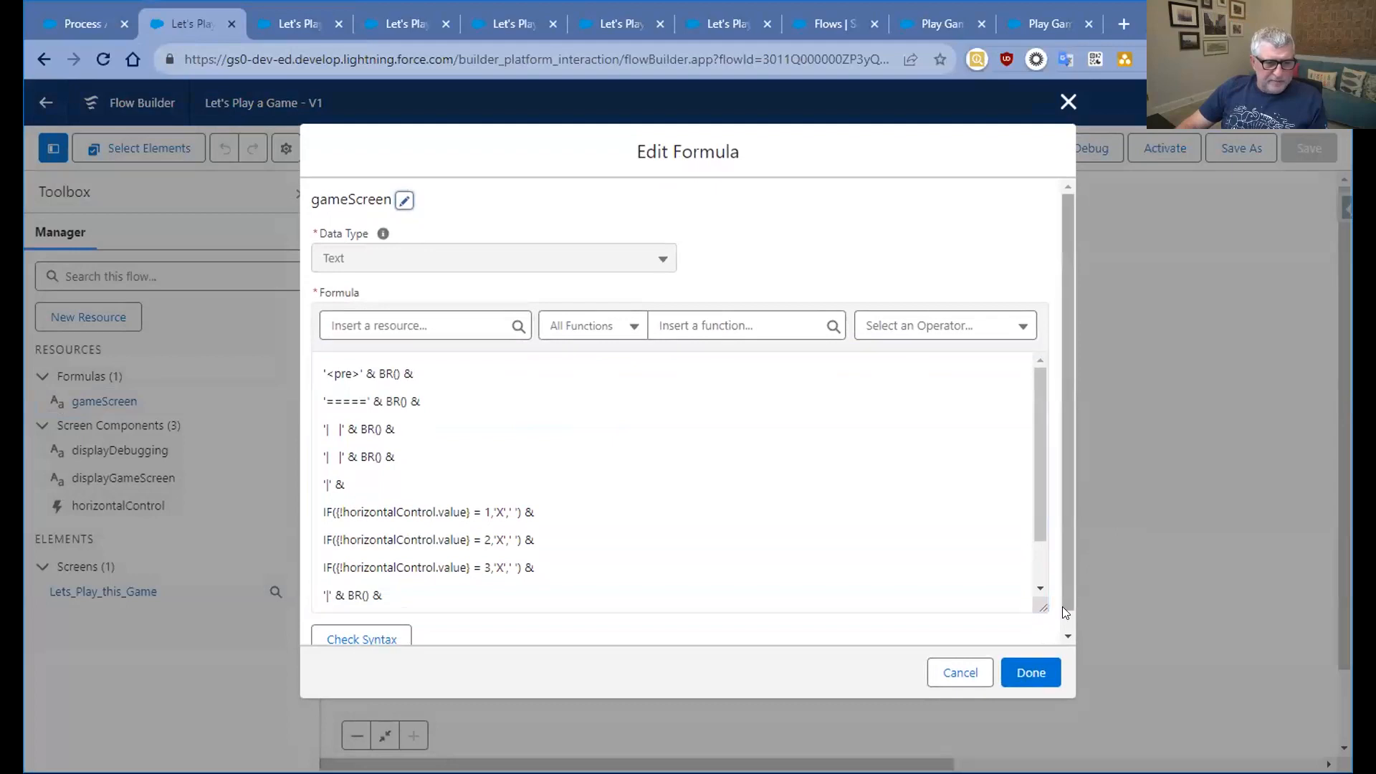
scroll(783, 518, "down", 2)
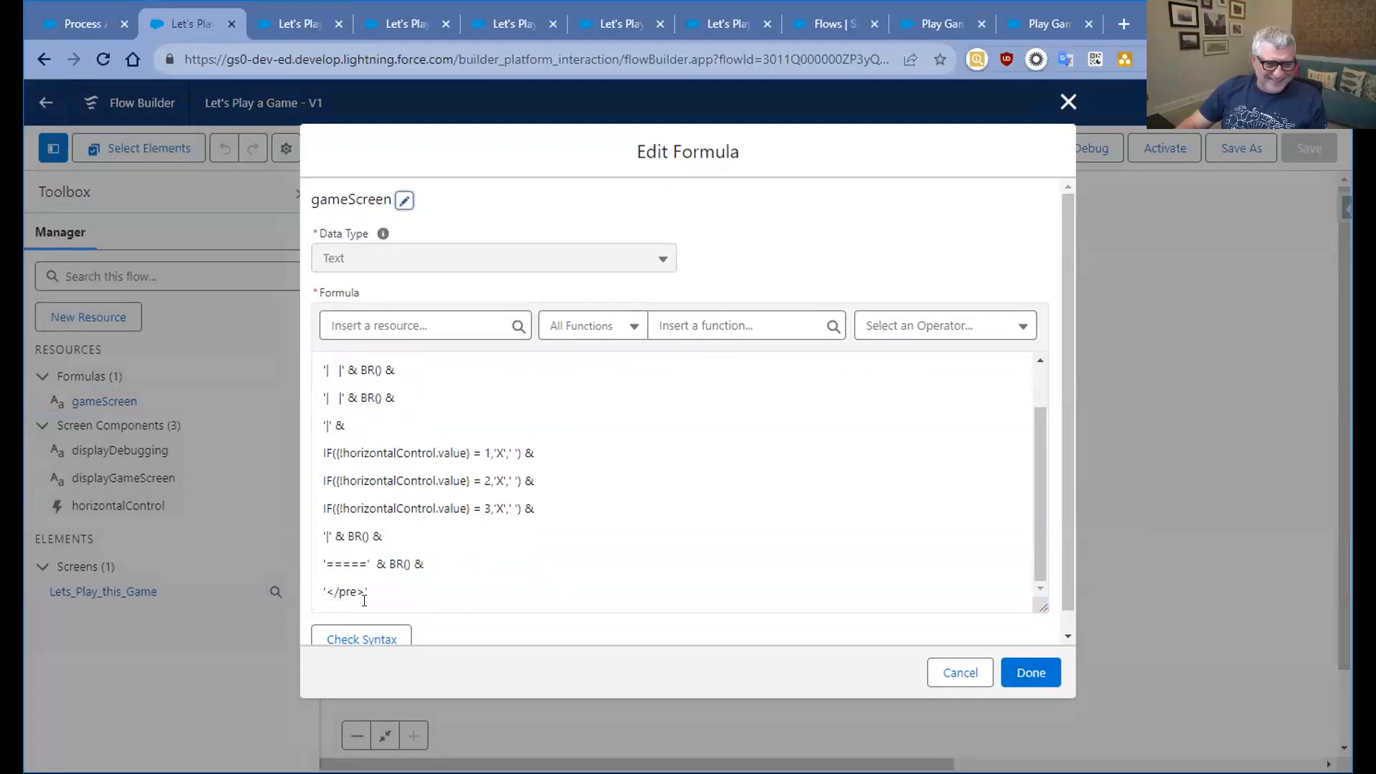
left_click(354, 633)
scroll(509, 548, "down", 1)
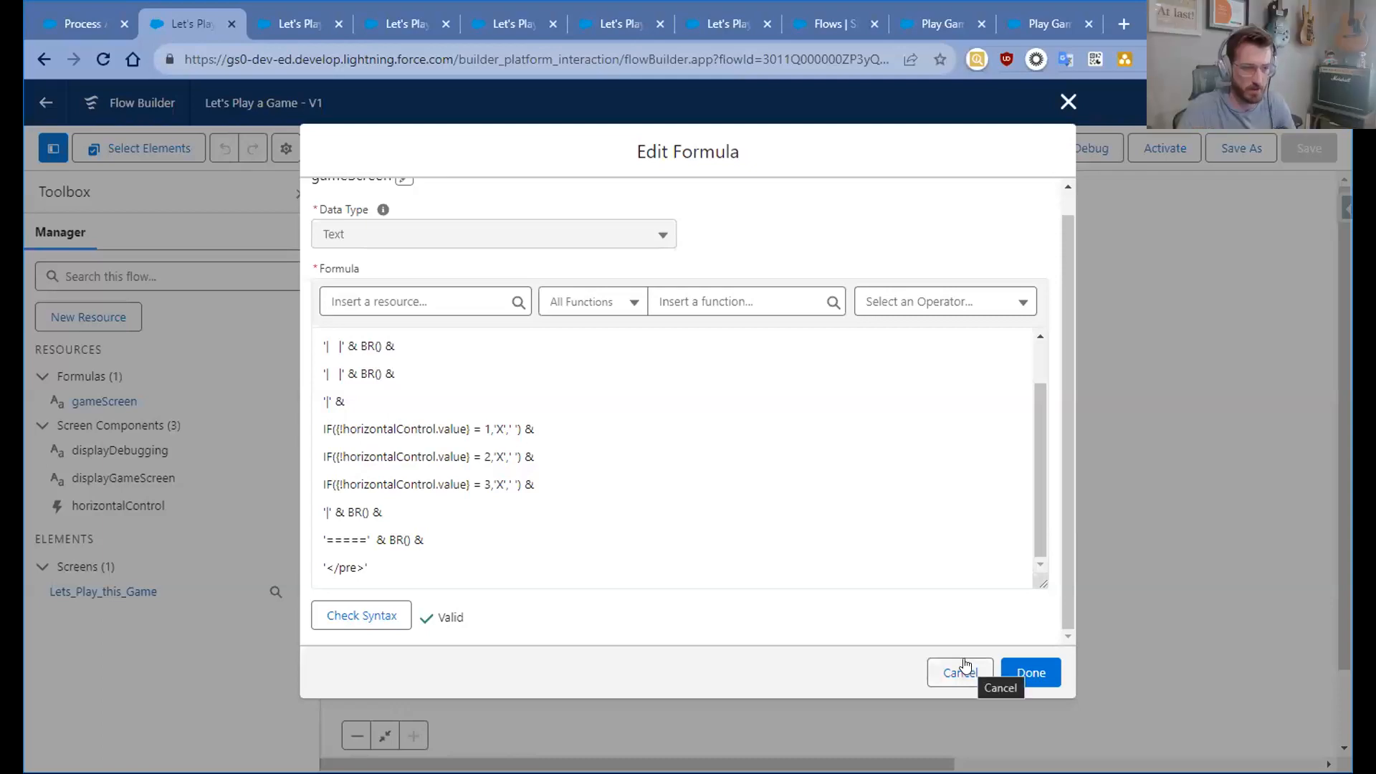
- Start a new resource of type Formula from within the gameScreen formula editor
left_click(401, 301)
left_click(402, 347)
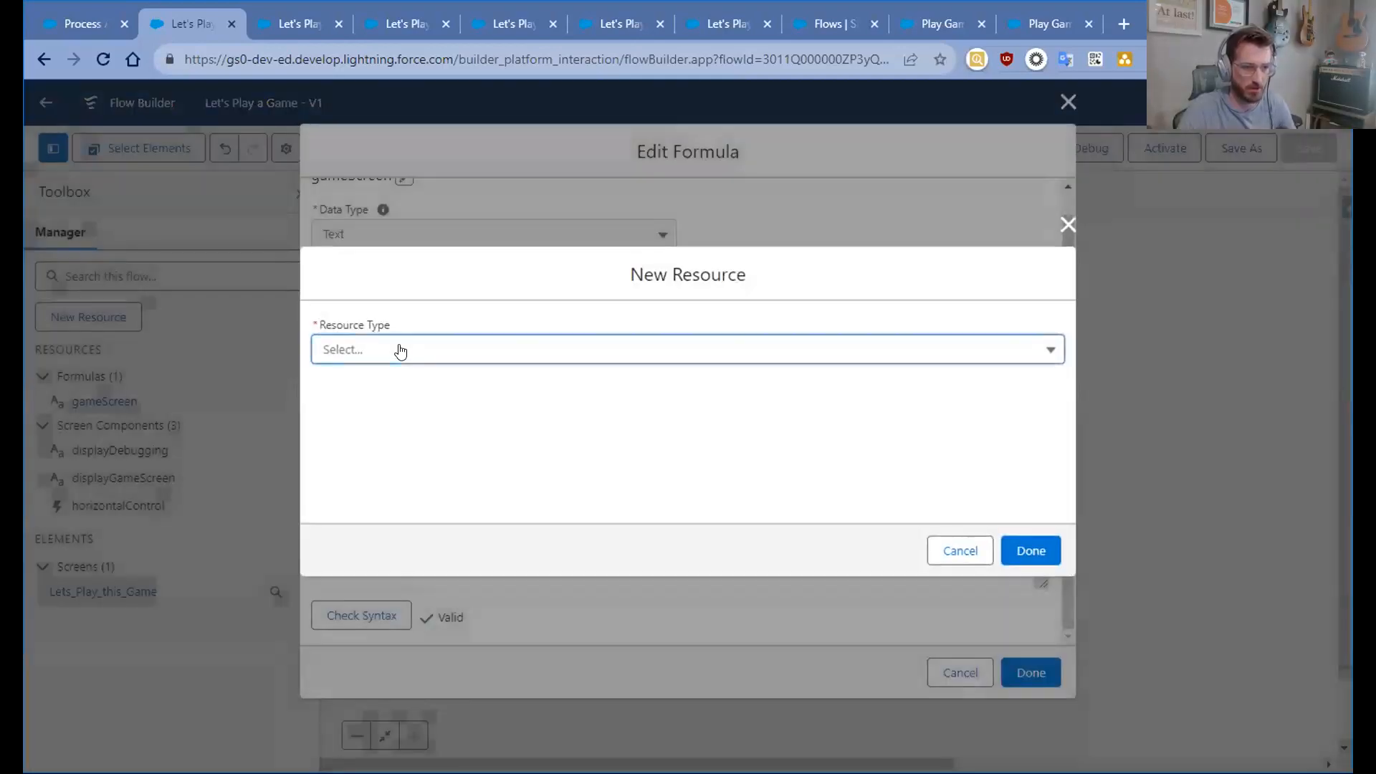
left_click(397, 350)
scroll(404, 504, "down", 2)
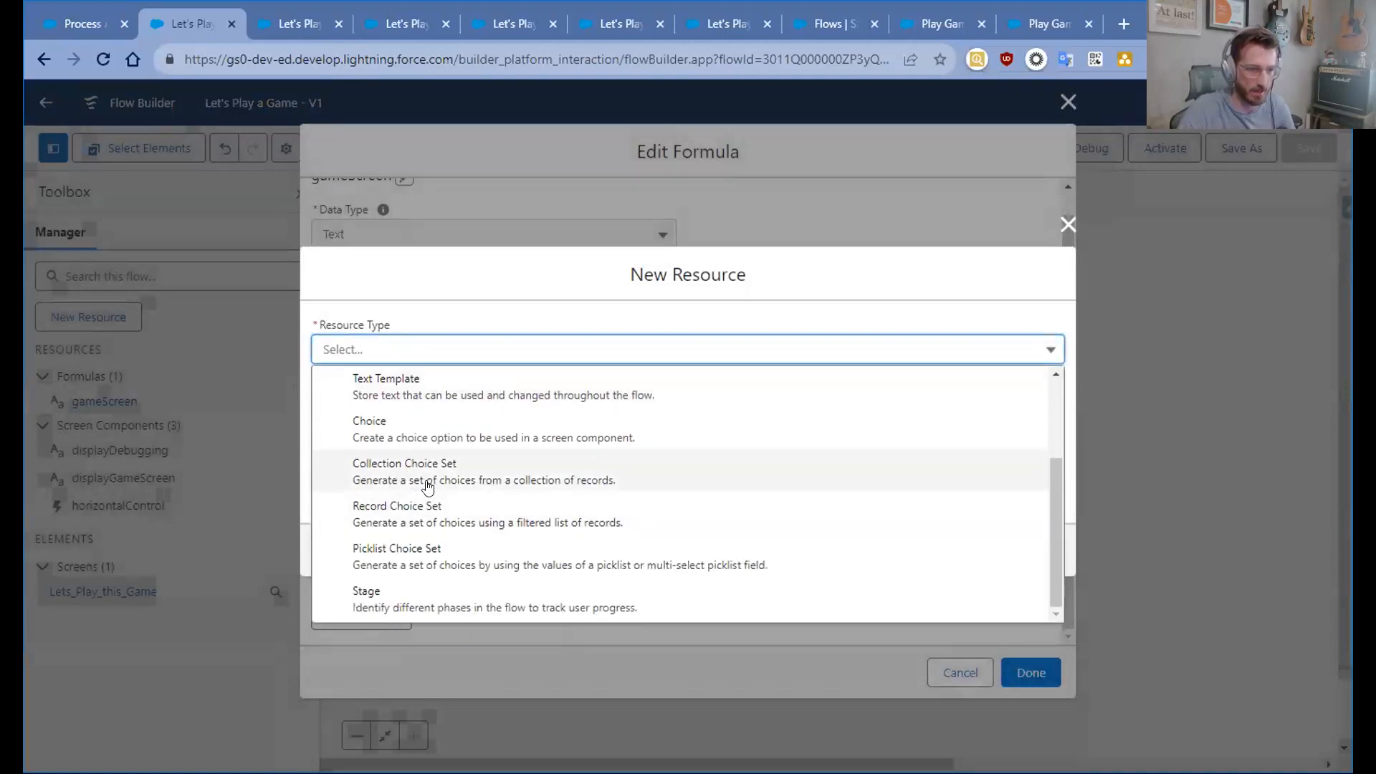
scroll(415, 480, "up", 2)
left_click(408, 480)
- Give the new formula resource the API name formulaHorizontalControl
left_click(363, 296)
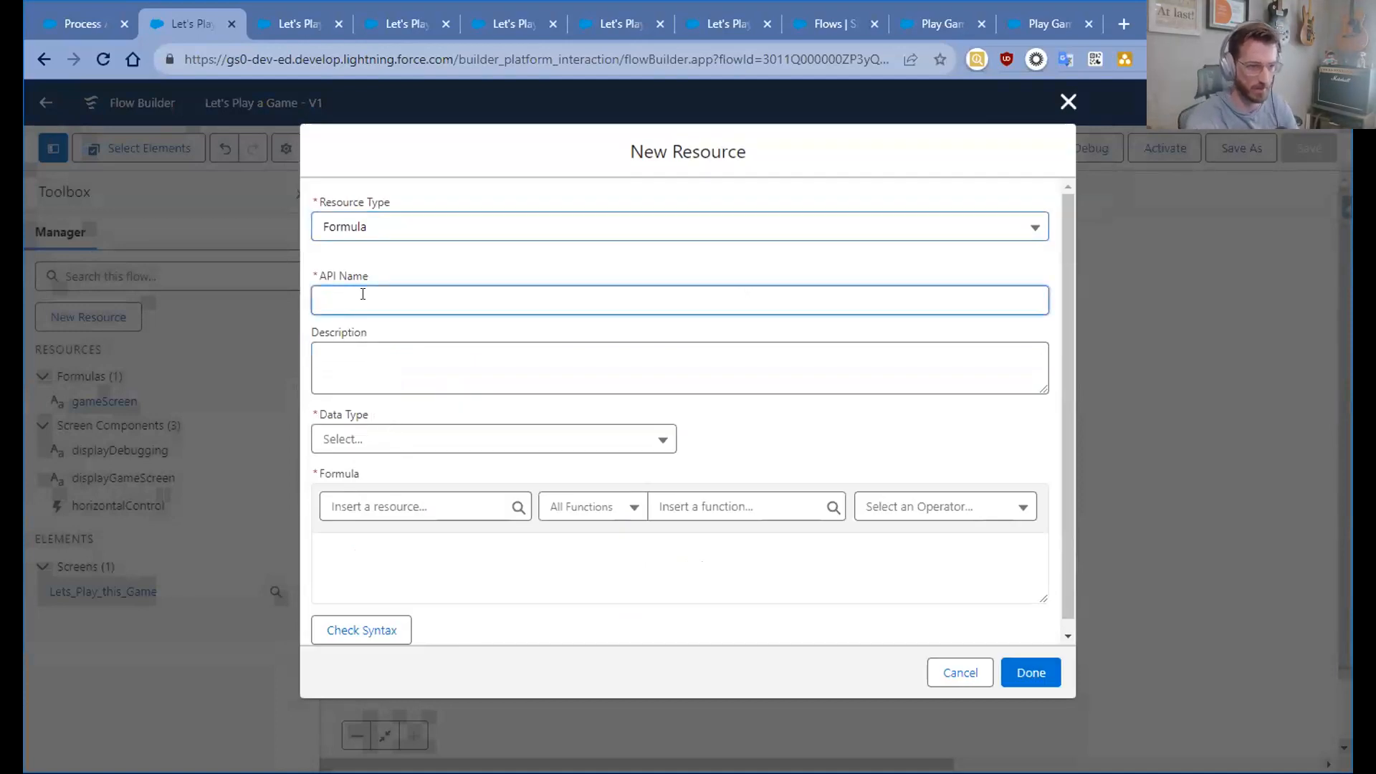
type("HO")
key("BackSpace")
key("BackSpace")
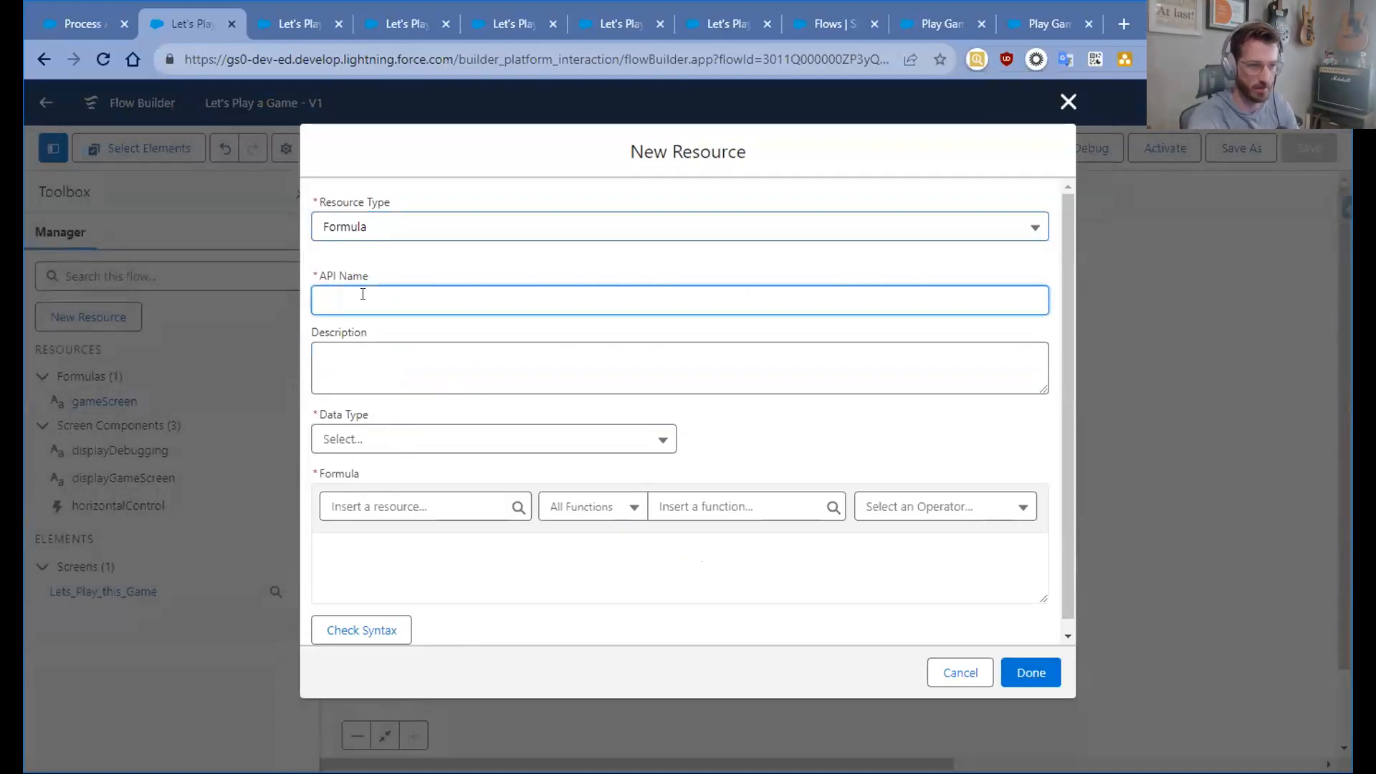
type("formula")
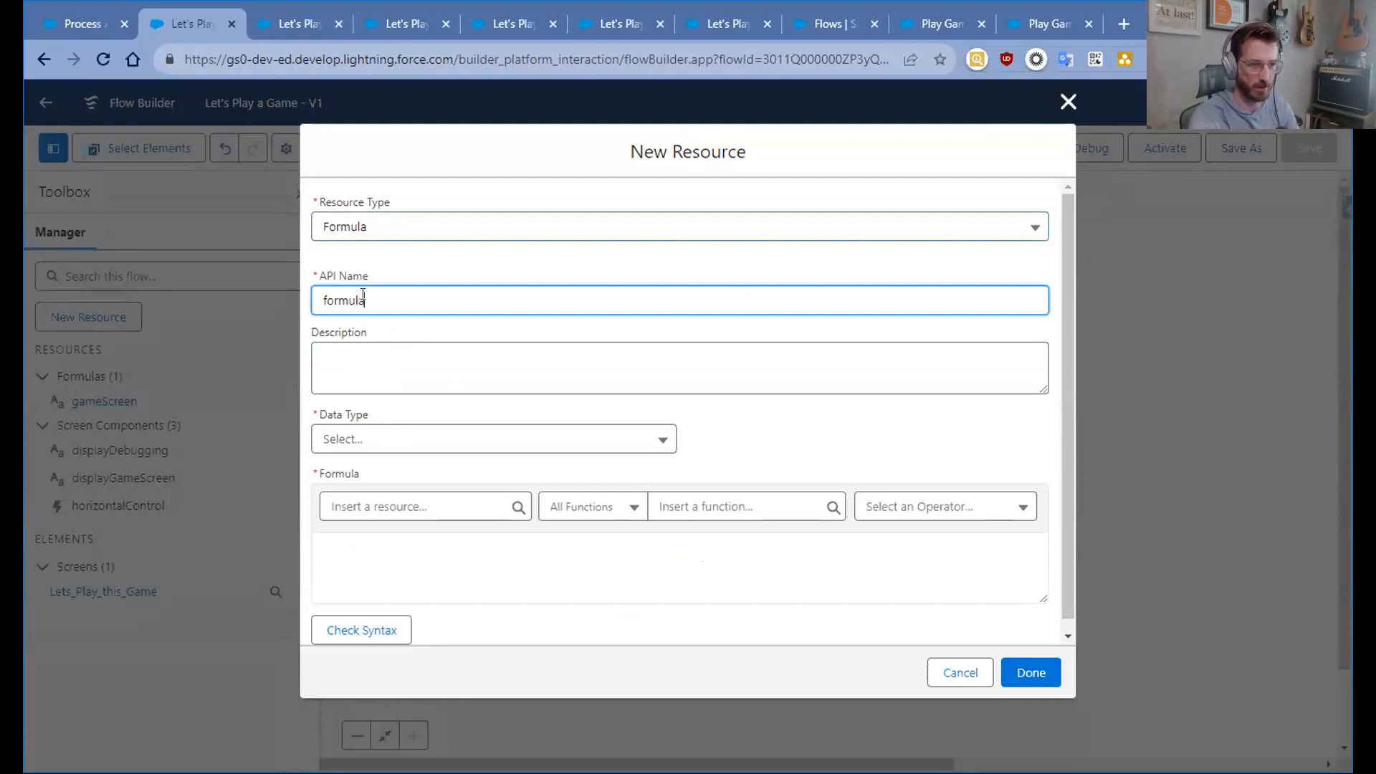
type("HorizontalC")
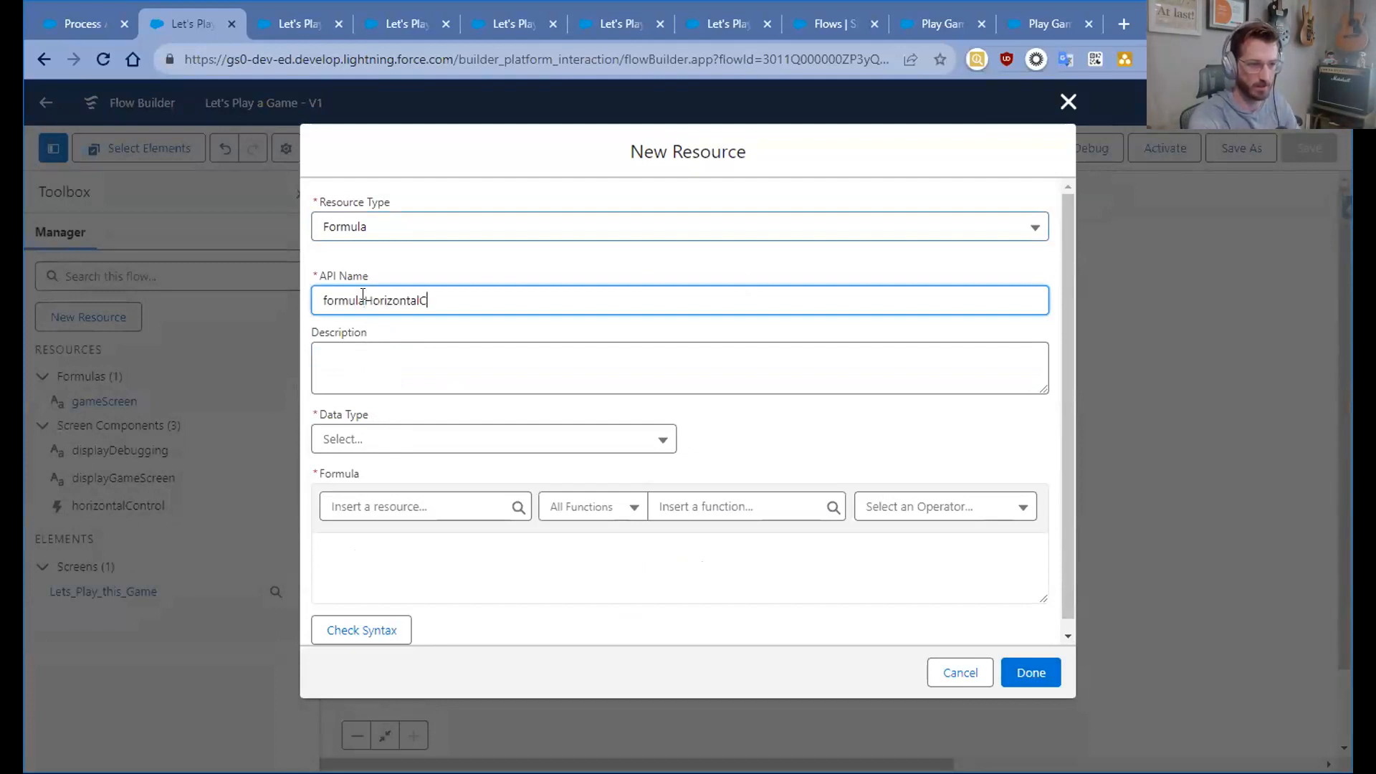
type("ontrol")
- Insert the slider's value, {!horizontalControl.value}, as the content of the new formula
left_click(370, 506)
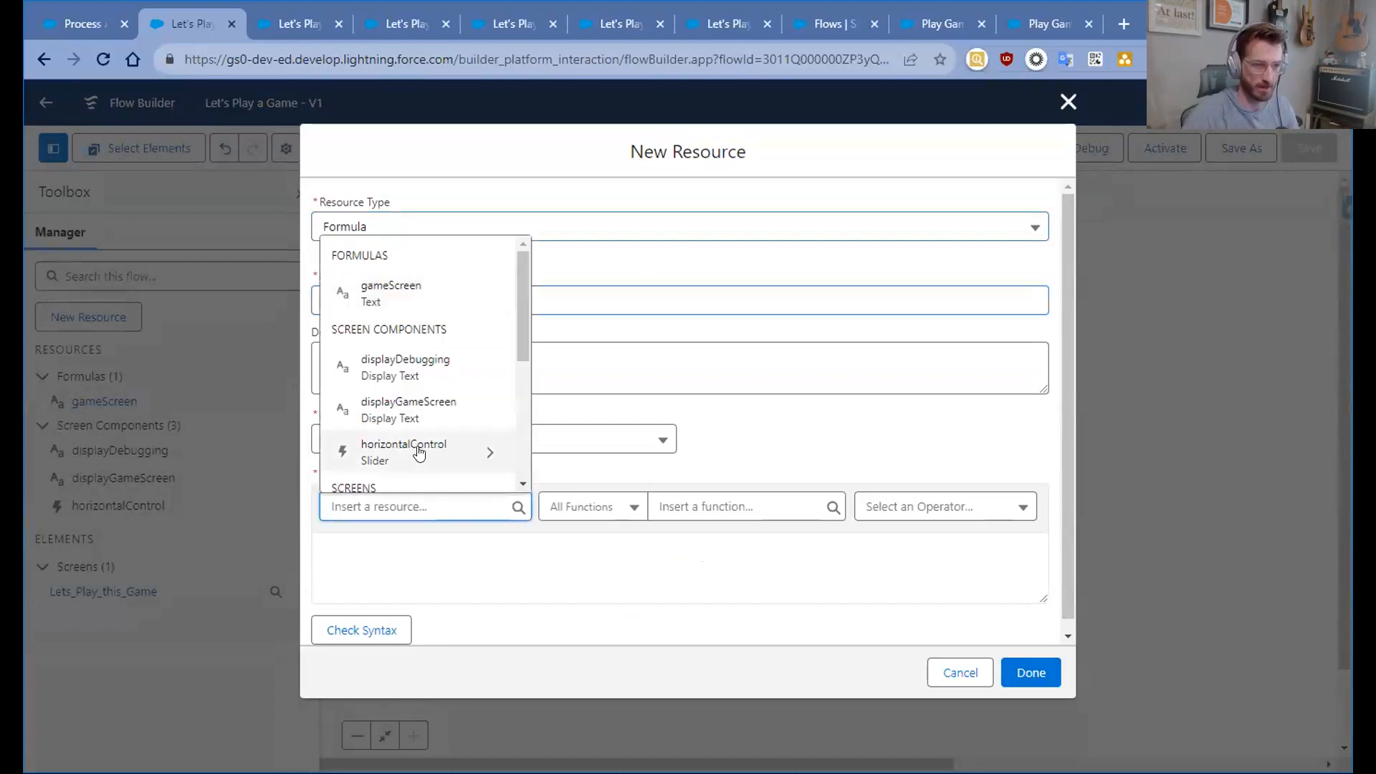
left_click(420, 452)
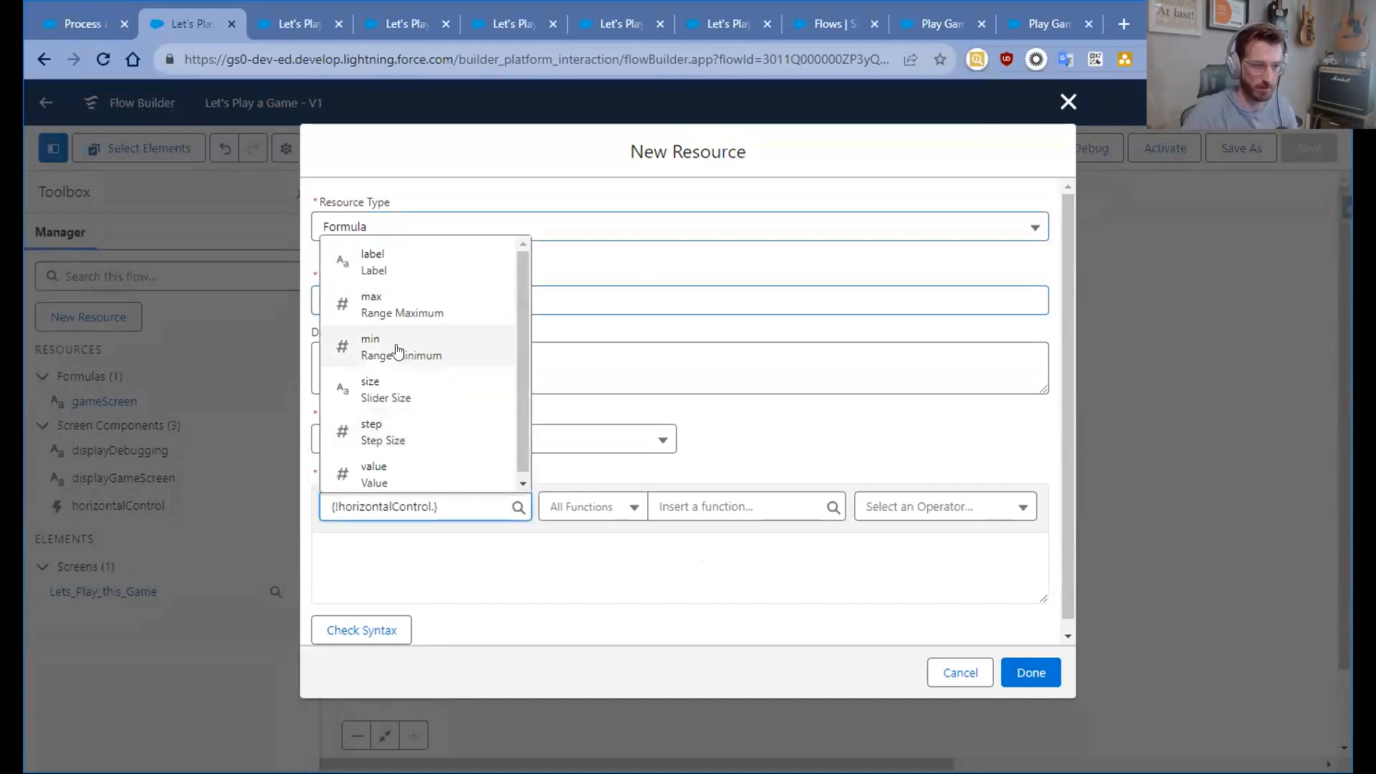
left_click(400, 473)
- Set the new formula's data type to Number with 0 decimal places and finish creating the resource
left_click(385, 440)
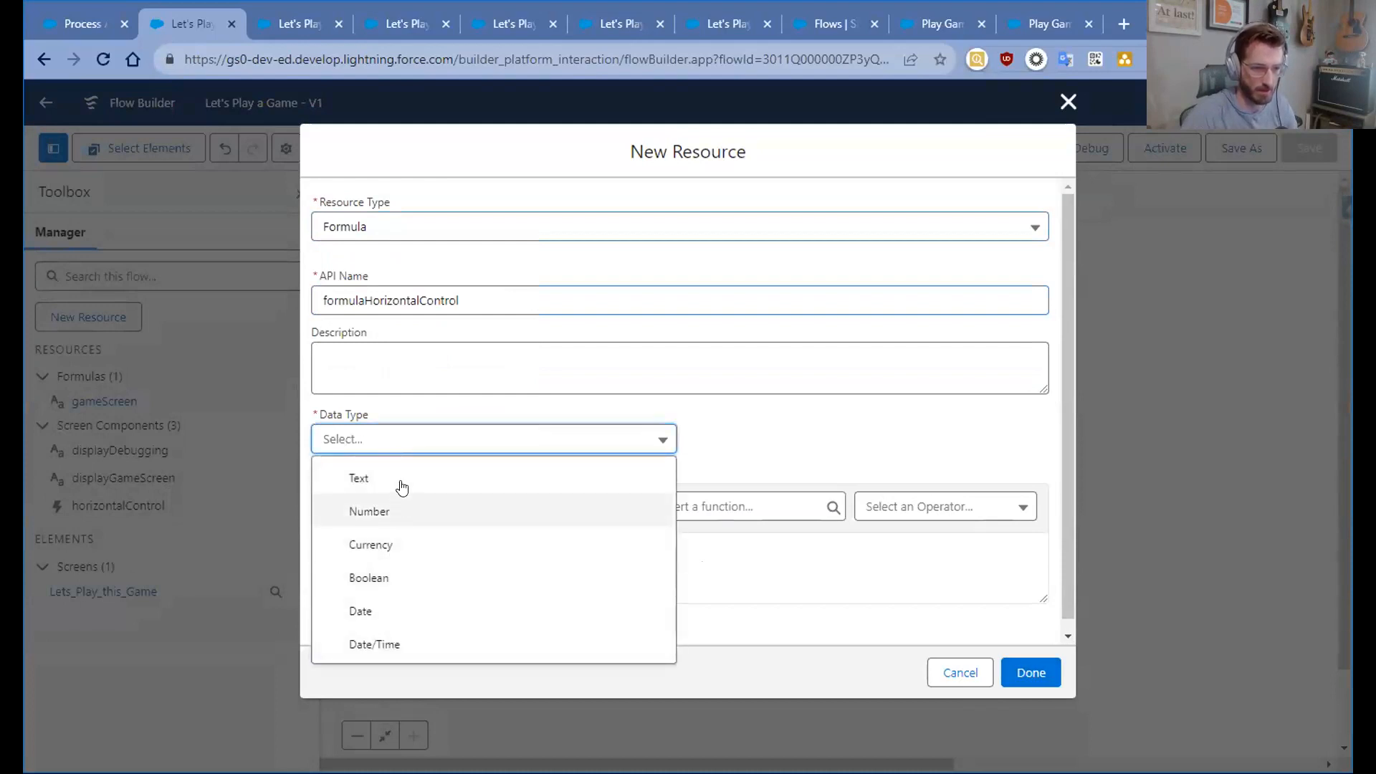
left_click(395, 511)
left_click_drag(361, 498, 295, 494)
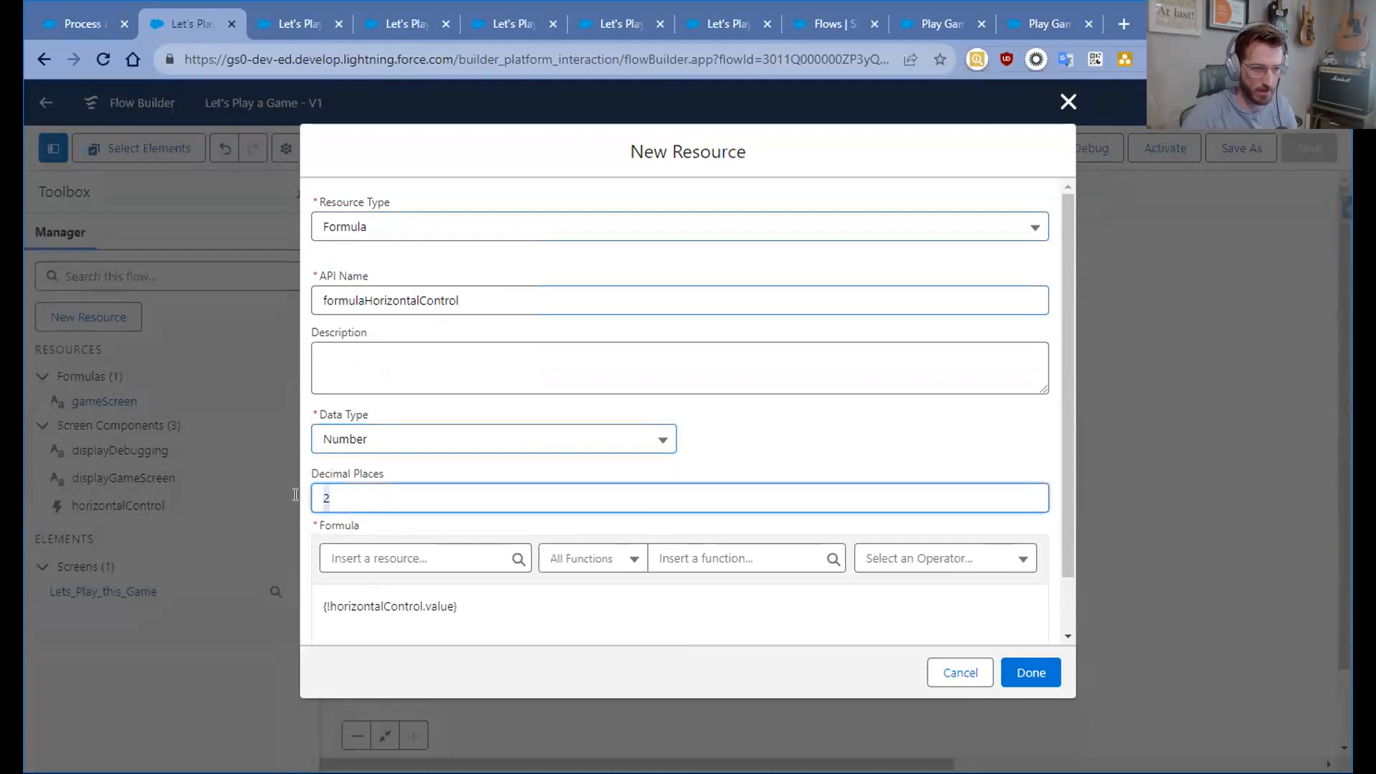
type("0")
scroll(606, 469, "down", 1)
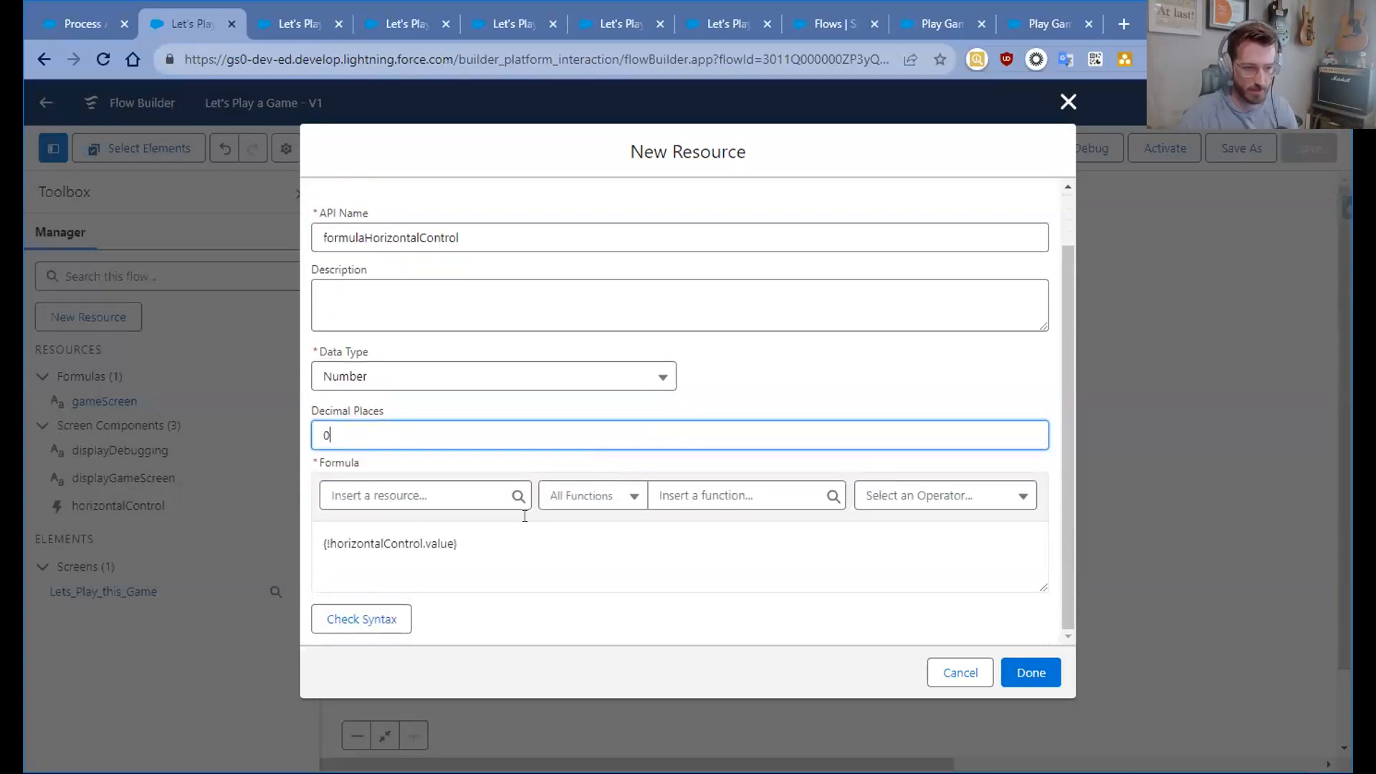
left_click(315, 543)
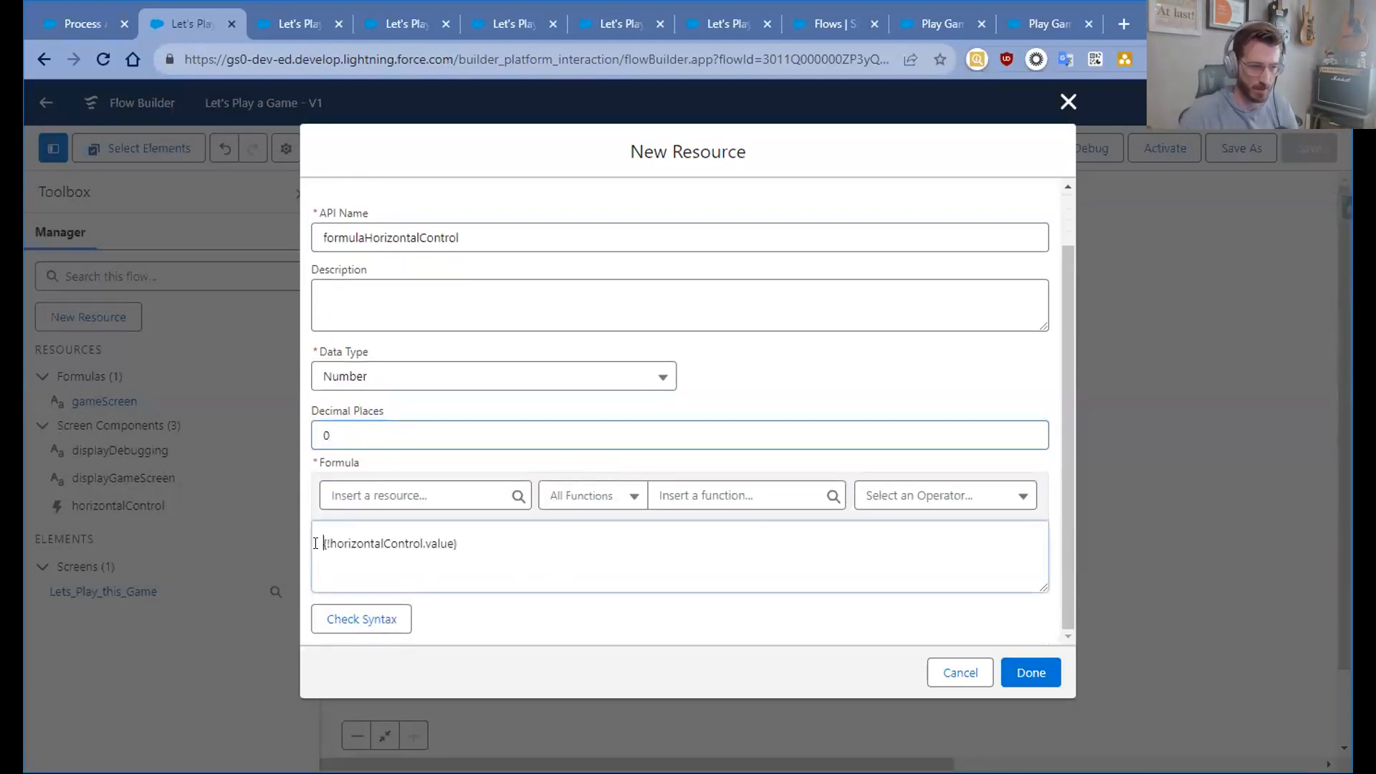
left_click(1031, 674)
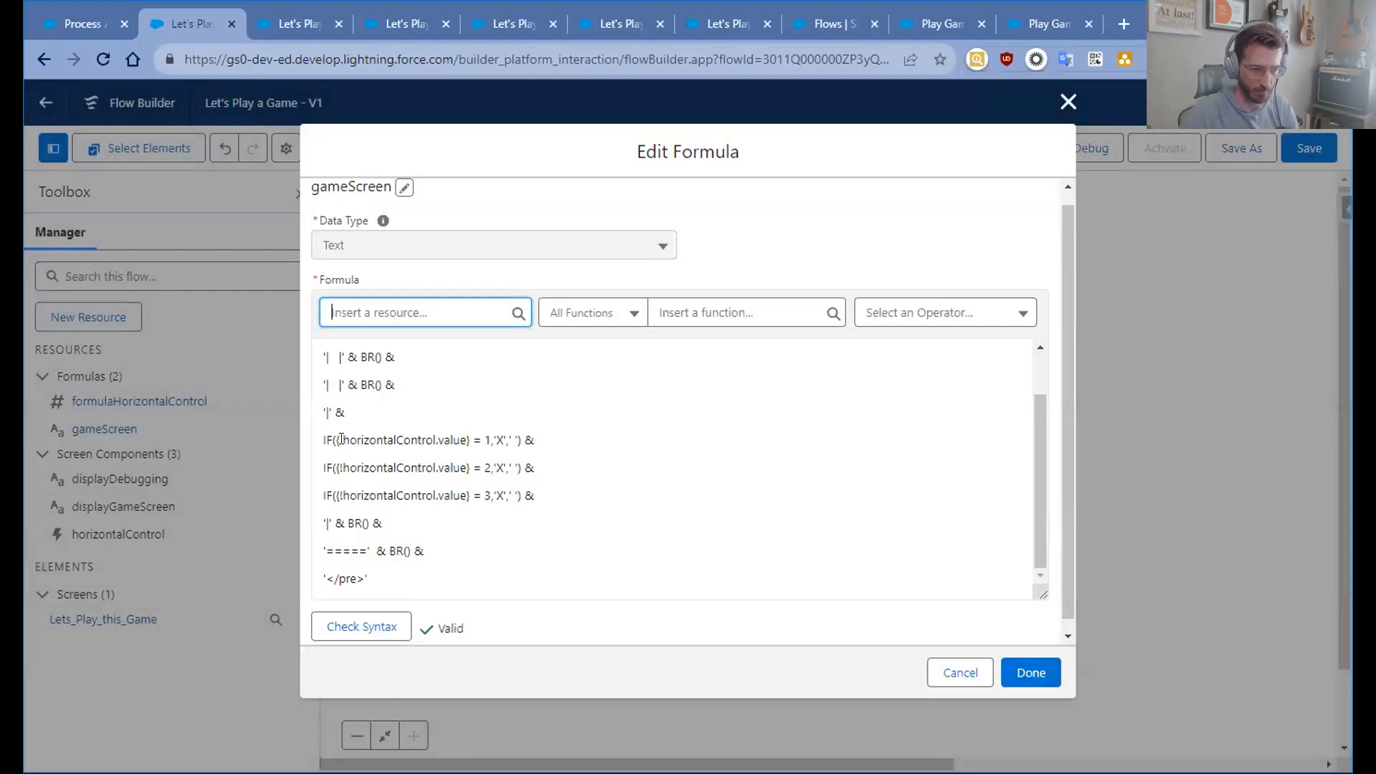
- Replace {!horizontalControl.value} in the first IF line of gameScreen with the {!formulaHorizontalControl} resource
left_click_drag(333, 439, 465, 443)
key("BackSpace")
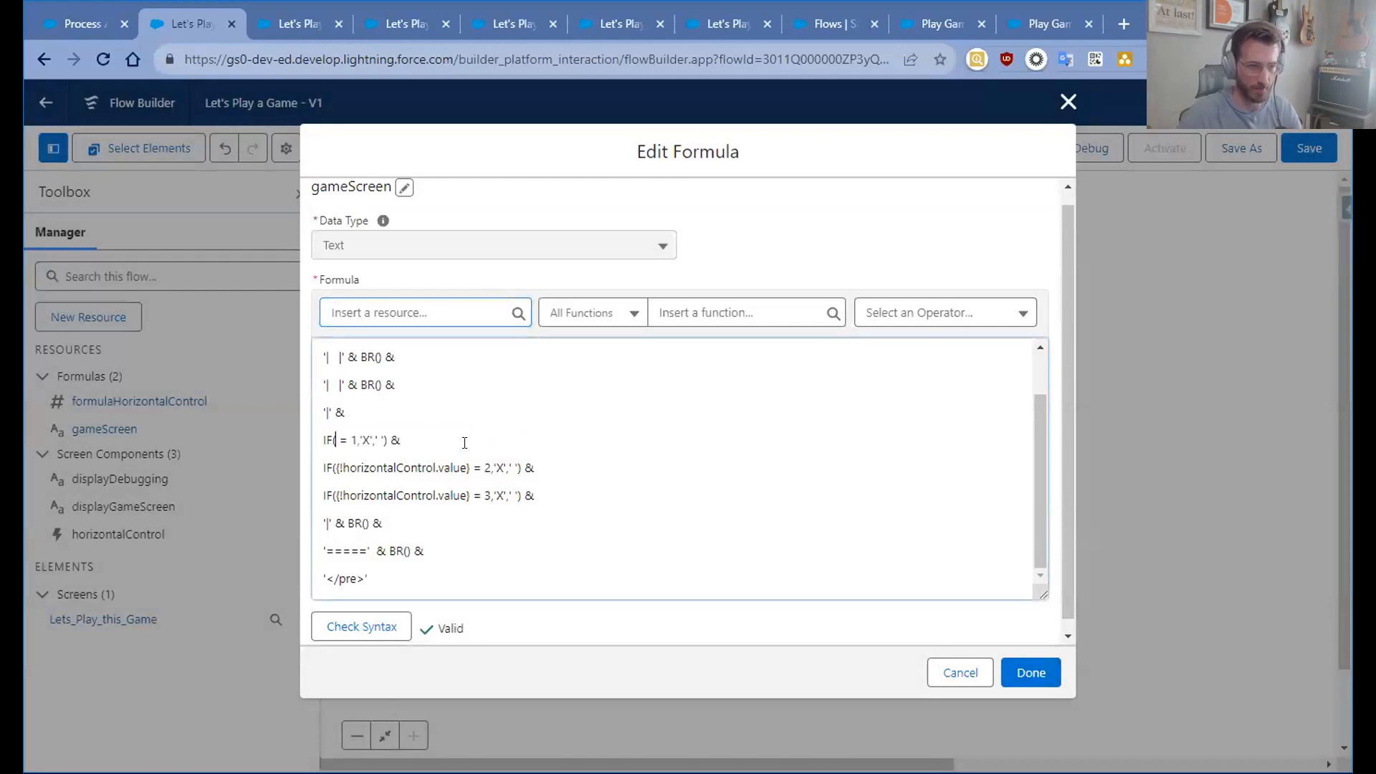
left_click(390, 315)
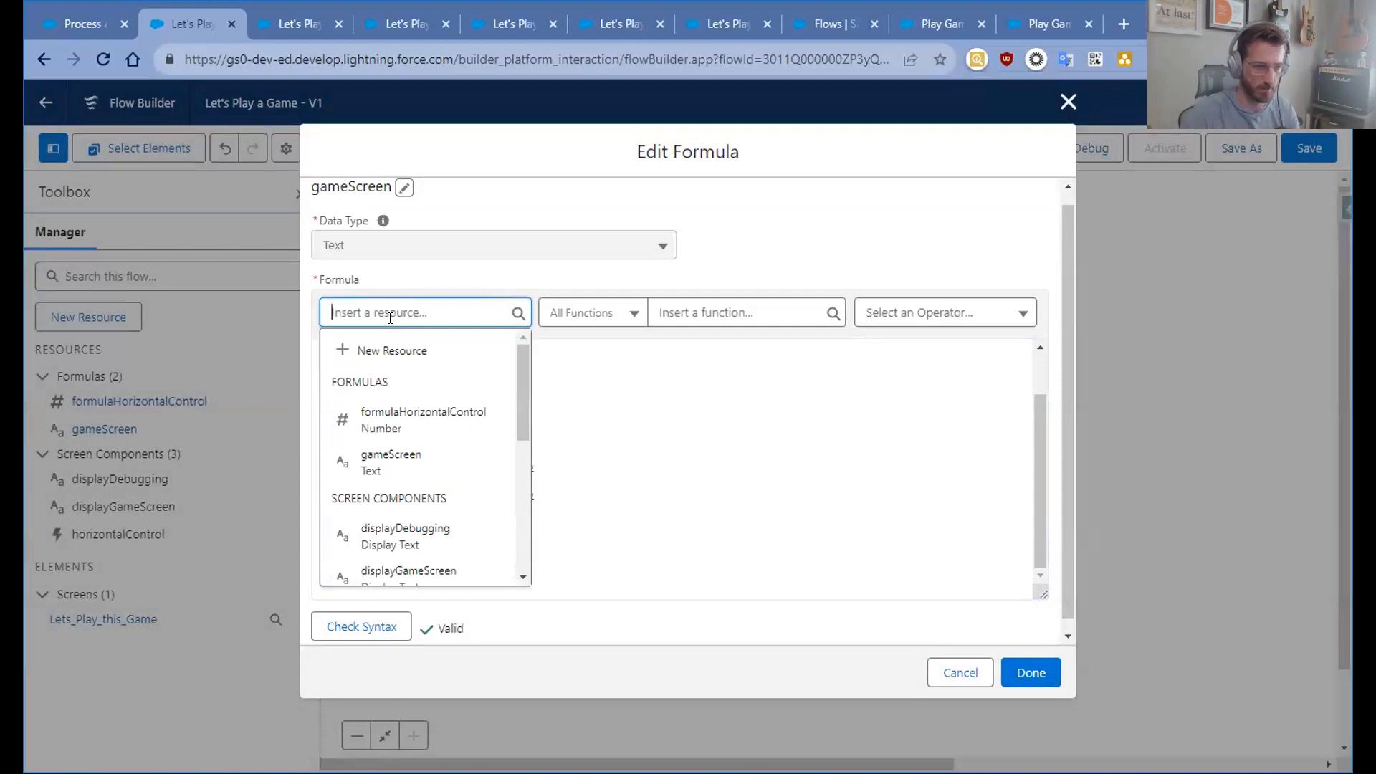
left_click(414, 420)
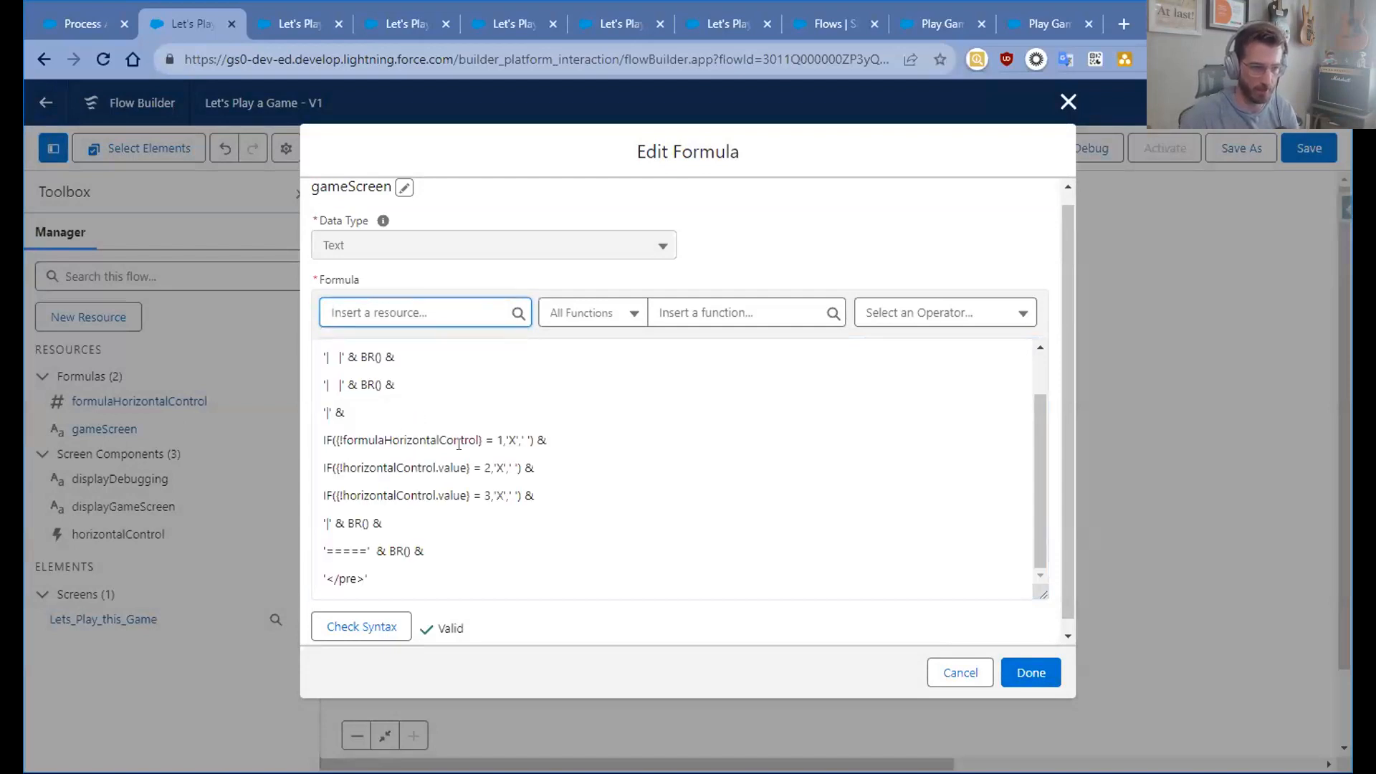
- Replace {!horizontalControl.value} in the second and third IF lines of gameScreen with {!formulaHorizontalControl}, and save the flow
left_click_drag(482, 439, 334, 436)
key("ctrl+c")
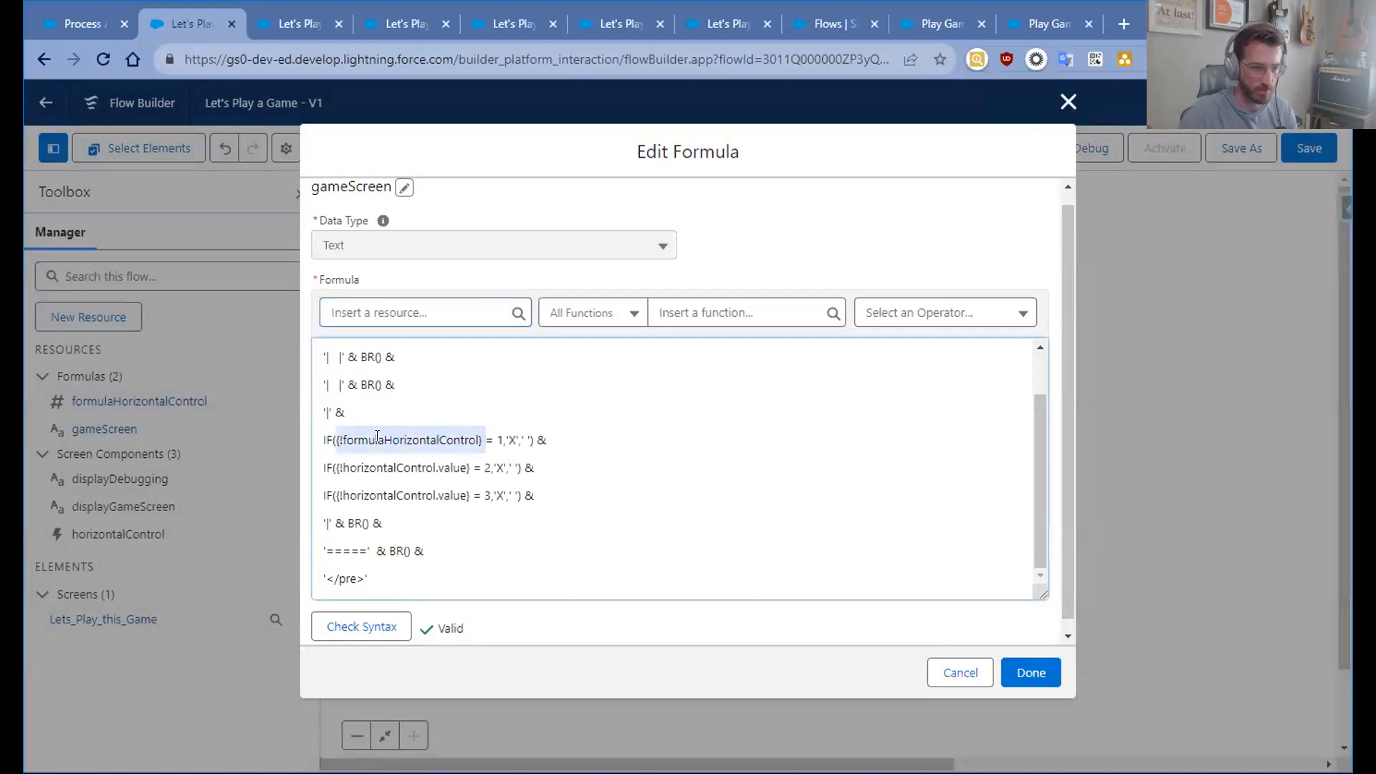
left_click(333, 466)
left_click_drag(333, 467, 474, 467)
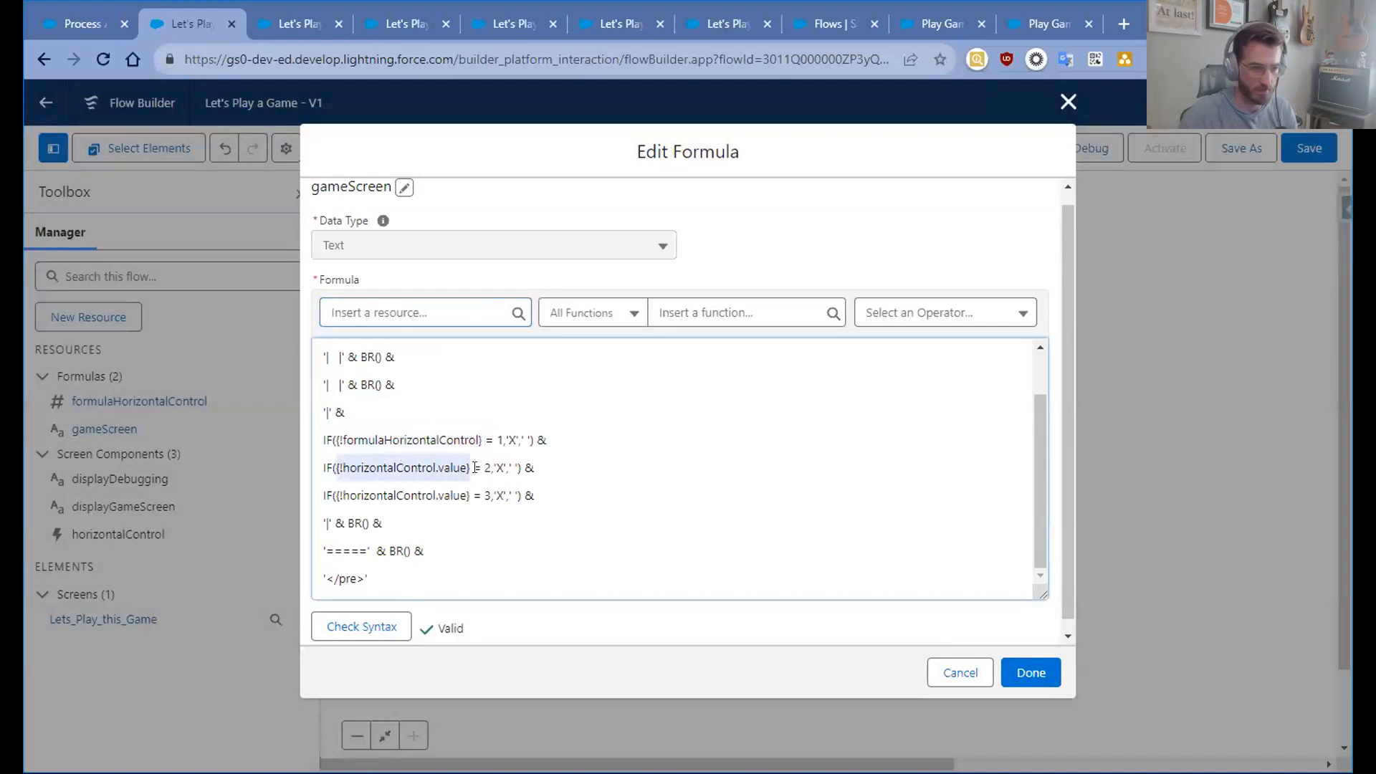
key("ctrl+v")
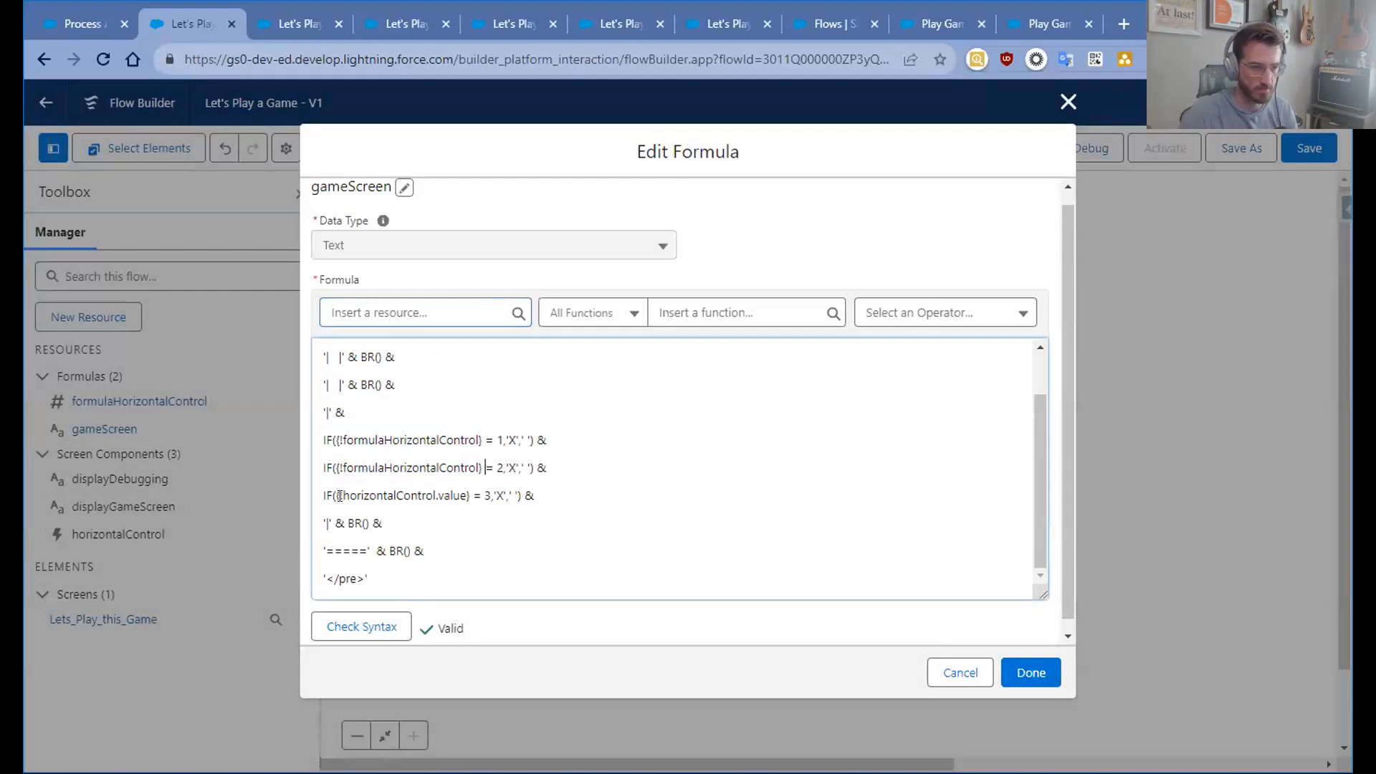
left_click_drag(333, 495, 467, 496)
key("ctrl+v")
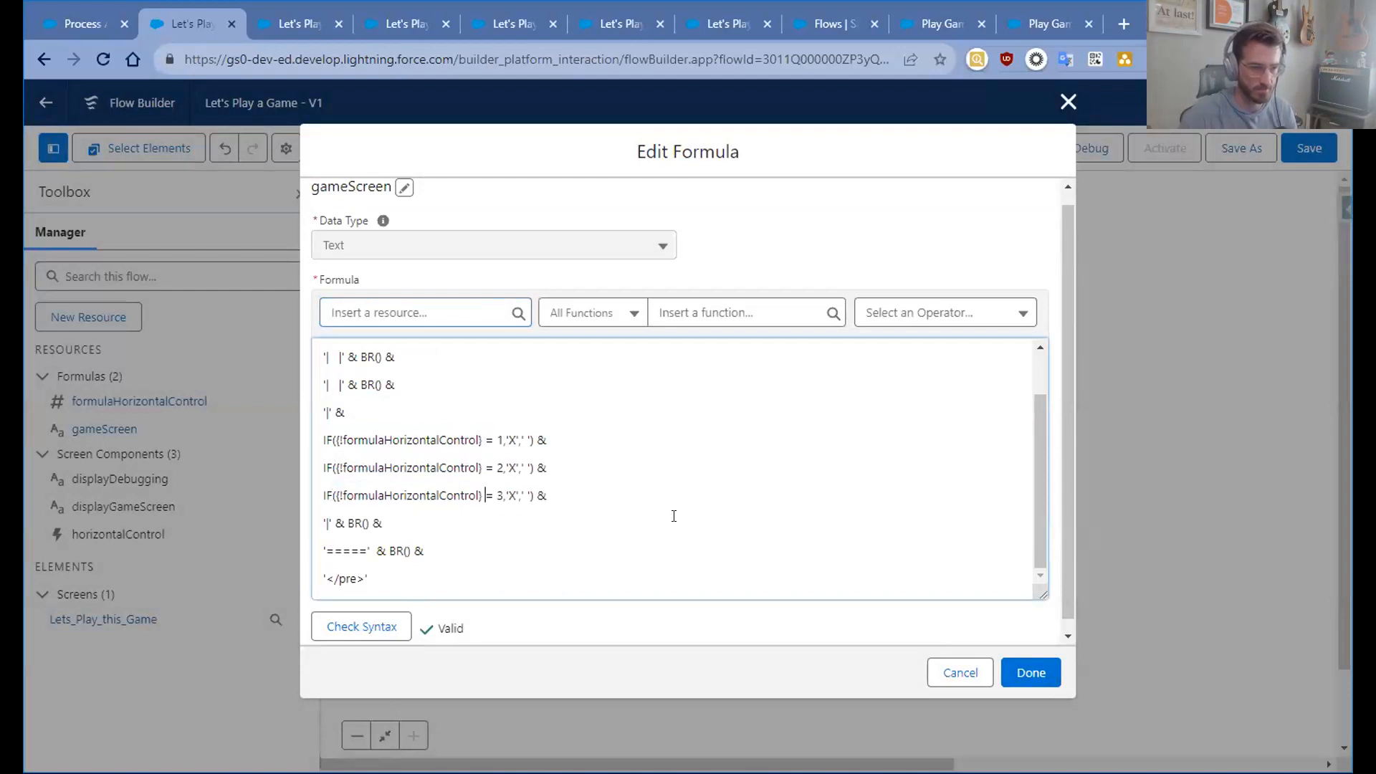
left_click(1045, 669)
left_click(1310, 152)
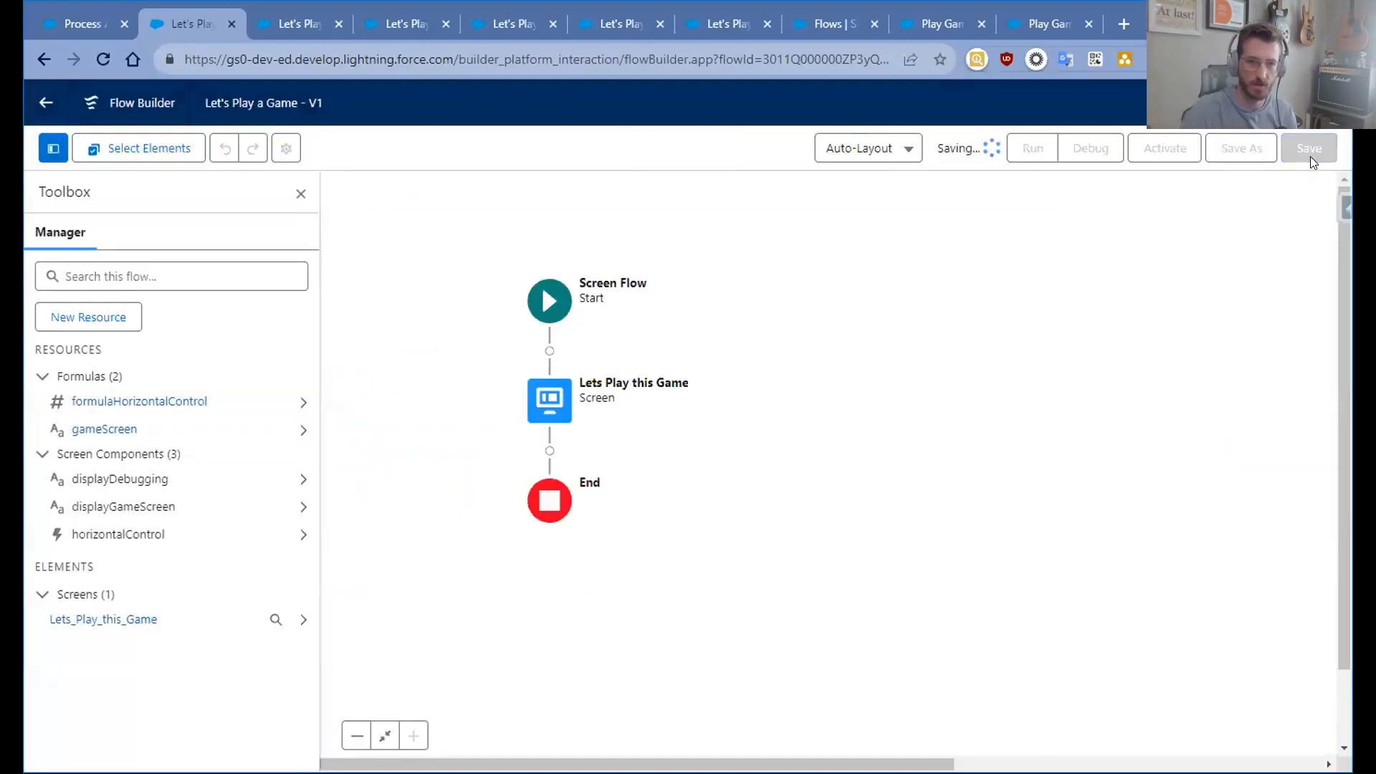
- Remove the stray {!formulaHorizontalControl} before '<pre>' in the flagged gameScreen formula and save the flow again
left_click(901, 333)
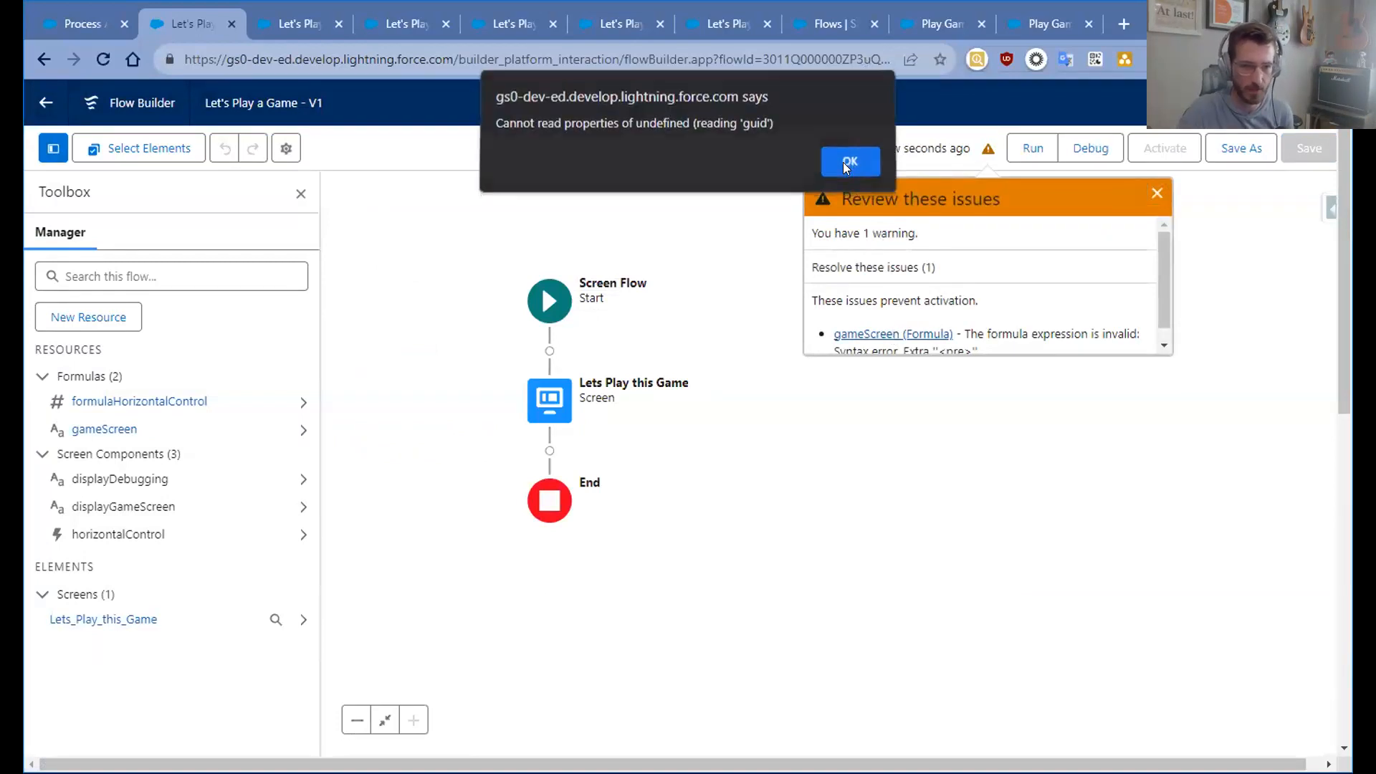
left_click(849, 162)
left_click(361, 544)
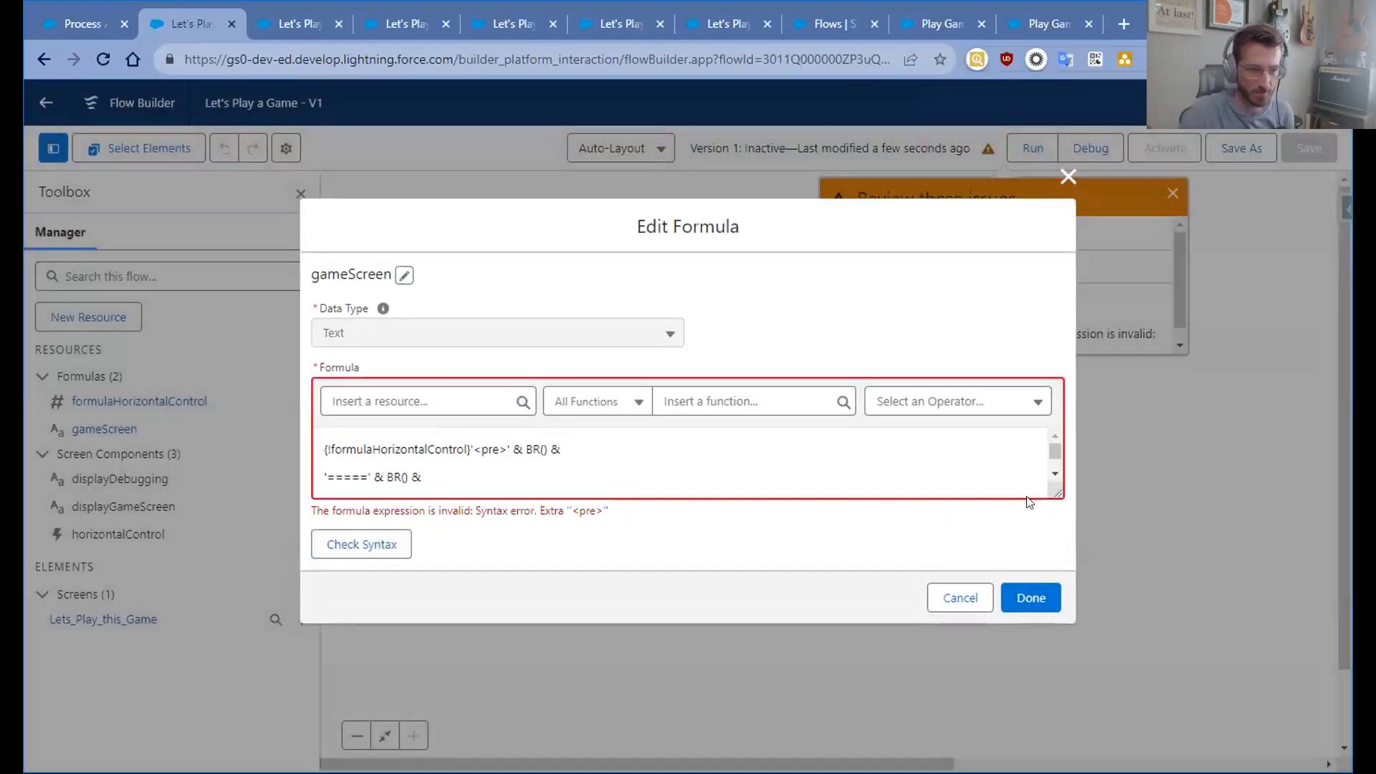
left_click_drag(1054, 487, 1044, 608)
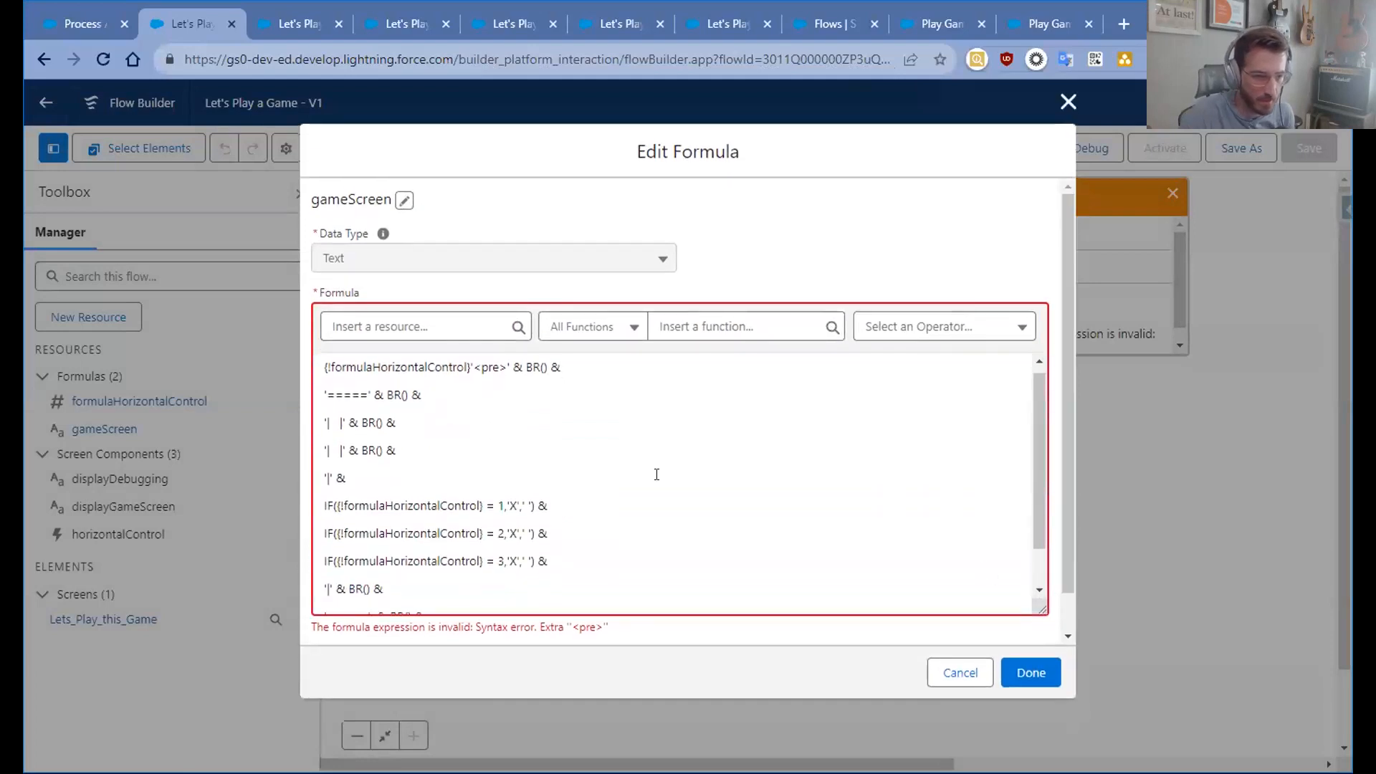
scroll(655, 474, "down", 1)
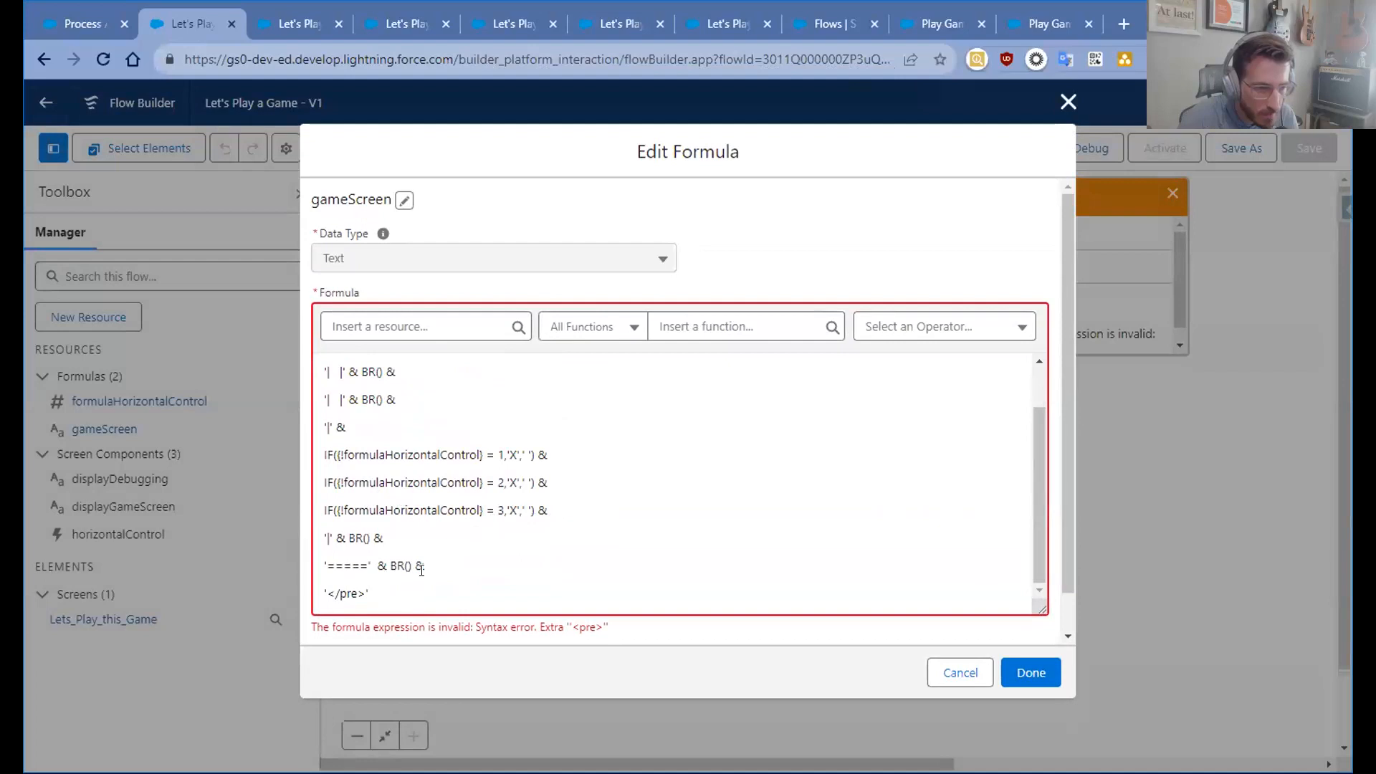
scroll(416, 575, "down", 1)
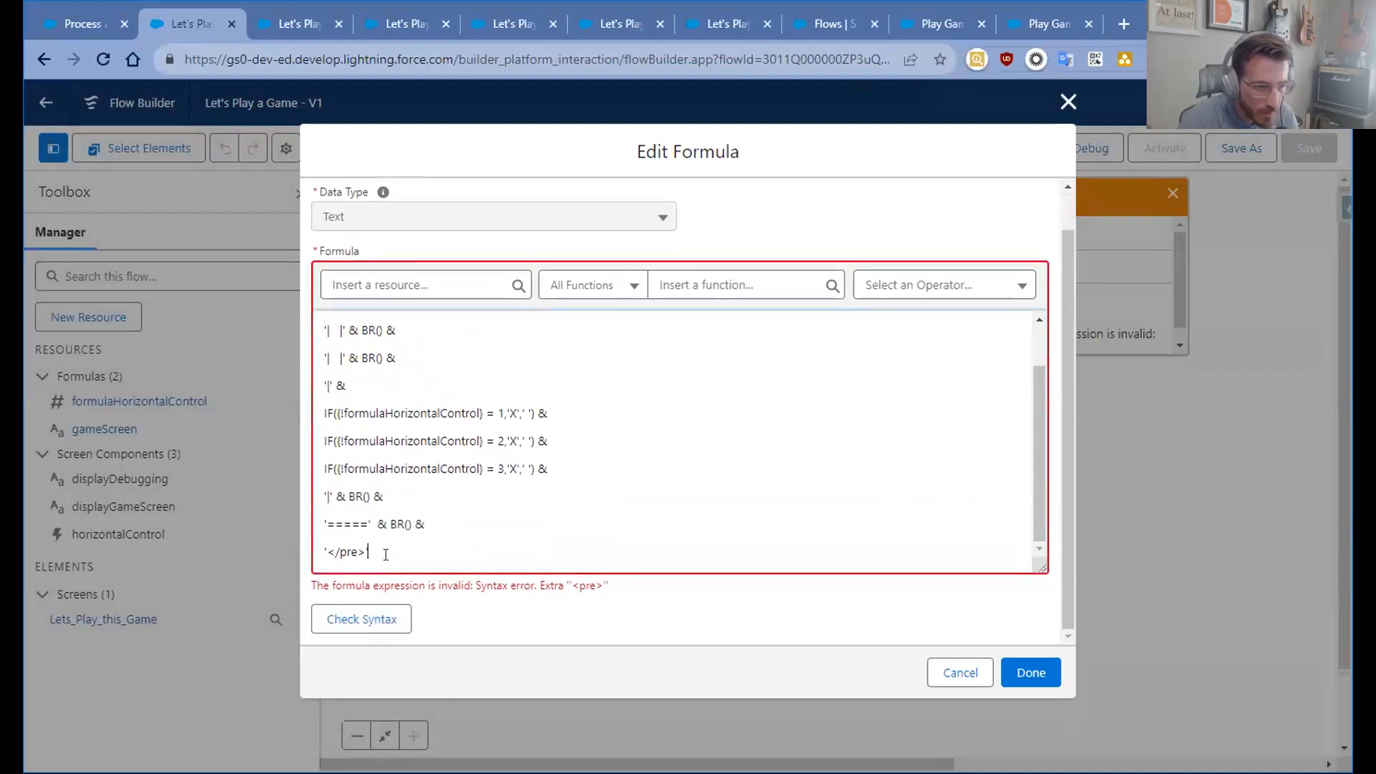
scroll(374, 552, "up", 1)
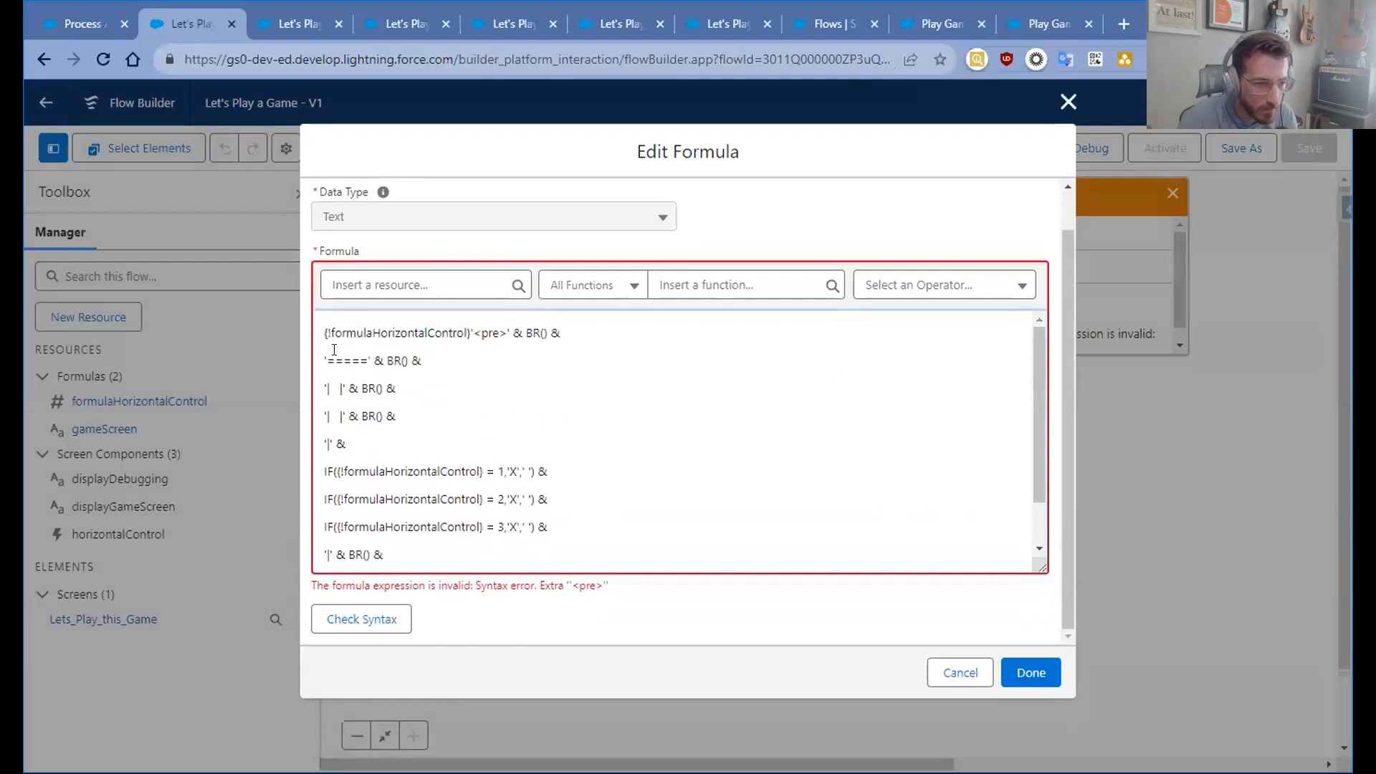
left_click_drag(465, 328, 277, 329)
key("BackSpace")
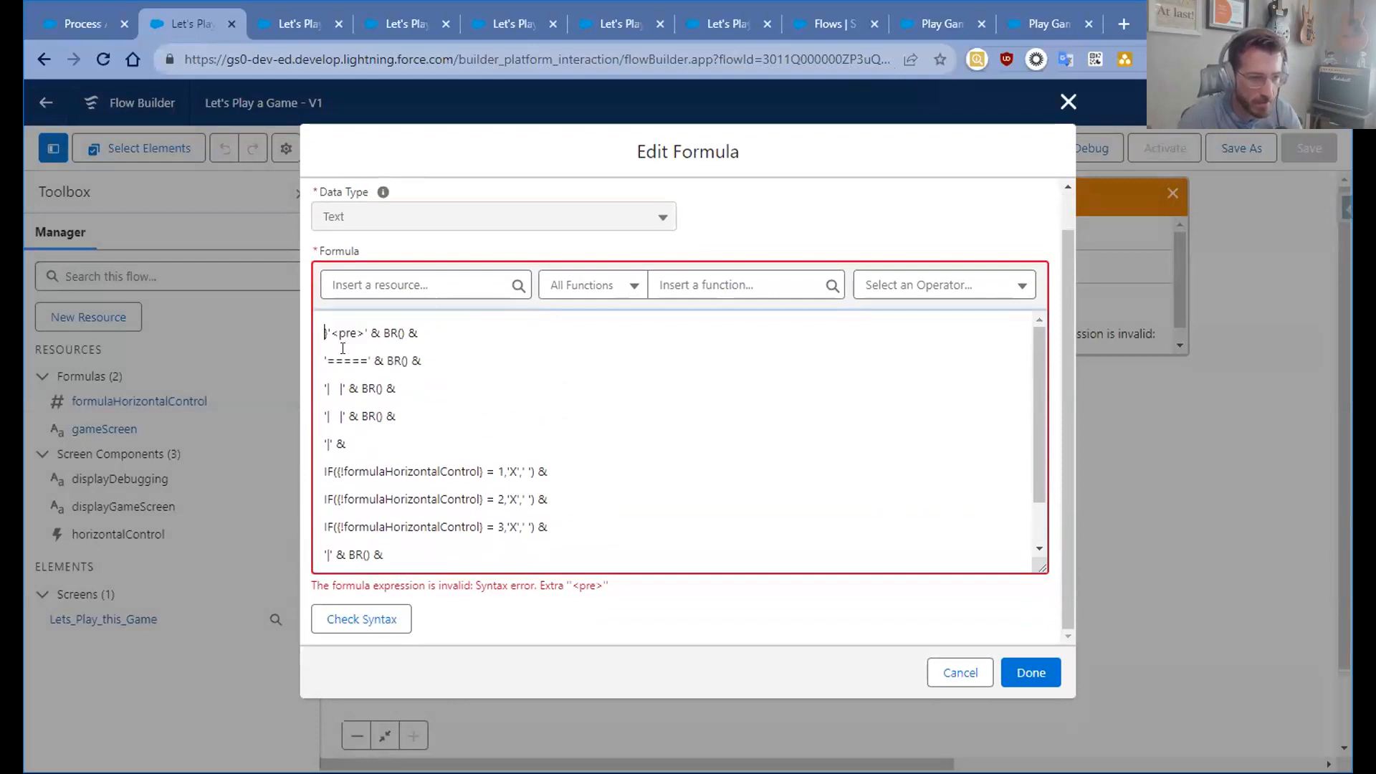
key("Delete")
left_click(1029, 672)
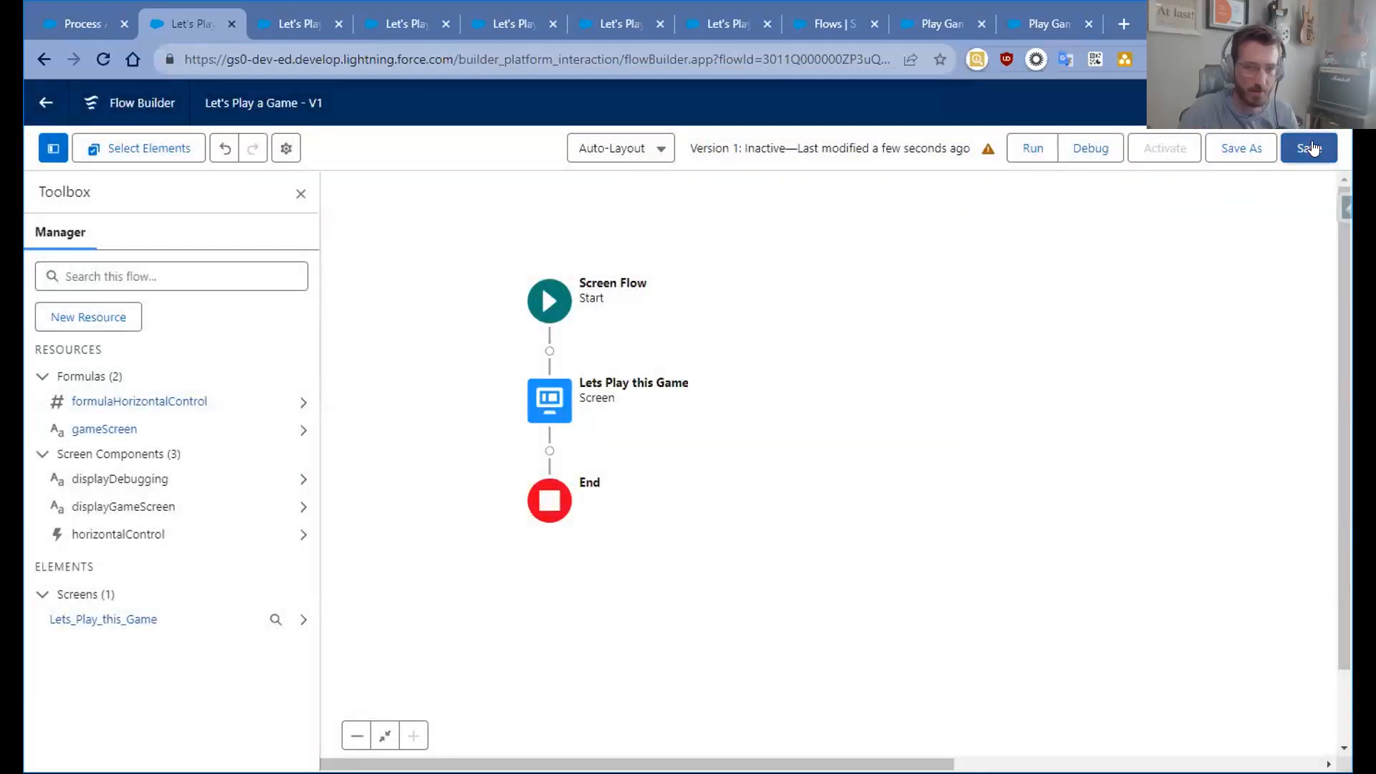
left_click(1311, 148)
- Run the flow in debug mode and move the Horizontal Control slider to test the game screen
left_click(1092, 149)
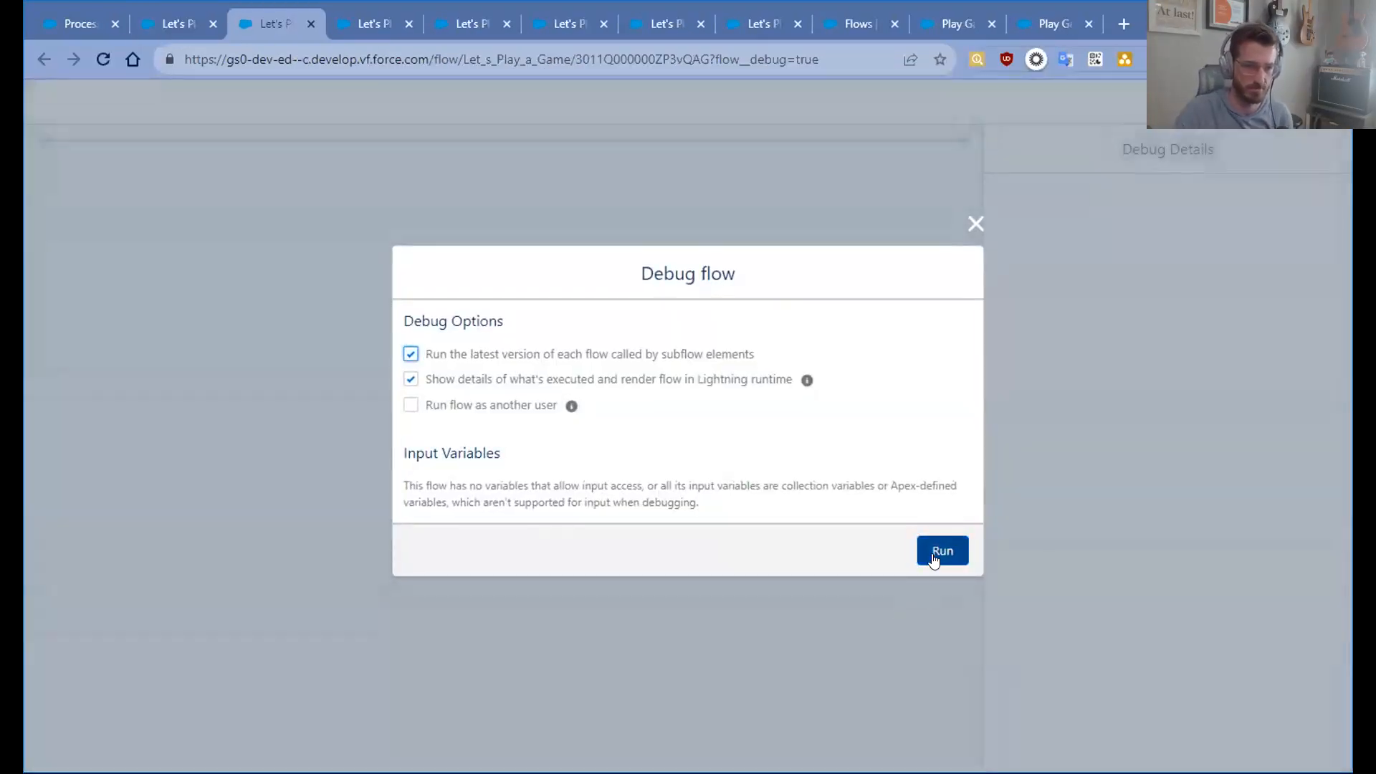
left_click(940, 552)
left_click_drag(61, 365, 135, 362)
- Return to the flow's canvas and open the Lets Play this Game screen to inspect the Horizontal Control slider's settings
left_click(178, 24)
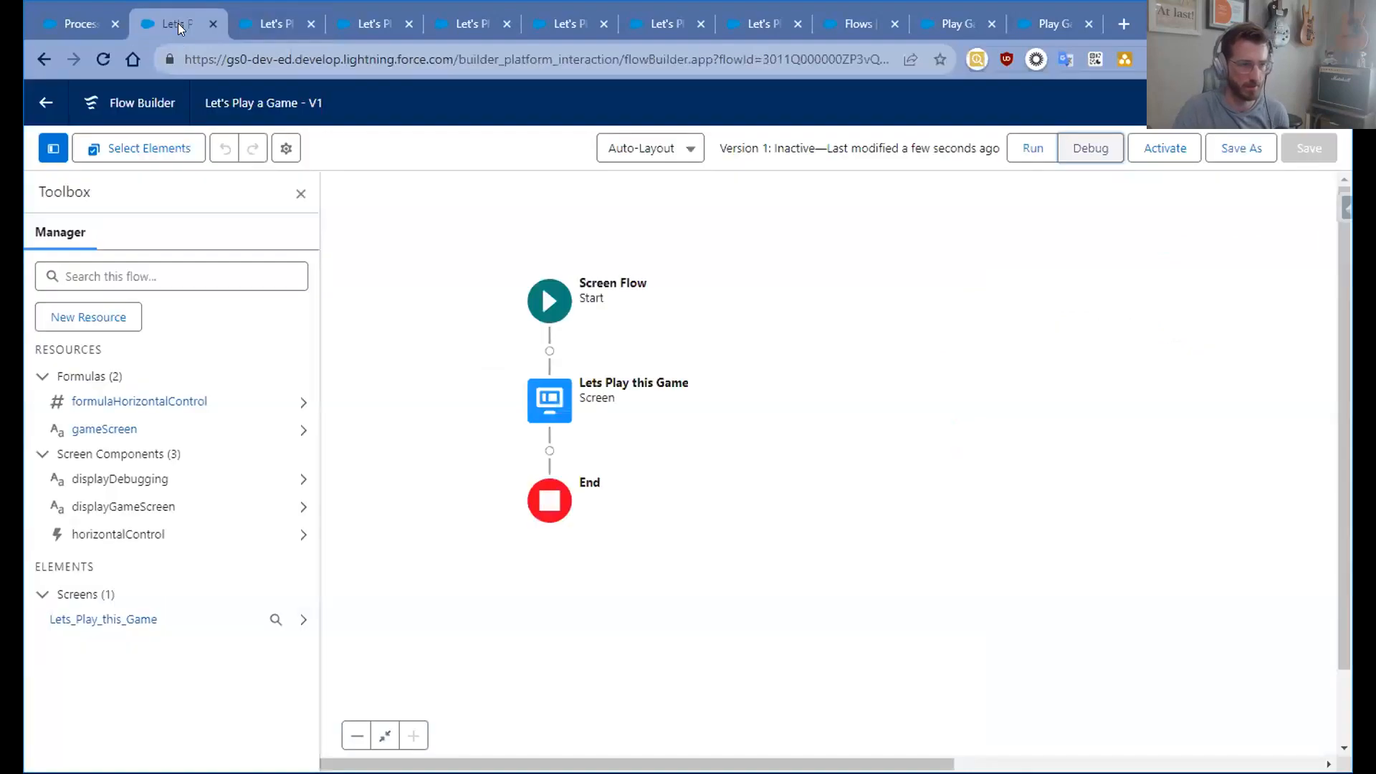
double_click(539, 398)
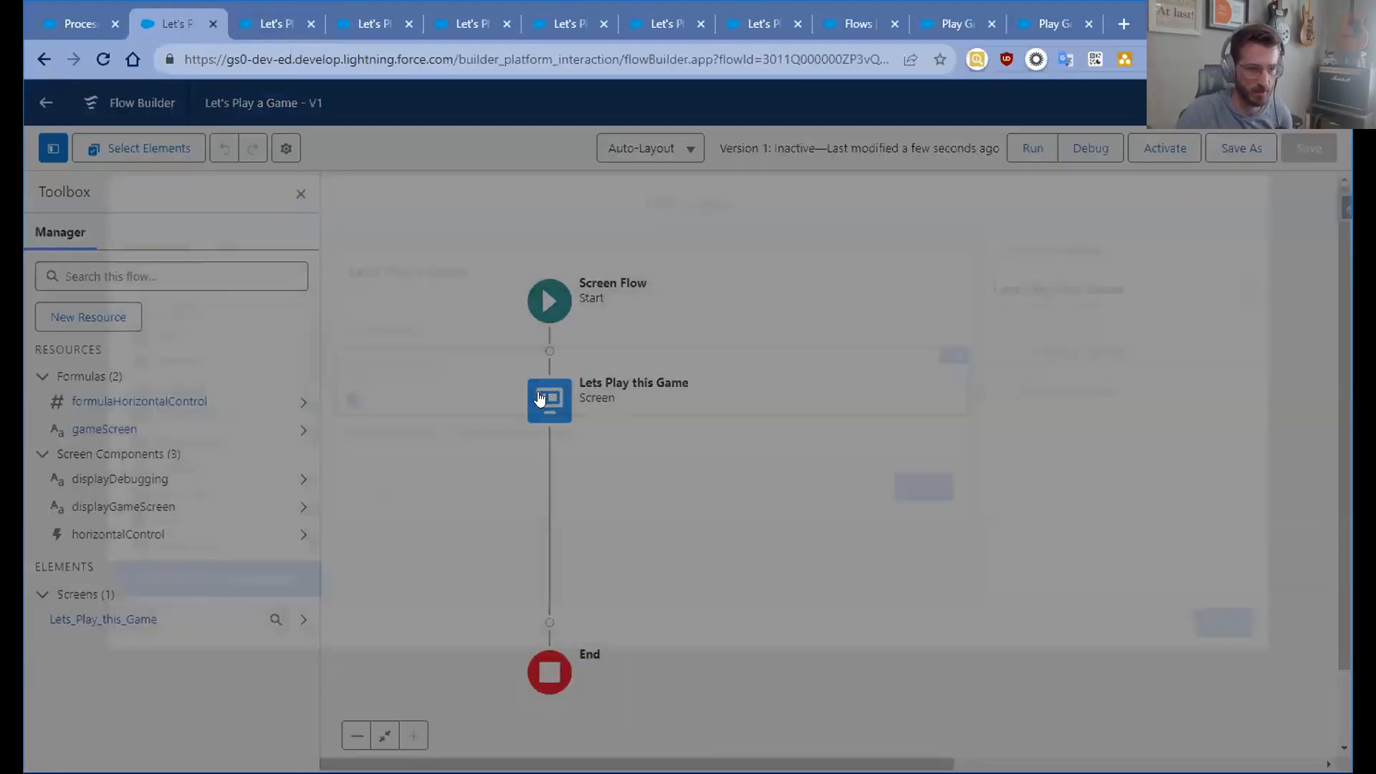
left_click(542, 398)
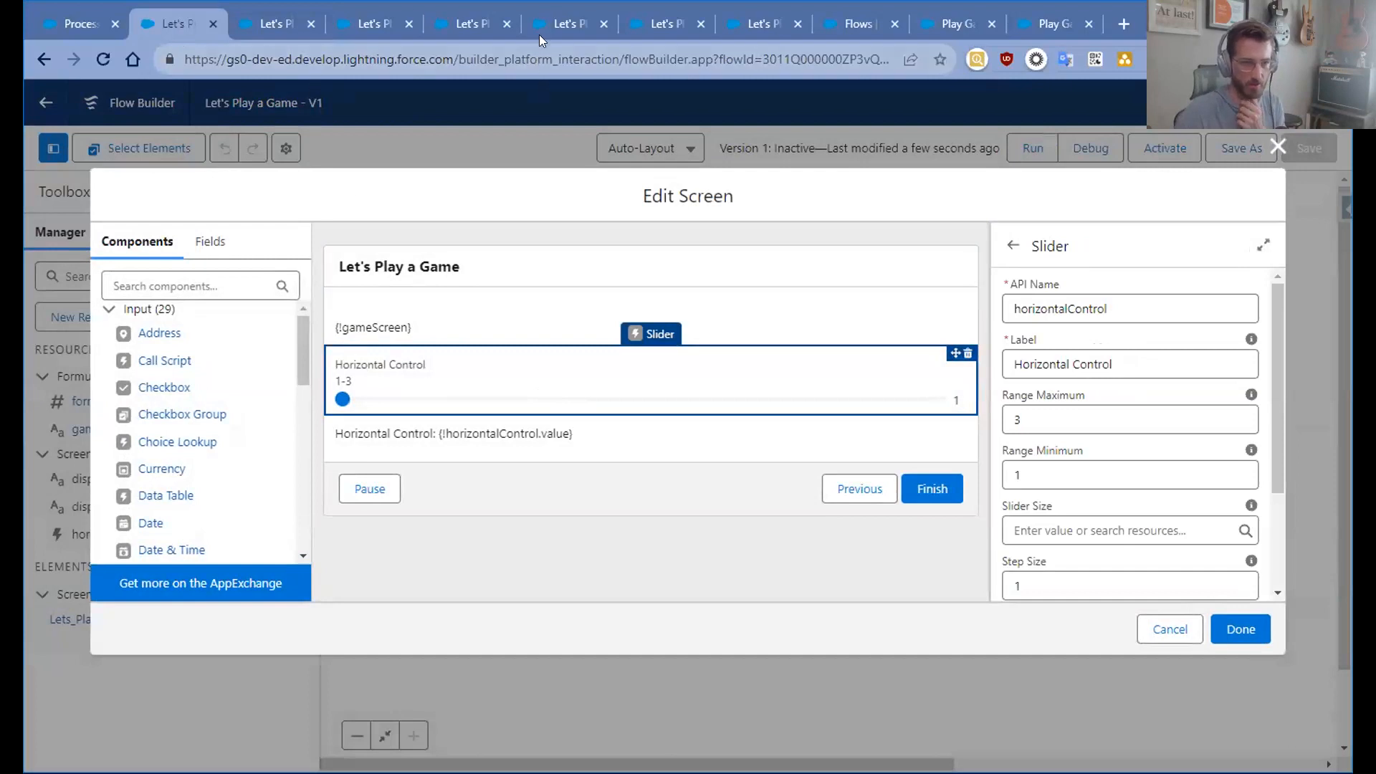
- Switch to the finished Play Game flow and examine how its gameScreen formula builds the grid from IF lines
left_click(560, 21)
left_click(947, 26)
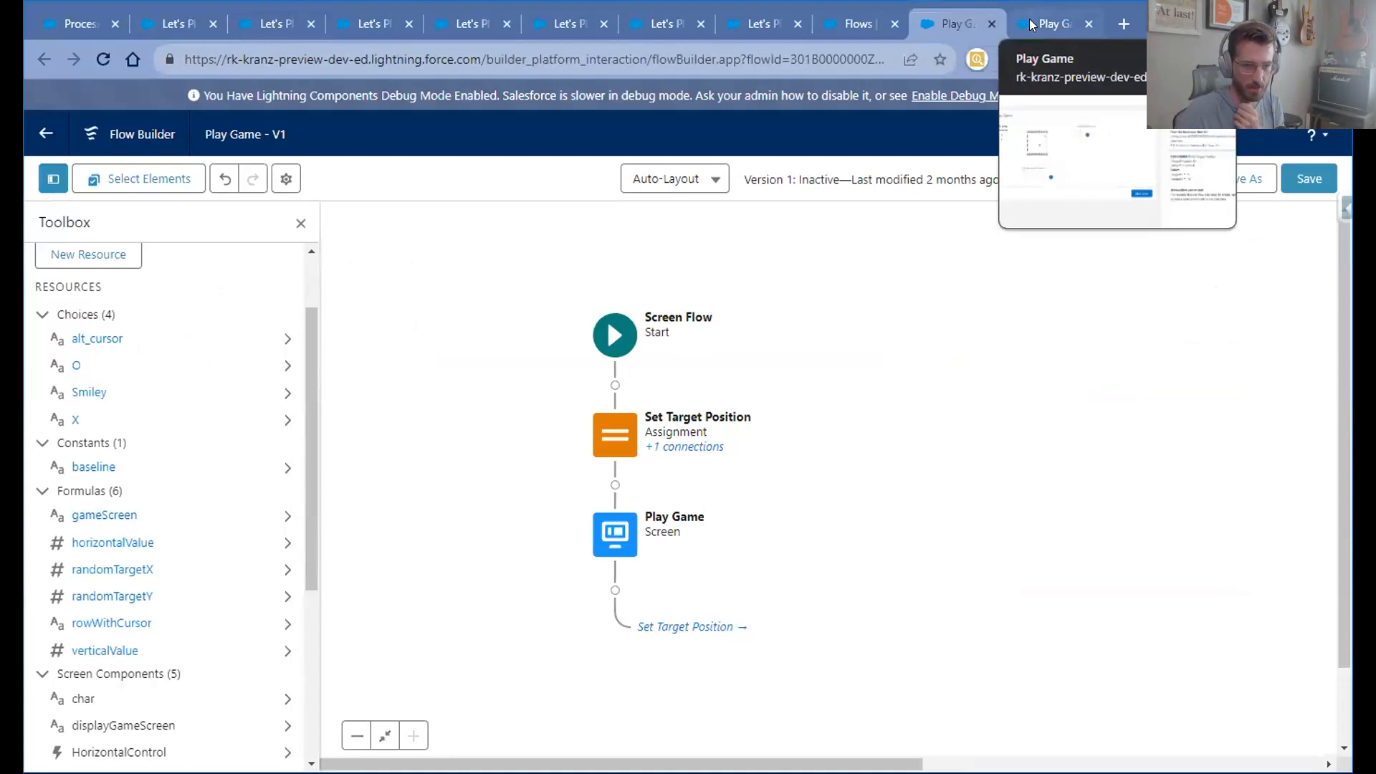
left_click(1029, 19)
left_click(963, 21)
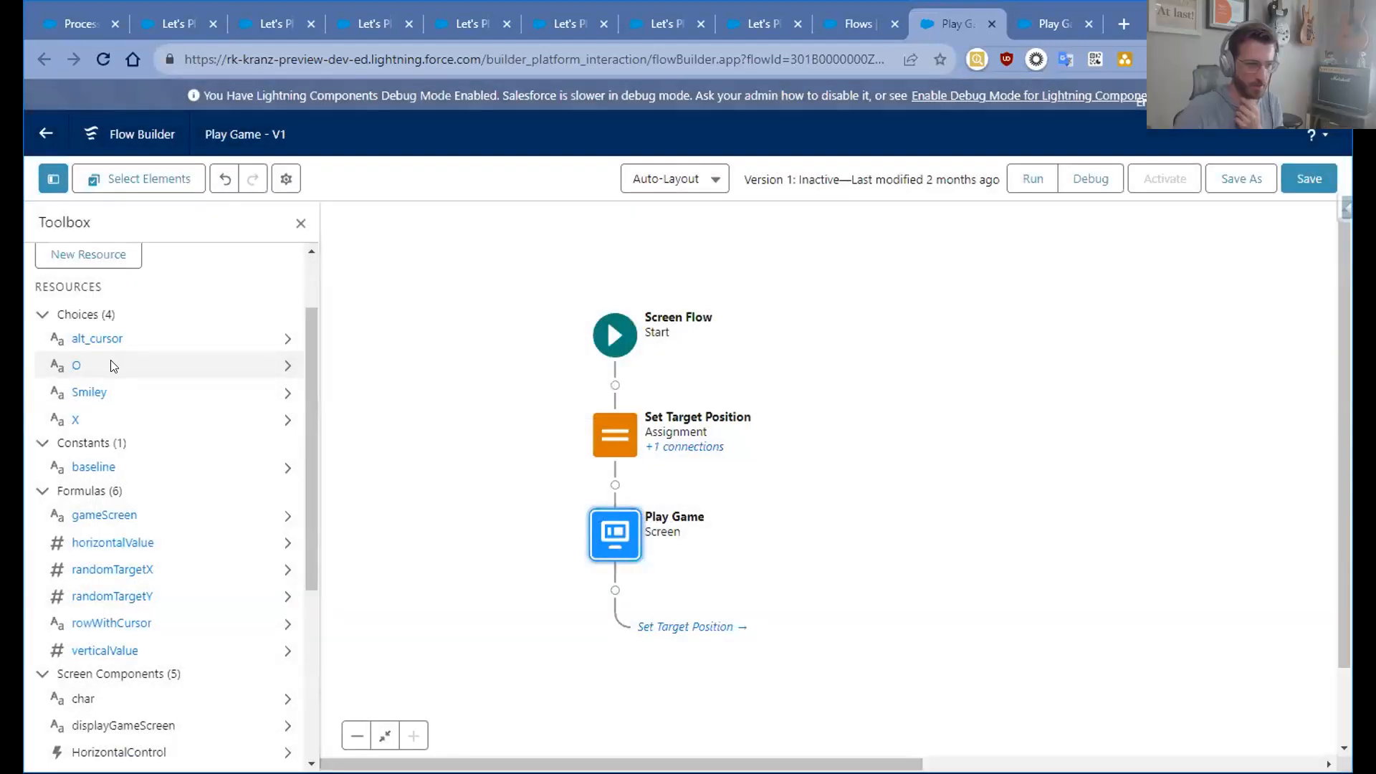
scroll(111, 361, "up", 1)
scroll(103, 573, "down", 1)
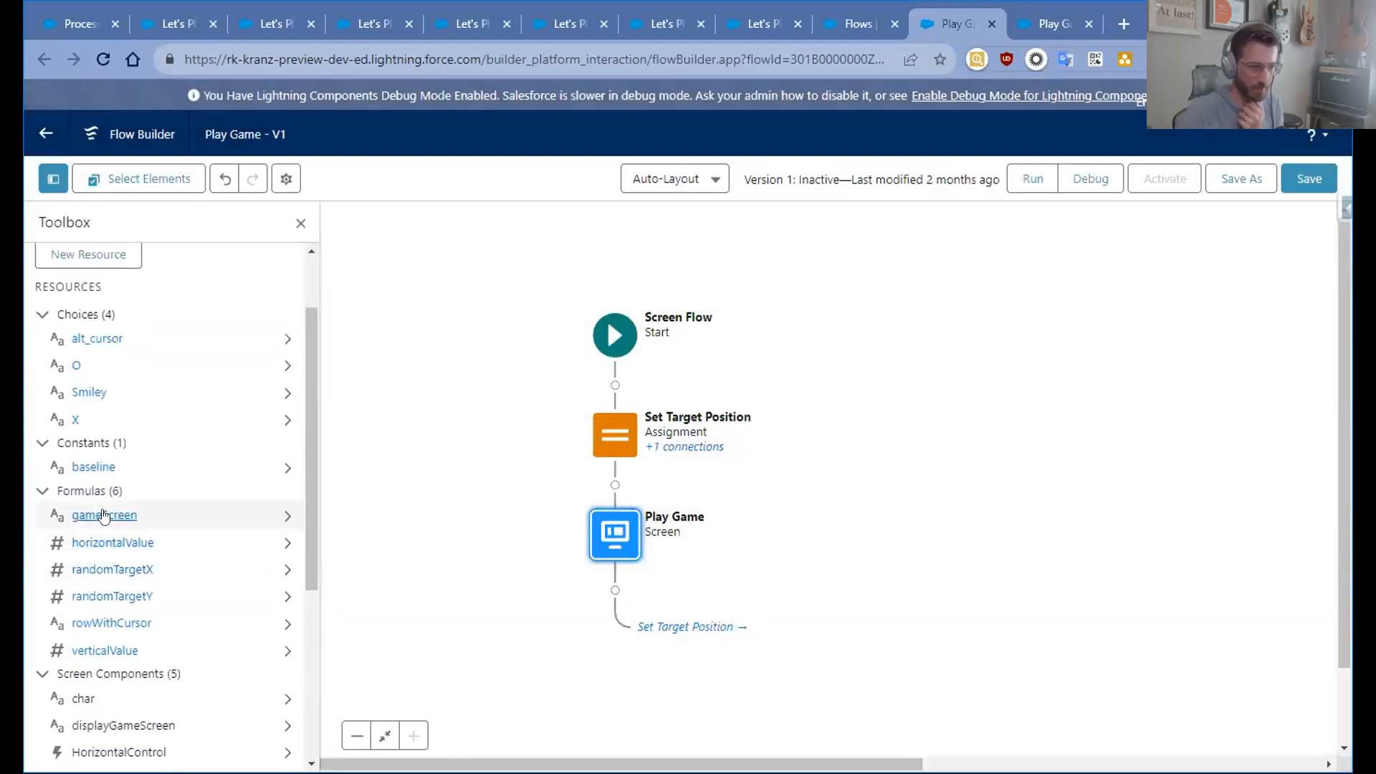
left_click(103, 516)
left_click(1052, 497)
left_click_drag(1052, 498, 1043, 621)
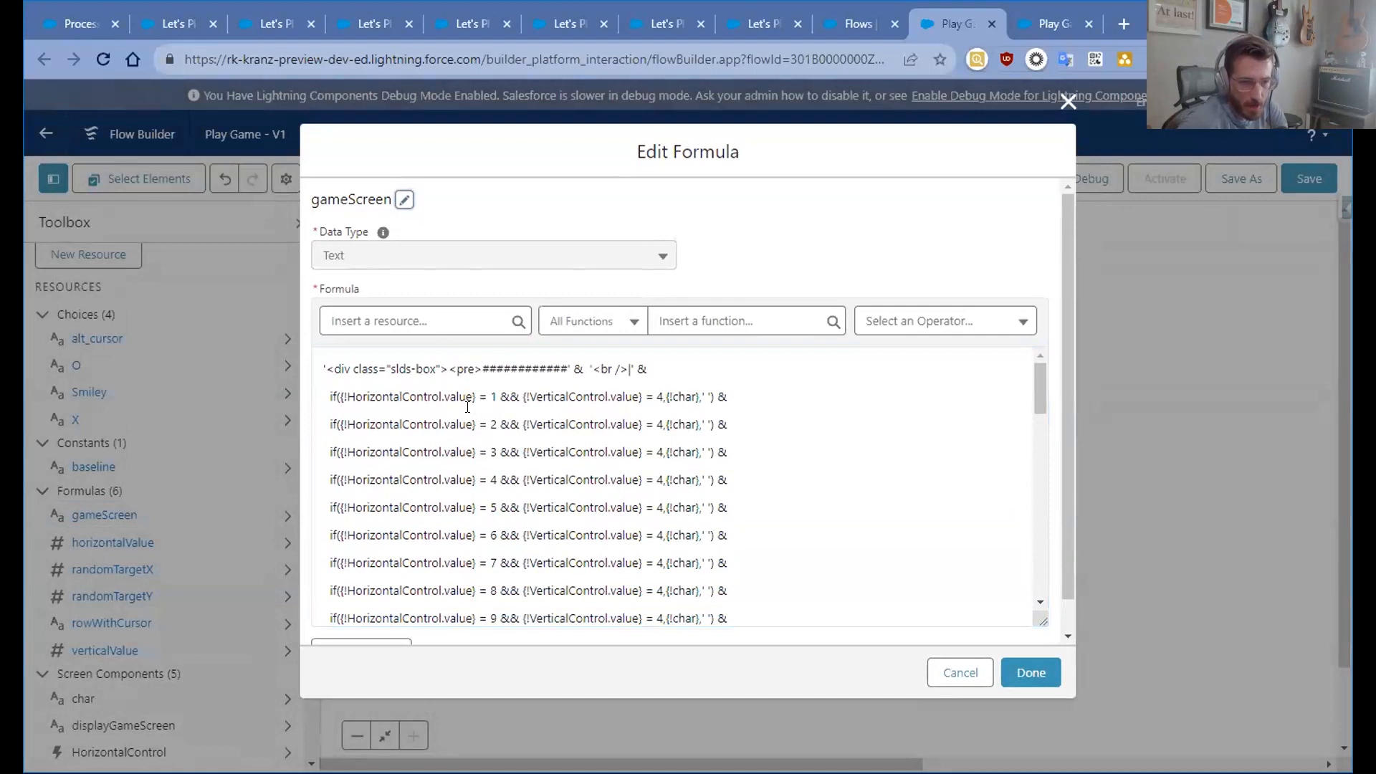
scroll(467, 406, "down", 1)
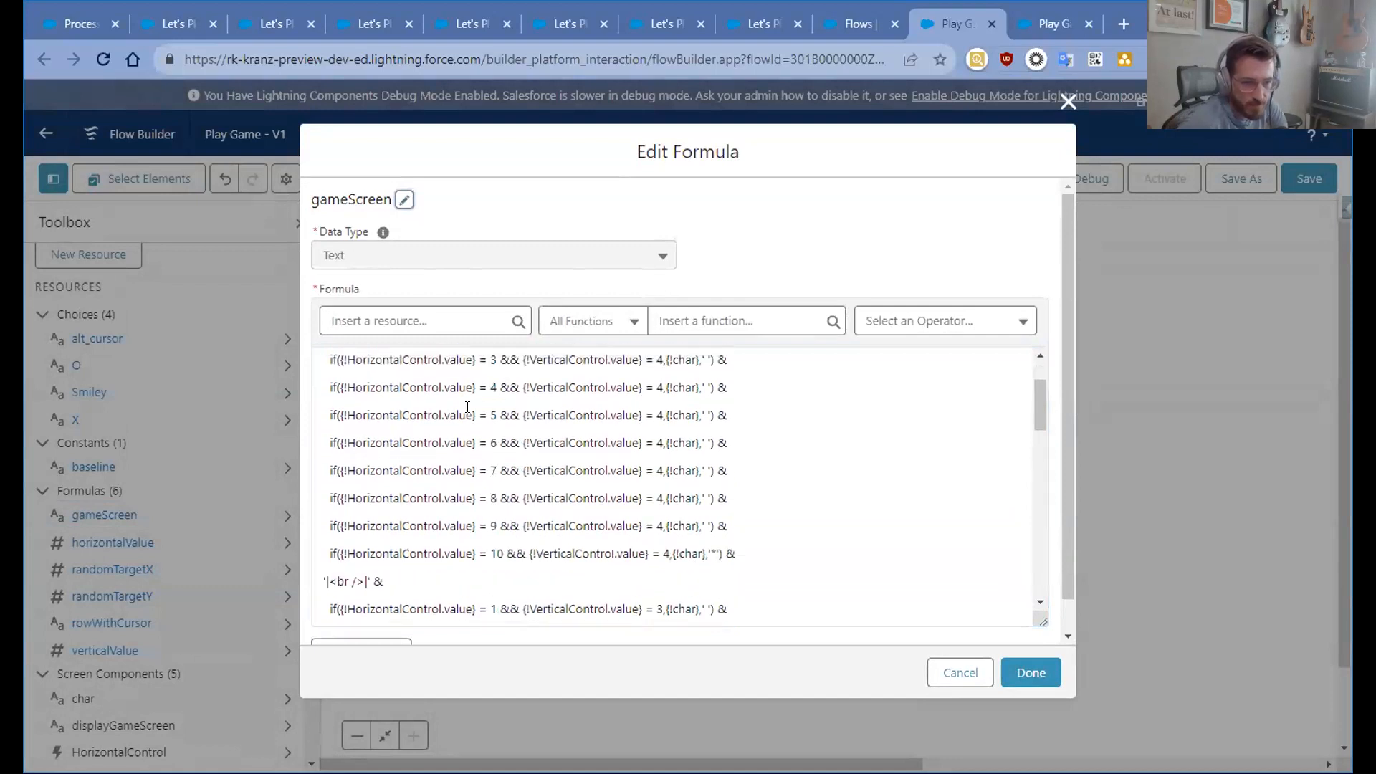
scroll(467, 406, "up", 2)
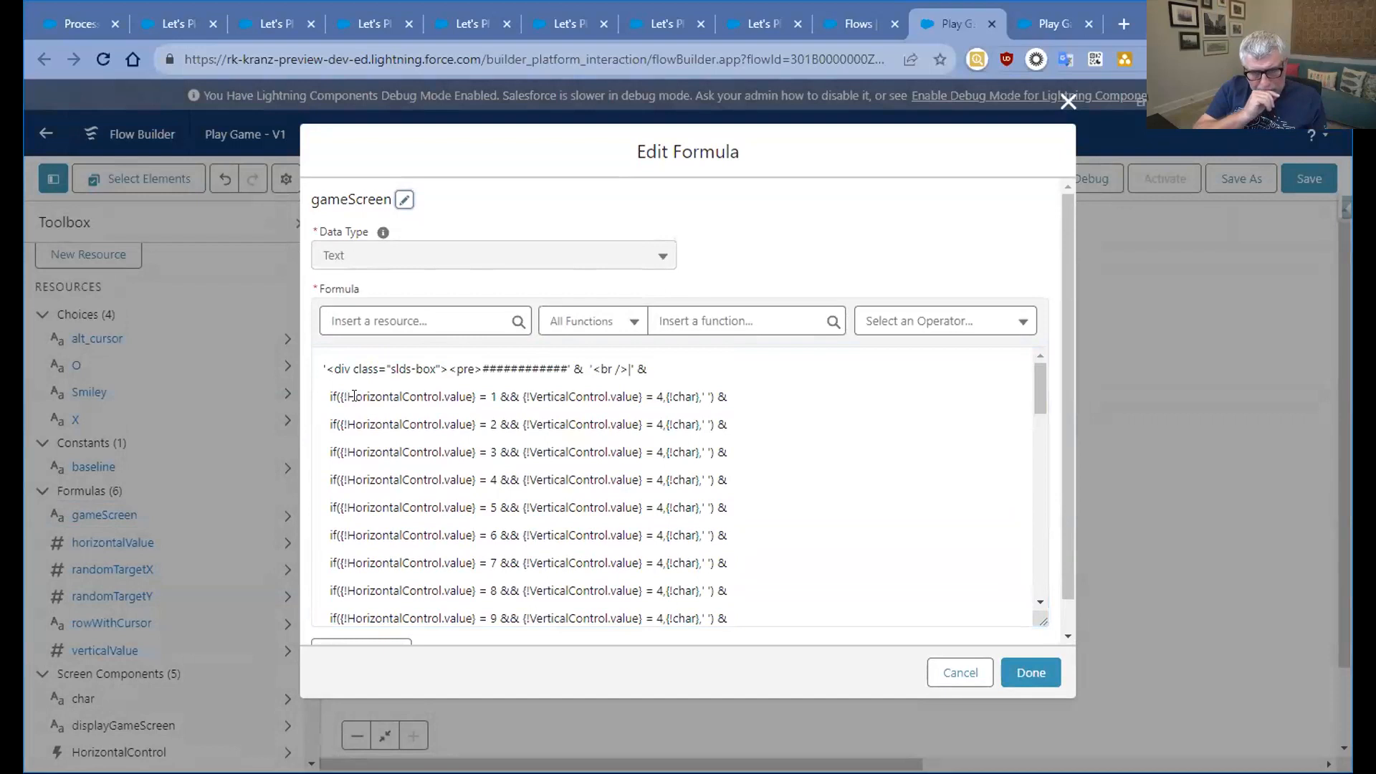
- Examine the {!char} reference and the asterisk in the line for horizontal 10, vertical 4, and close the formula without changes
double_click(681, 396)
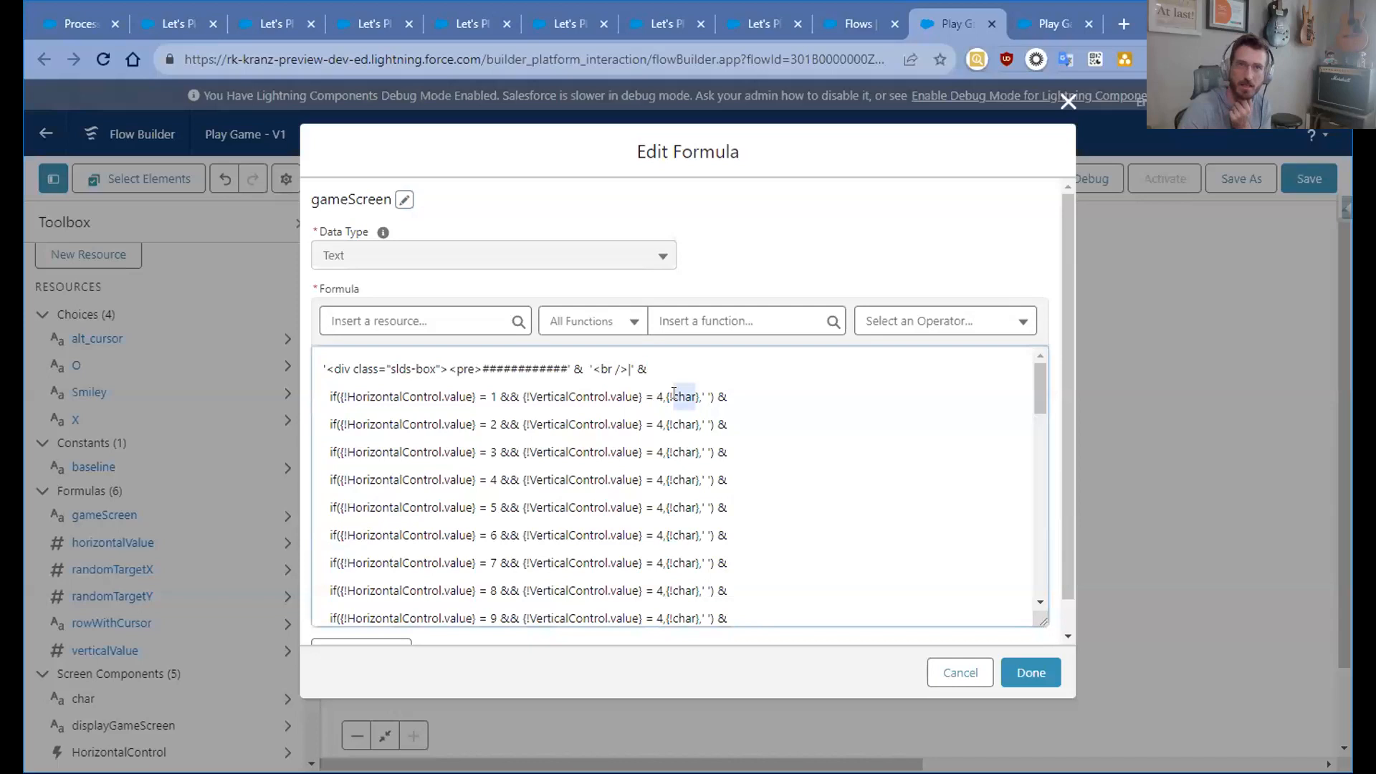
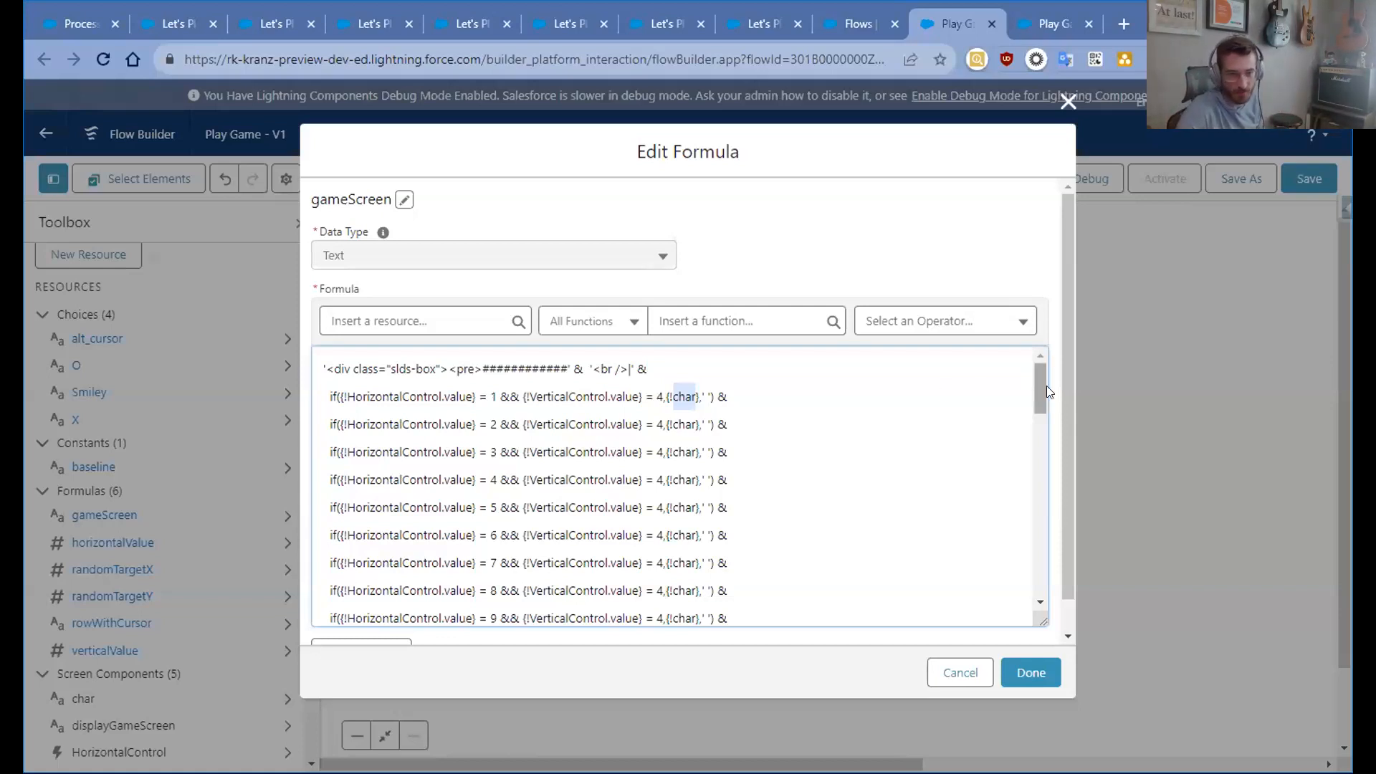
mouse_move(1035, 387)
left_mouse_down()
mouse_move(1004, 578)
mouse_move(1046, 391)
mouse_move(1048, 406)
left_mouse_up()
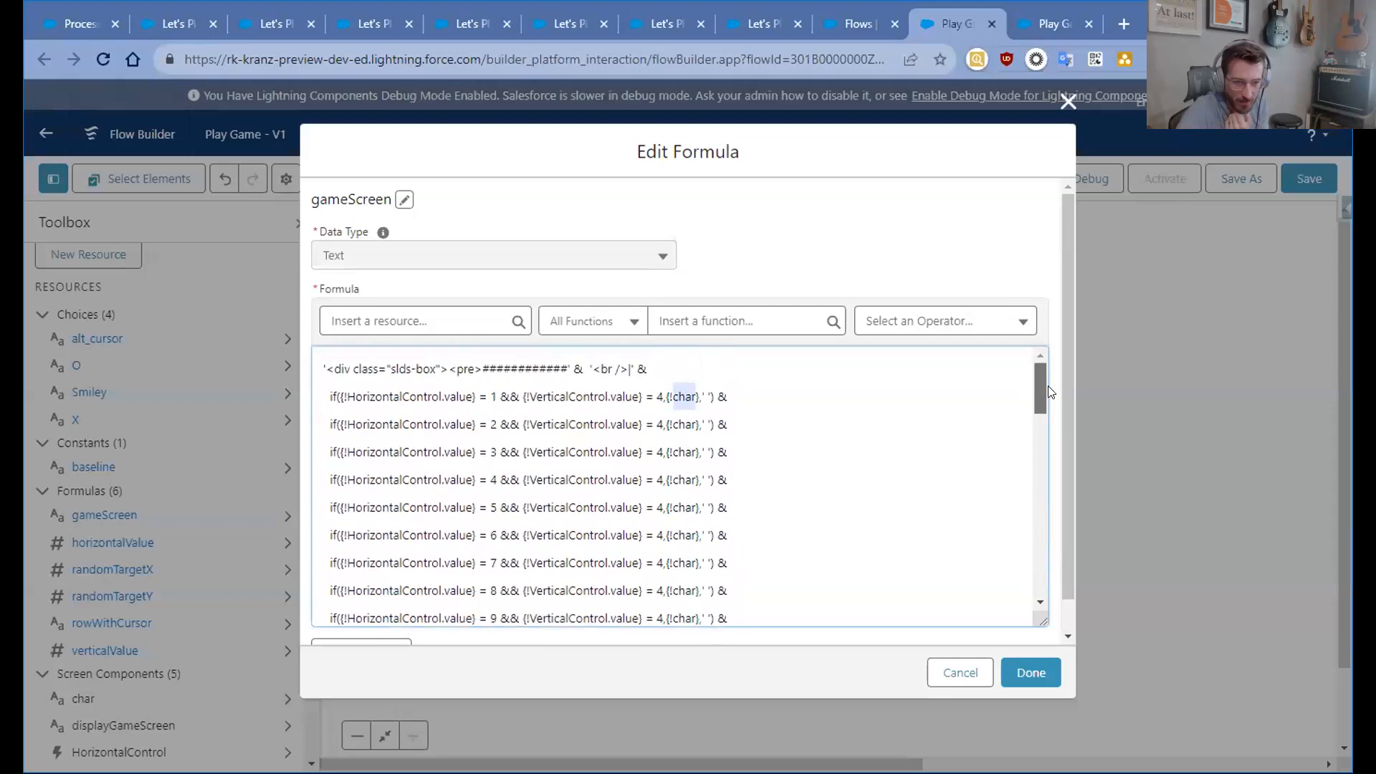
scroll(1046, 416, "down", 2)
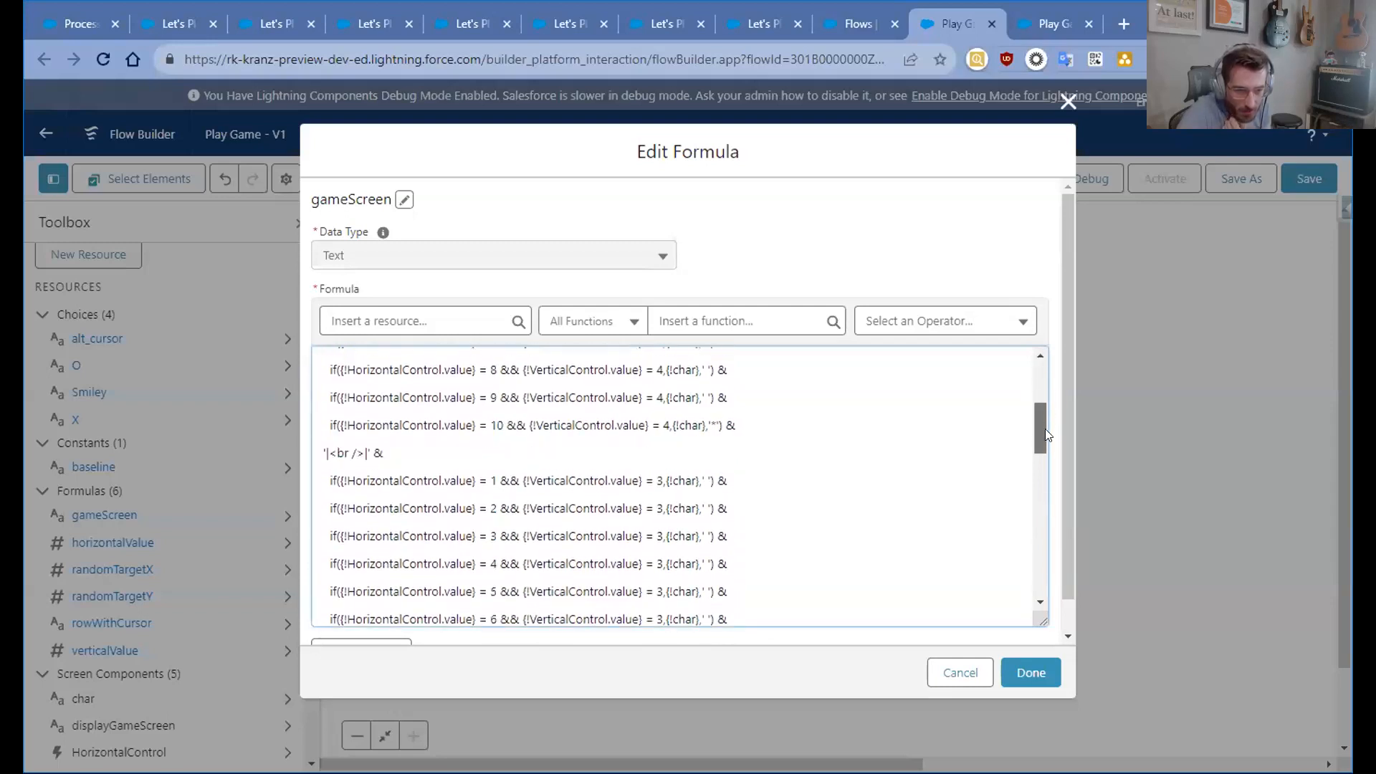
mouse_move(1036, 450)
left_mouse_down()
mouse_move(1024, 582)
mouse_move(1047, 432)
left_mouse_up()
left_click_drag(746, 390, 317, 384)
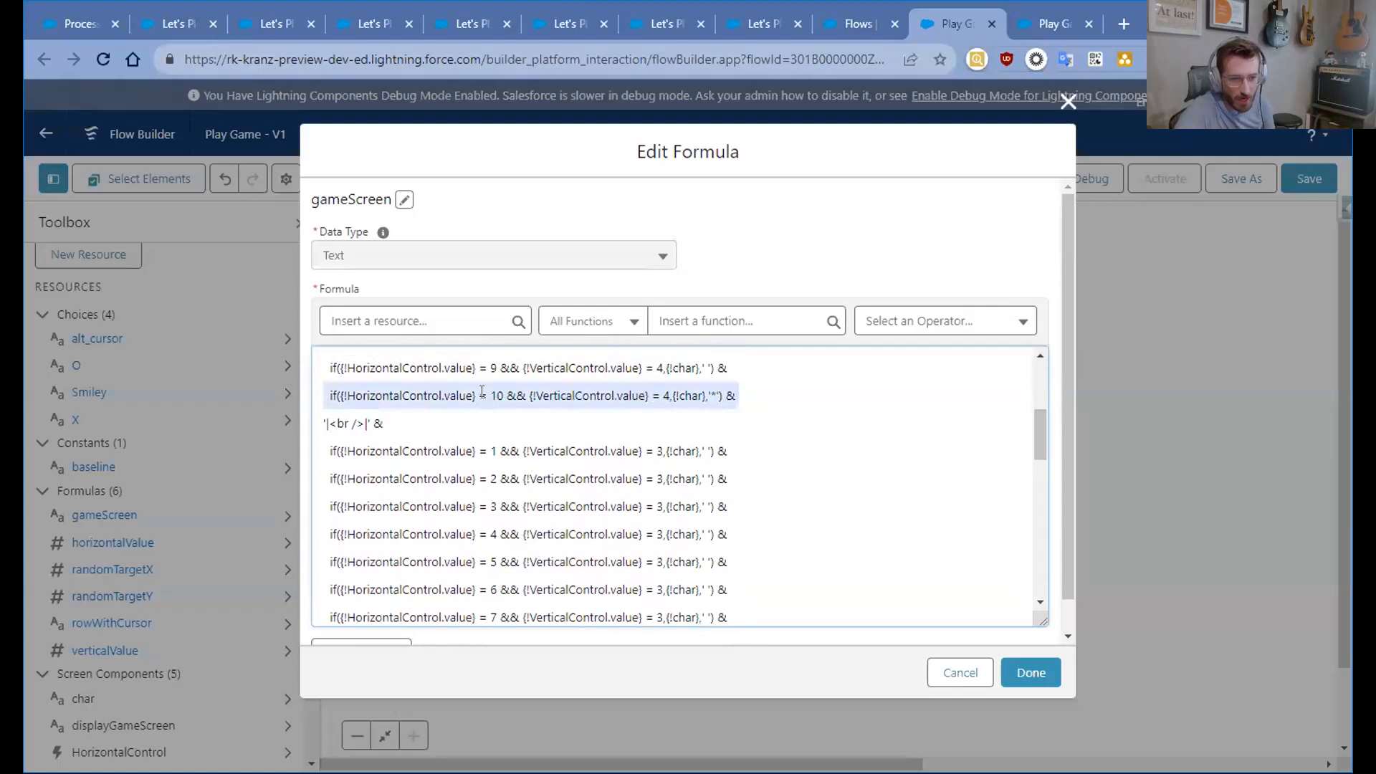
left_click(710, 394)
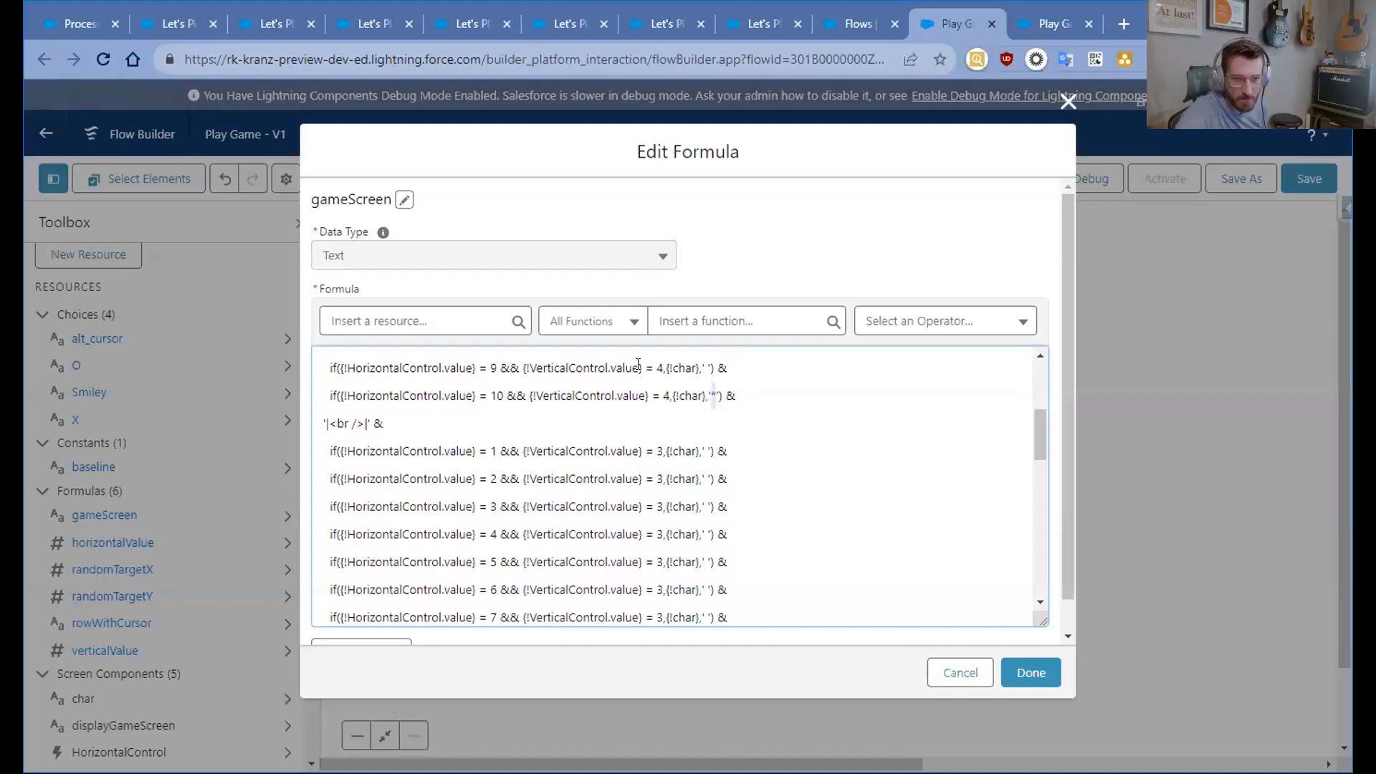
left_click(961, 670)
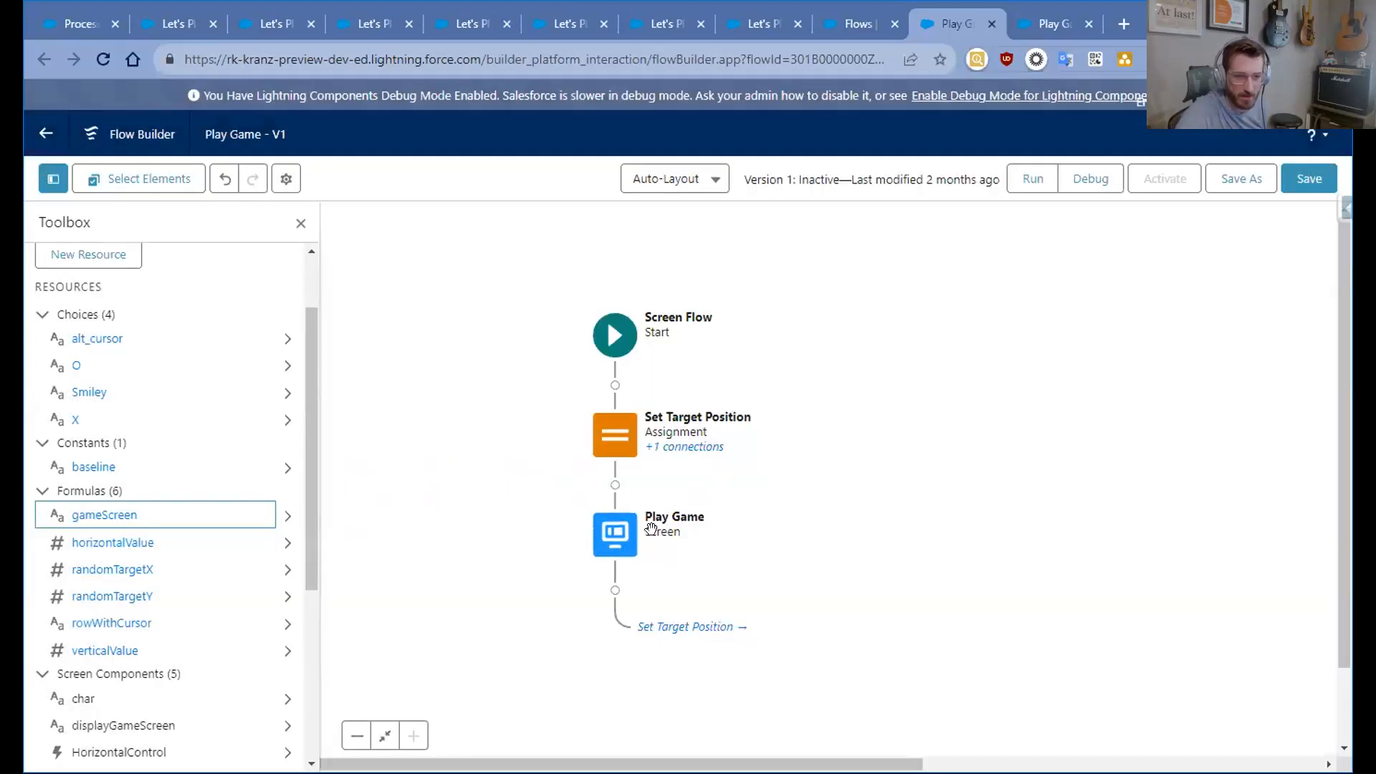
- Review the visibility conditions of the YOU WIN display text on the Play Game screen and close the screen without changes
double_click(620, 542)
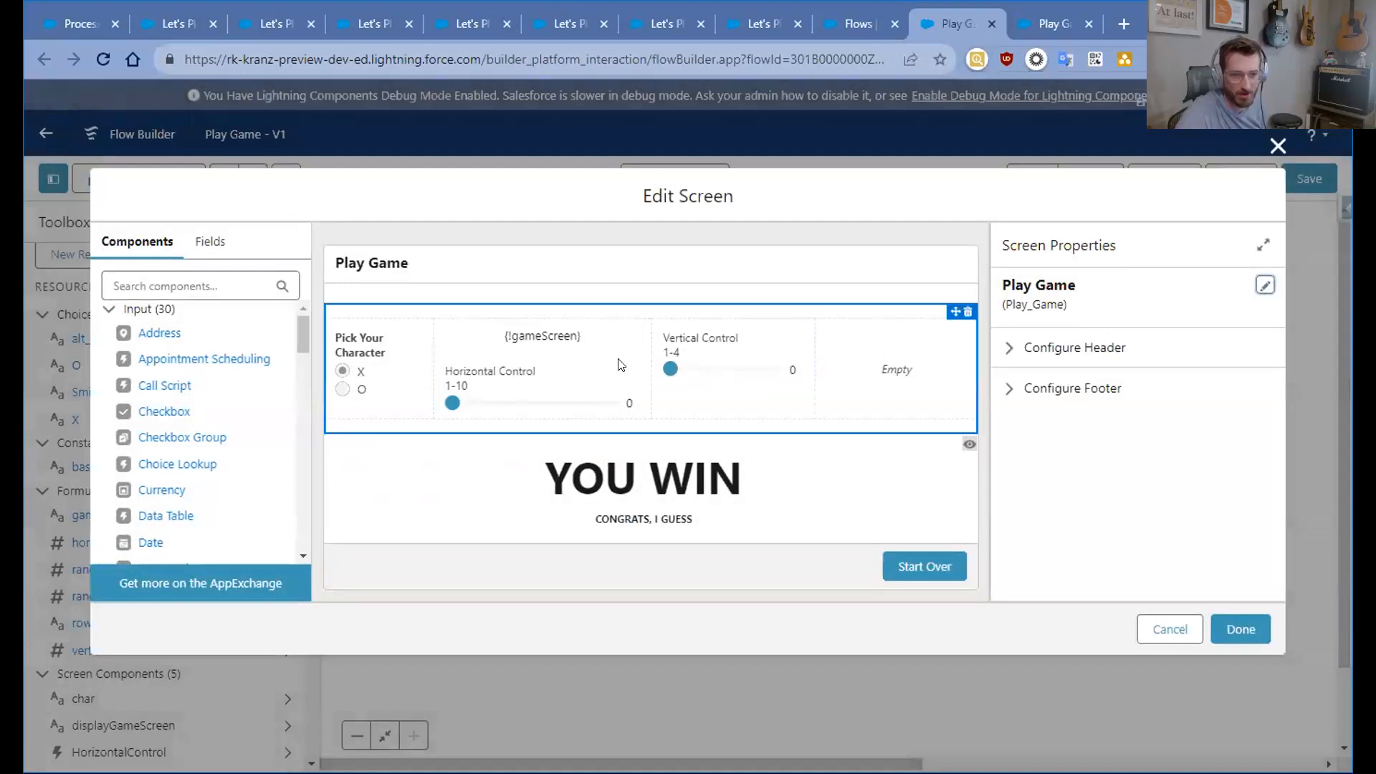
left_click(650, 476)
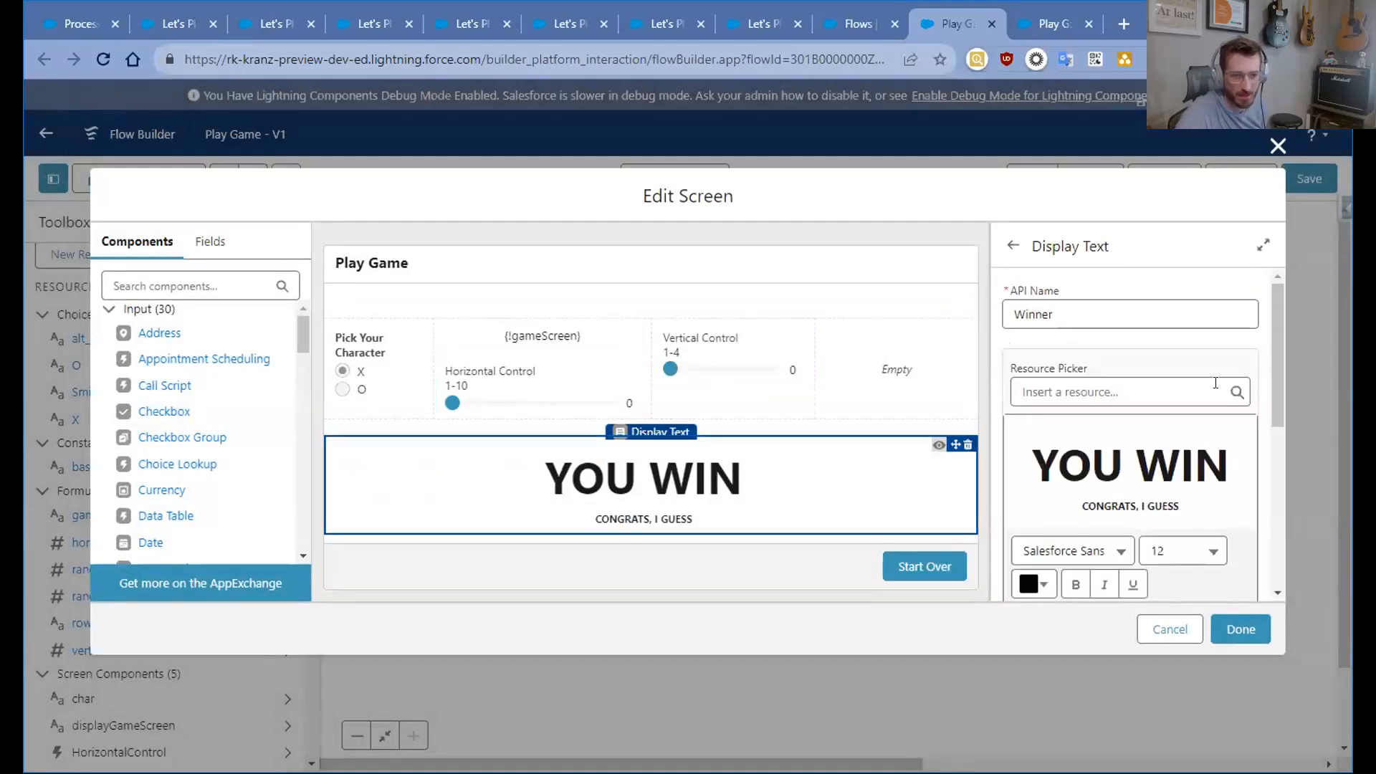
scroll(1214, 383, "down", 5)
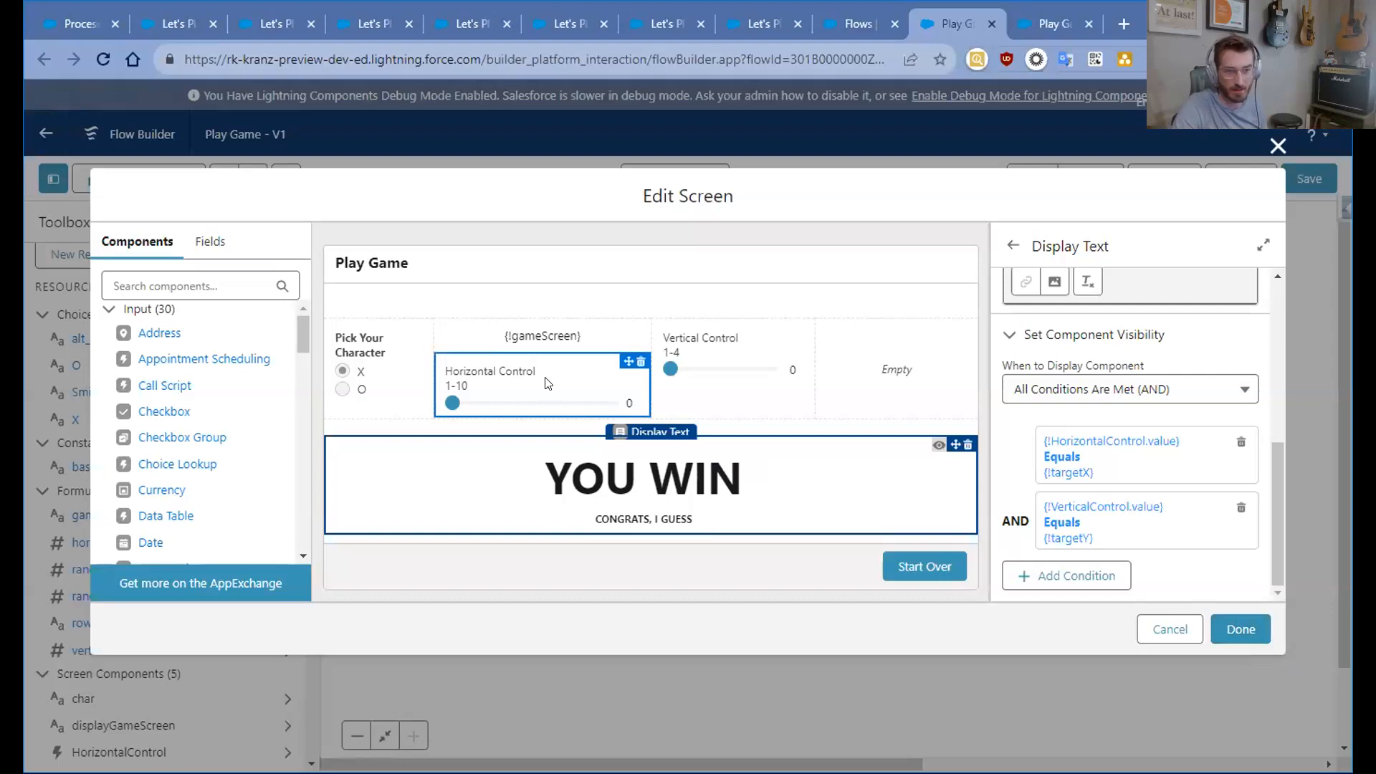
left_click(1170, 630)
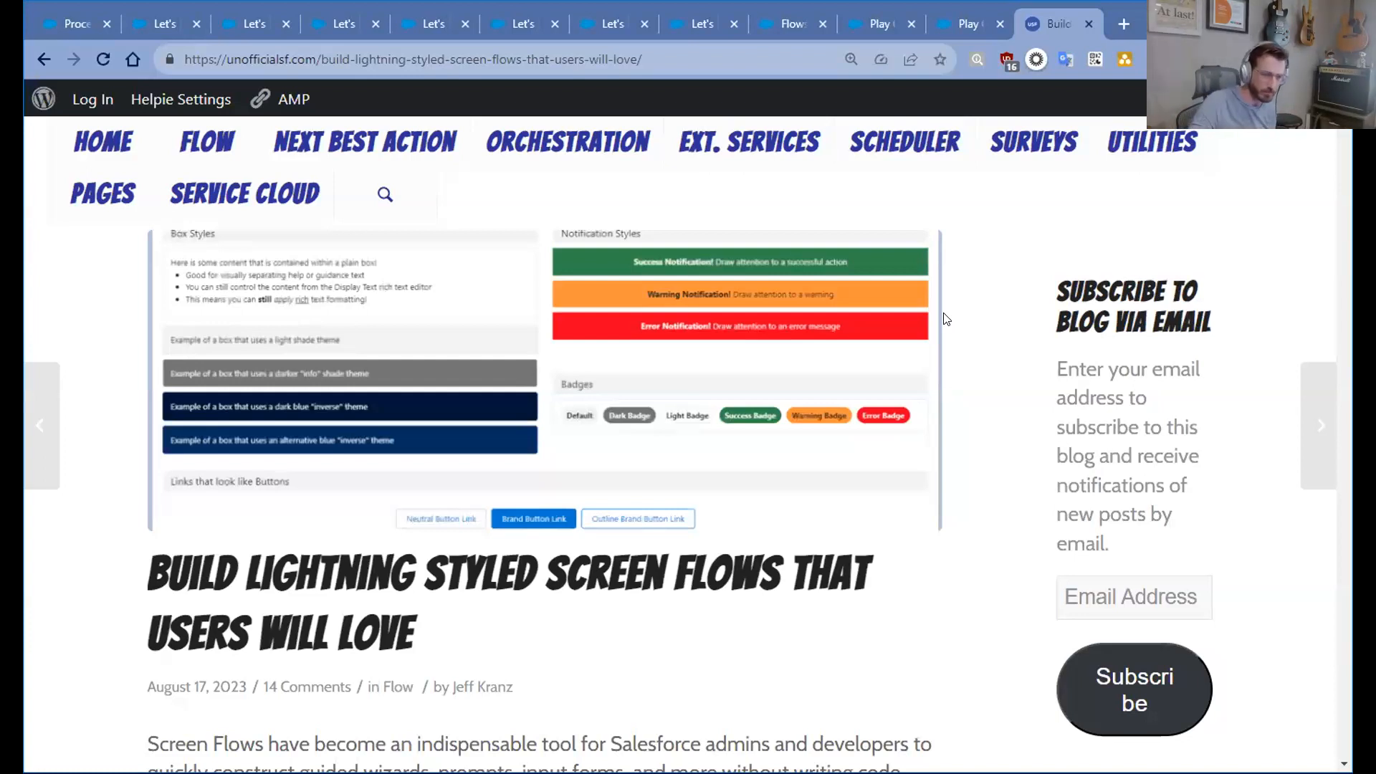
left_click(799, 384)
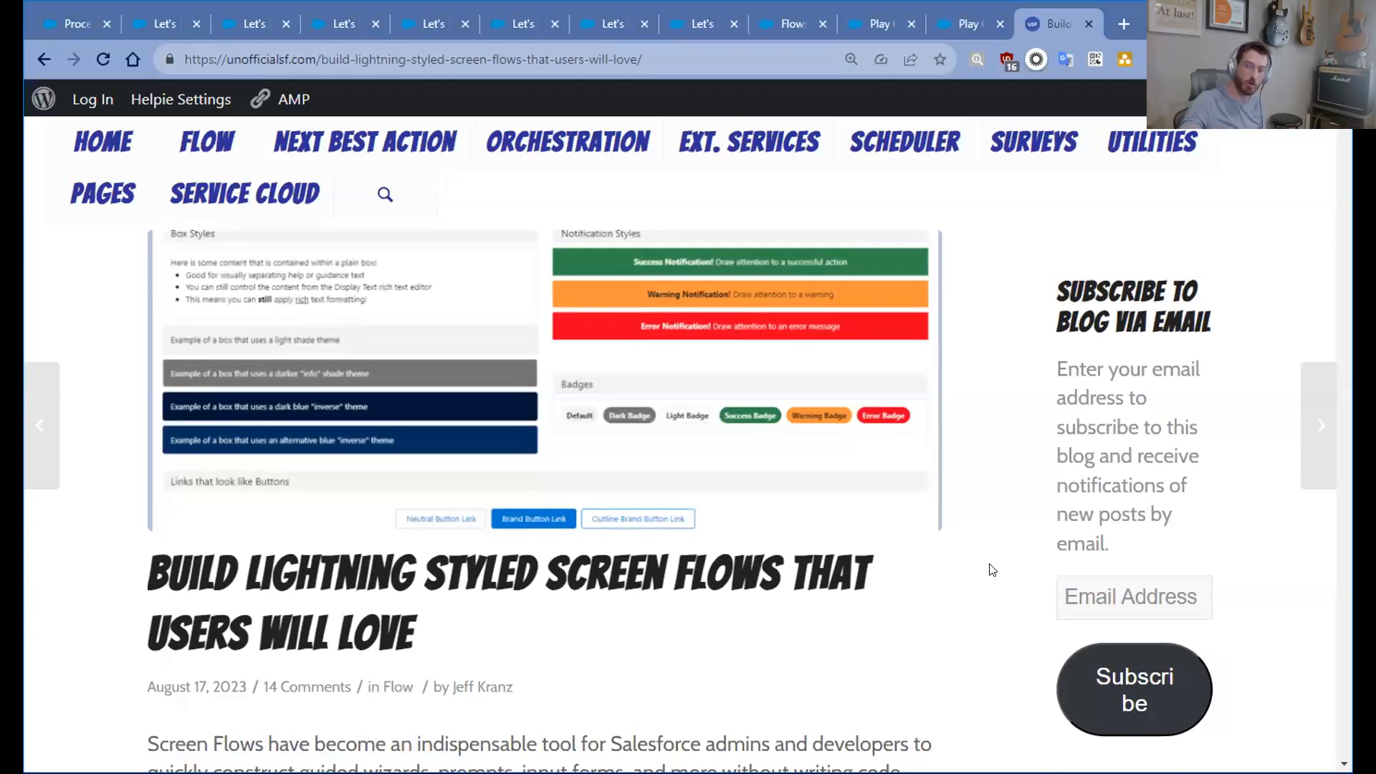
- Read the introduction and the HTML markup explanation in the article on building Lightning styled screen flows
scroll(991, 570, "down", 3)
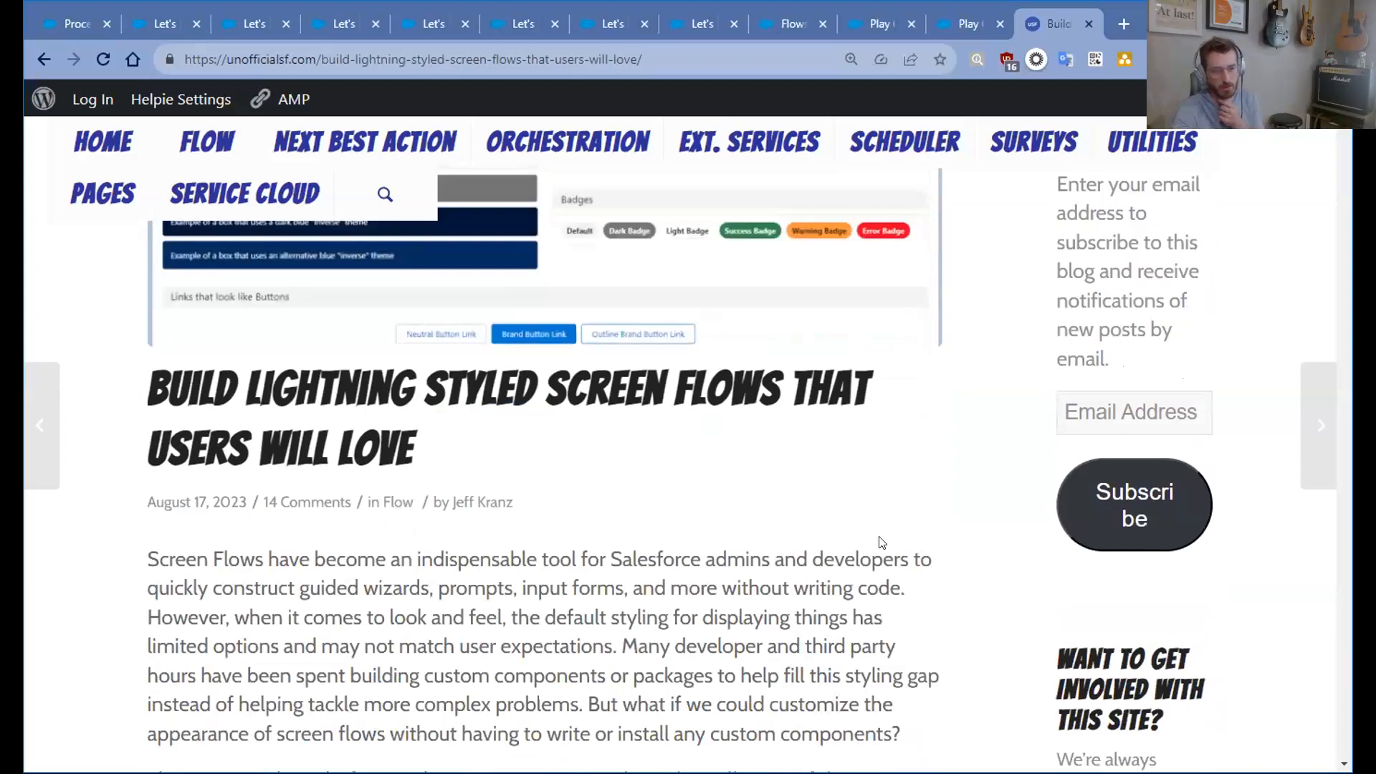
scroll(880, 542, "down", 1)
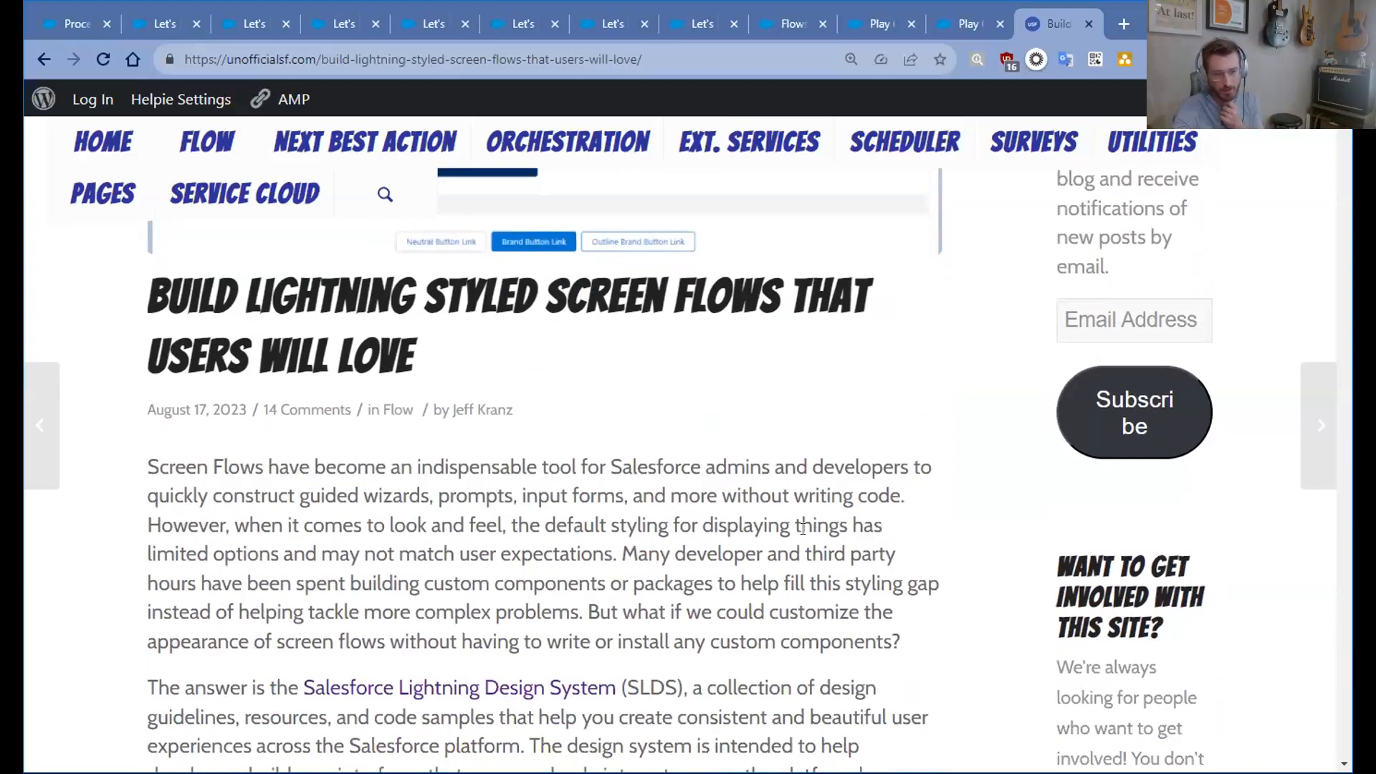
scroll(575, 512, "down", 1)
scroll(575, 511, "down", 4)
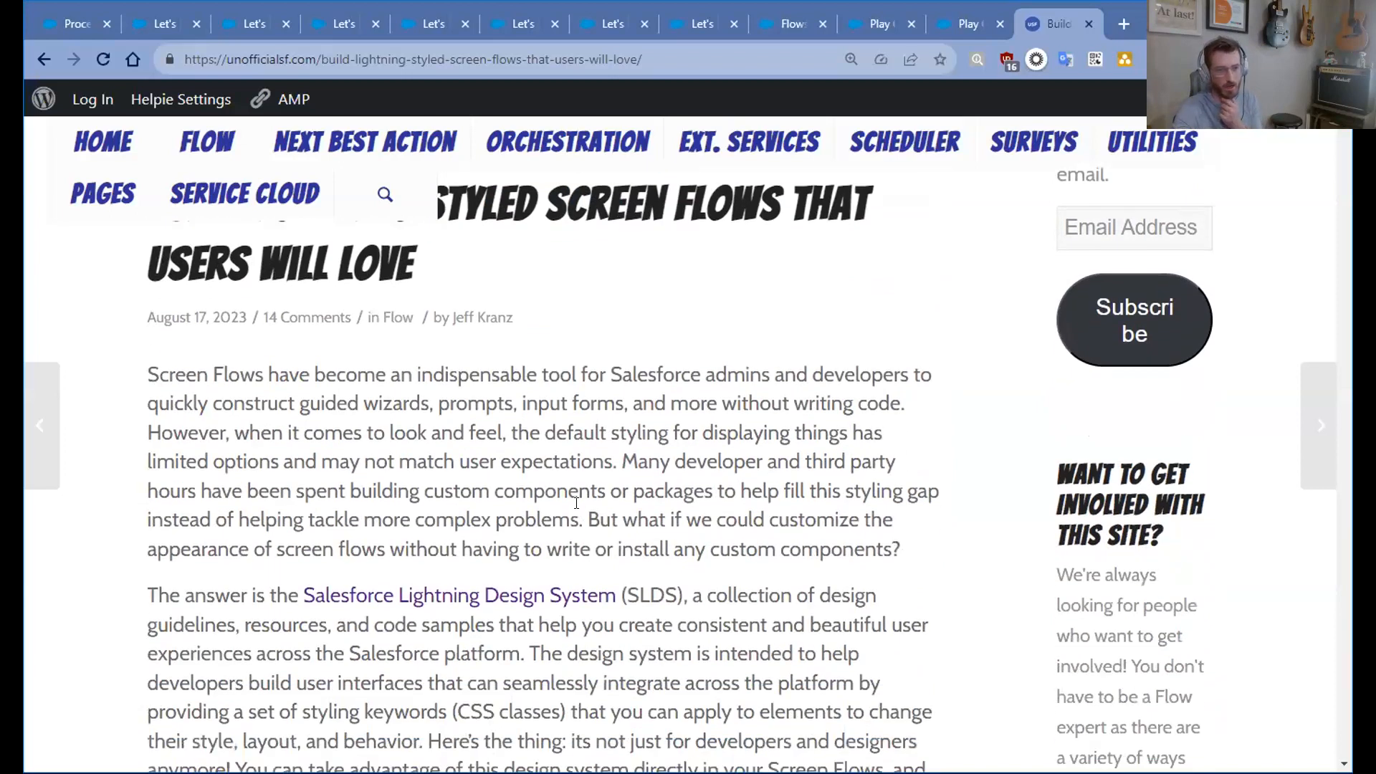
scroll(575, 510, "down", 5)
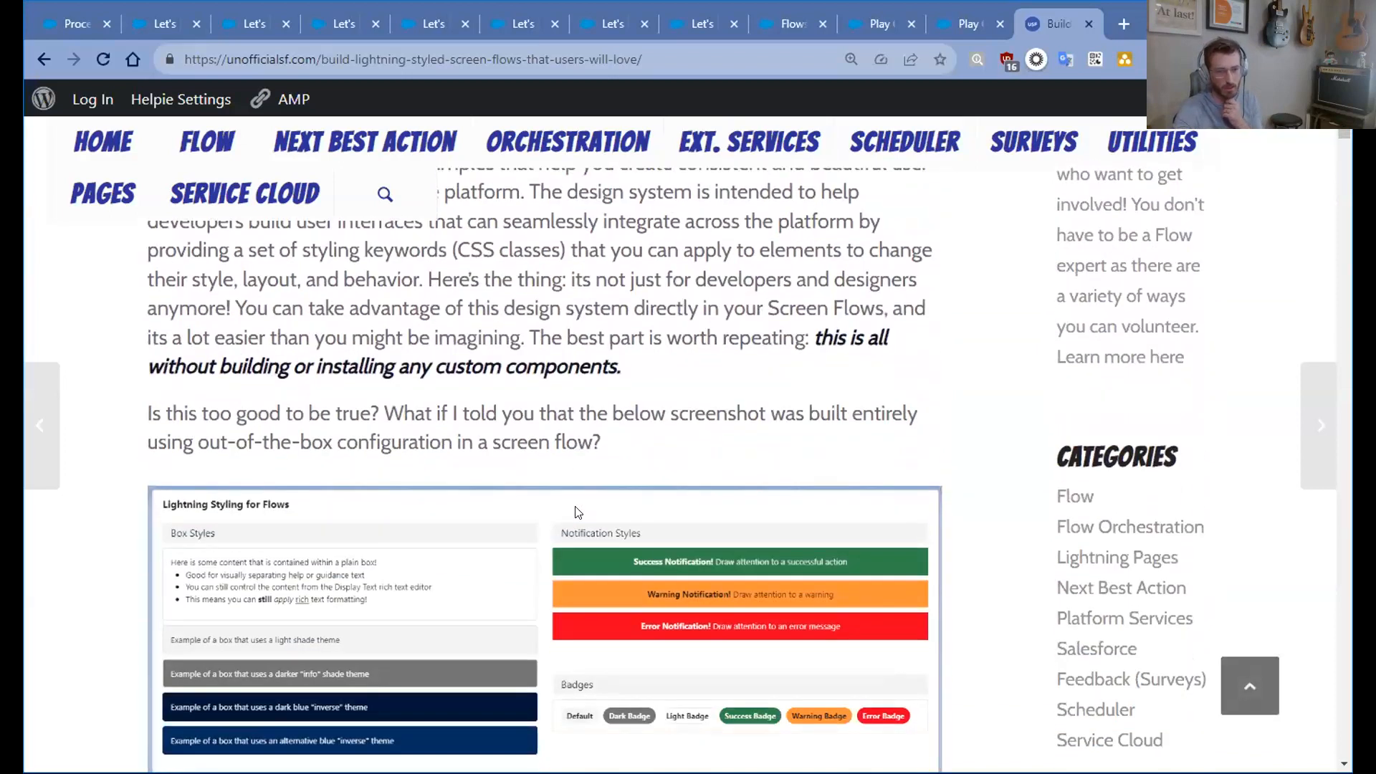
scroll(575, 512, "down", 7)
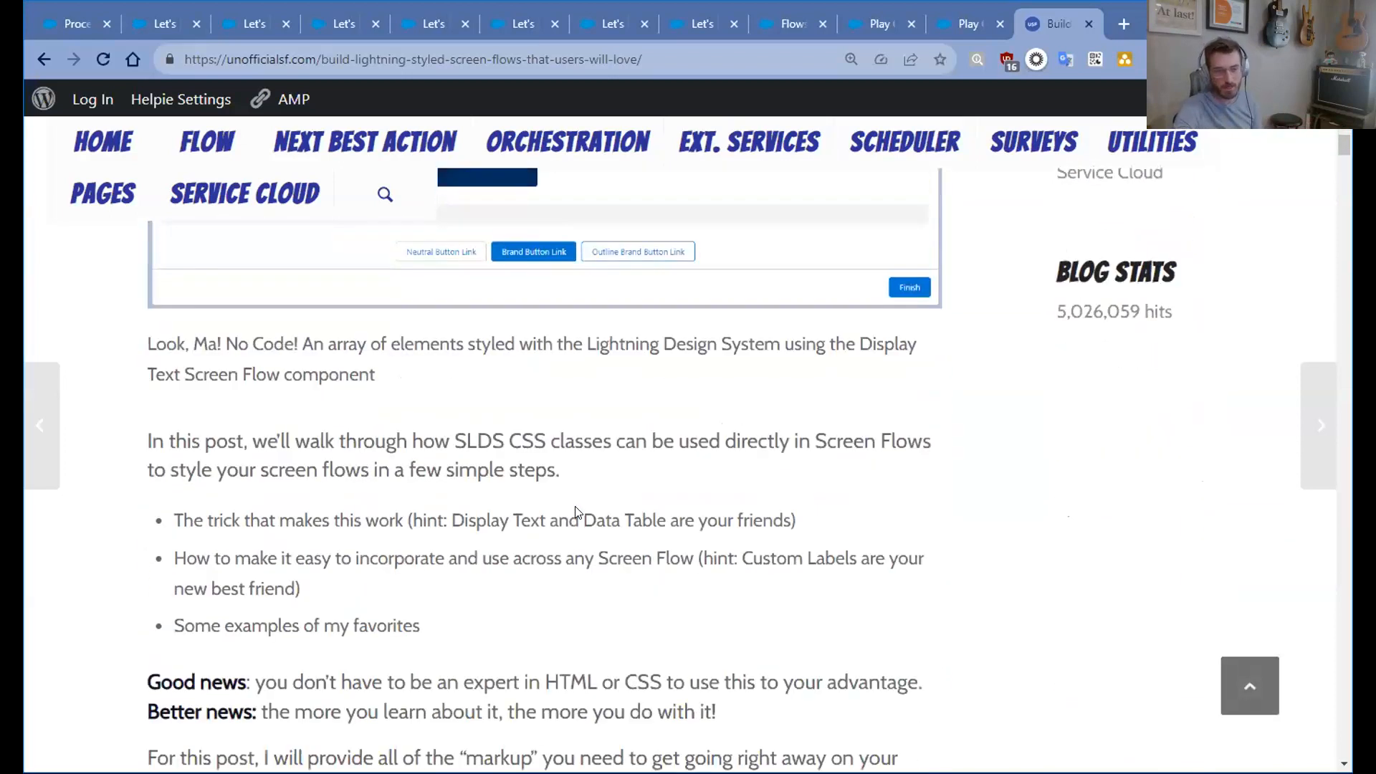
scroll(575, 511, "down", 11)
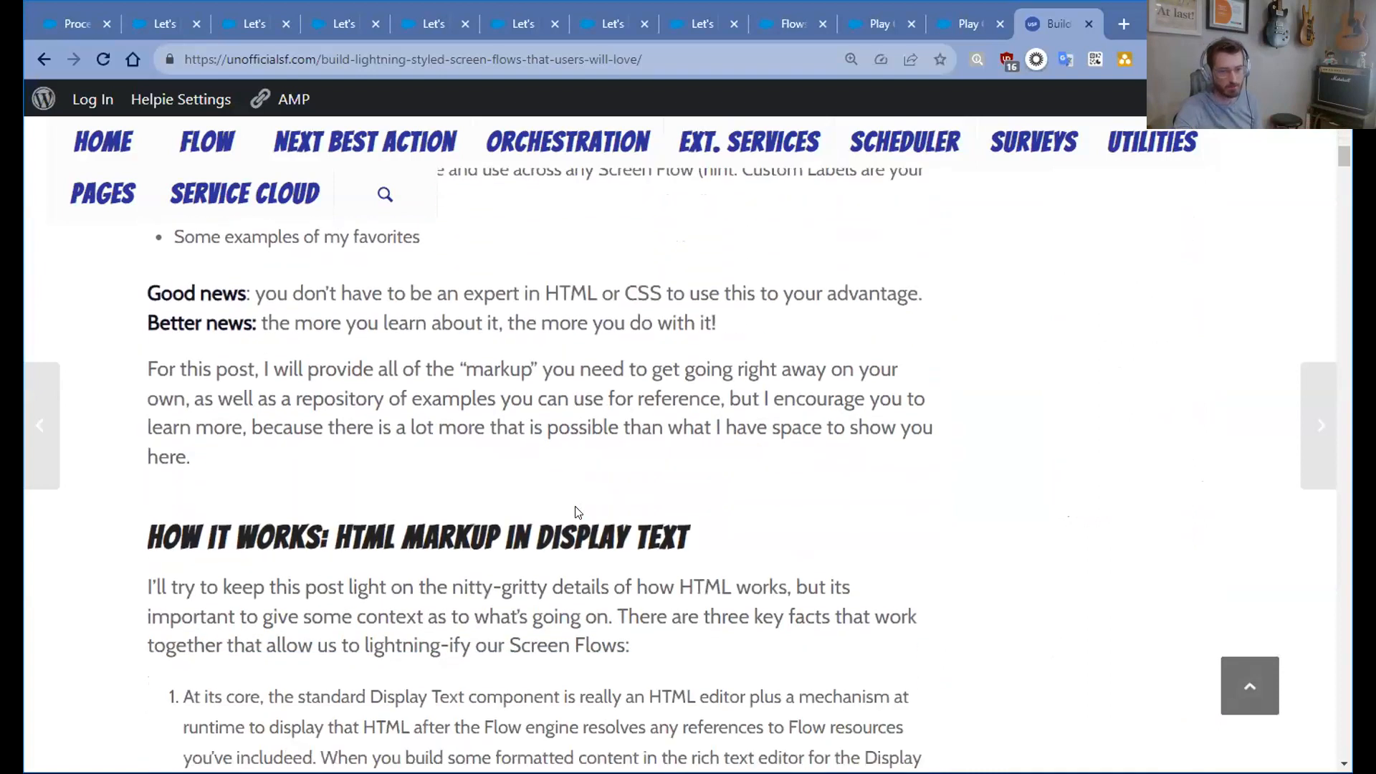
scroll(575, 511, "down", 10)
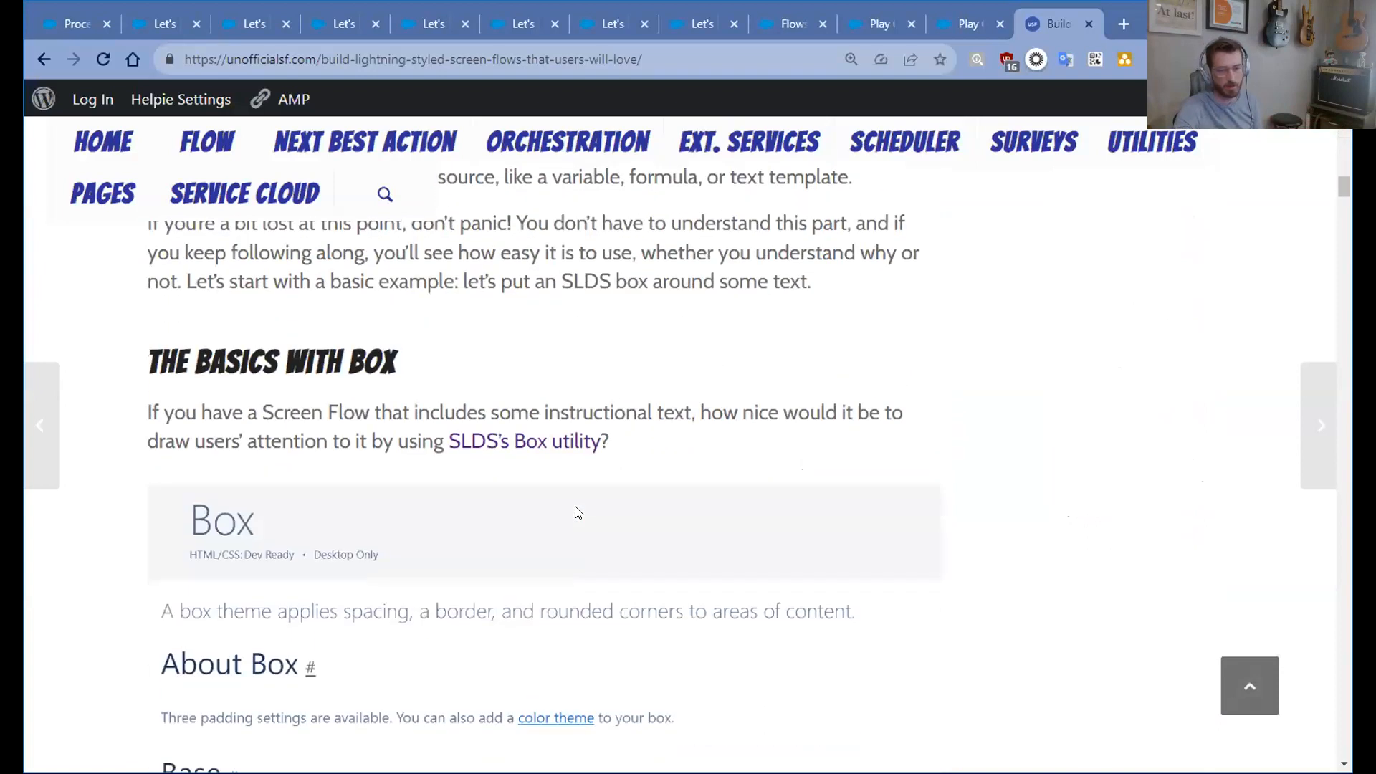
- Examine the SLDS box example, covering the textInABox Text Template and its use in a Display Text component
scroll(577, 512, "down", 1)
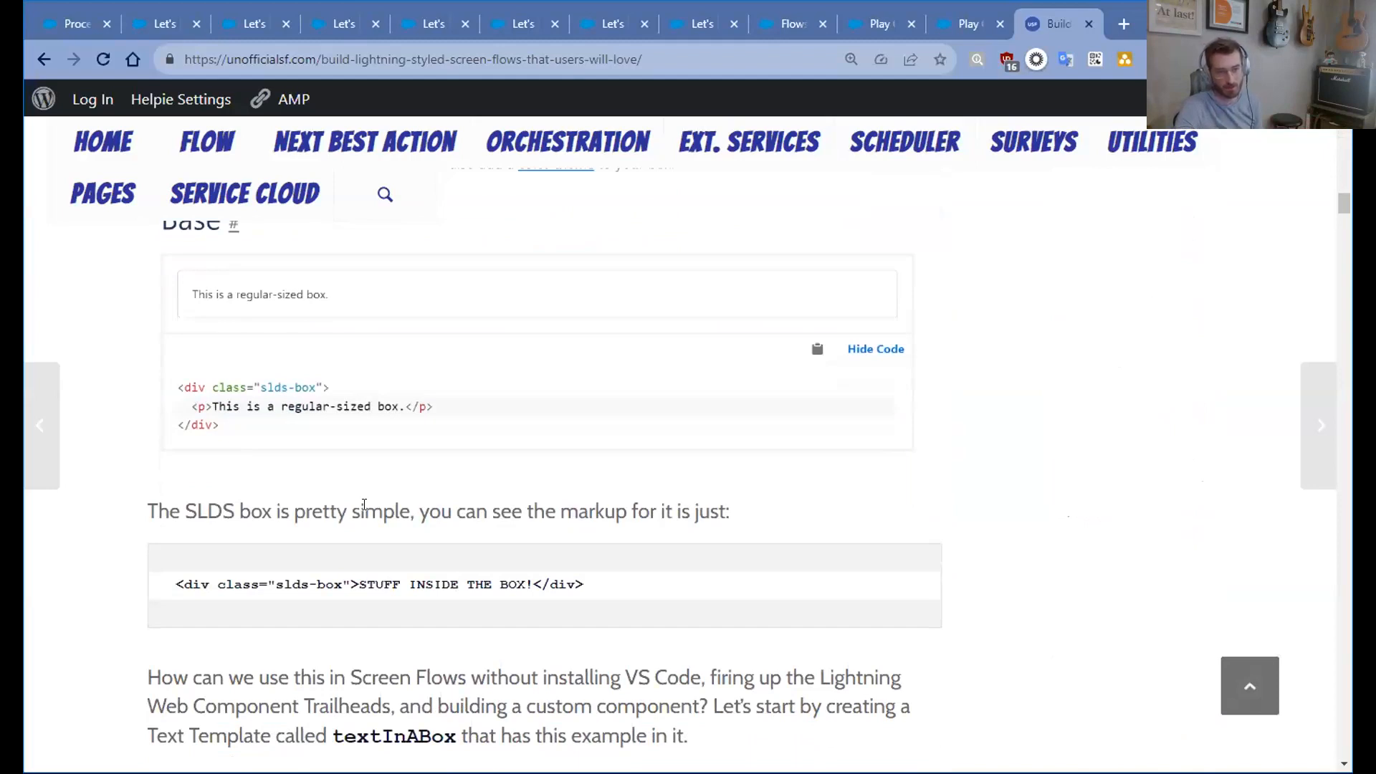
scroll(364, 504, "down", 2)
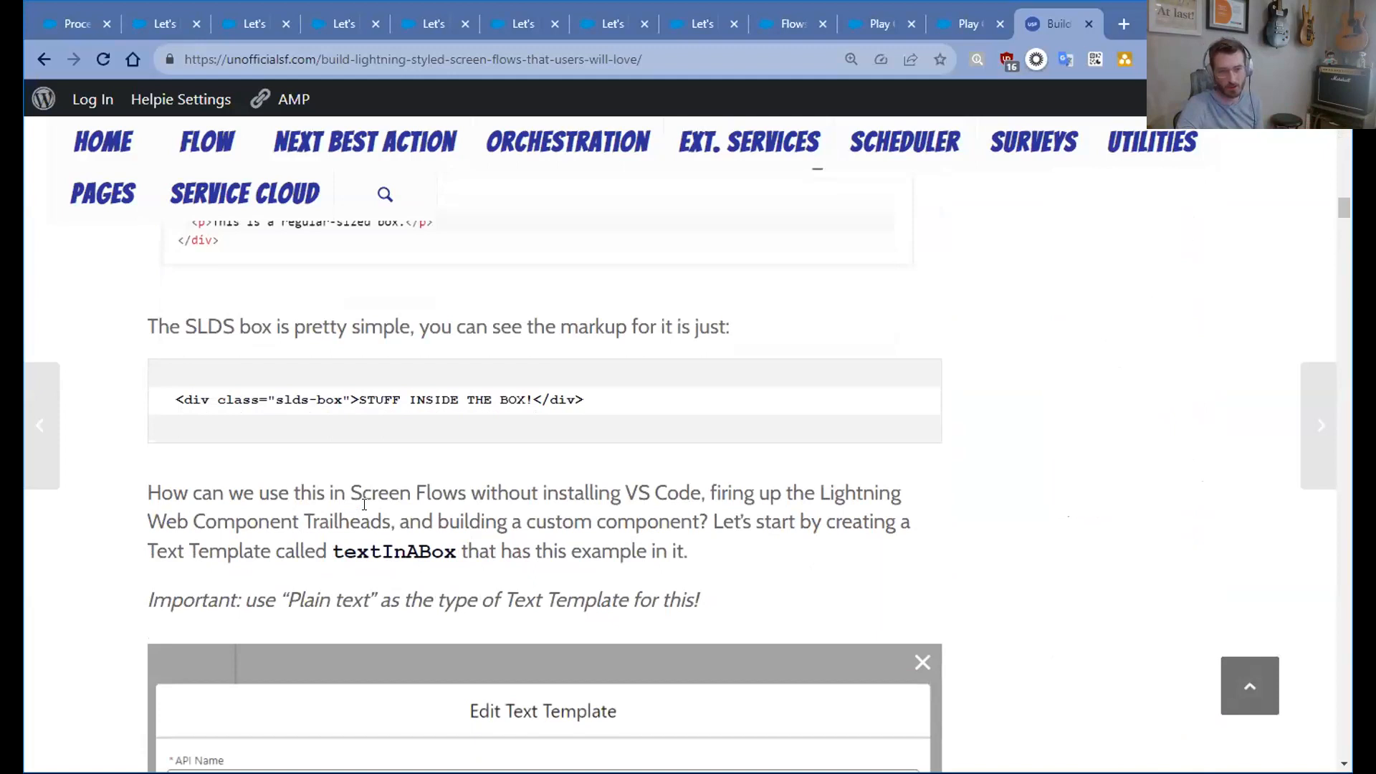
scroll(364, 504, "down", 4)
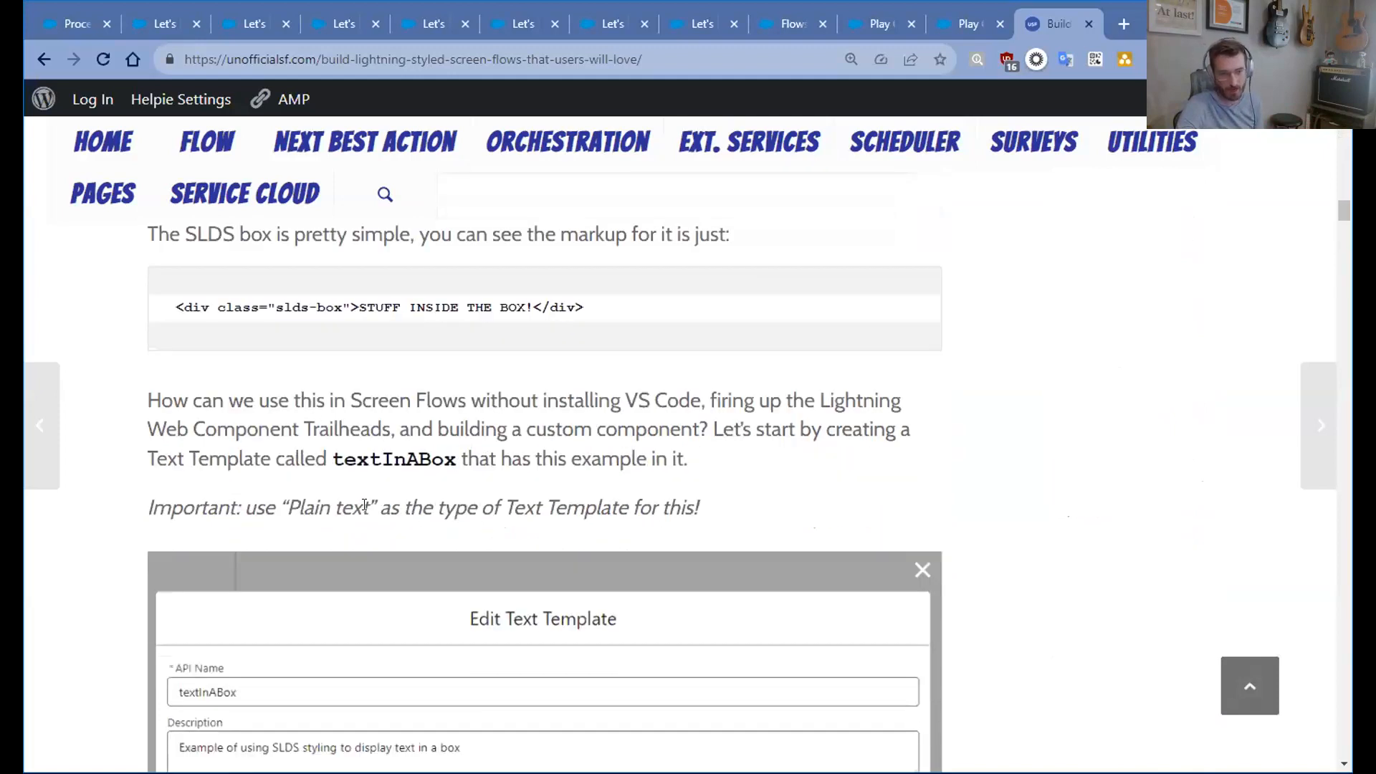
scroll(364, 504, "down", 5)
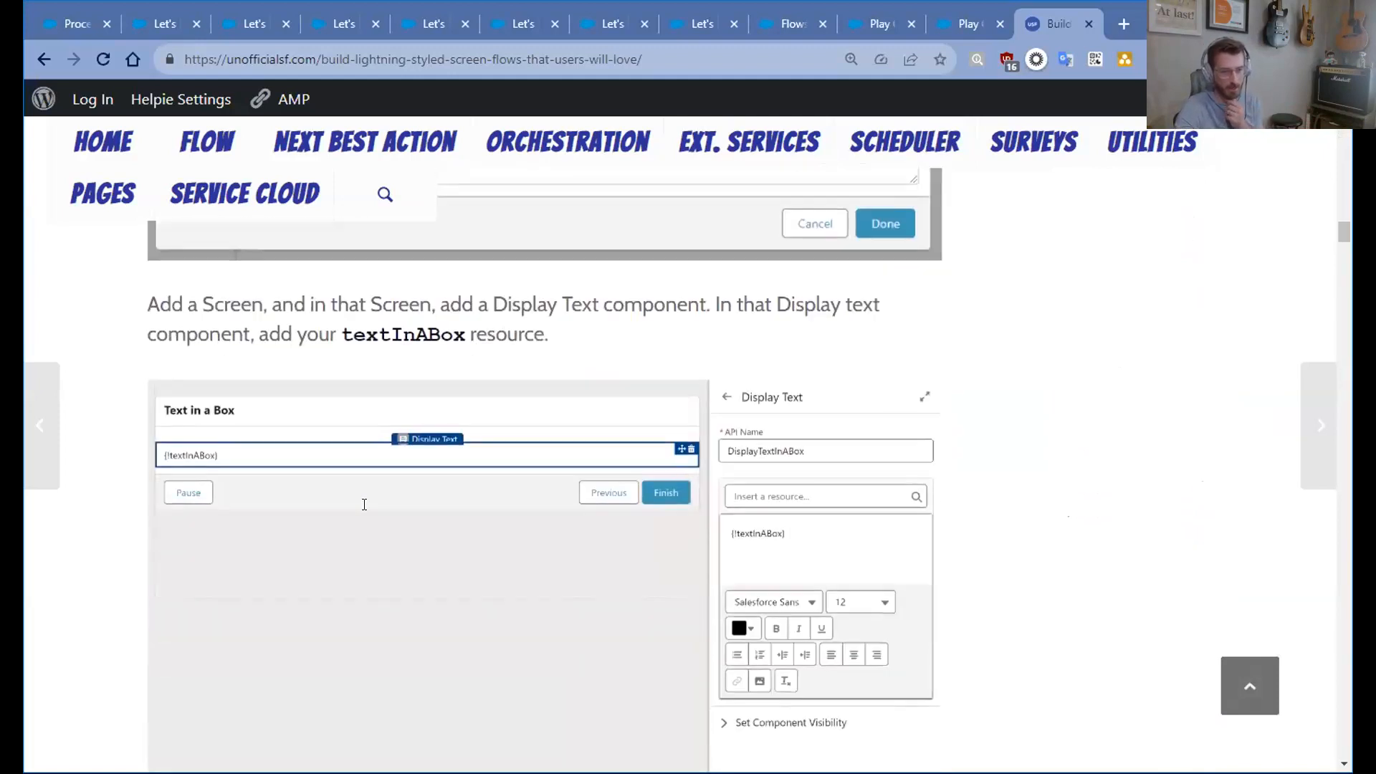
scroll(367, 509, "down", 3)
scroll(367, 514, "down", 14)
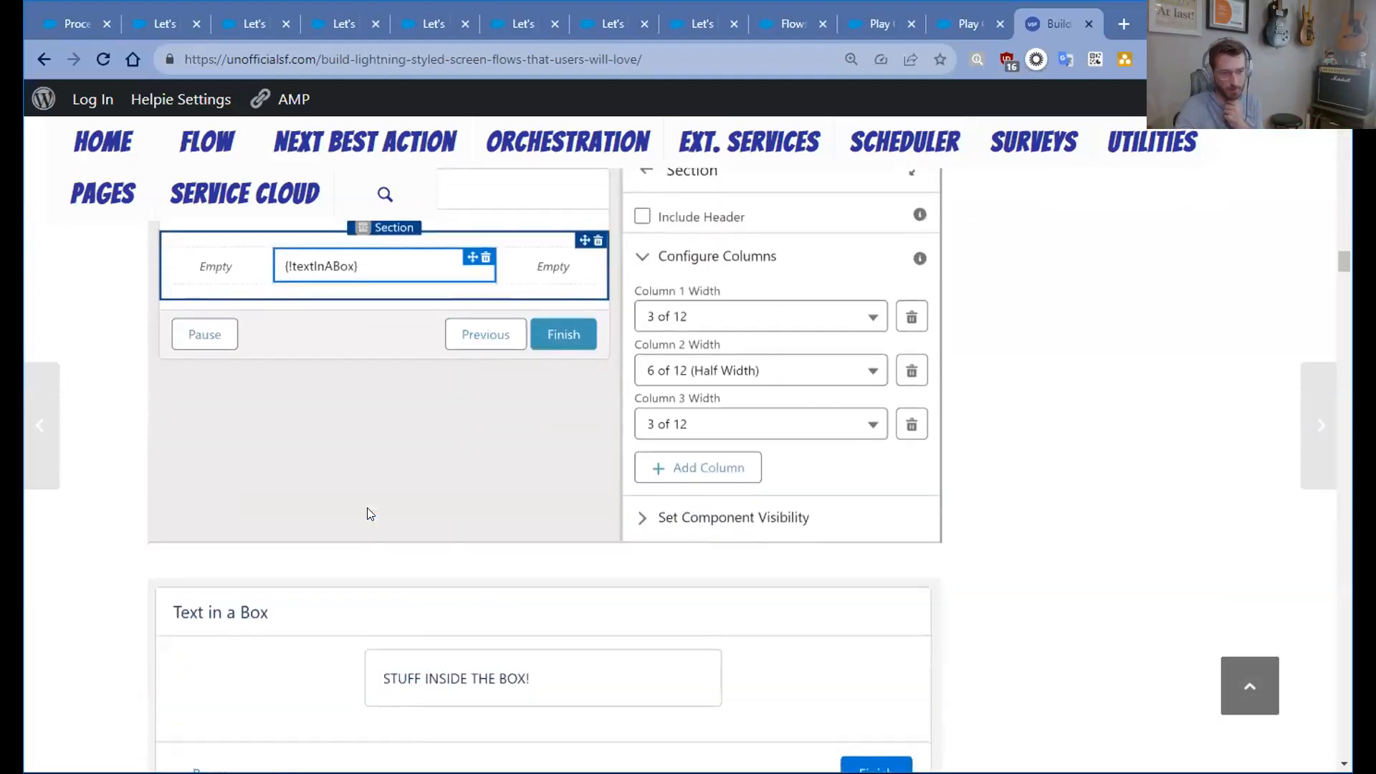
- Review how the boxTemplate Text Template with an unclosed slds-box div is reused across Display Text components
scroll(367, 514, "down", 12)
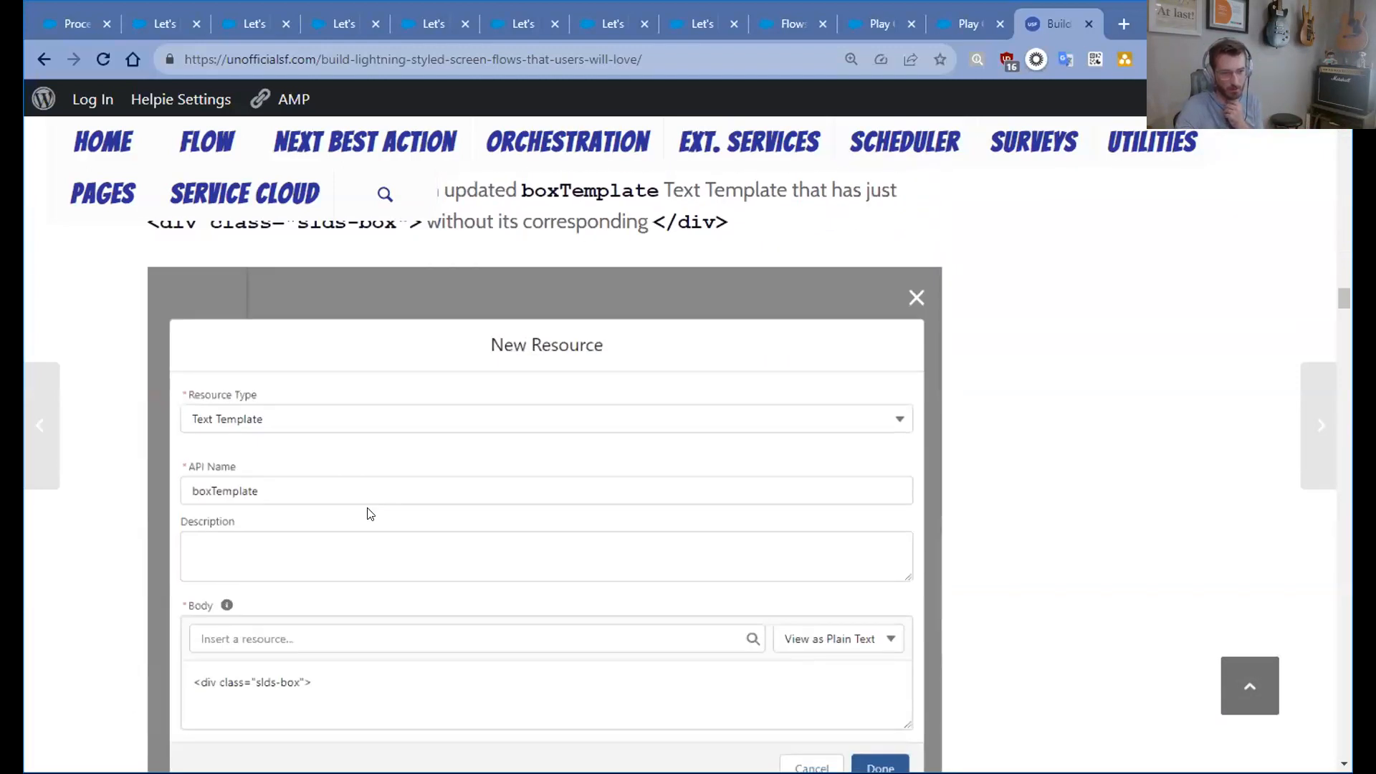
scroll(367, 513, "down", 3)
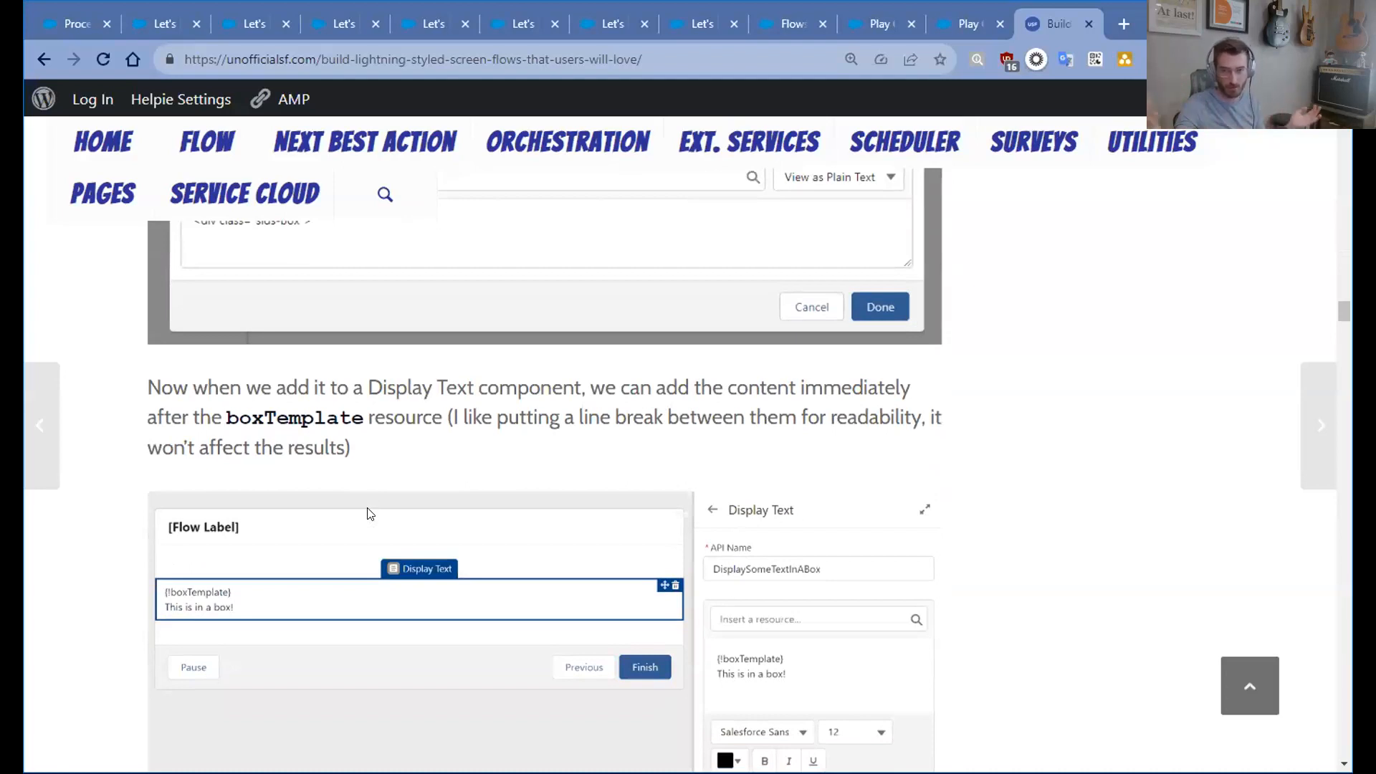
scroll(367, 513, "down", 2)
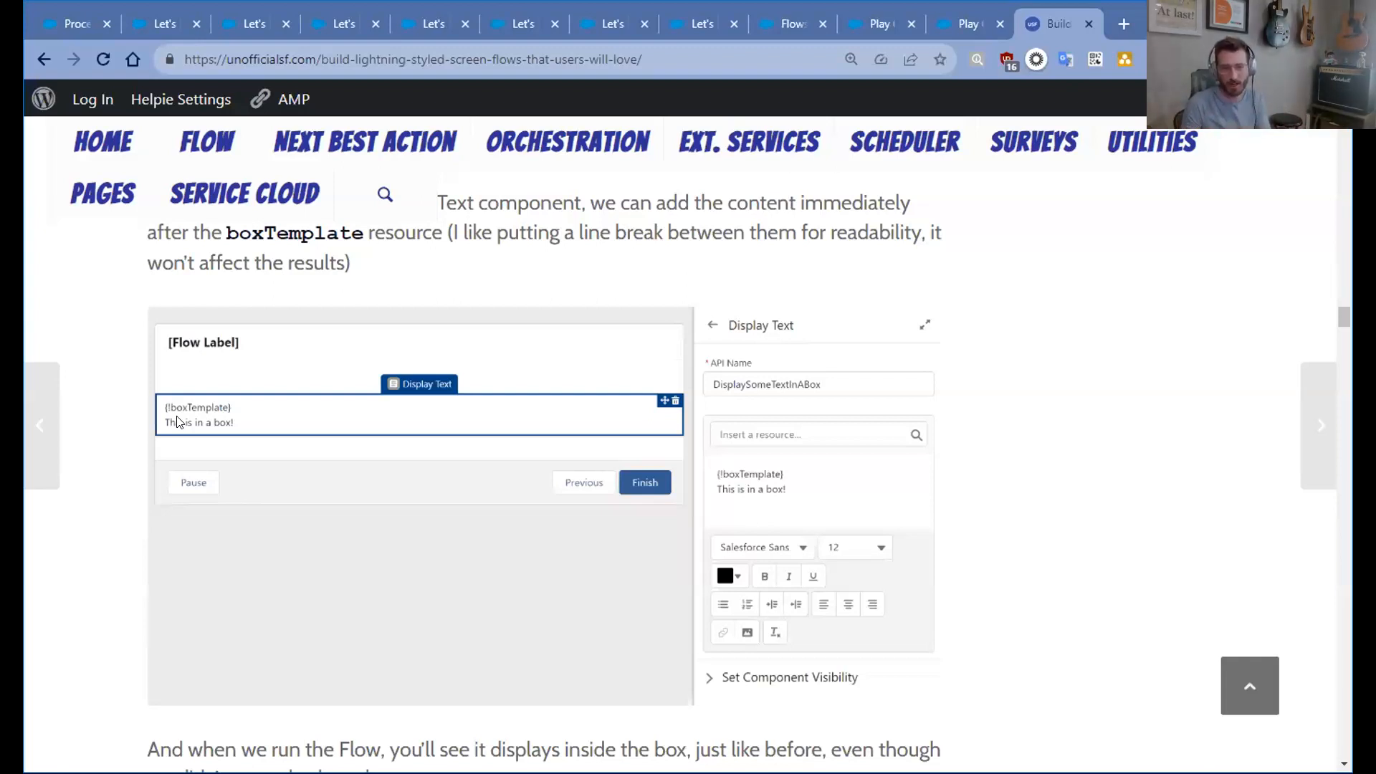
scroll(292, 516, "down", 5)
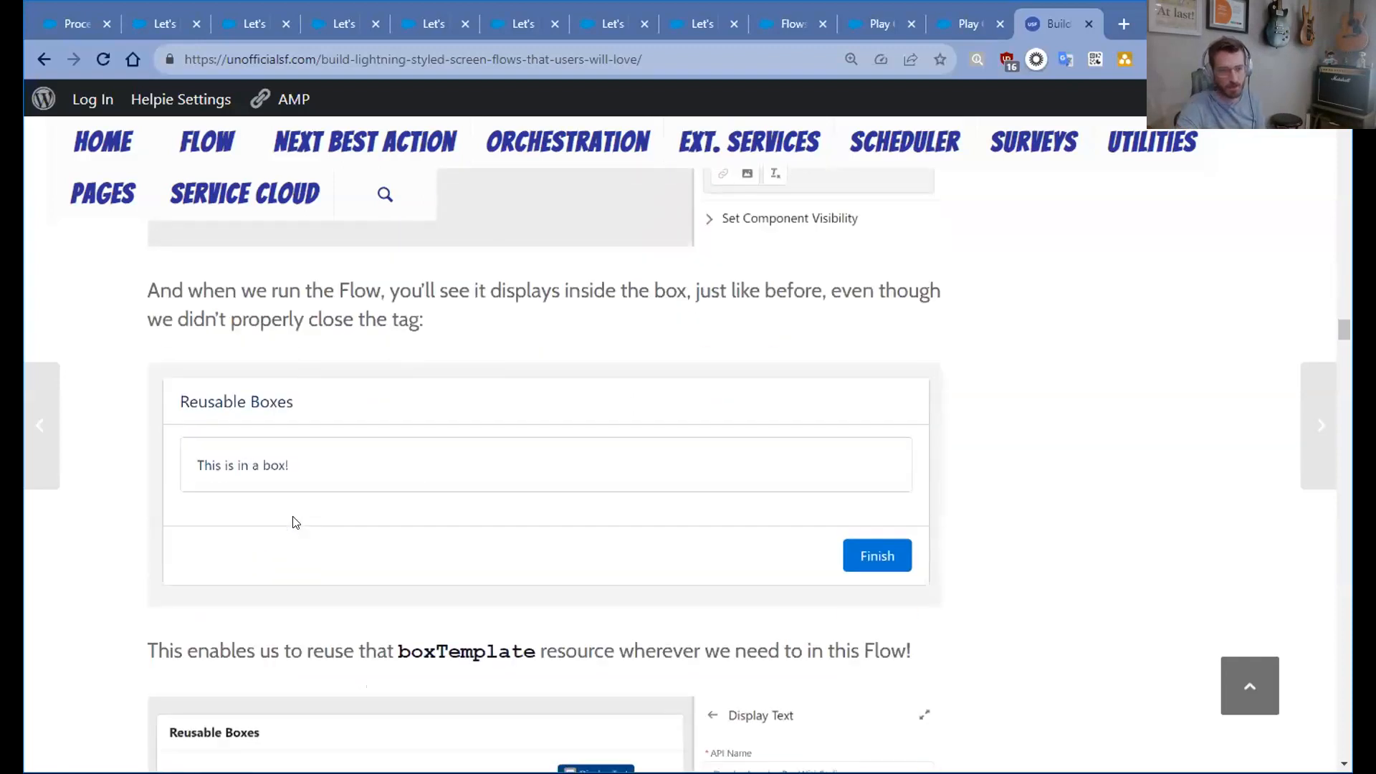
scroll(294, 518, "down", 1)
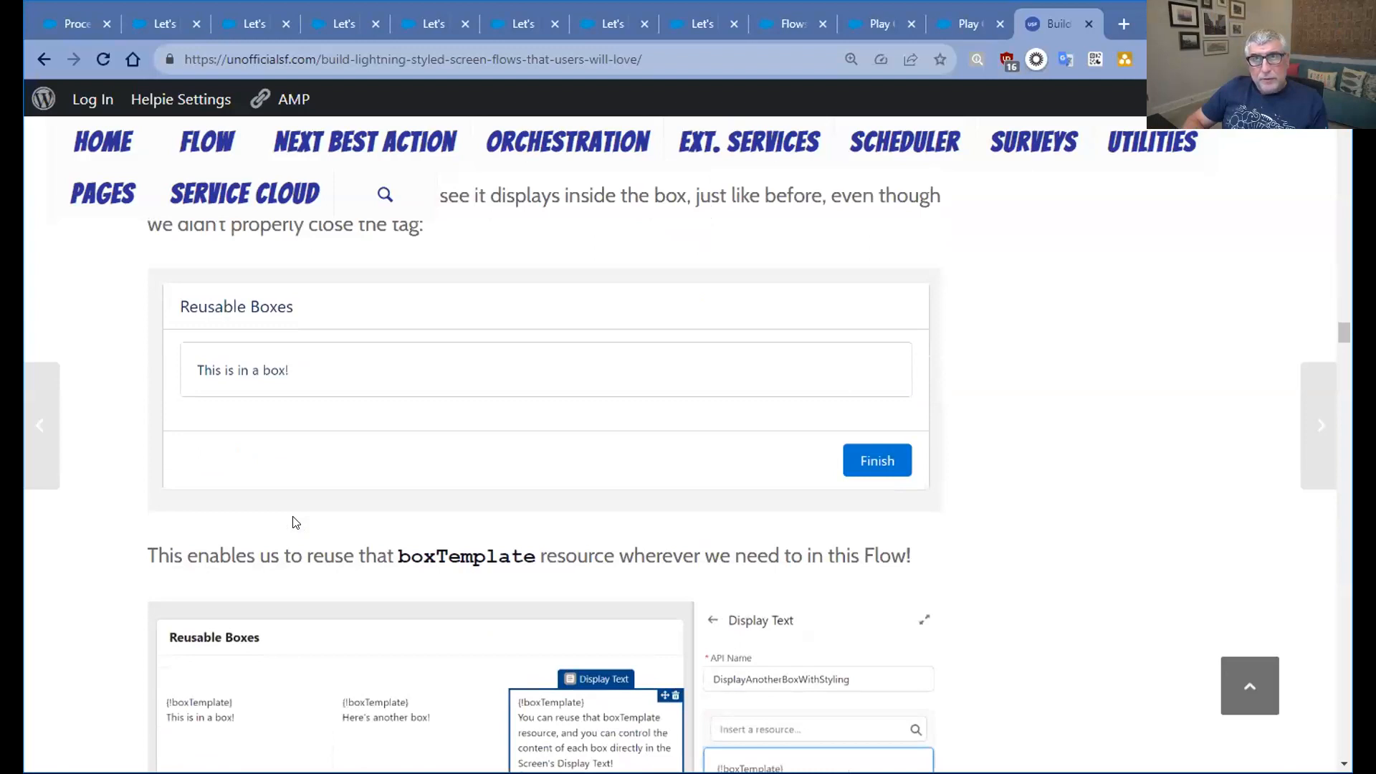
scroll(293, 522, "down", 3)
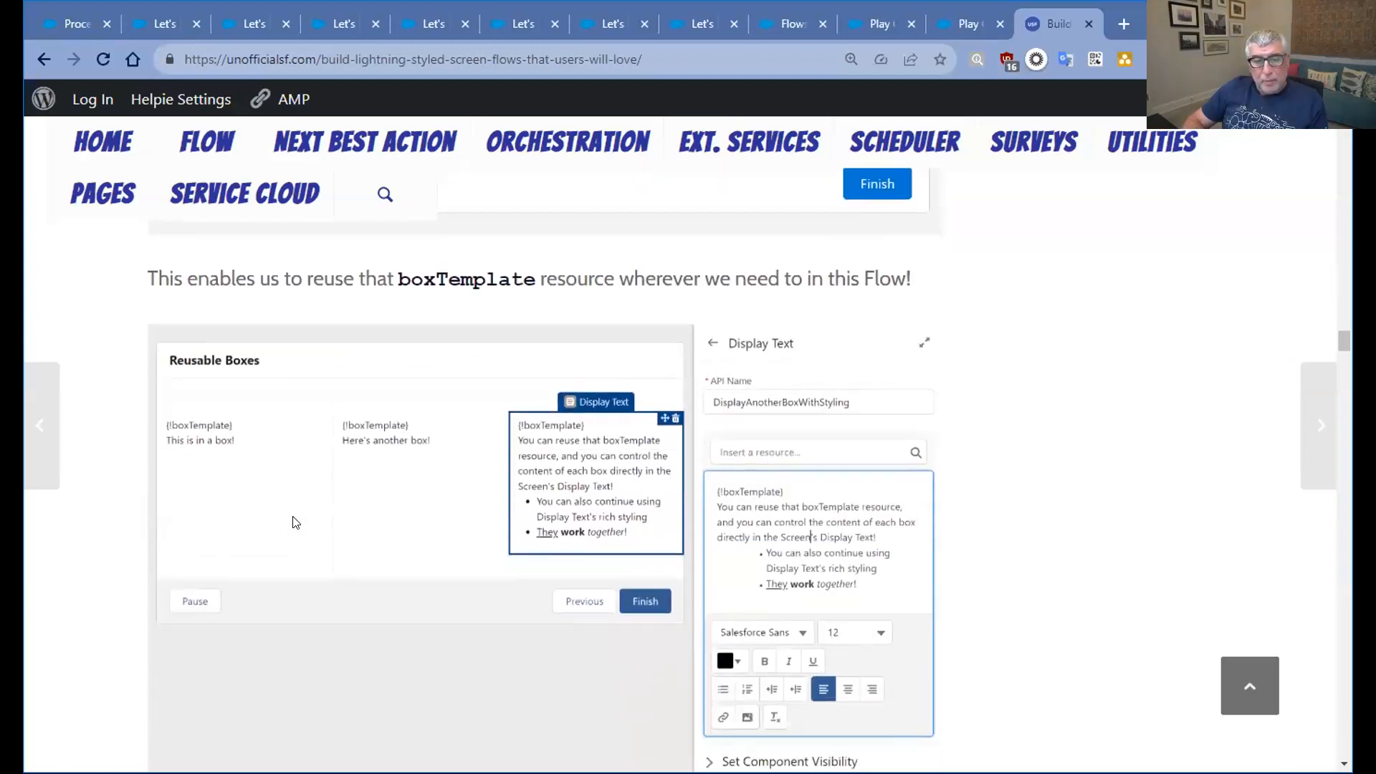
scroll(293, 521, "down", 1)
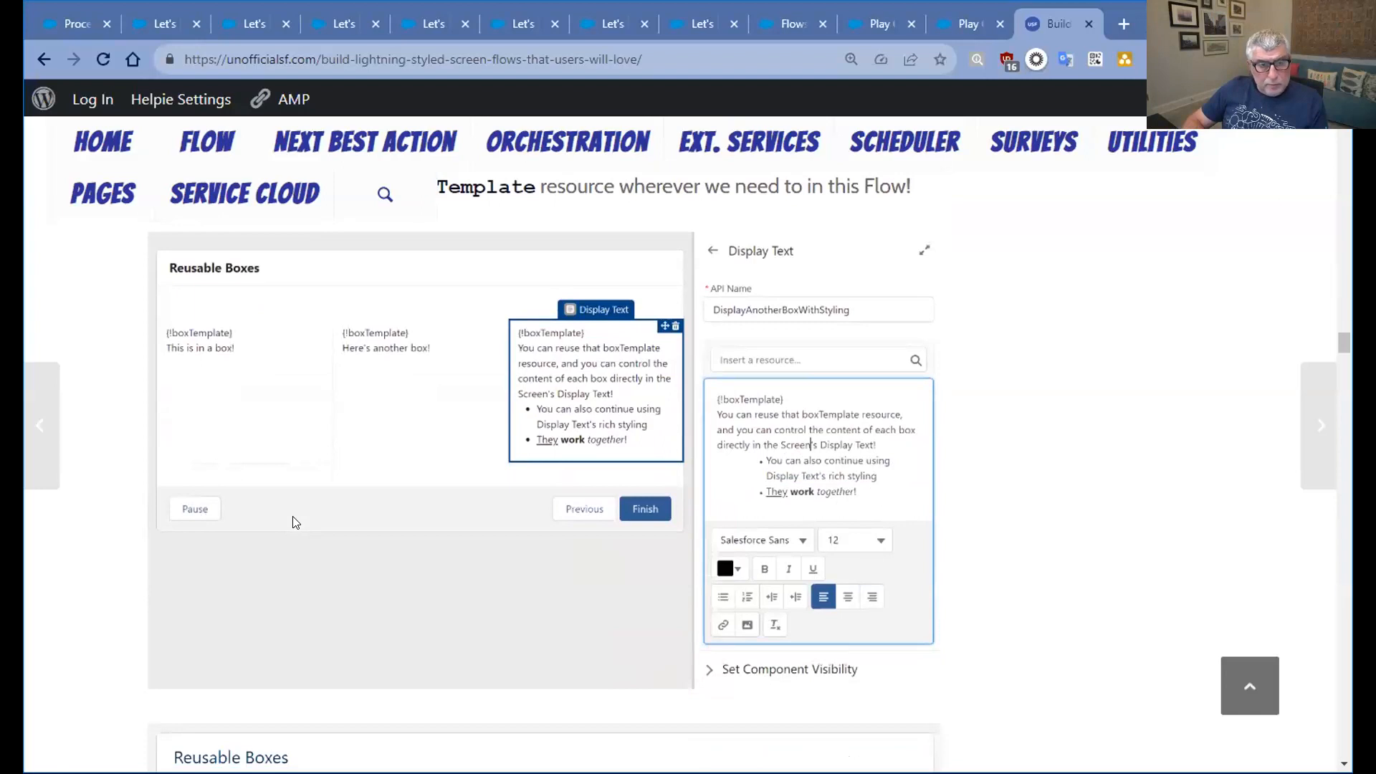
scroll(292, 522, "down", 1)
scroll(292, 521, "down", 3)
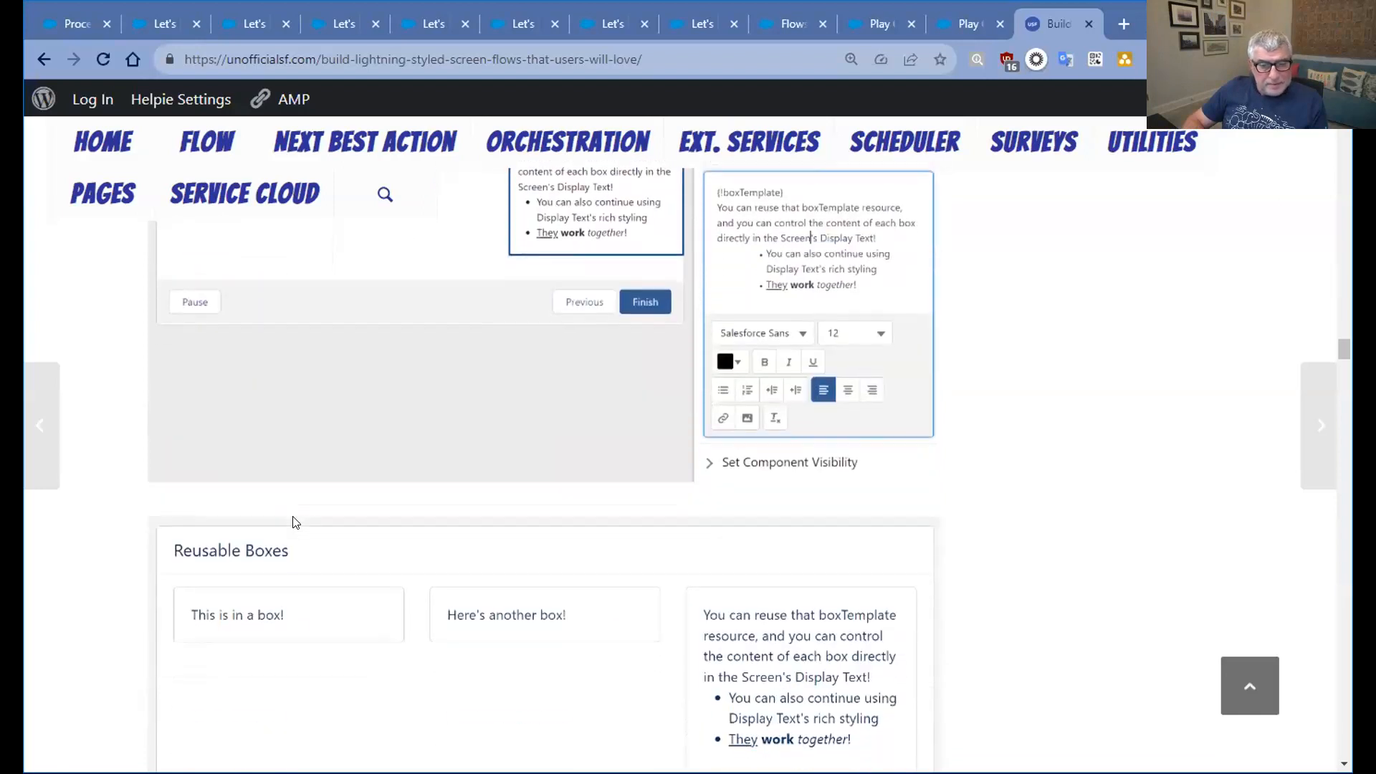
scroll(293, 521, "down", 2)
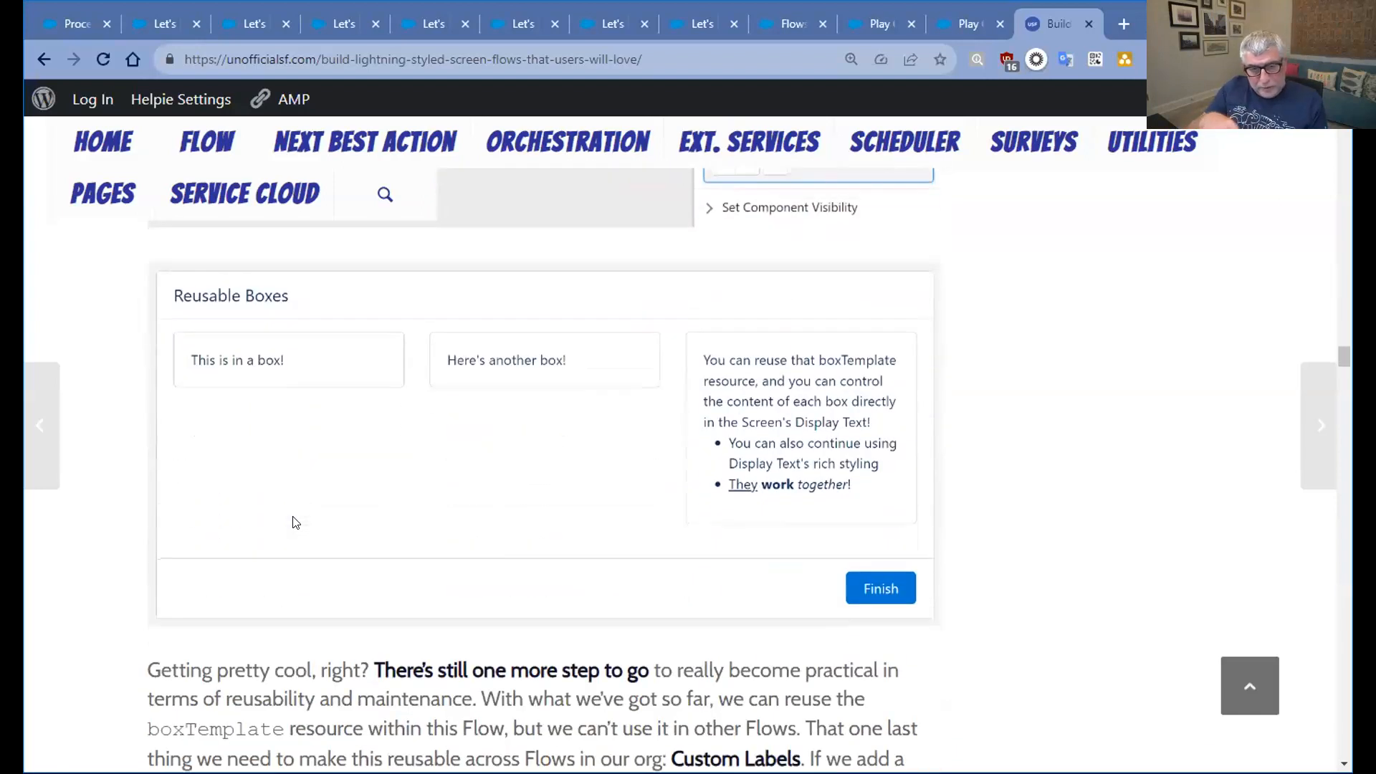
- Study the Custom Labels section on creating FlowStyles_Box and referencing it through $Label in a Display Text component
scroll(292, 522, "down", 1)
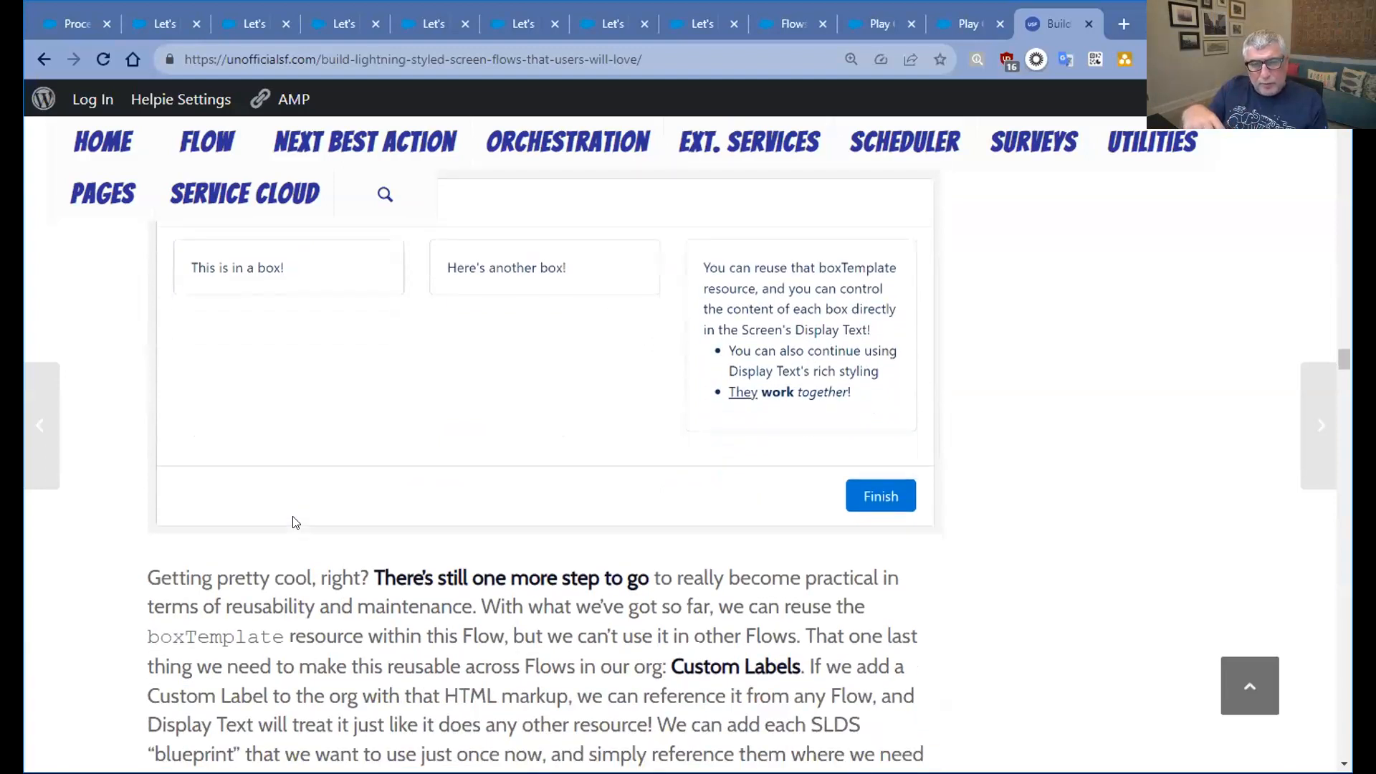
scroll(293, 521, "down", 1)
scroll(292, 522, "down", 1)
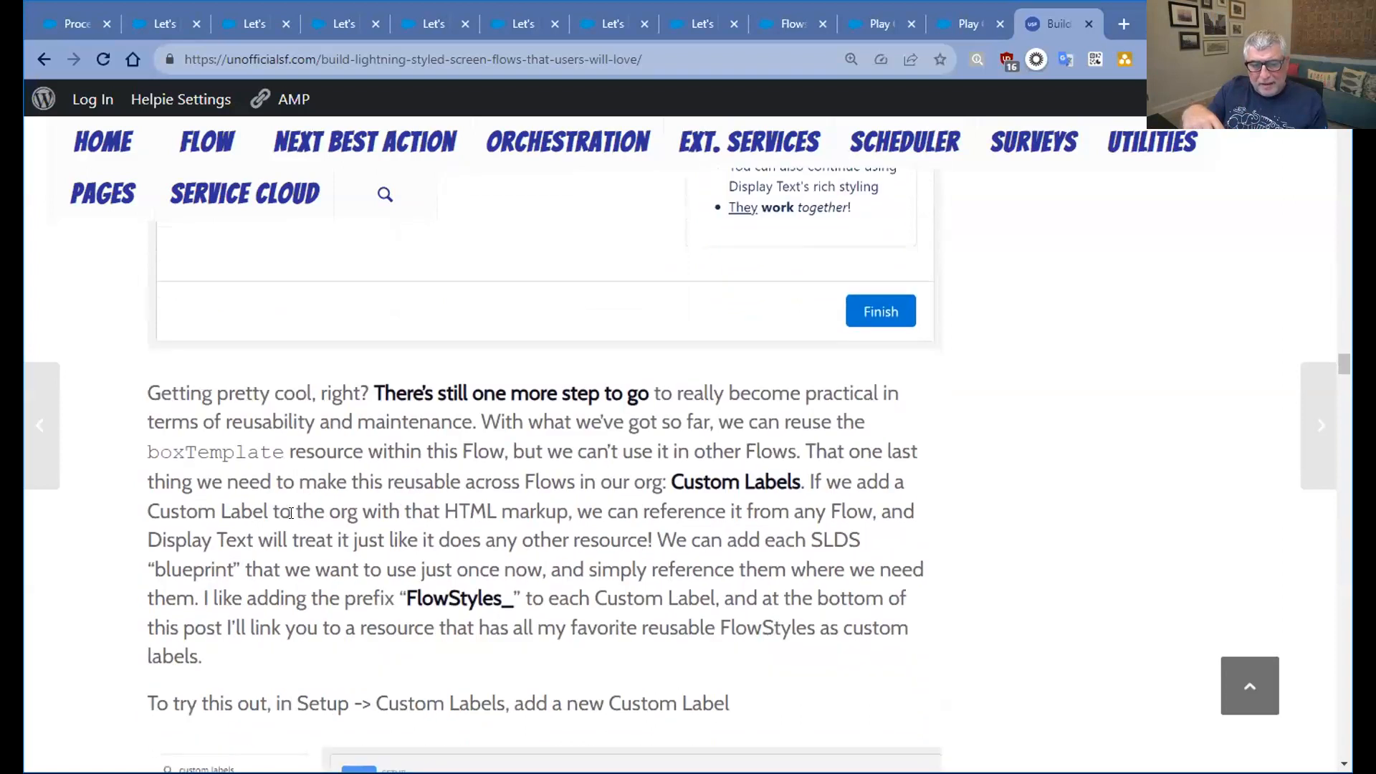
scroll(291, 513, "down", 2)
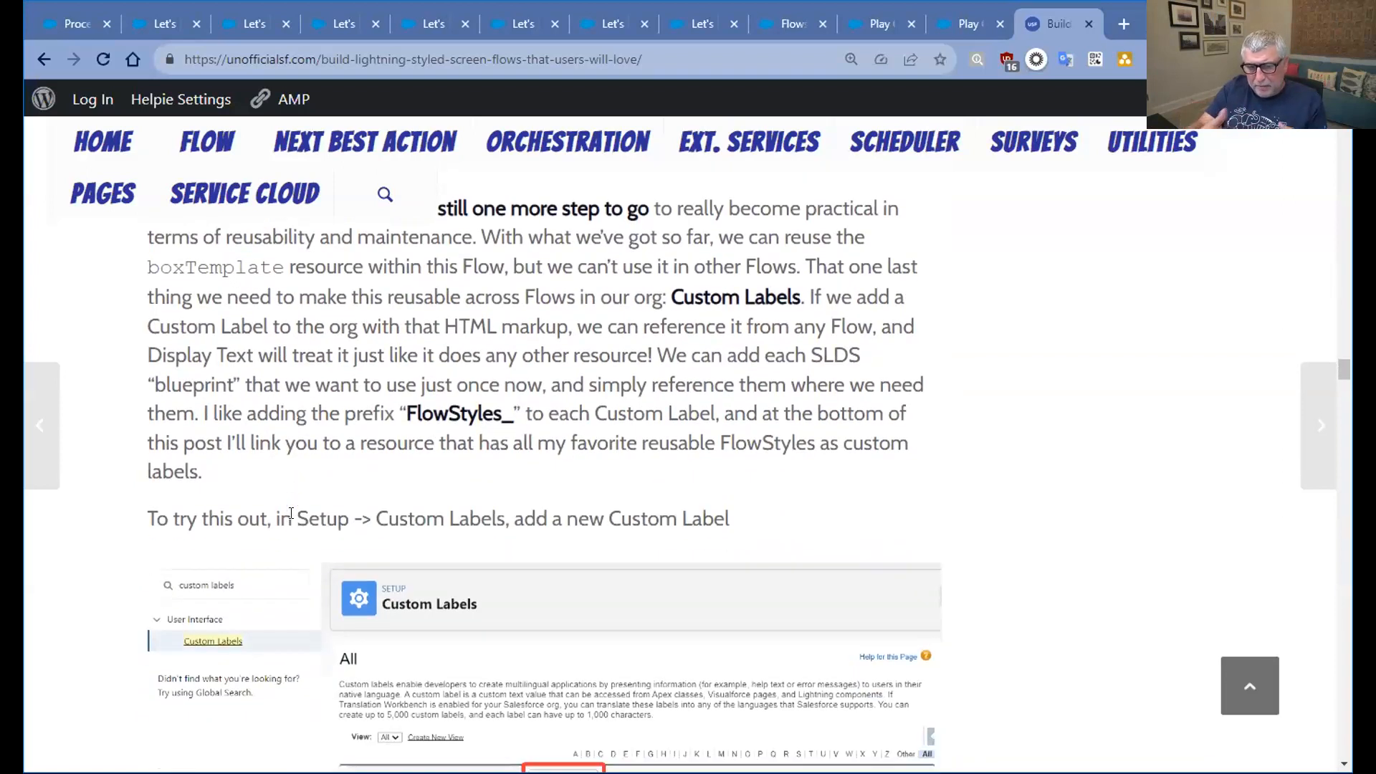
scroll(291, 513, "down", 5)
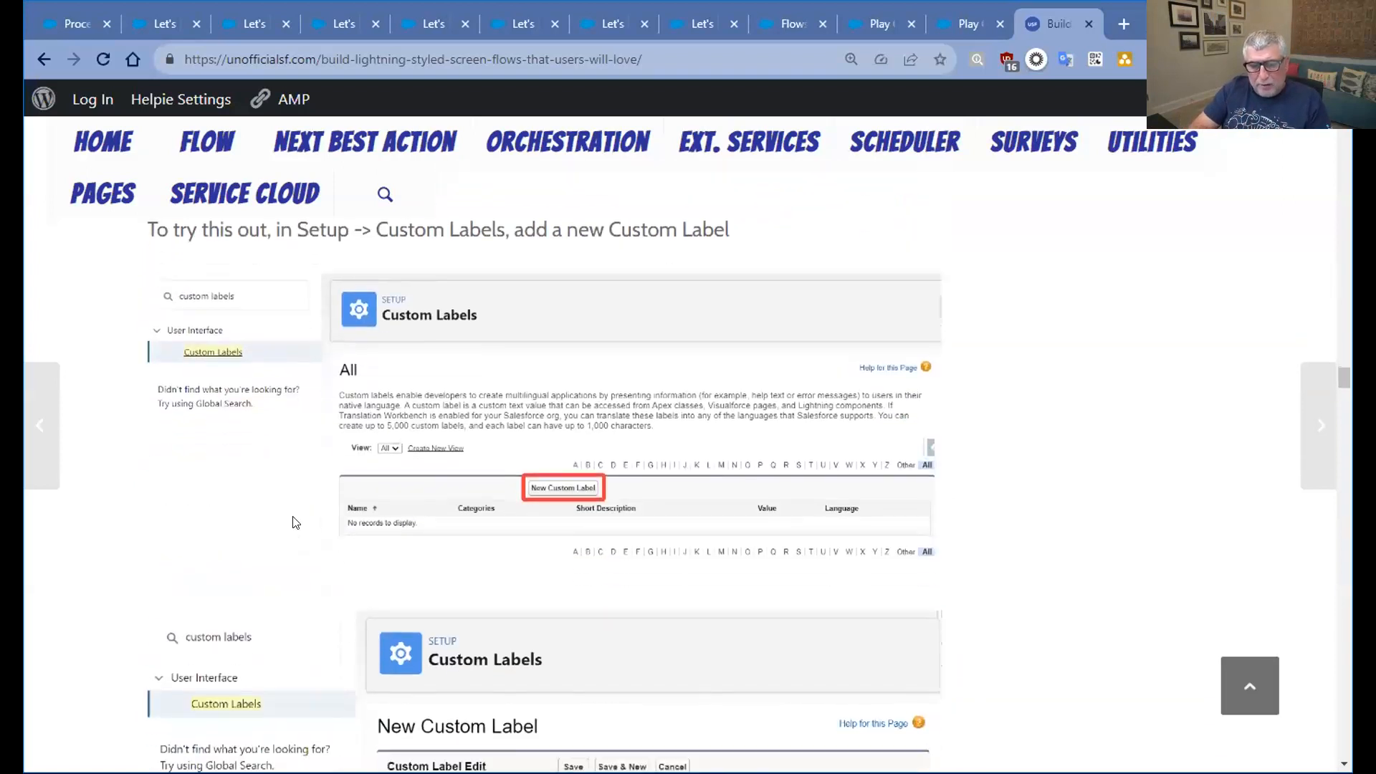
scroll(294, 522, "down", 6)
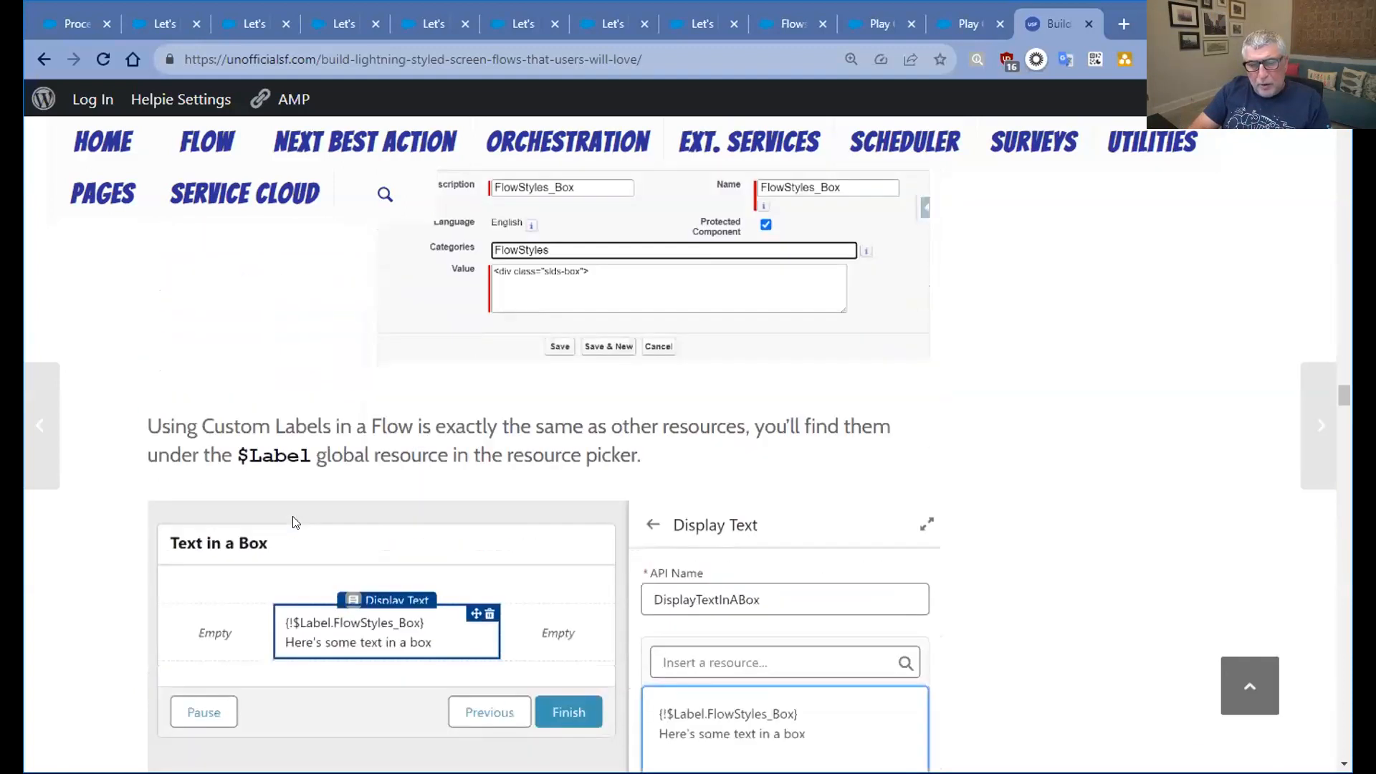
scroll(293, 521, "down", 1)
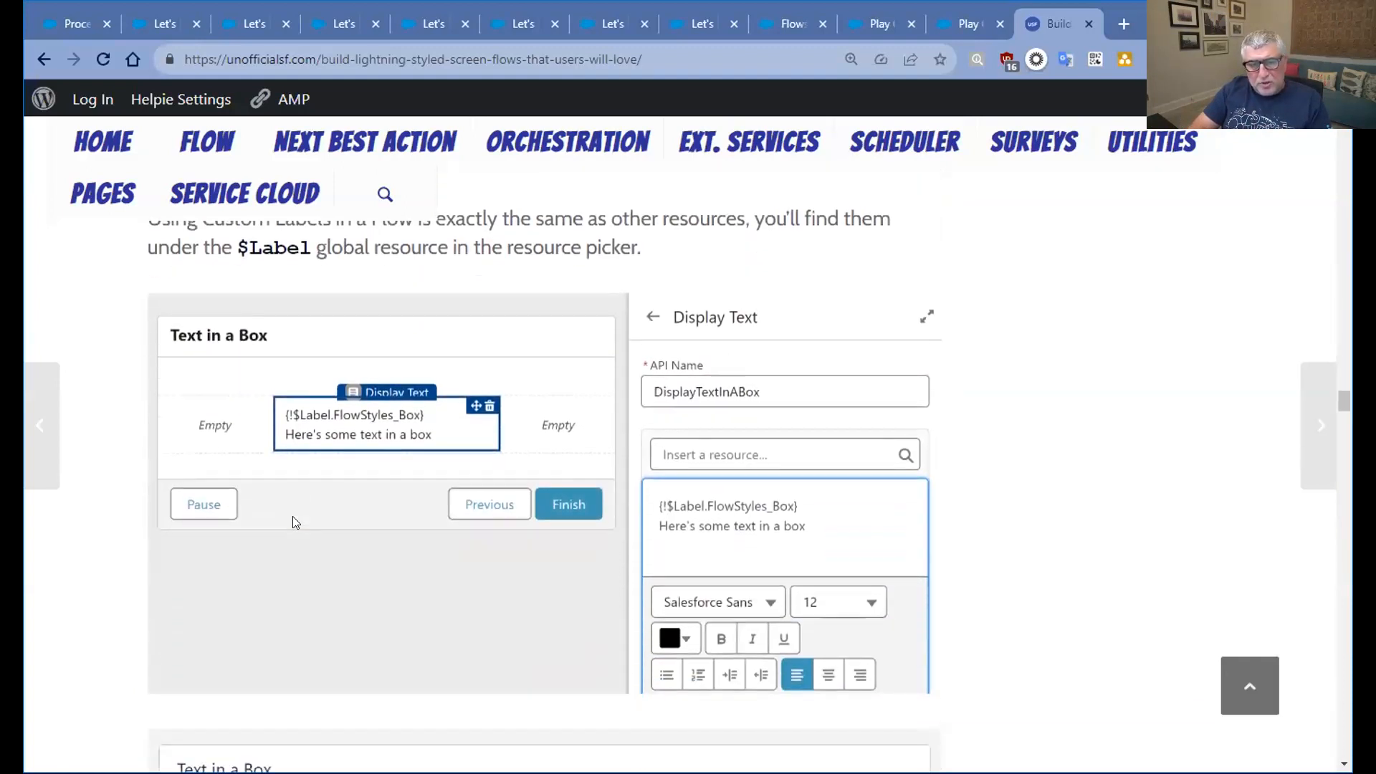
scroll(293, 517, "down", 3)
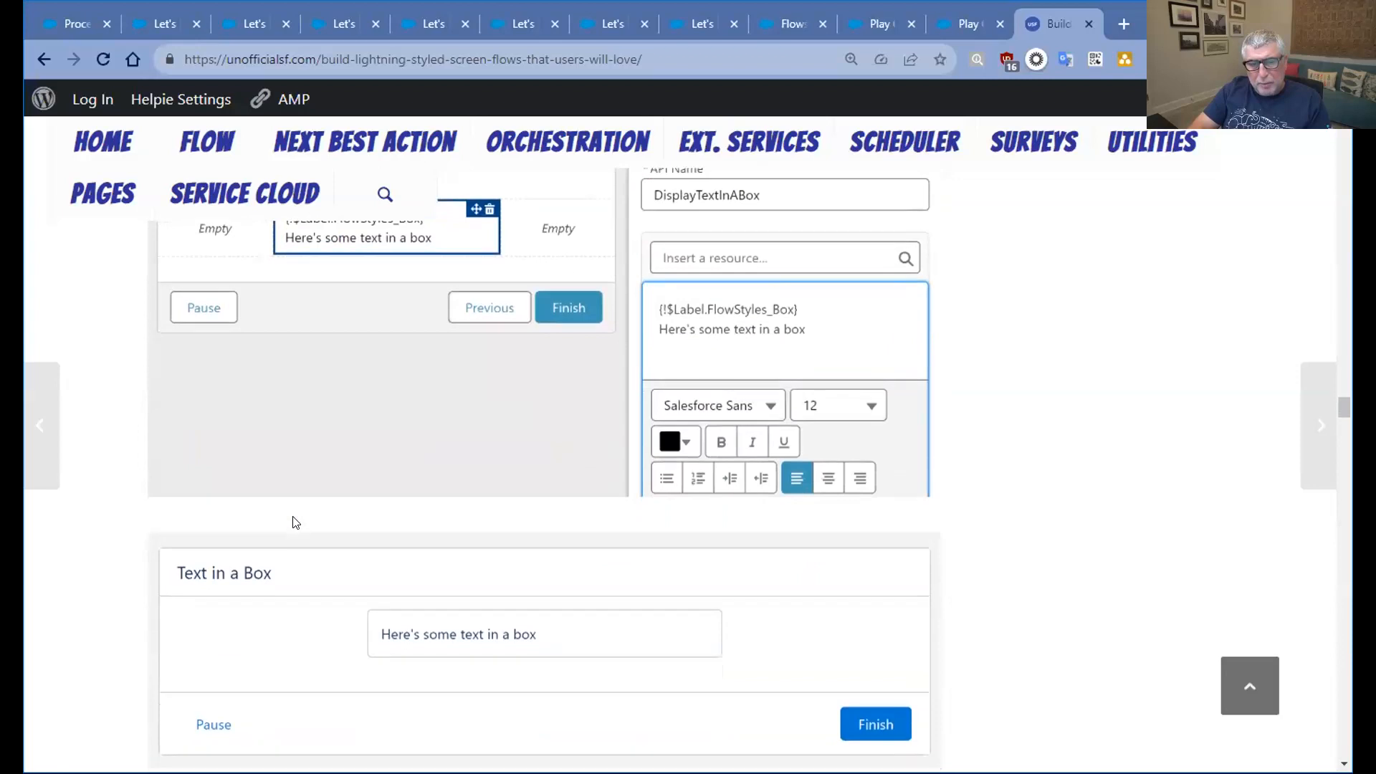
scroll(293, 522, "down", 1)
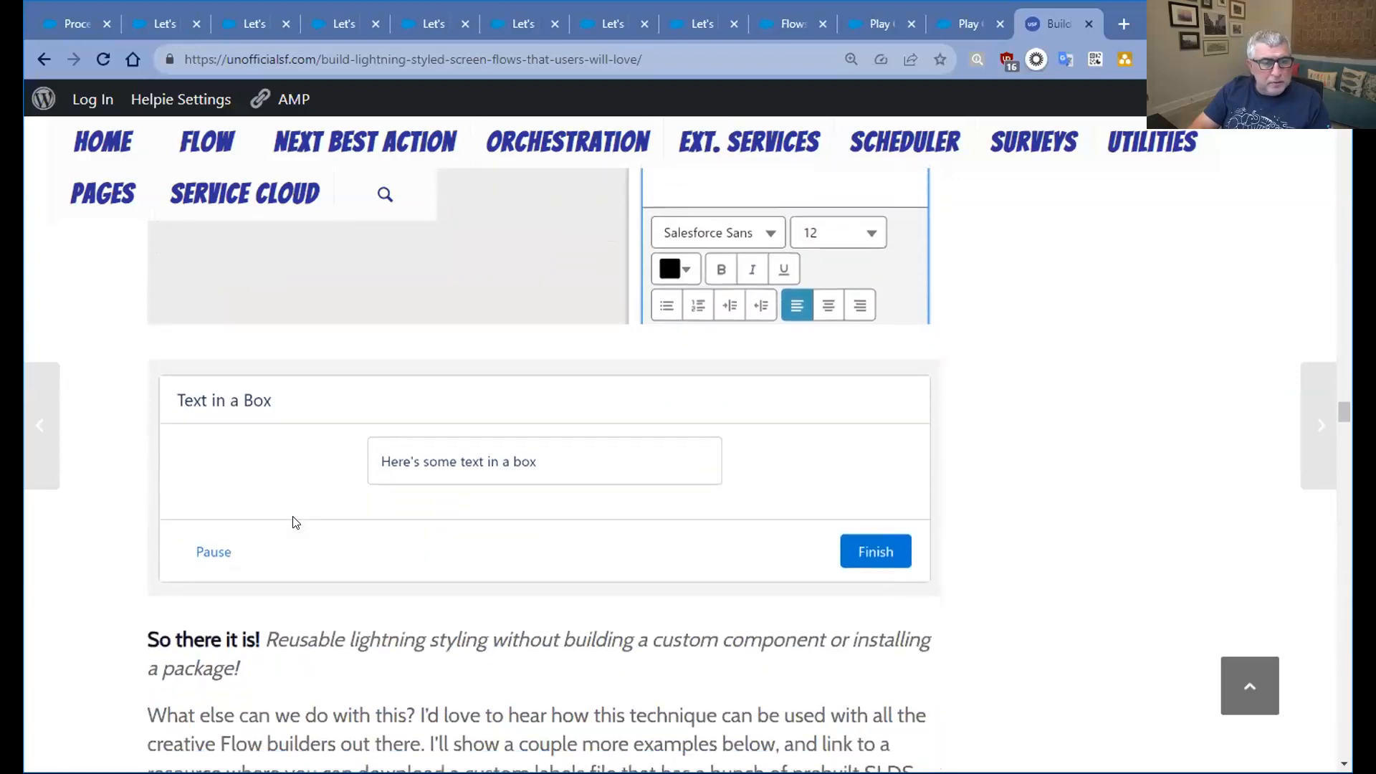
scroll(292, 522, "down", 5)
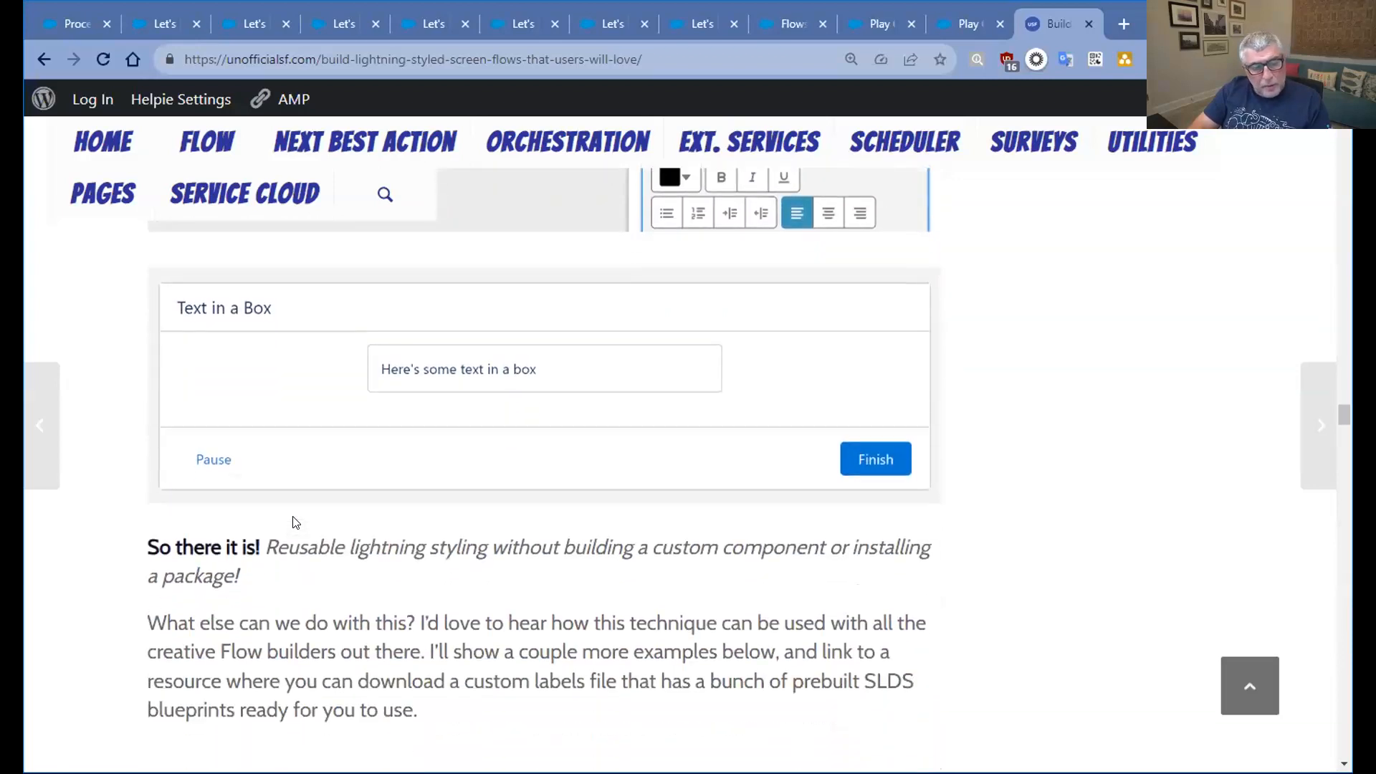
- Examine the notification message examples, comparing the success, warning and error label markup with their Screen Editor setup
scroll(293, 522, "down", 3)
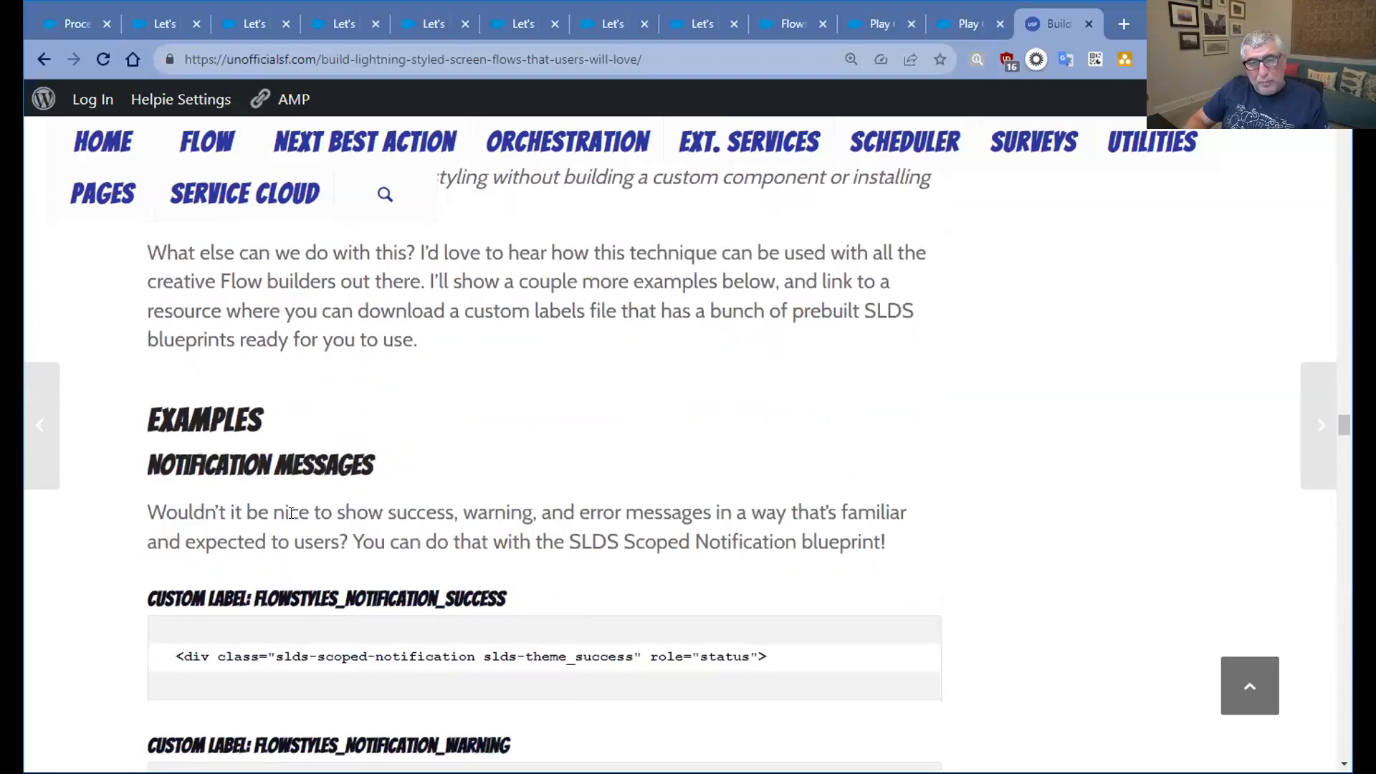
scroll(291, 512, "down", 3)
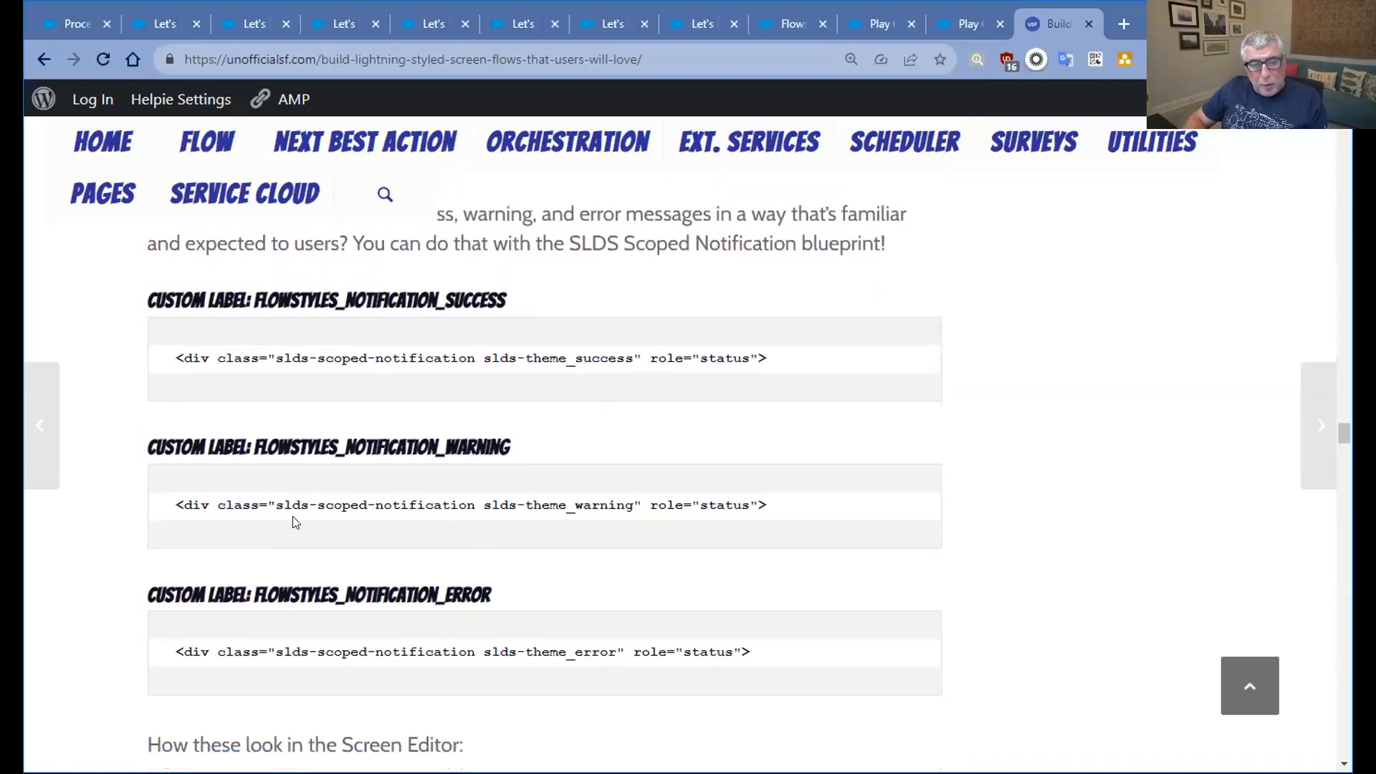
scroll(293, 516, "down", 4)
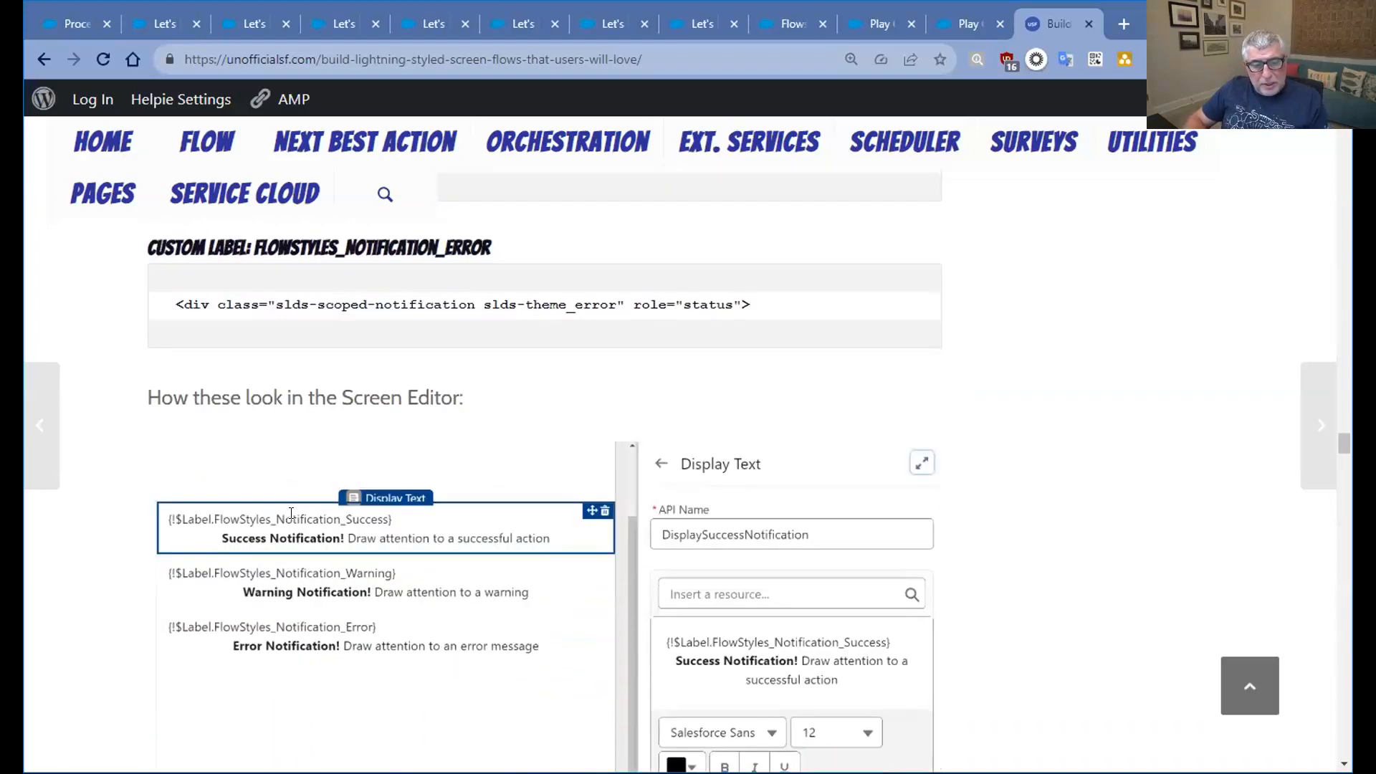
scroll(293, 516, "down", 2)
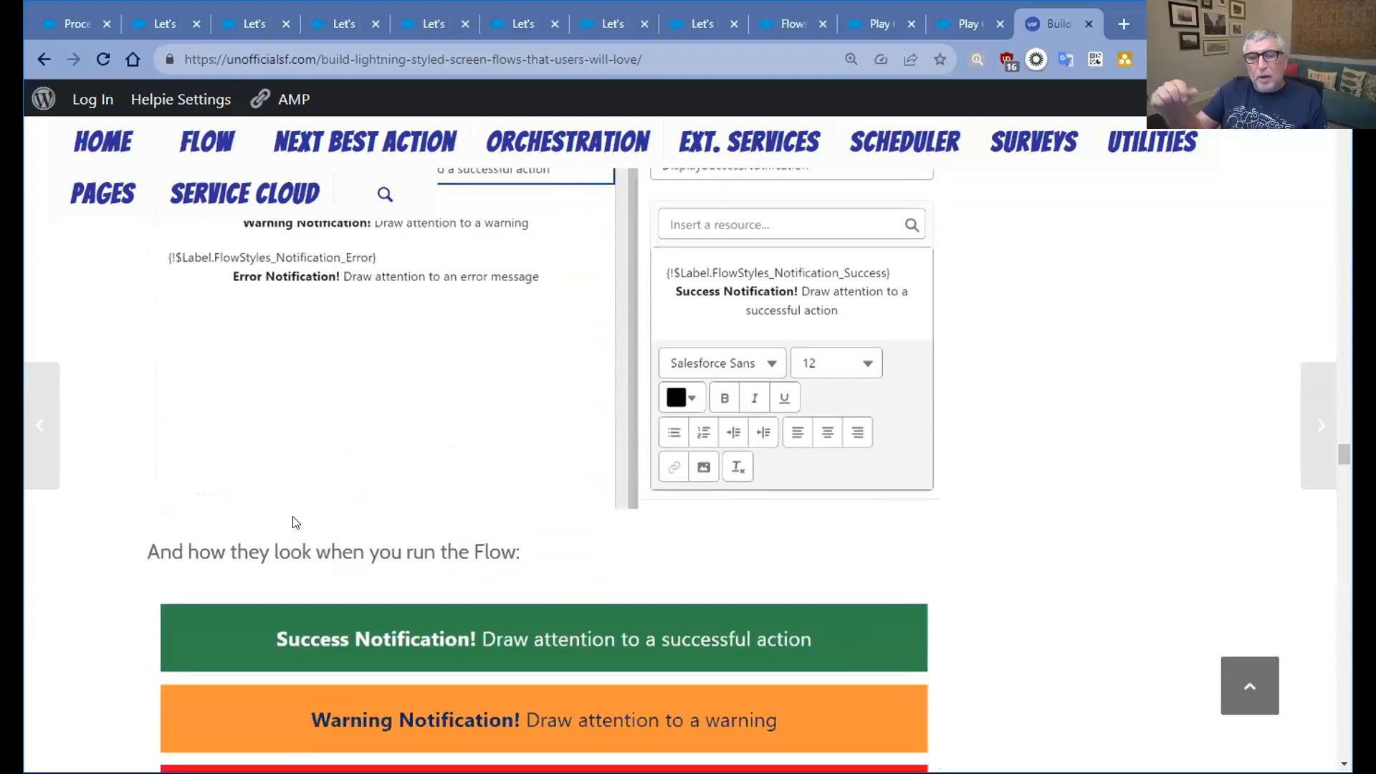
scroll(292, 516, "up", 2)
scroll(293, 522, "up", 1)
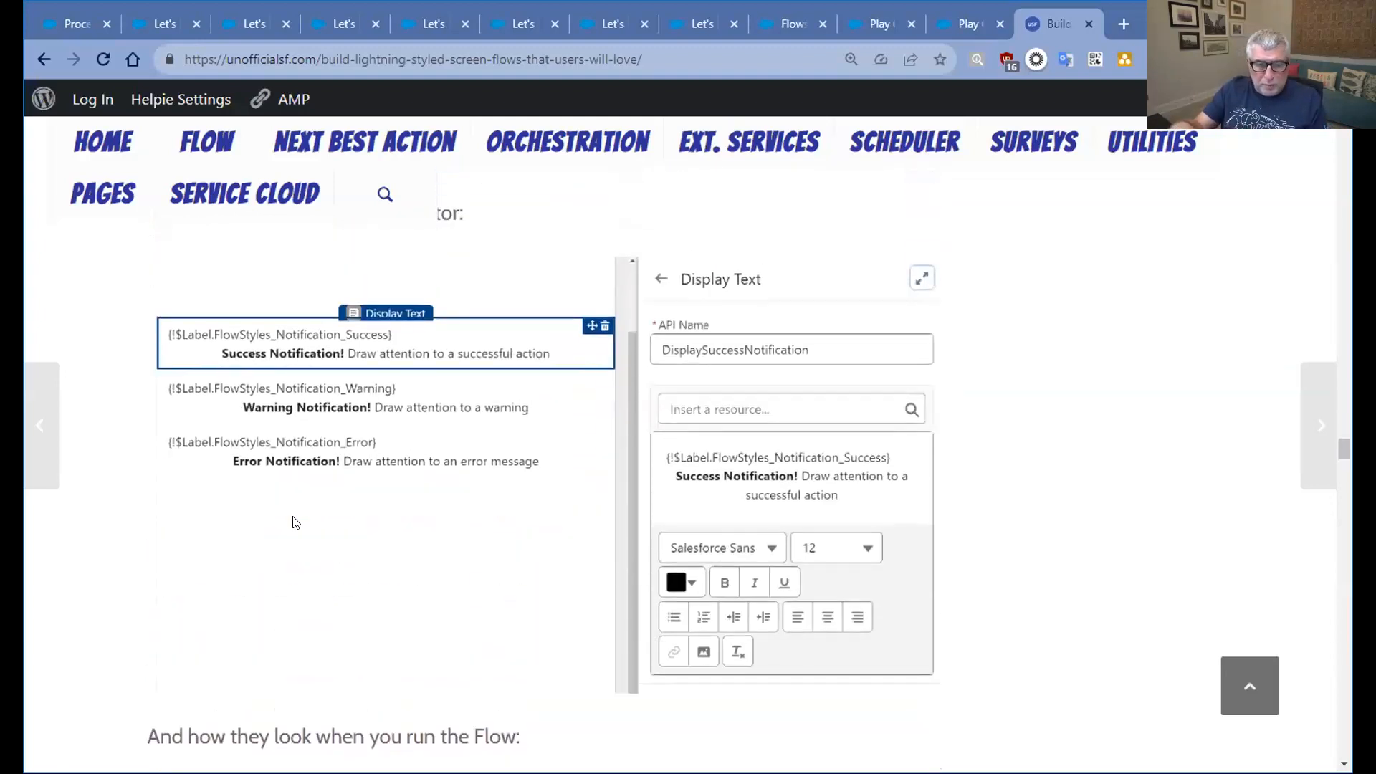
- Compare the Display Text setup of the success, warning and error notifications with how they look when the flow runs
scroll(294, 519, "down", 5)
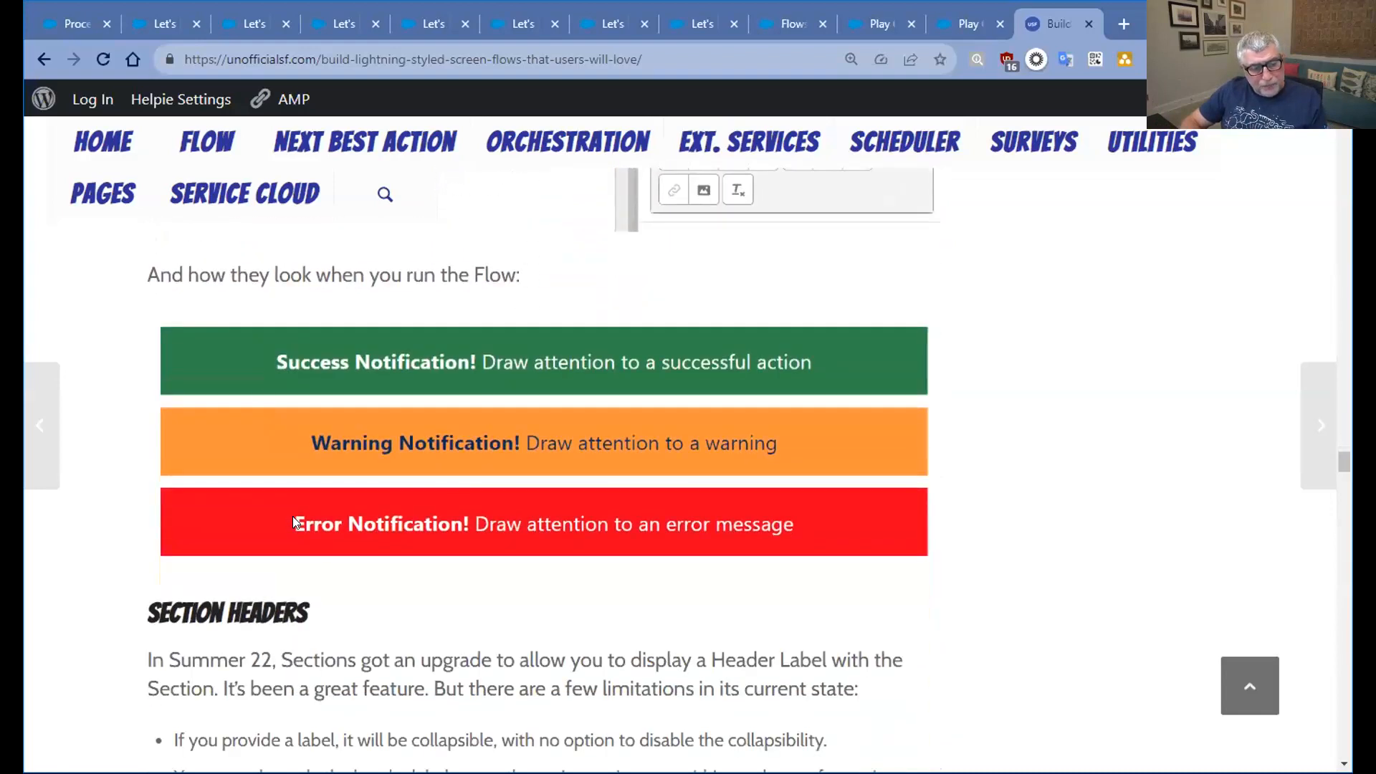
scroll(520, 414, "up", 5)
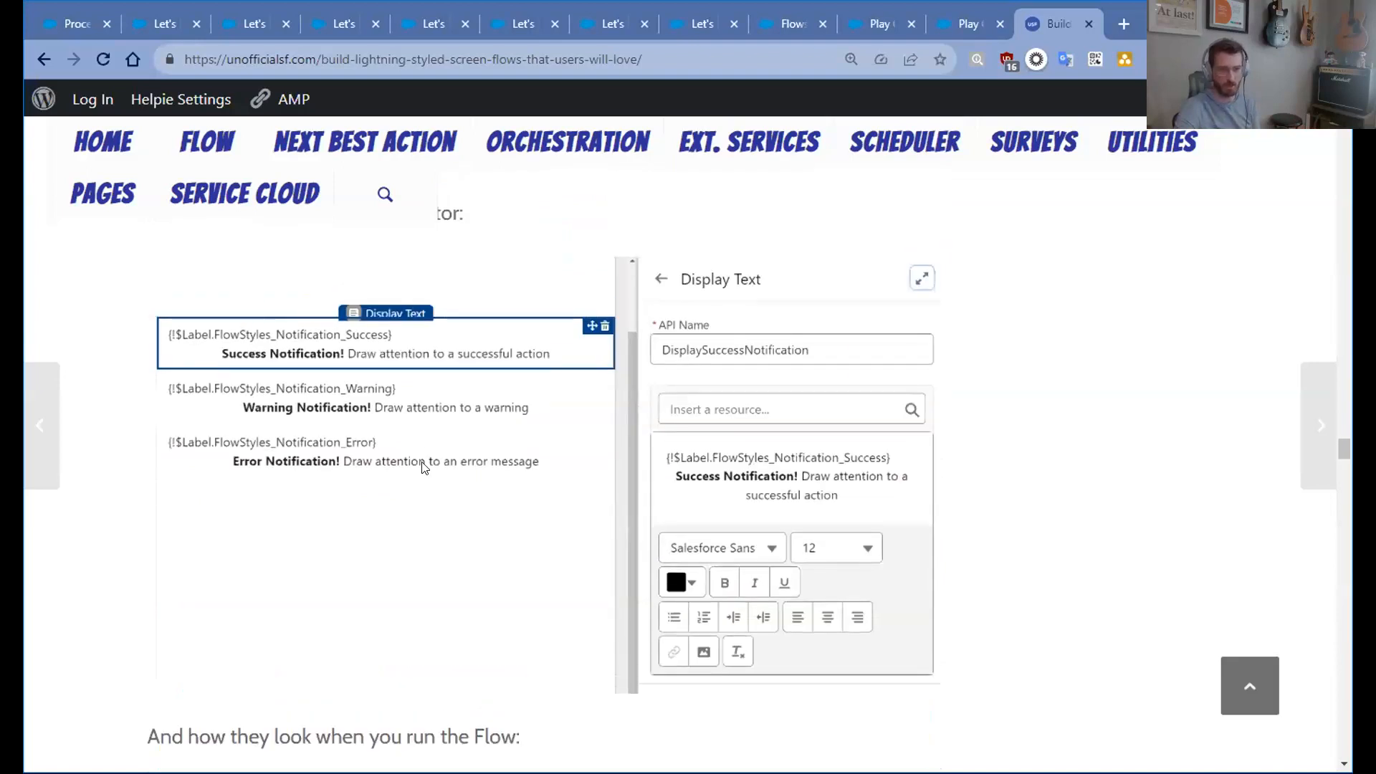
scroll(423, 469, "down", 4)
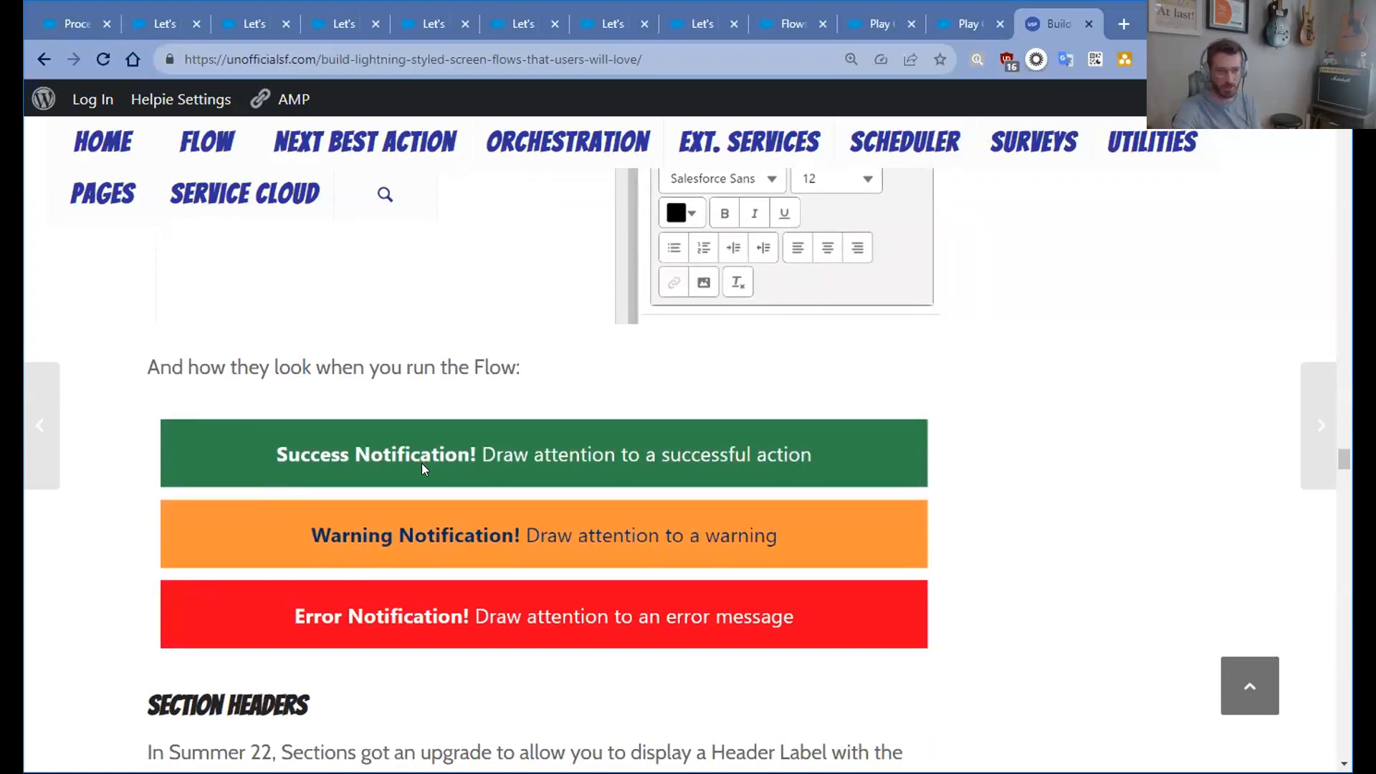
scroll(429, 471, "up", 3)
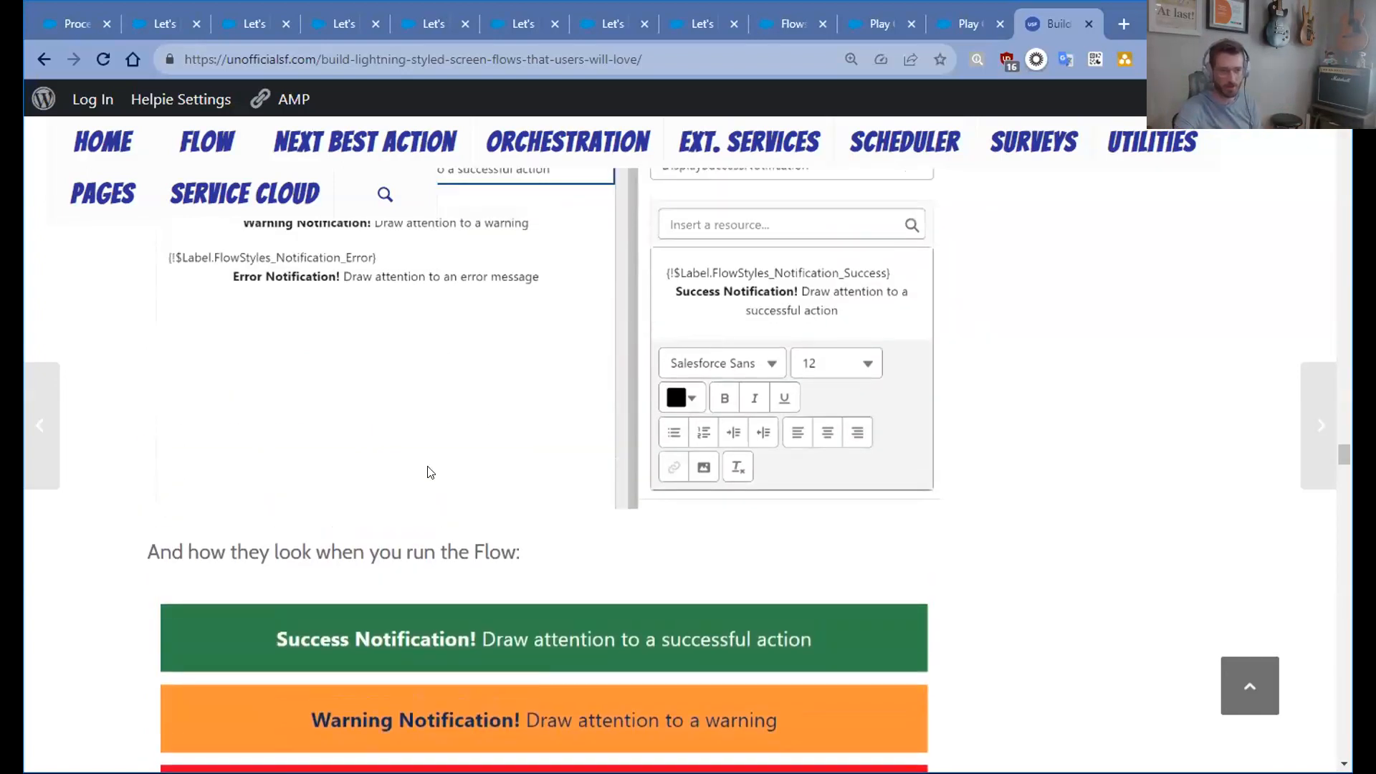
scroll(428, 471, "up", 2)
scroll(430, 470, "down", 3)
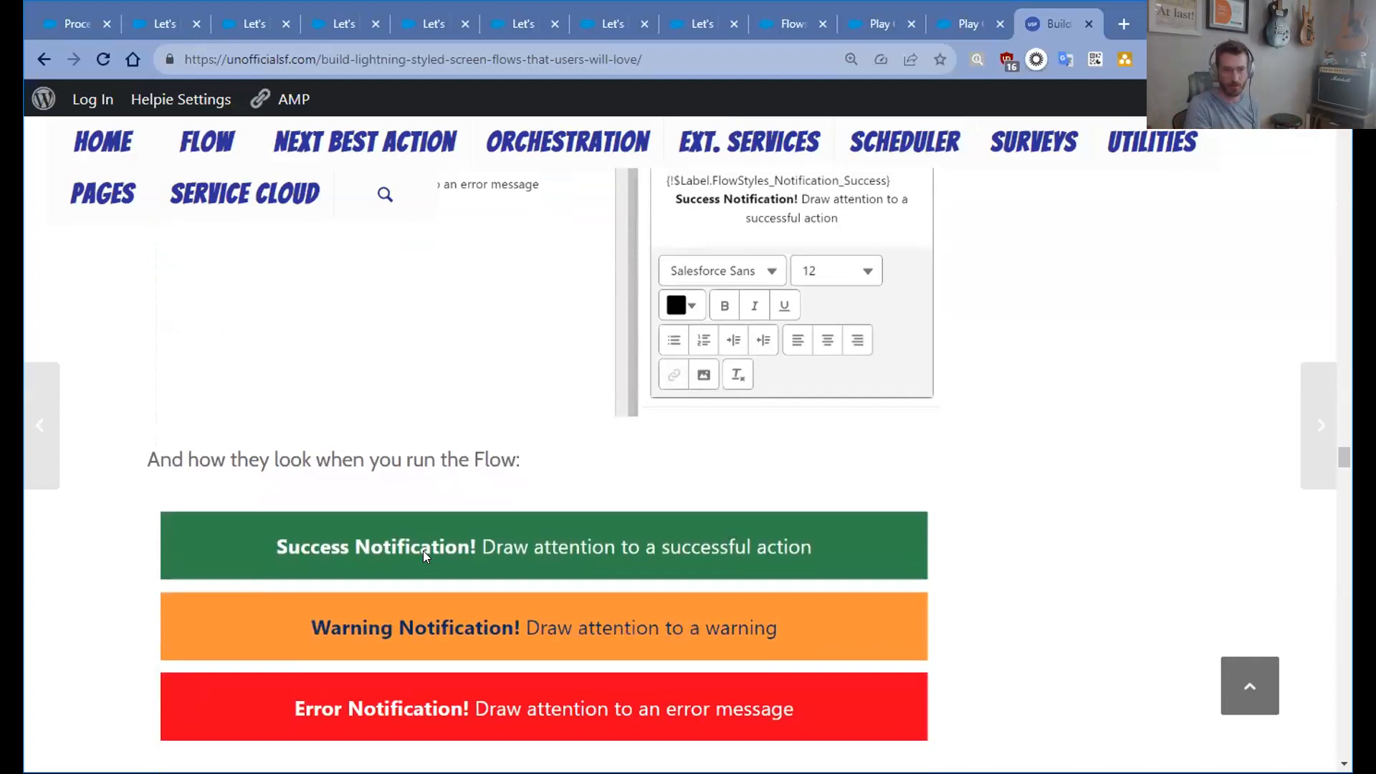
scroll(423, 550, "up", 4)
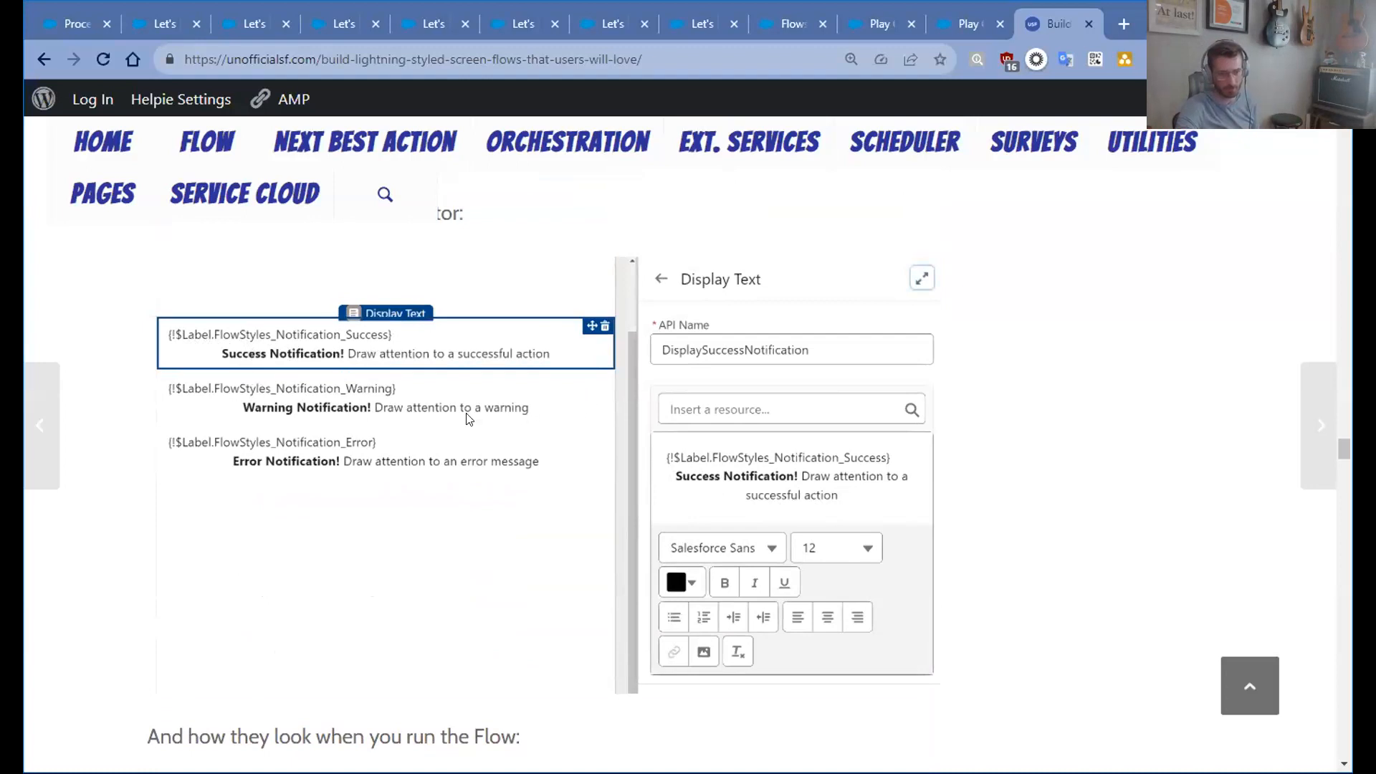
scroll(467, 418, "down", 1)
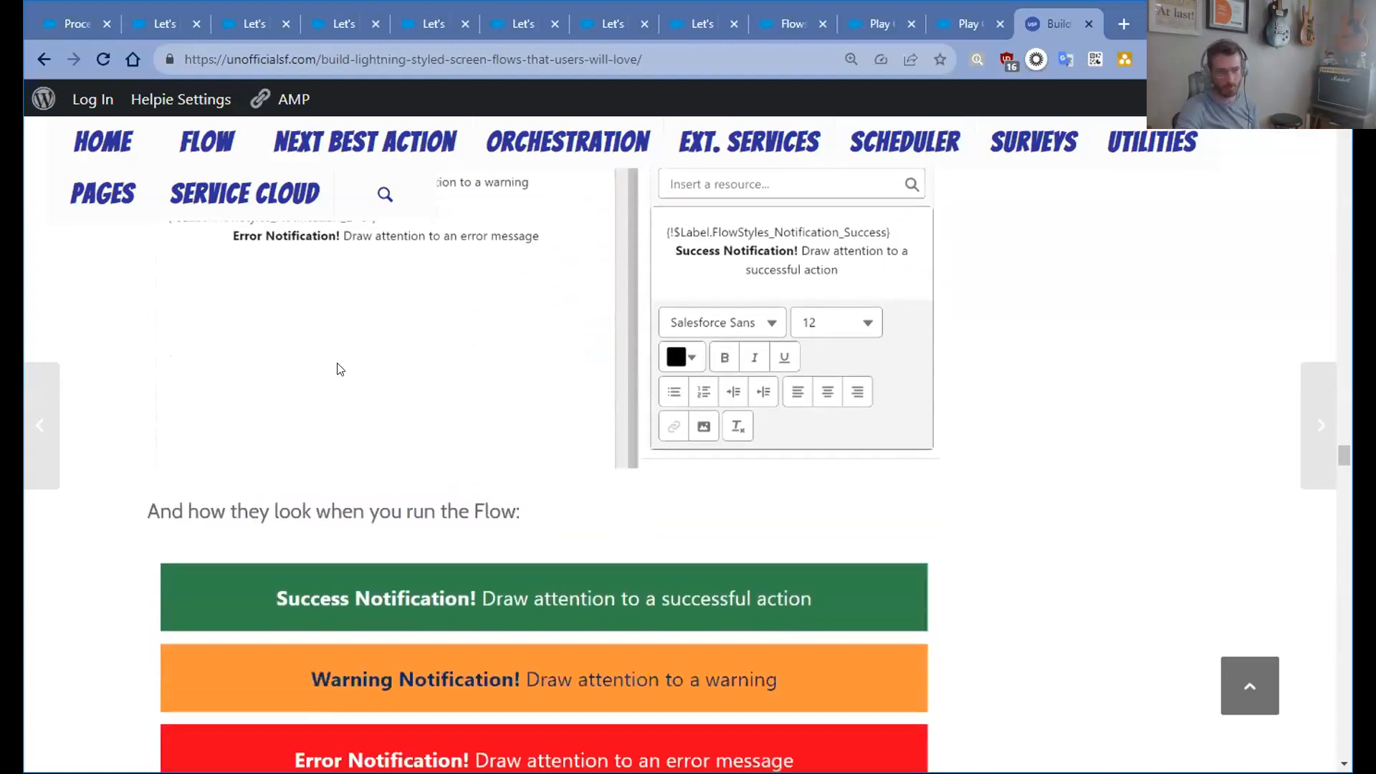
scroll(351, 358, "down", 3)
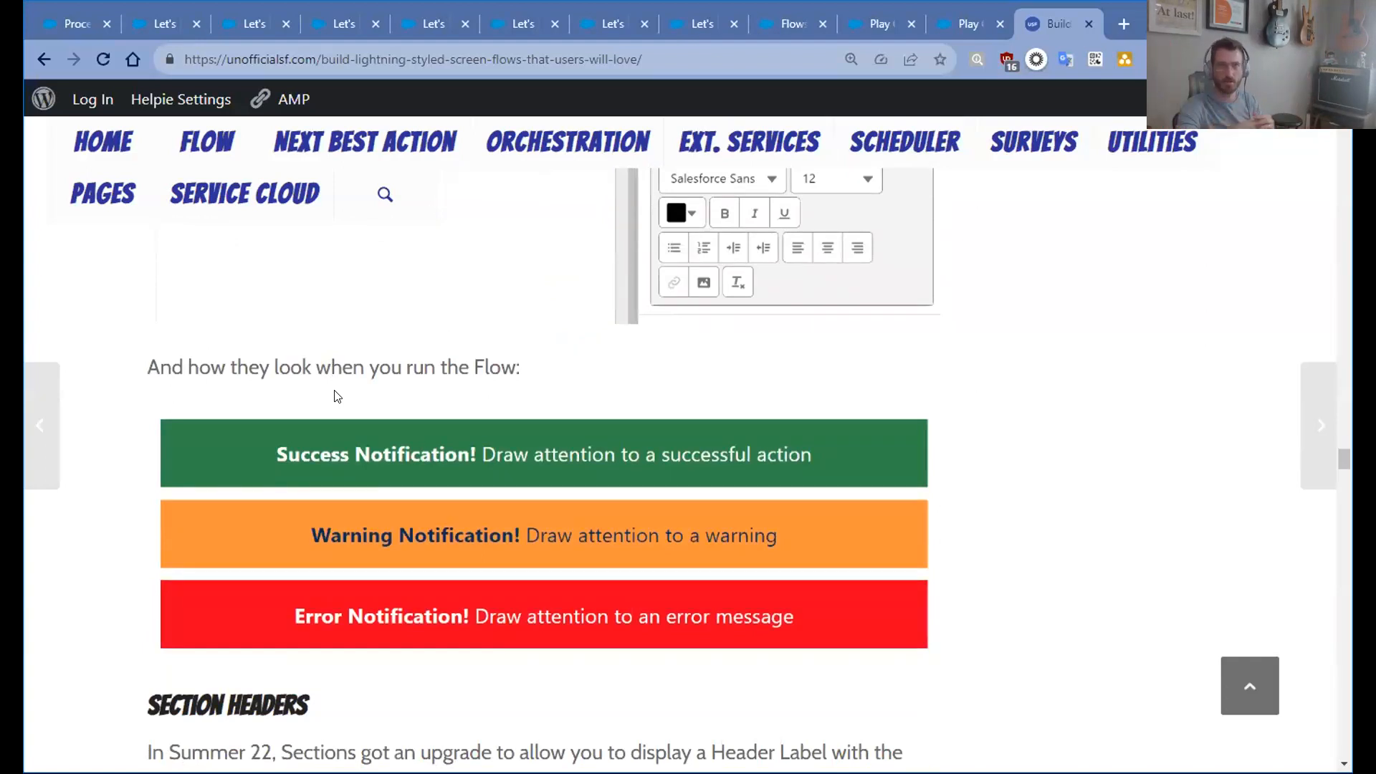